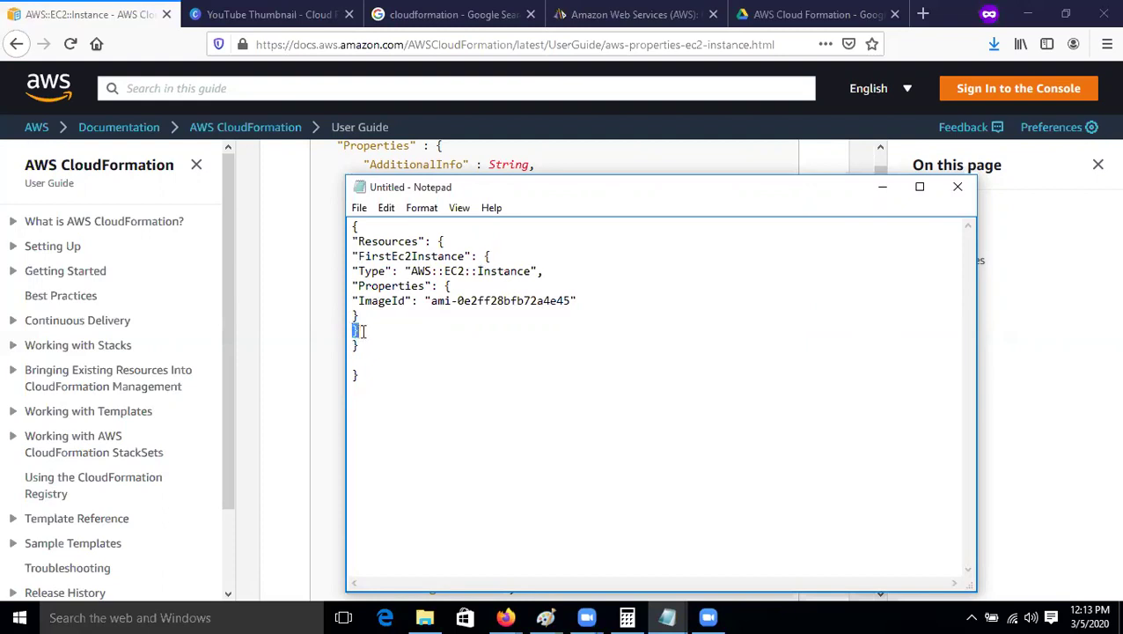
Step: Check the pairing of the opening and closing braces in the EC2 instance template
{"action": "left_click_drag", "start_coordinate": [444, 285], "coordinate": [450, 285]}
{"action": "left_click_drag", "start_coordinate": [352, 317], "coordinate": [359, 317]}
{"action": "left_click_drag", "start_coordinate": [359, 376], "coordinate": [337, 235]}
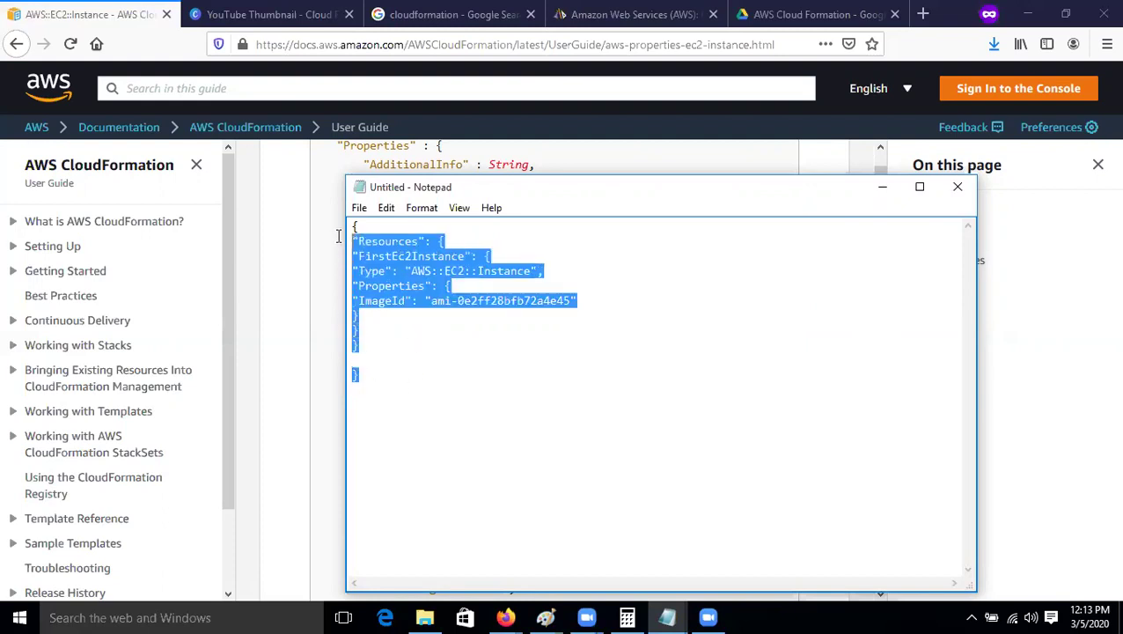
{"action": "left_click", "coordinate": [407, 374]}
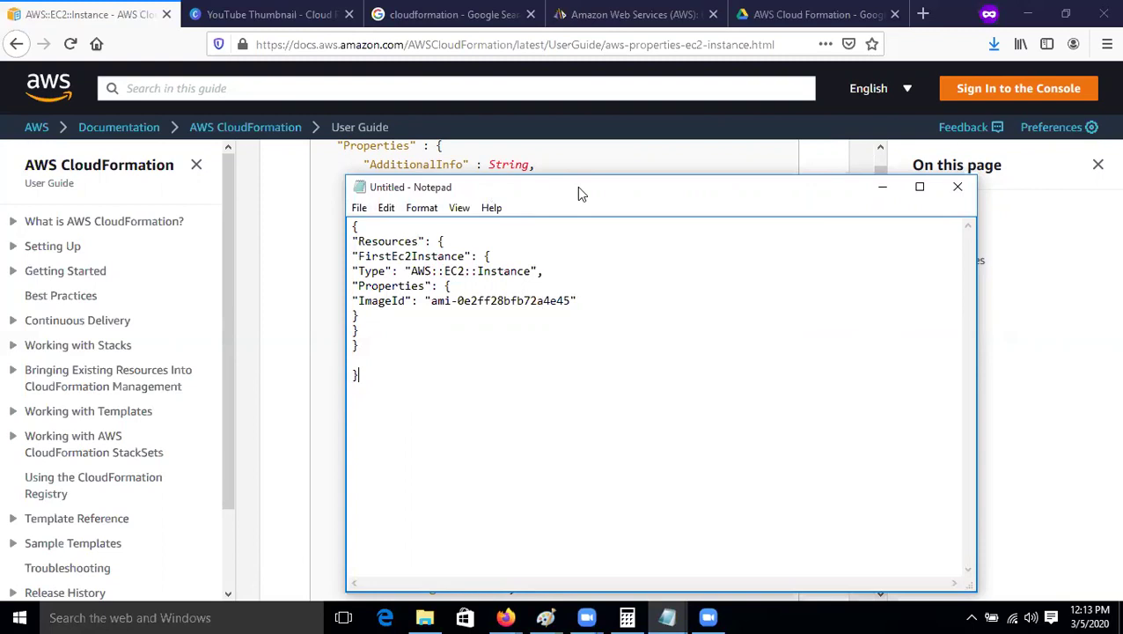
Step: Save the template to the Desktop as cloudknowledgecode with the file type All Files
{"action": "left_click_drag", "start_coordinate": [579, 198], "coordinate": [602, 168]}
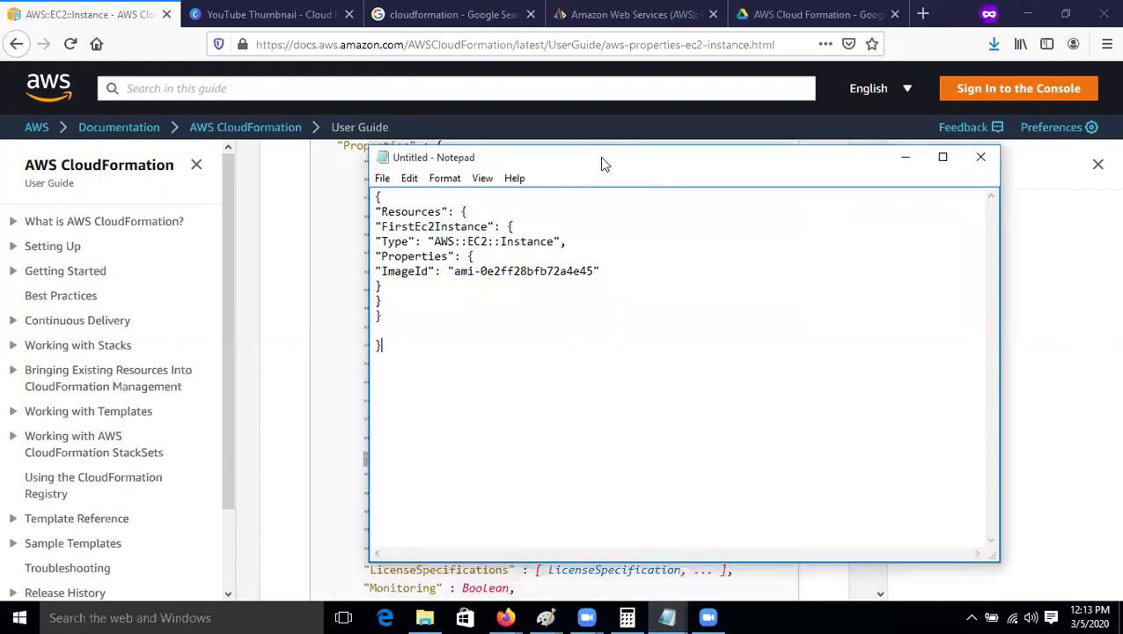
{"action": "left_click", "coordinate": [382, 178]}
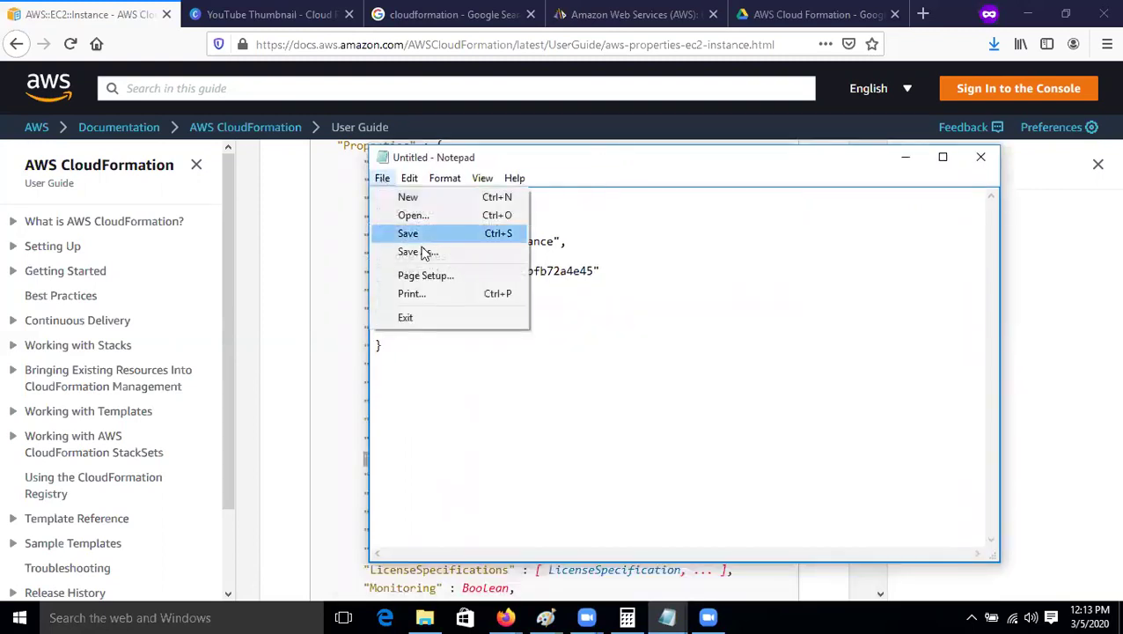
{"action": "left_click", "coordinate": [429, 254]}
{"action": "left_click", "coordinate": [468, 322]}
{"action": "left_click", "coordinate": [519, 489]}
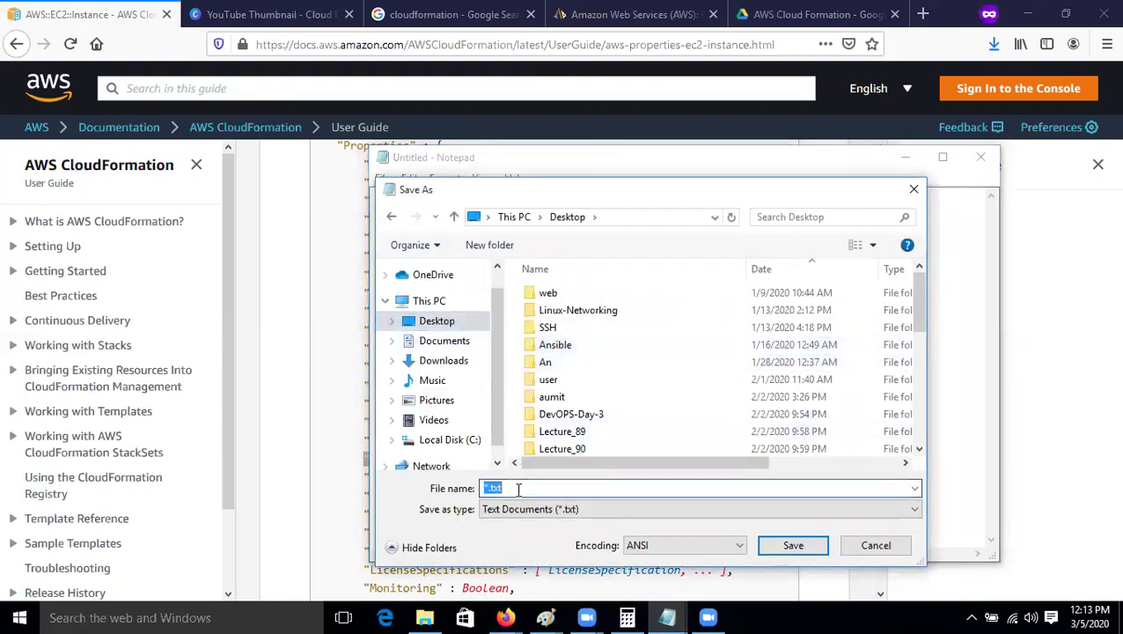
{"action": "type", "text": "cloud"}
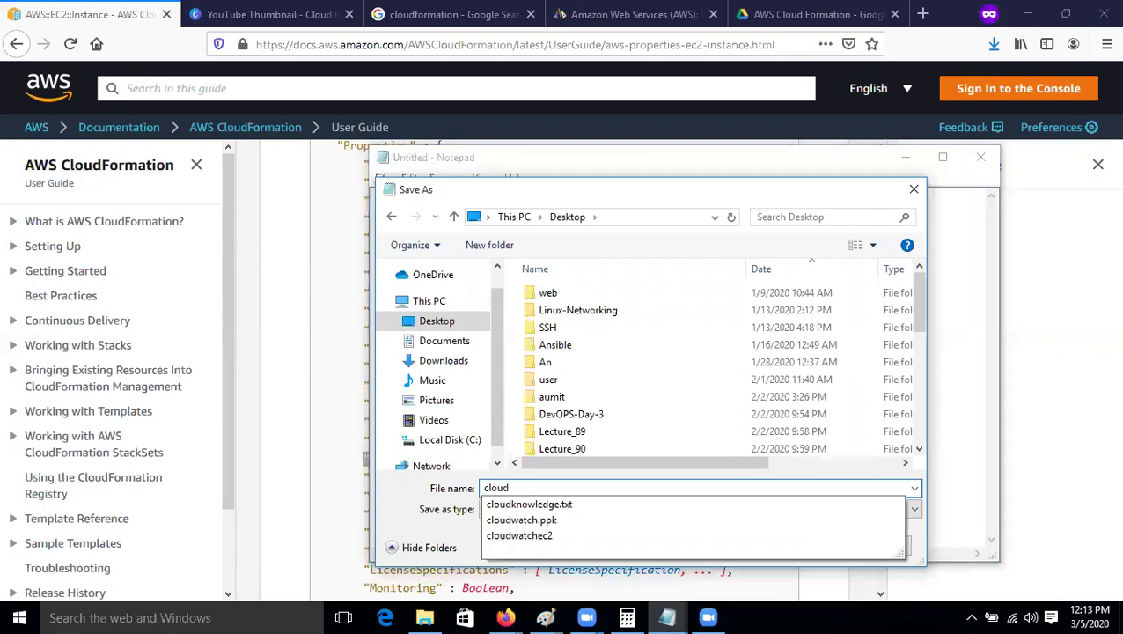
{"action": "type", "text": "knowledge"}
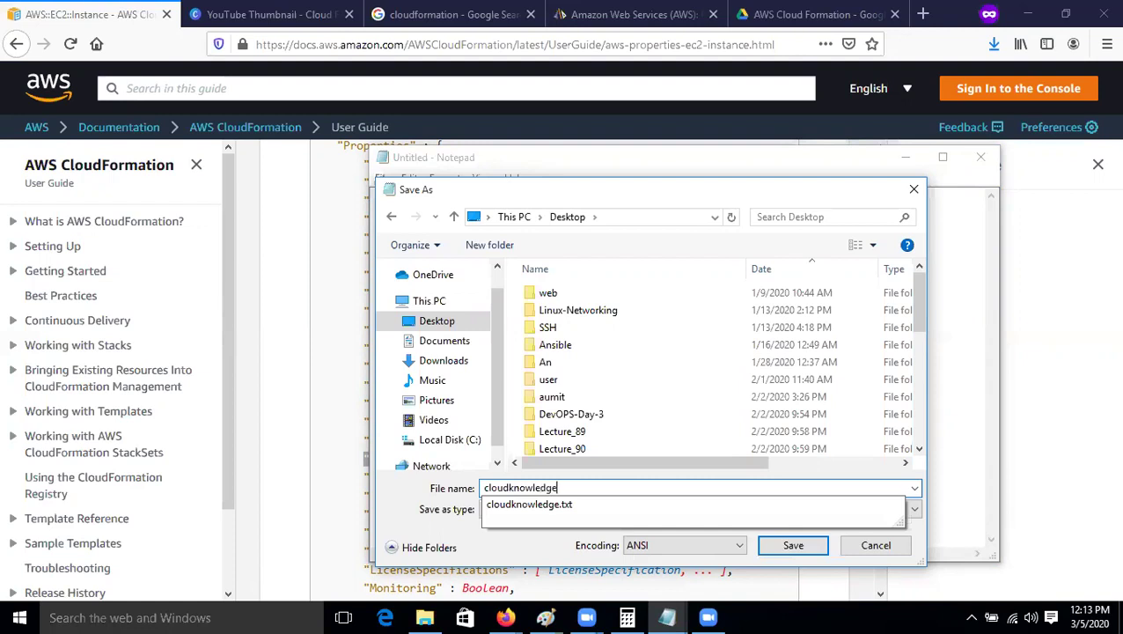
{"action": "type", "text": "cod"}
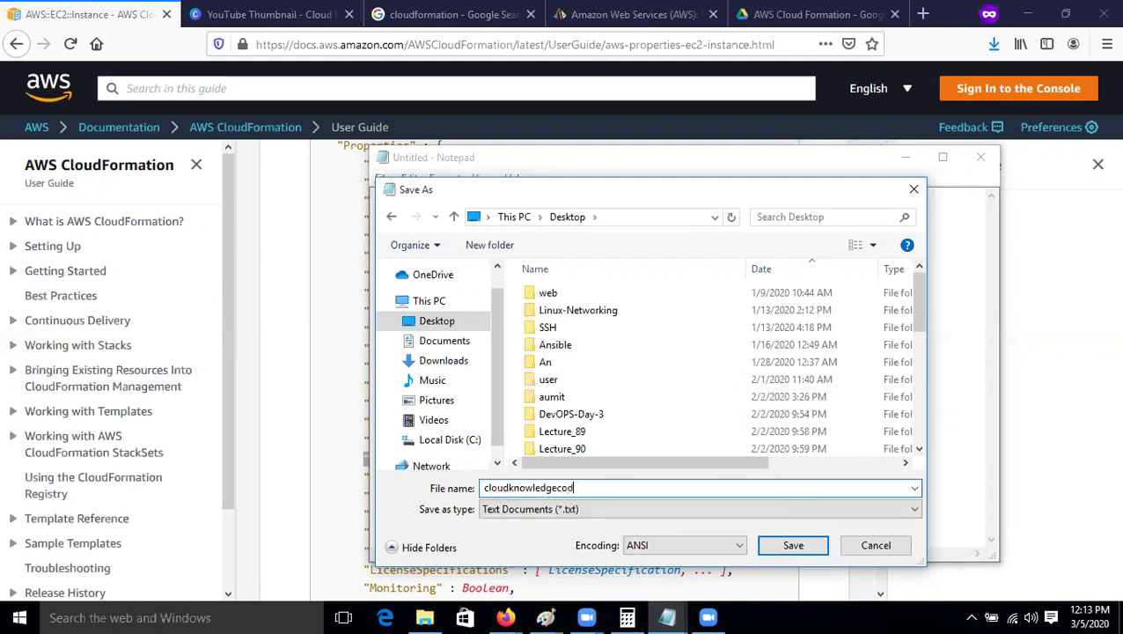
{"action": "type", "text": "e"}
{"action": "left_click", "coordinate": [519, 510]}
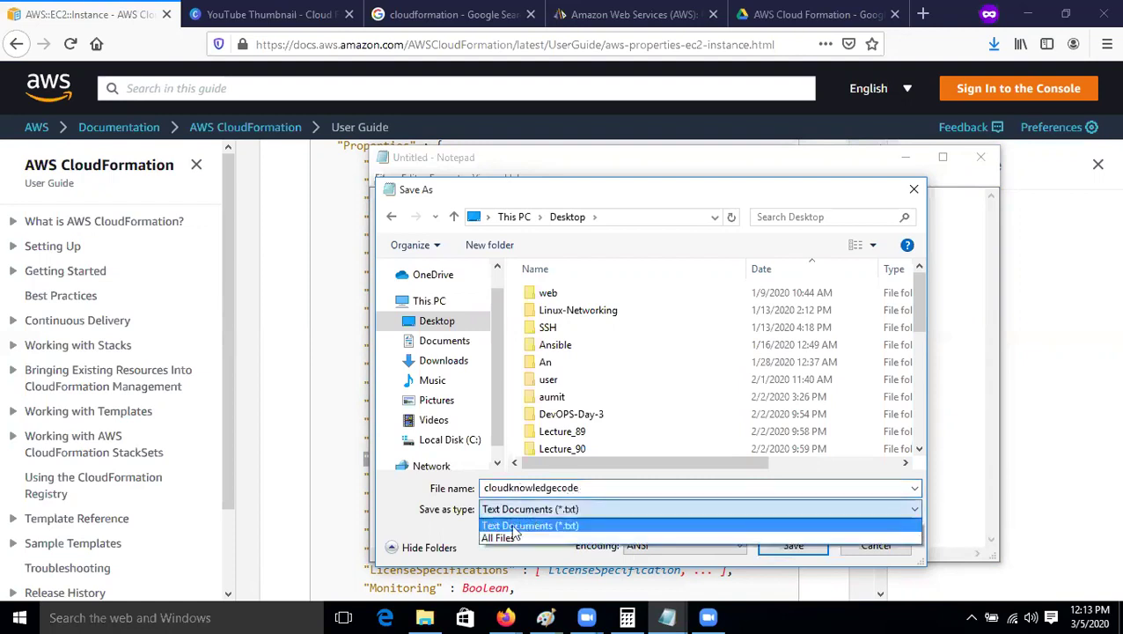
{"action": "left_click", "coordinate": [509, 539]}
{"action": "left_click", "coordinate": [793, 545]}
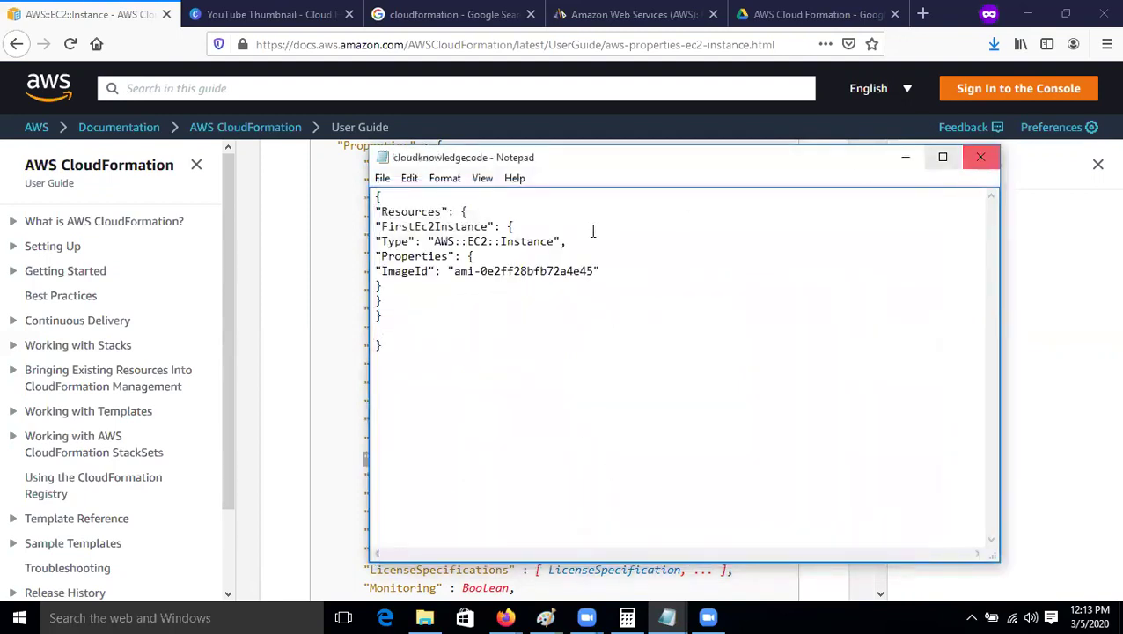
{"action": "left_click_drag", "start_coordinate": [621, 163], "coordinate": [578, 232]}
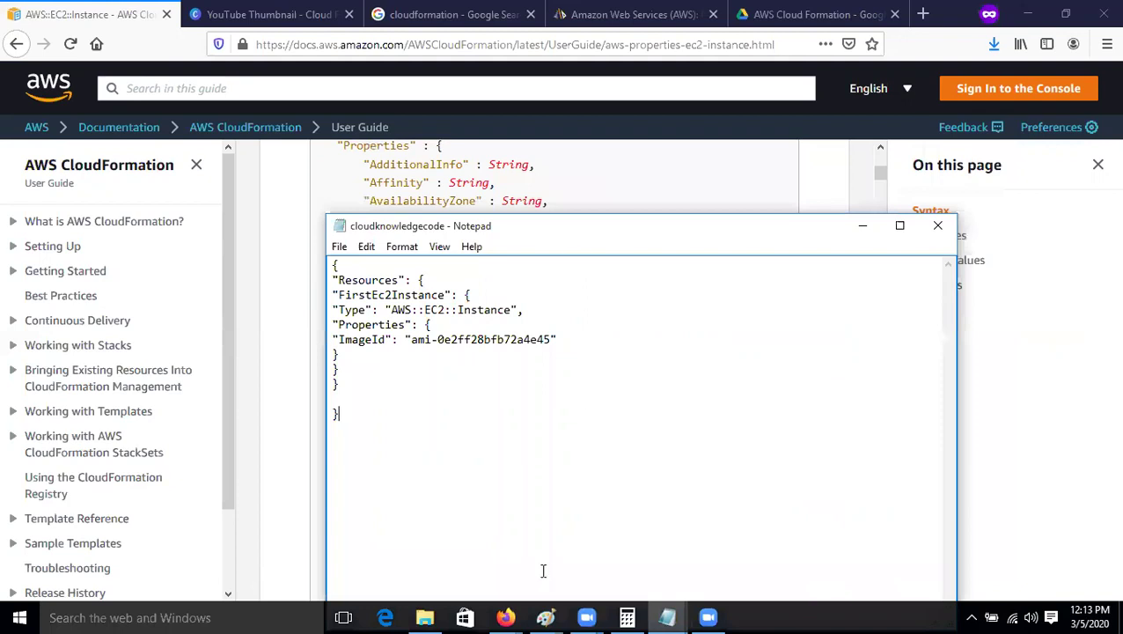
Step: Switch to the AWS Management Console in Firefox and open the IAM service
{"action": "mouse_move", "coordinate": [505, 617]}
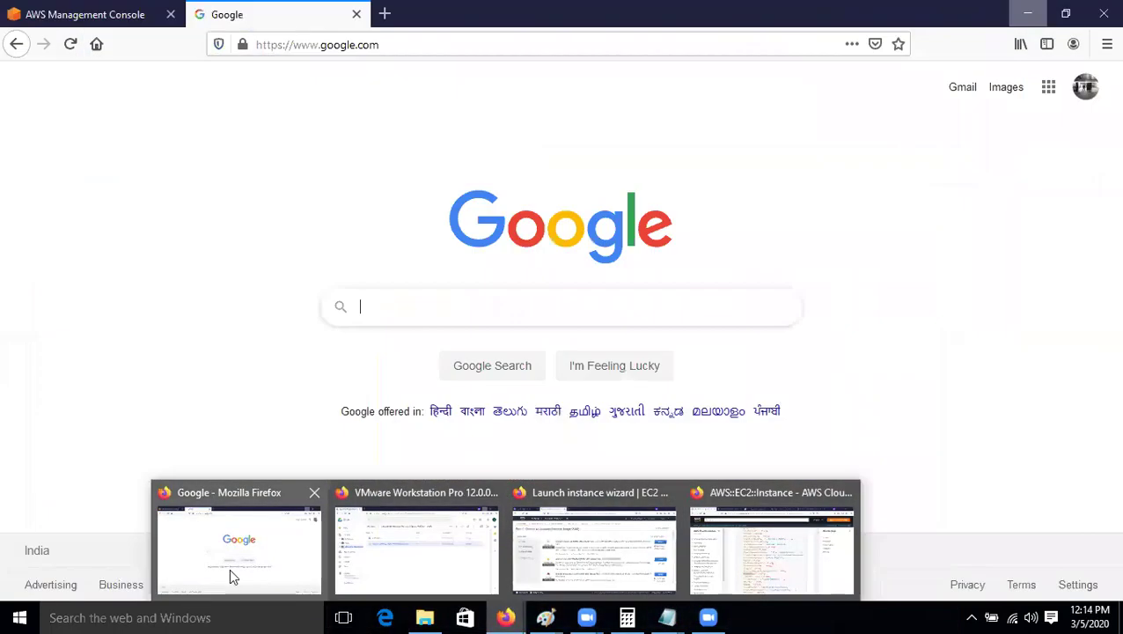
{"action": "left_click", "coordinate": [229, 568]}
{"action": "left_click", "coordinate": [105, 14]}
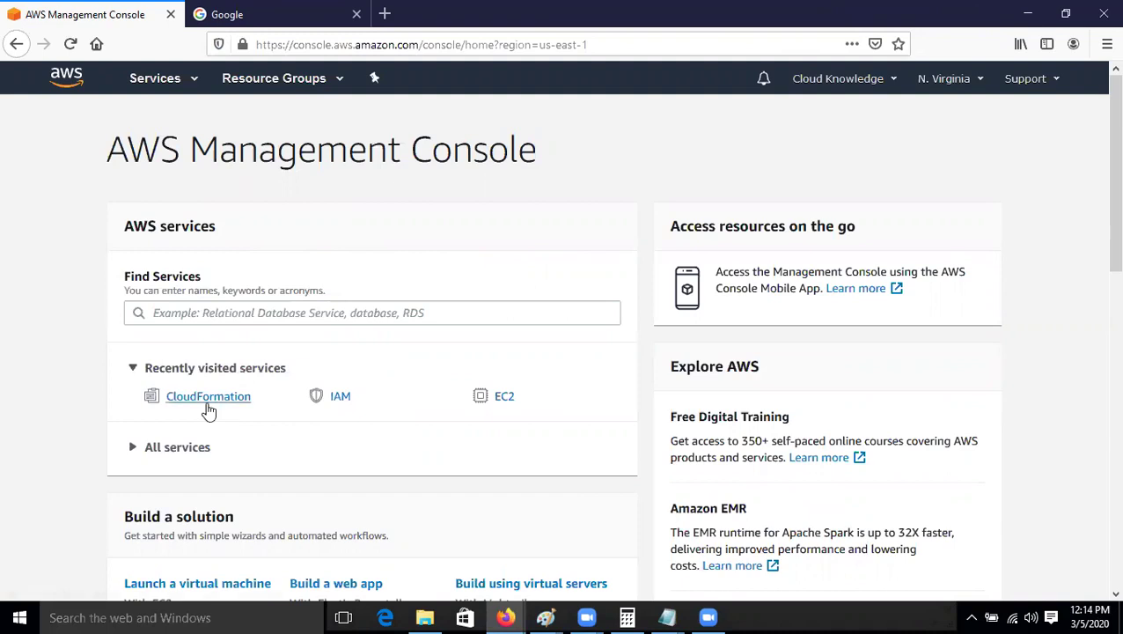
{"action": "left_click", "coordinate": [144, 79]}
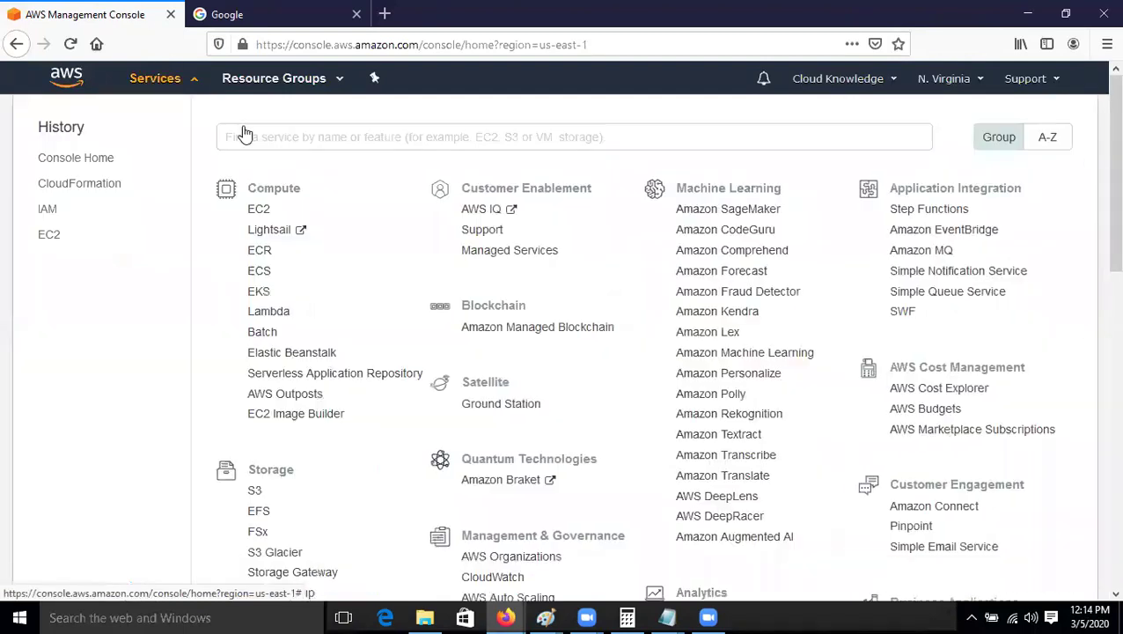
{"action": "type", "text": "iam"}
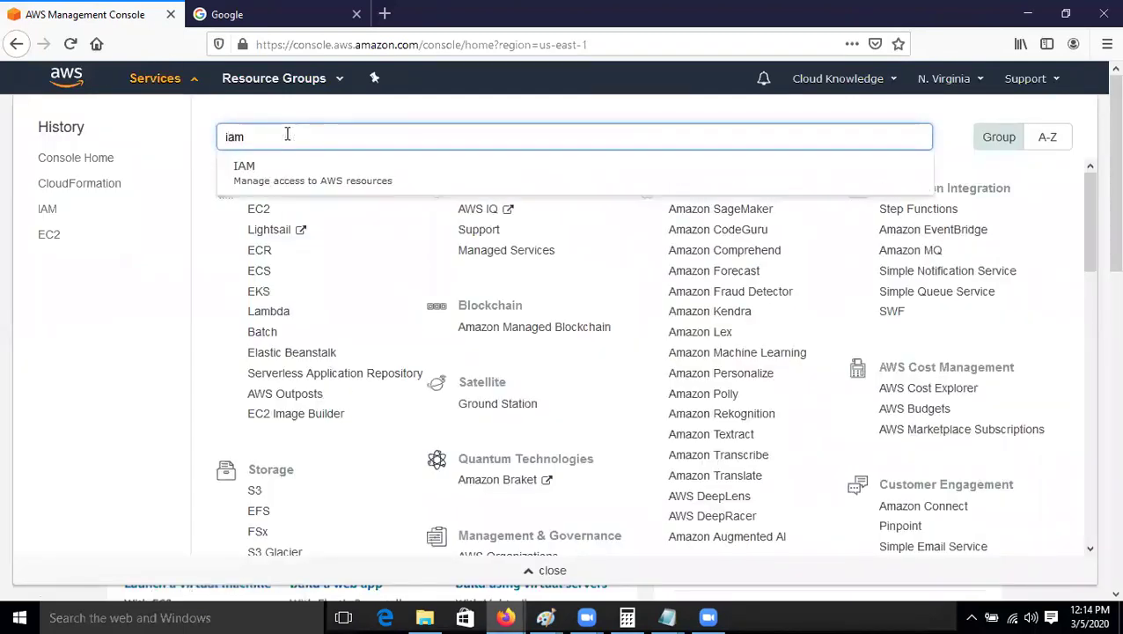
{"action": "left_click", "coordinate": [279, 180]}
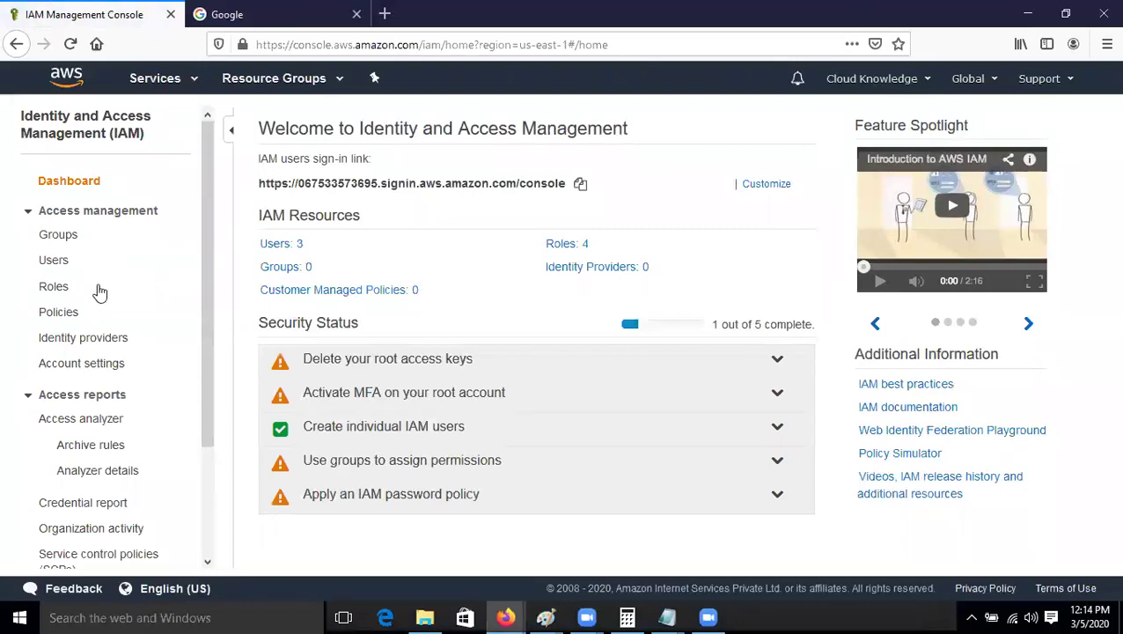
Step: Start a new IAM role for an AWS service, with CloudFormation as its use case, and proceed to permissions
{"action": "left_click", "coordinate": [48, 291]}
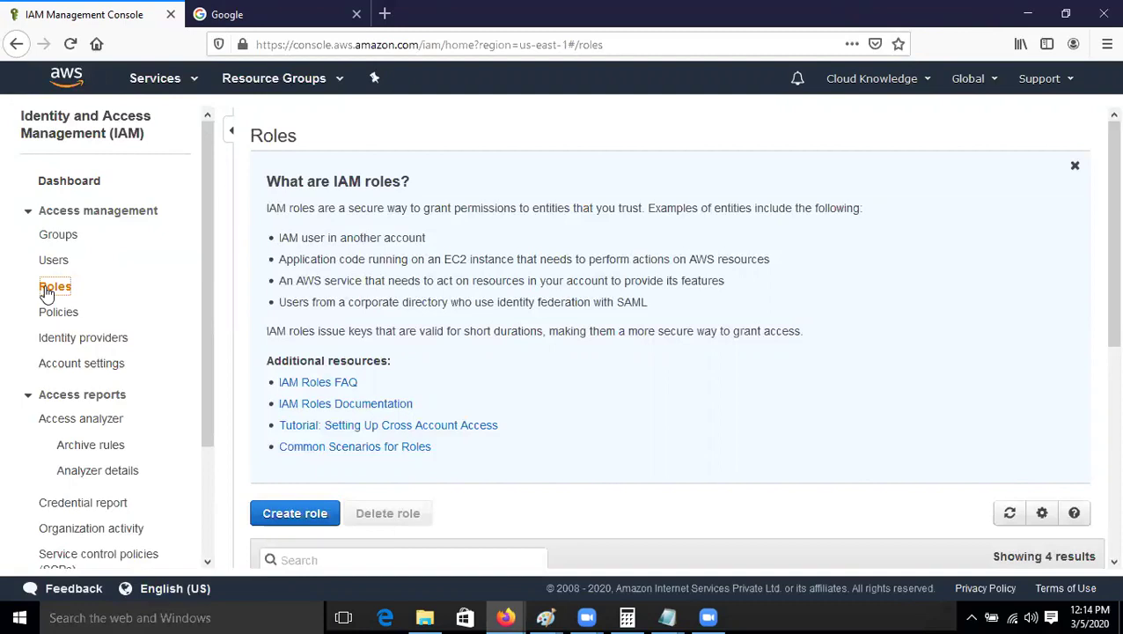
{"action": "scroll", "coordinate": [459, 358], "scroll_direction": "down", "scroll_amount": 5}
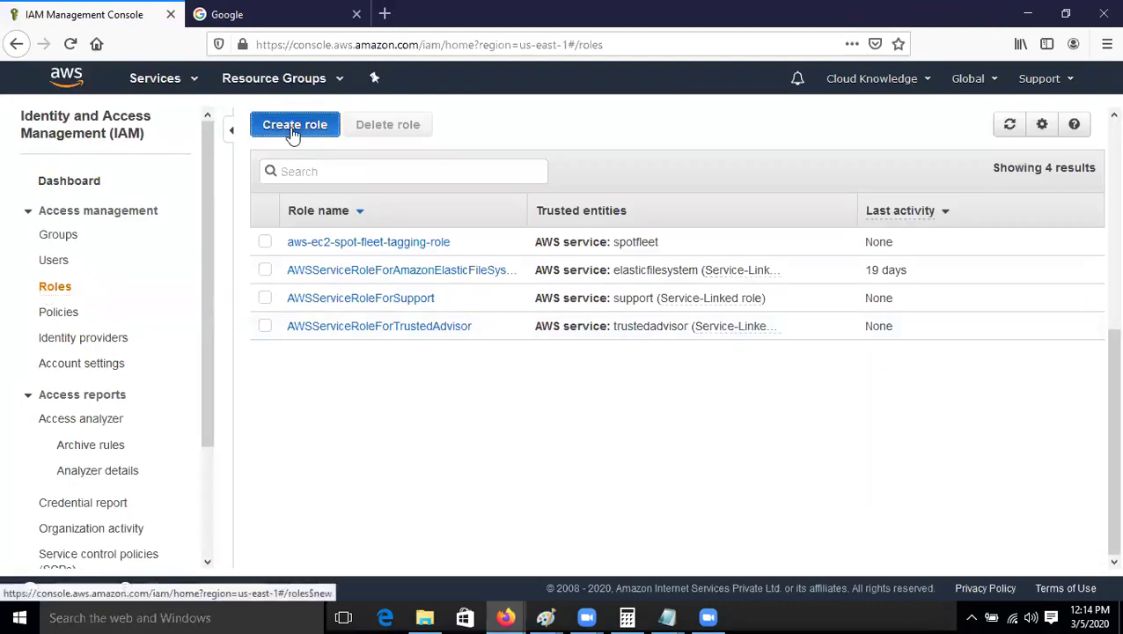
{"action": "left_click", "coordinate": [294, 126]}
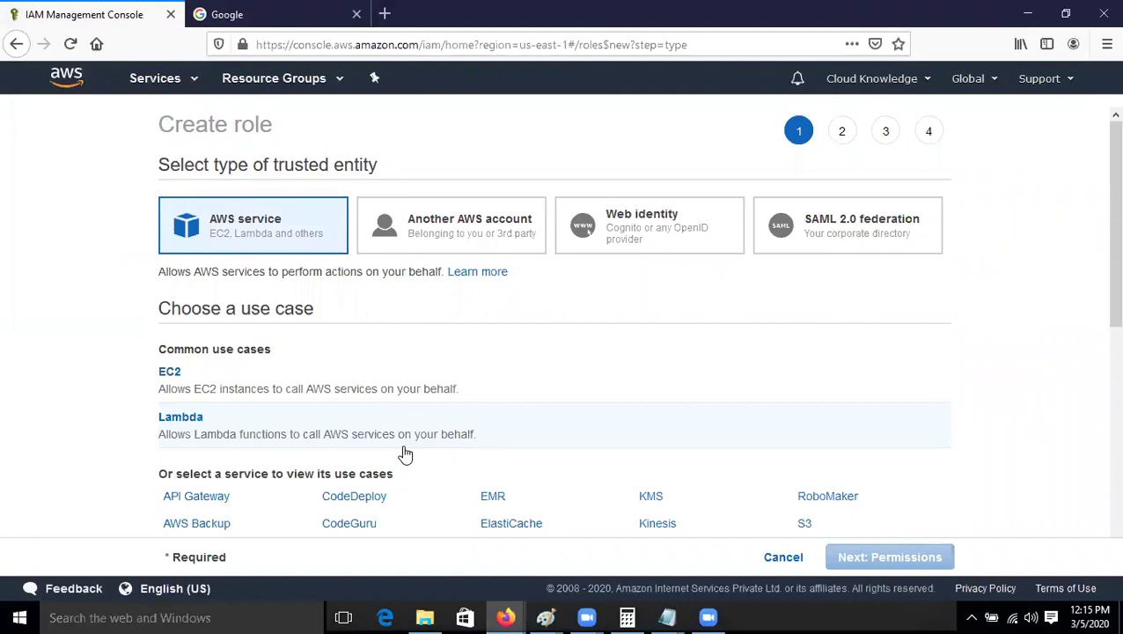
{"action": "scroll", "coordinate": [378, 475], "scroll_direction": "down", "scroll_amount": 2}
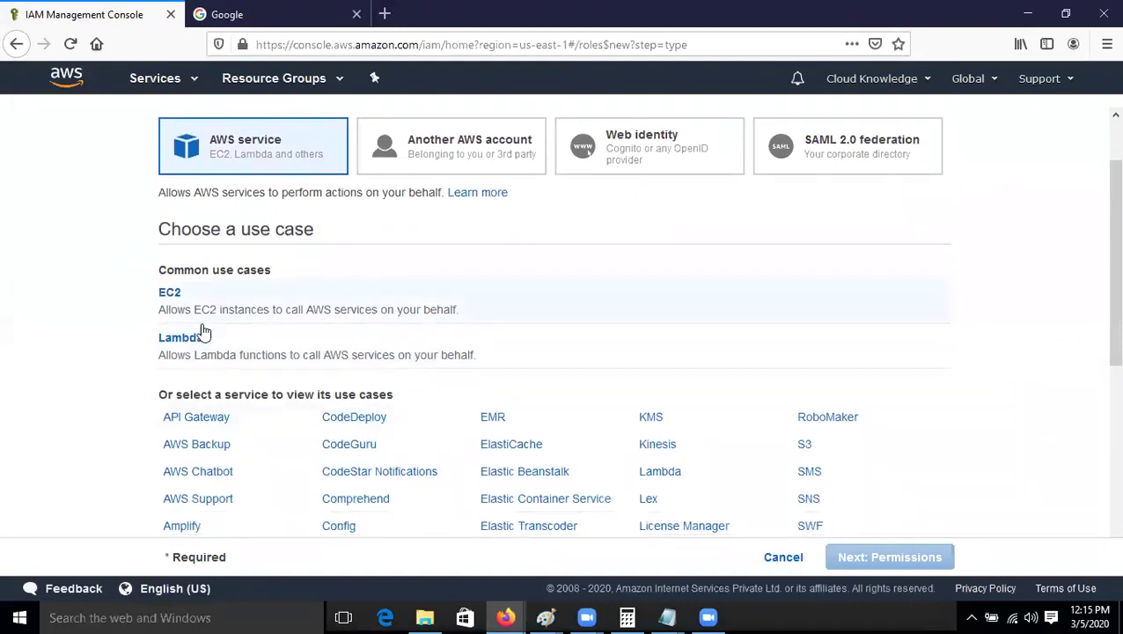
{"action": "scroll", "coordinate": [283, 406], "scroll_direction": "down", "scroll_amount": 8}
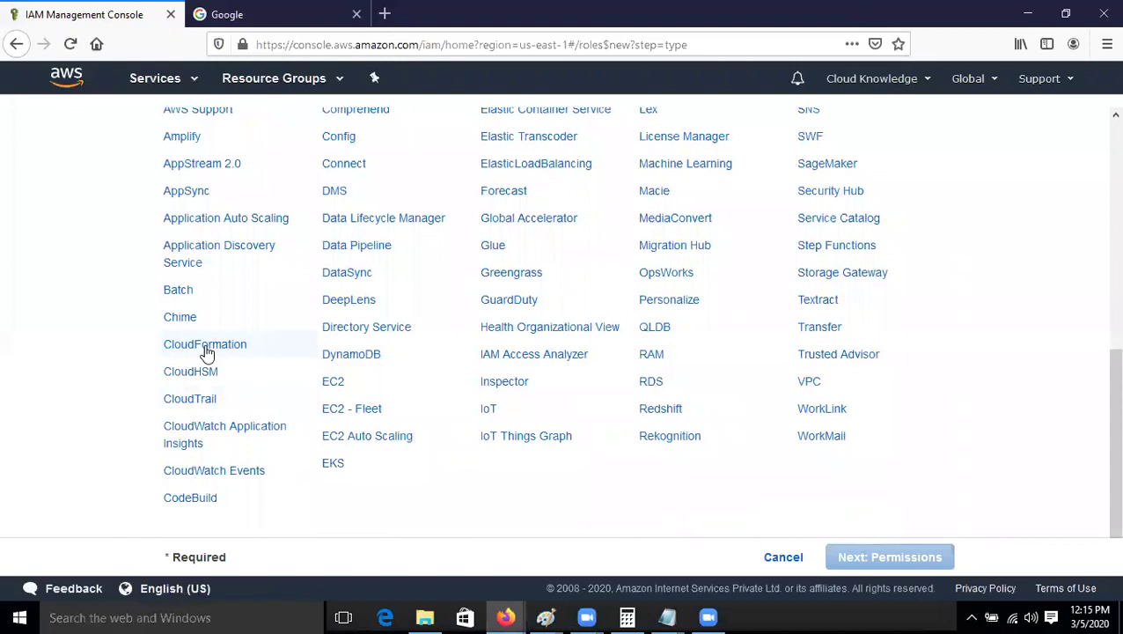
{"action": "left_click", "coordinate": [205, 344]}
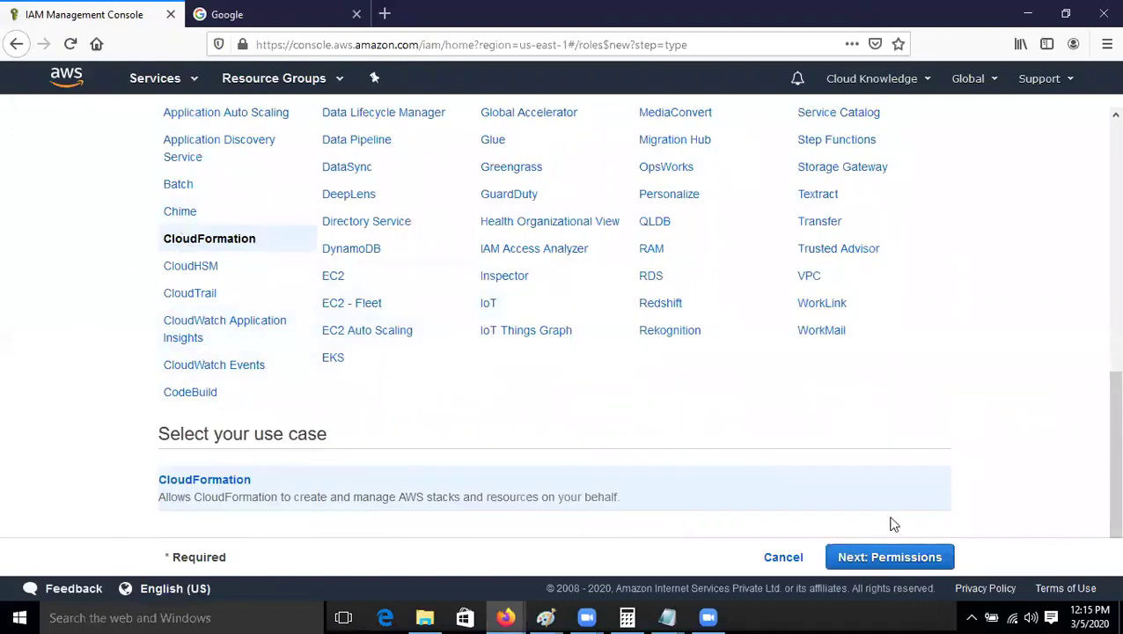
{"action": "left_click", "coordinate": [895, 563]}
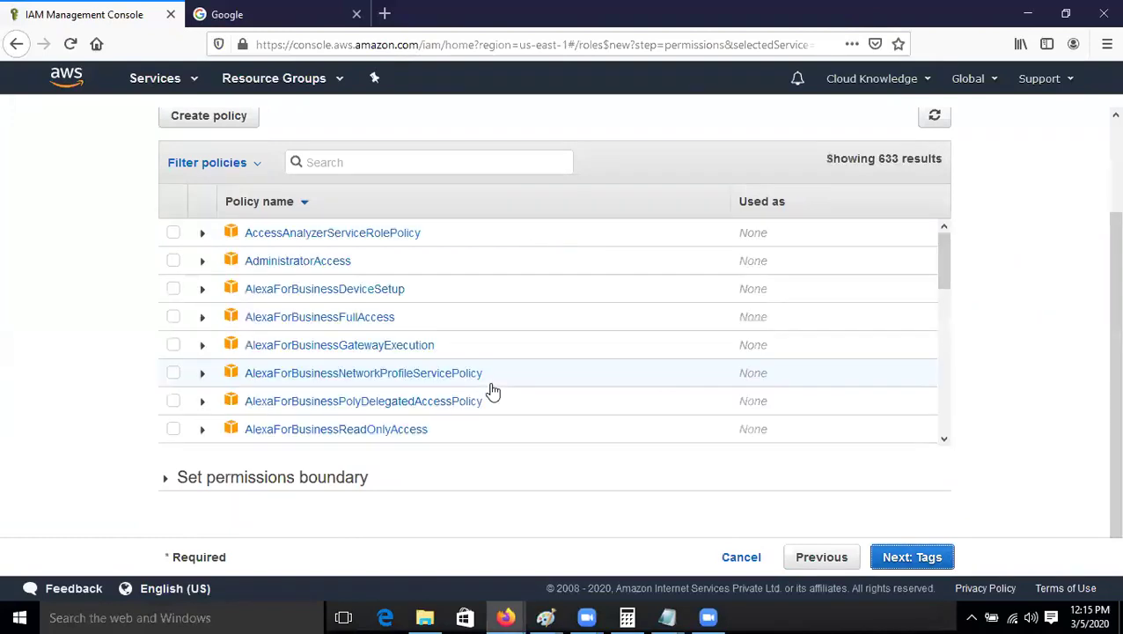
Step: Attach the AdministratorAccess policy to the new role and proceed to tags
{"action": "scroll", "coordinate": [494, 390], "scroll_direction": "up", "scroll_amount": 2}
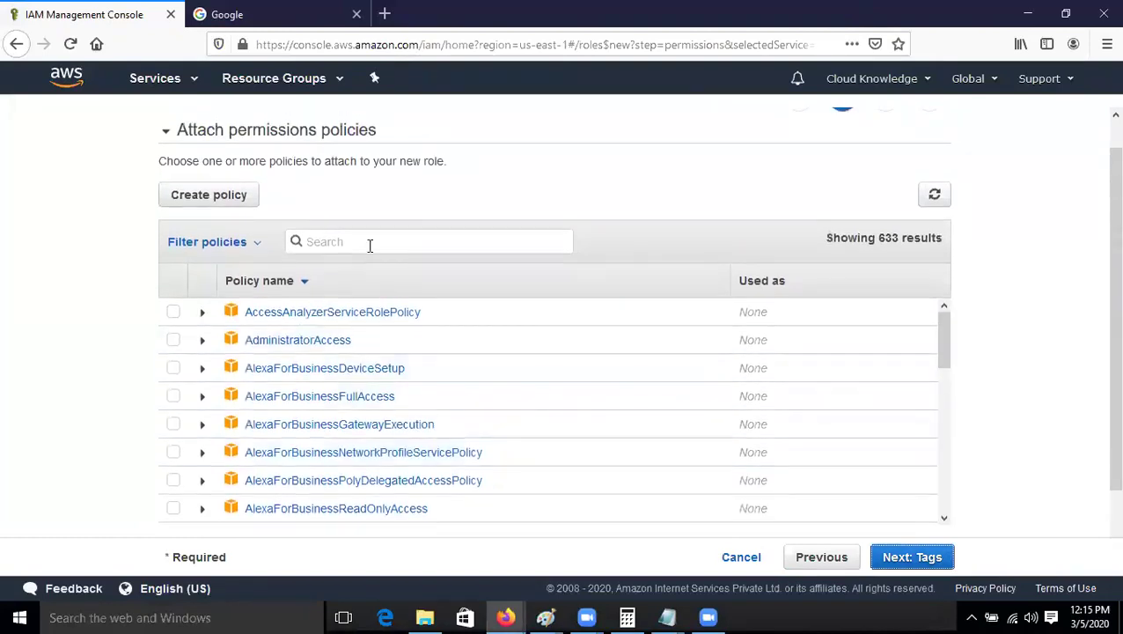
{"action": "left_click", "coordinate": [169, 344]}
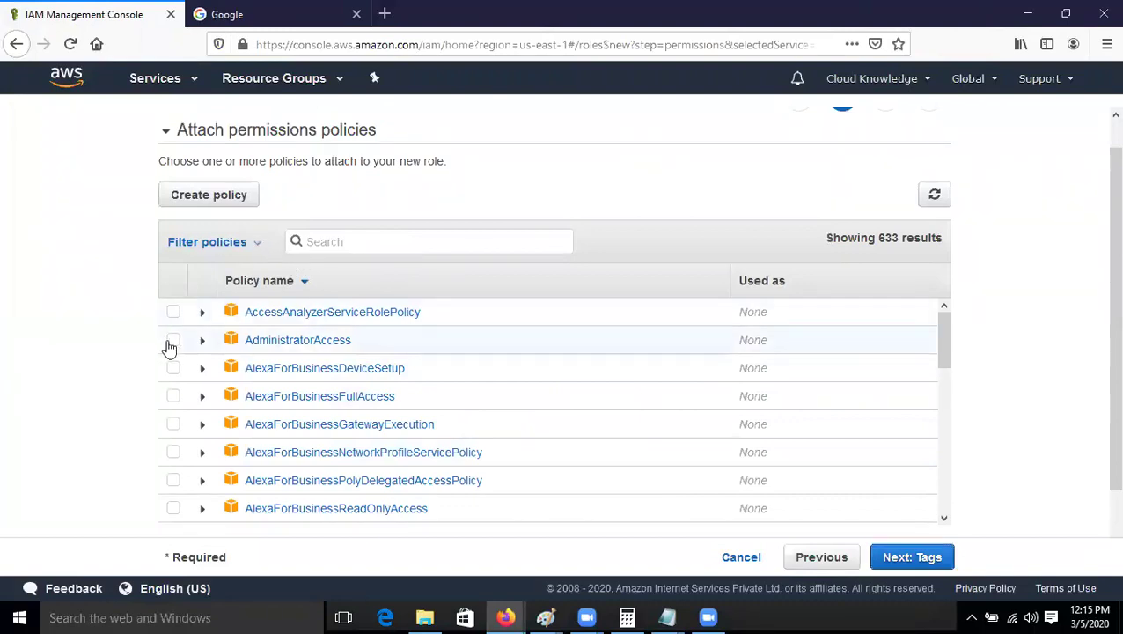
{"action": "left_click", "coordinate": [902, 560]}
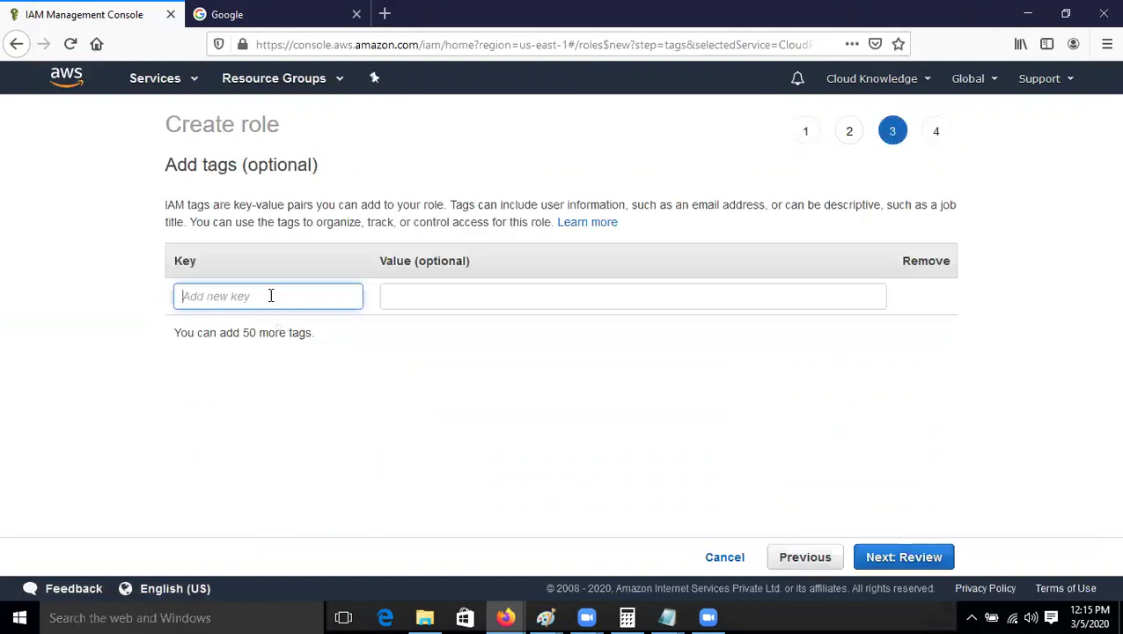
Step: Add a tag to the role with key Name and value cloudknowledge
{"action": "type", "text": "Name"}
{"action": "key", "text": "Tab"}
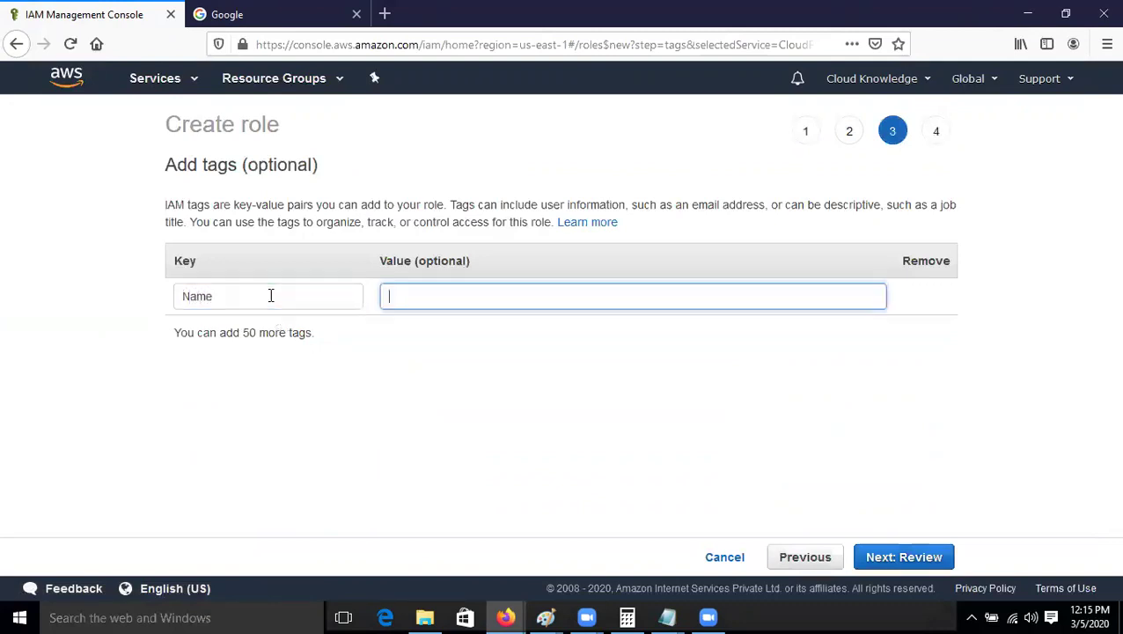
{"action": "type", "text": "cloud"}
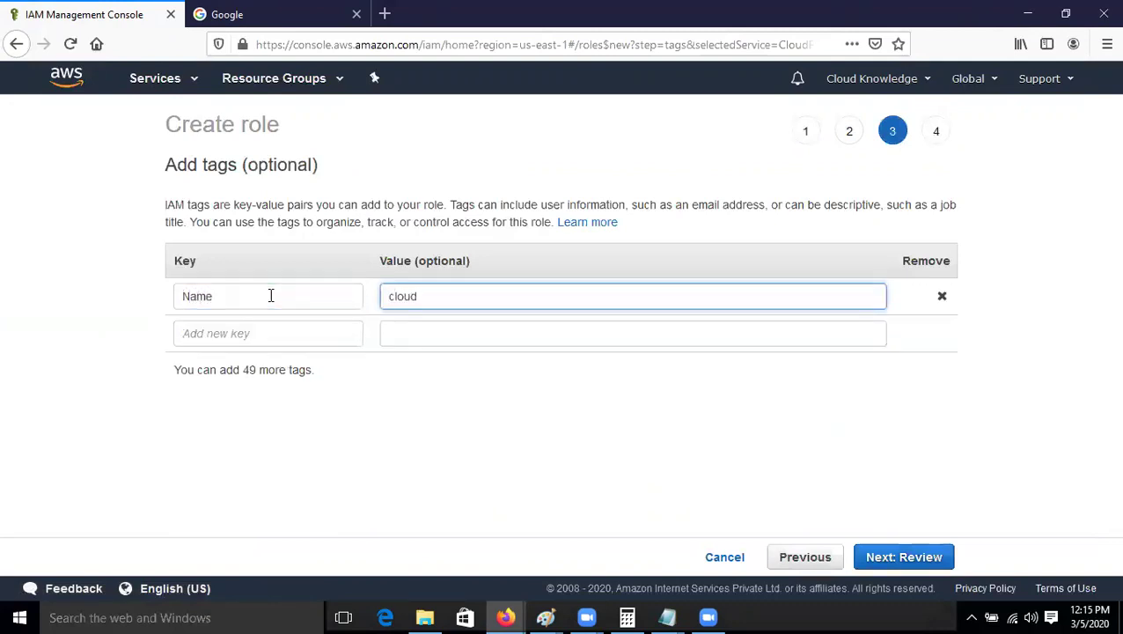
{"action": "type", "text": "knowledge"}
Step: Reuse the tag value cloudknowledge as the role name and create the role
{"action": "double_click", "coordinate": [435, 300]}
{"action": "key", "text": "ctrl+c"}
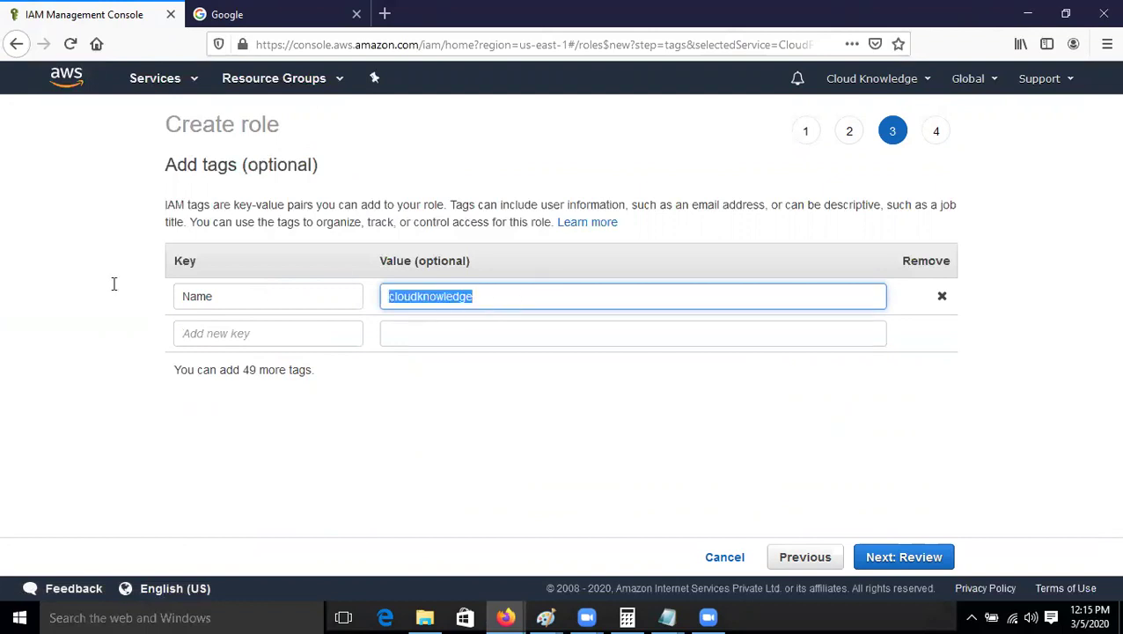
{"action": "left_click", "coordinate": [896, 564]}
{"action": "left_click", "coordinate": [459, 230]}
{"action": "key", "text": "ctrl+v"}
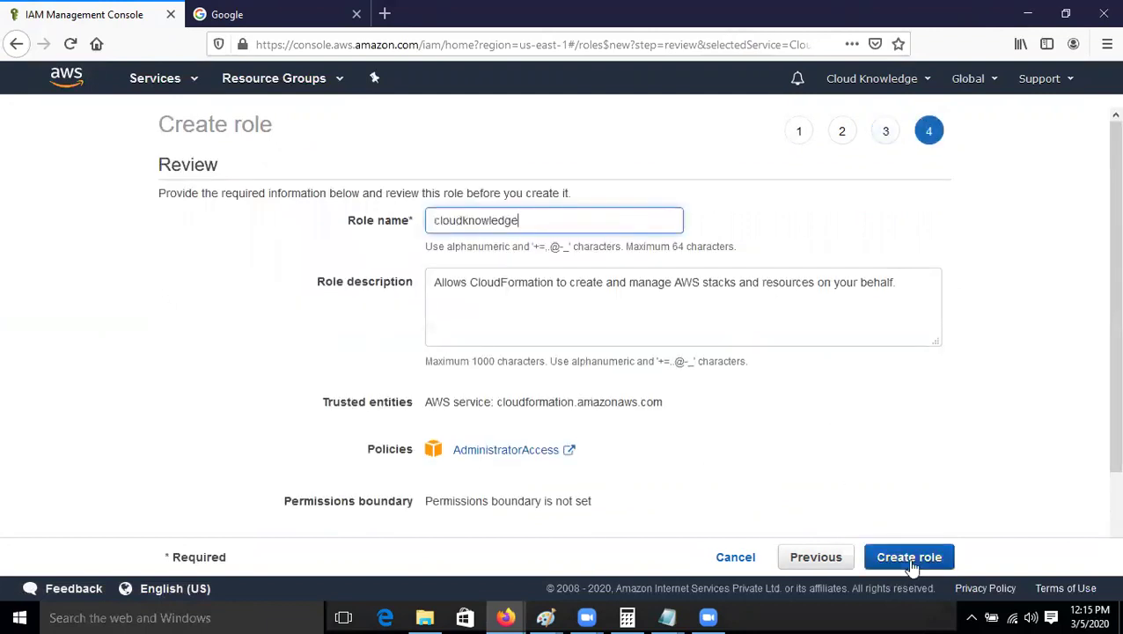
{"action": "left_click", "coordinate": [878, 542]}
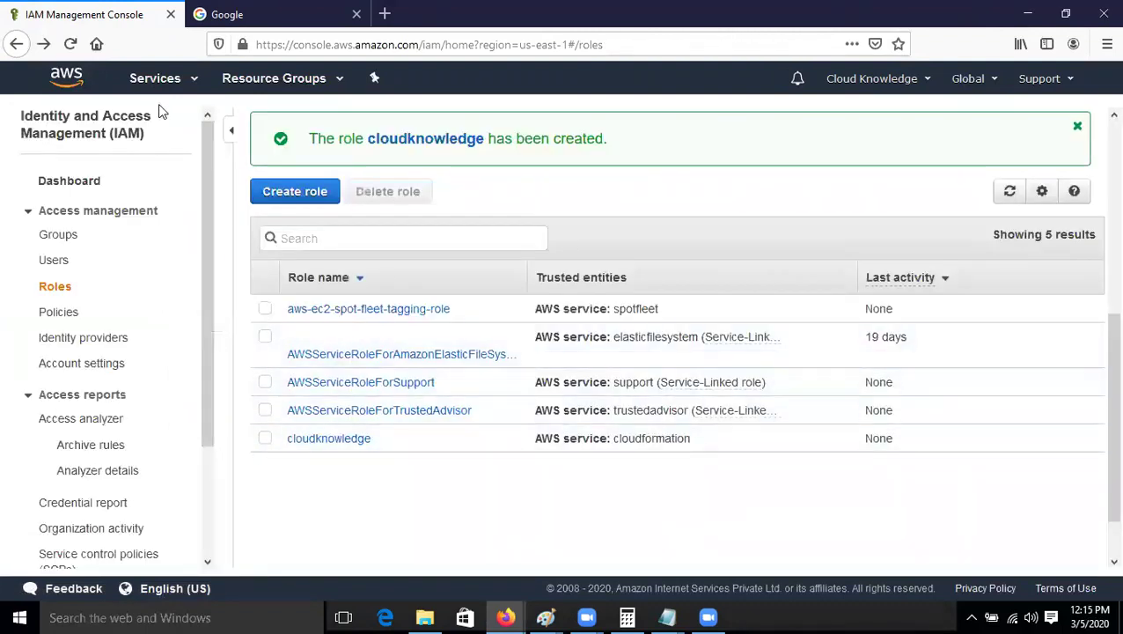
Step: Find the CloudFormation service in the AWS console and open its stacks list
{"action": "left_click", "coordinate": [140, 78]}
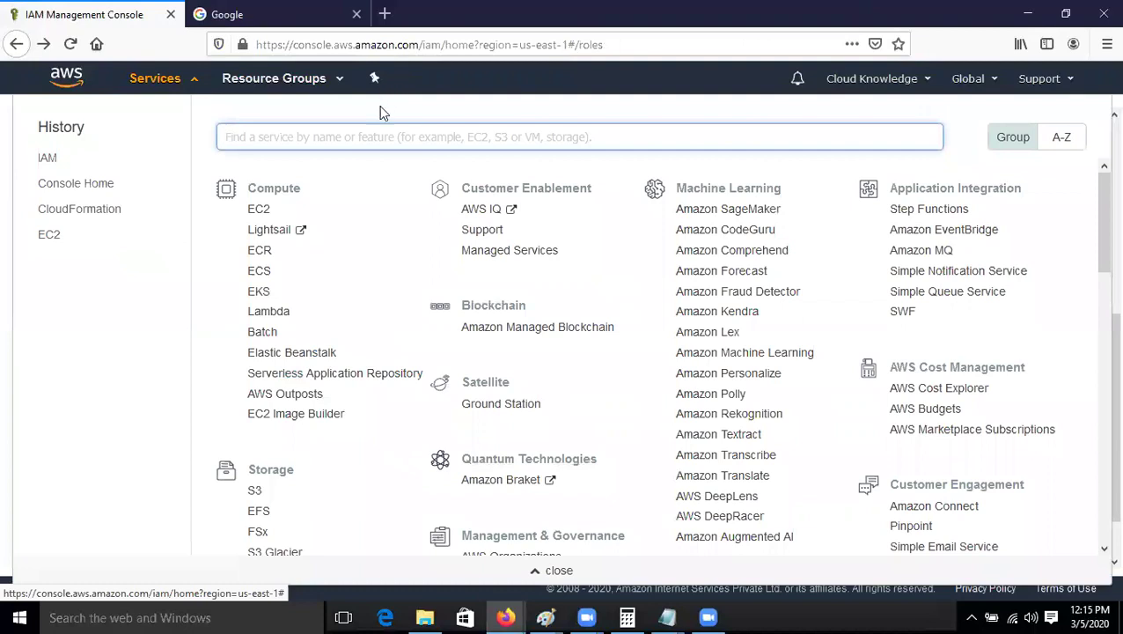
{"action": "type", "text": "cloudfor"}
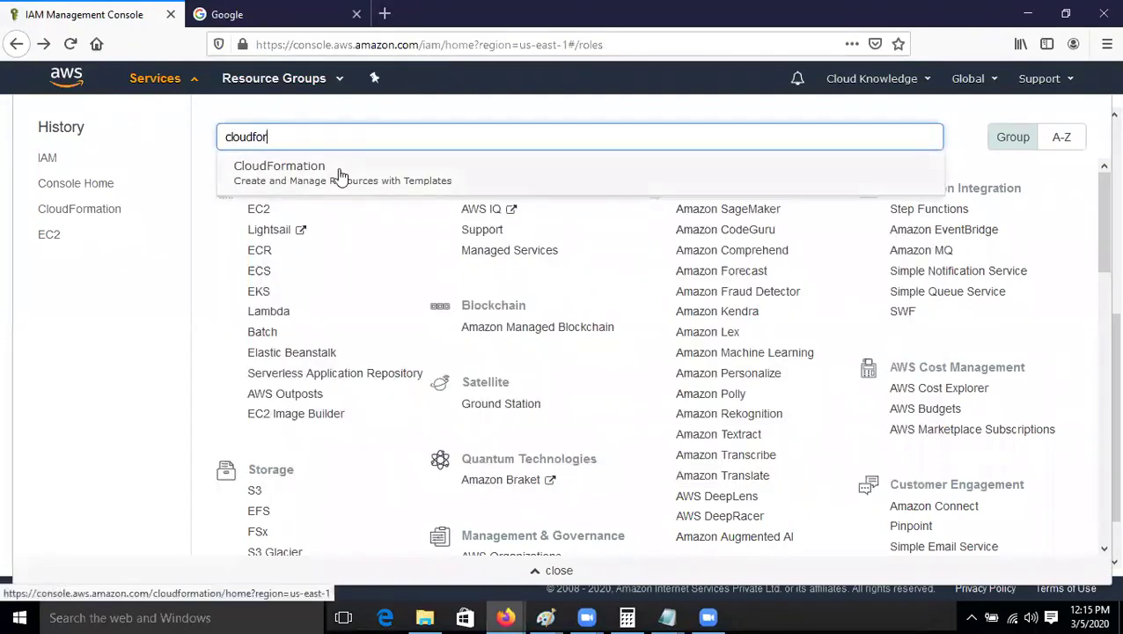
{"action": "left_click", "coordinate": [339, 175]}
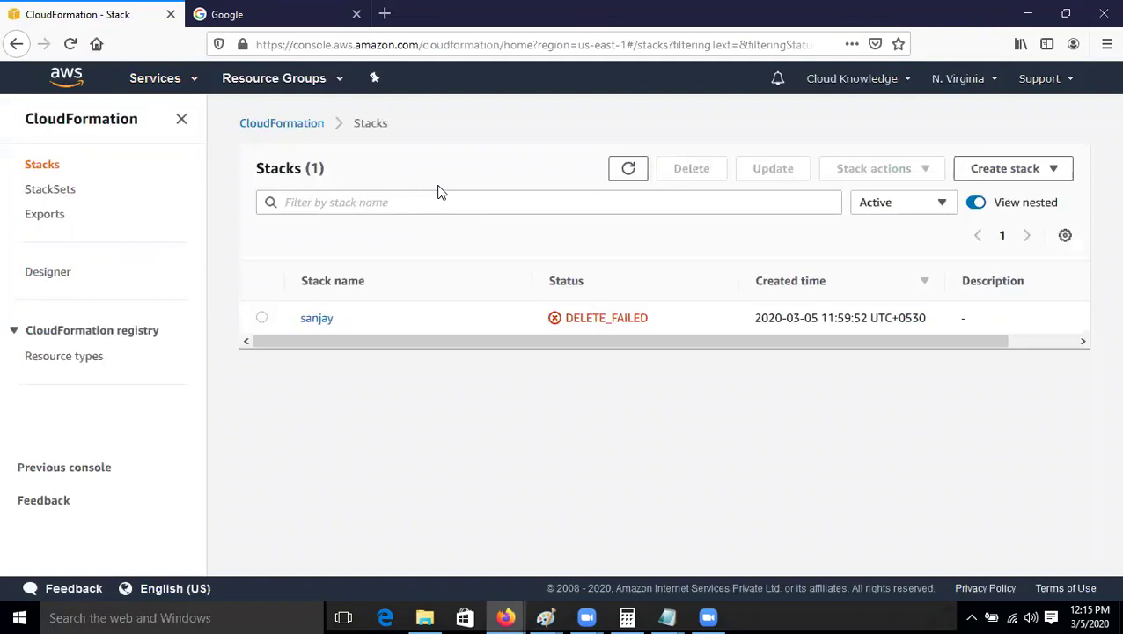
Step: Try to delete the existing DELETE_FAILED stack without retaining its resources
{"action": "left_click", "coordinate": [265, 321]}
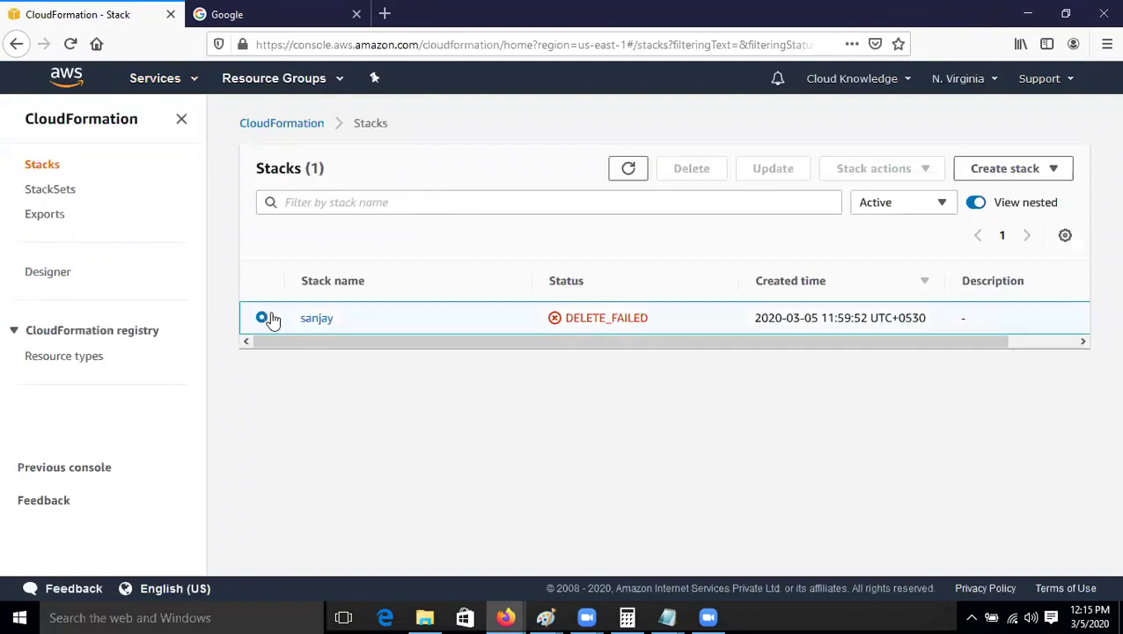
{"action": "left_click", "coordinate": [682, 168]}
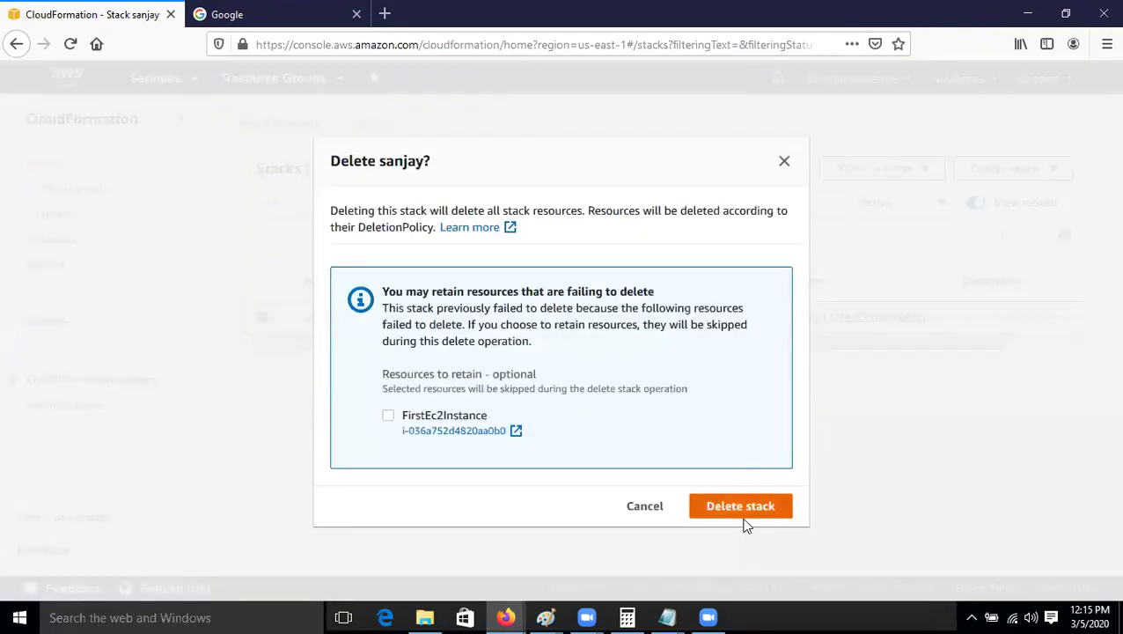
{"action": "left_click", "coordinate": [747, 507]}
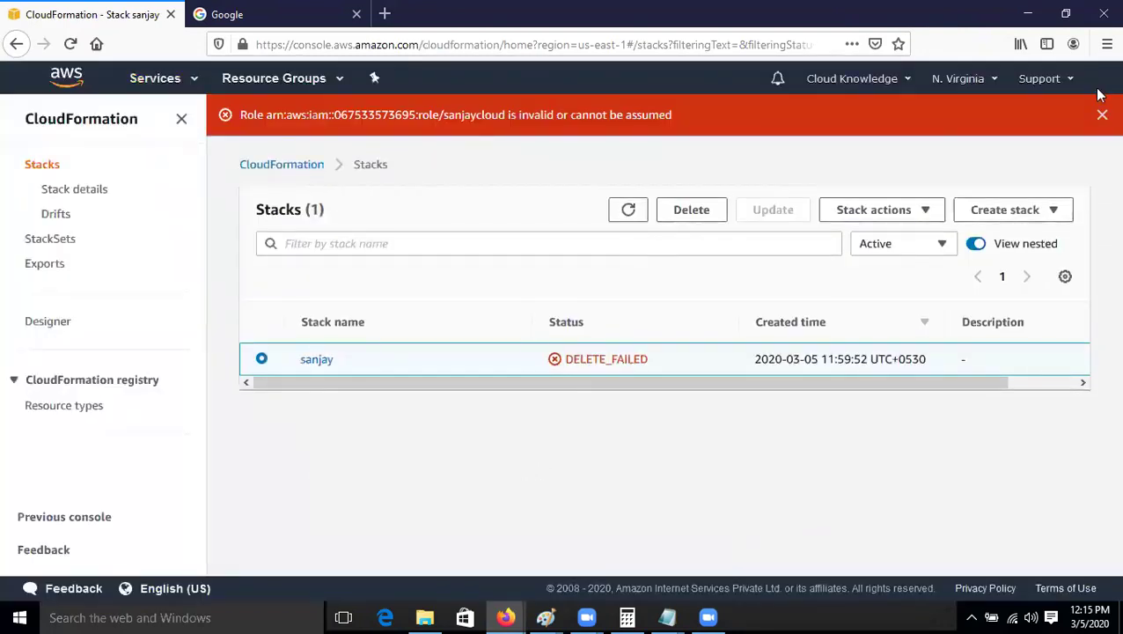
{"action": "left_click", "coordinate": [1100, 117]}
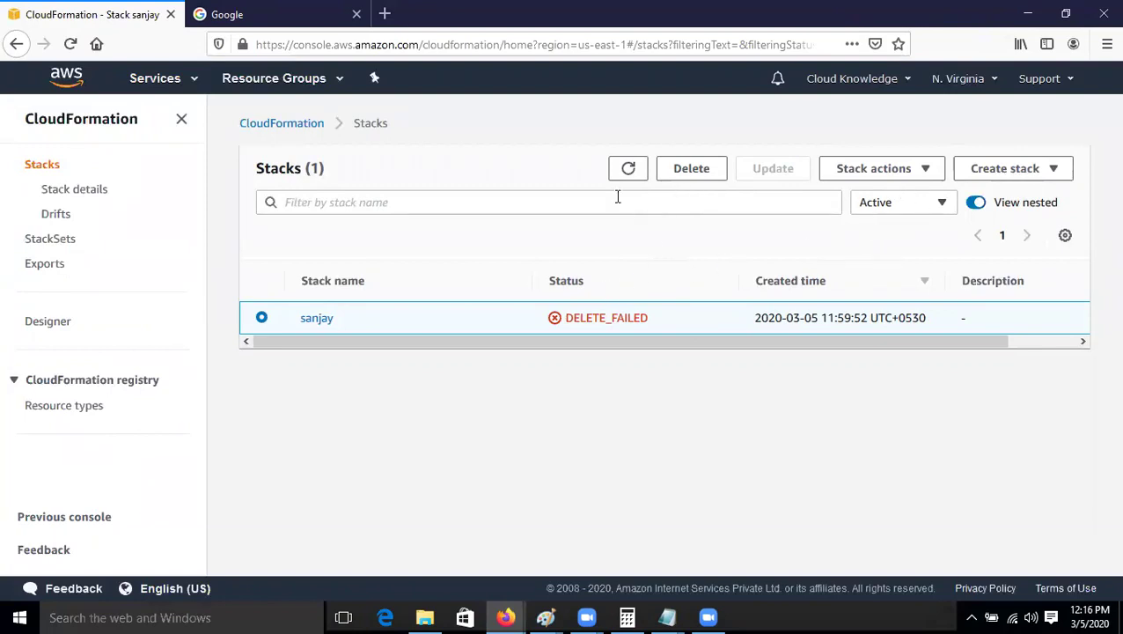
Step: Refresh the stacks list and try to delete the failed stack again, choosing to retain FirstEc2Instance
{"action": "left_click", "coordinate": [628, 172]}
{"action": "left_click", "coordinate": [691, 175]}
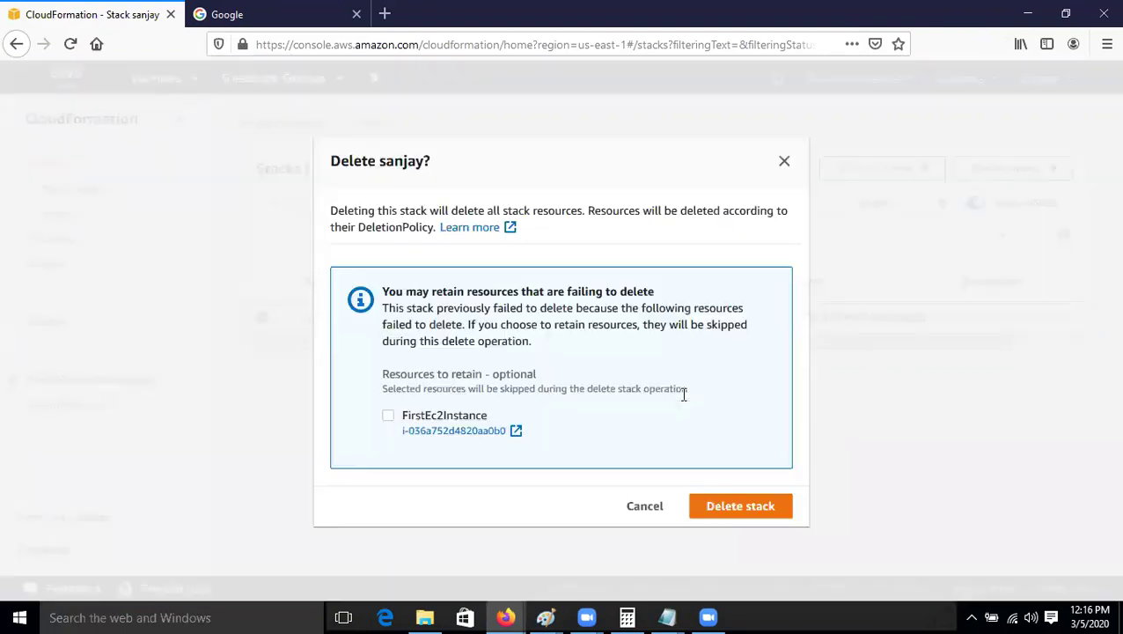
{"action": "left_click", "coordinate": [390, 418]}
{"action": "left_click", "coordinate": [746, 510]}
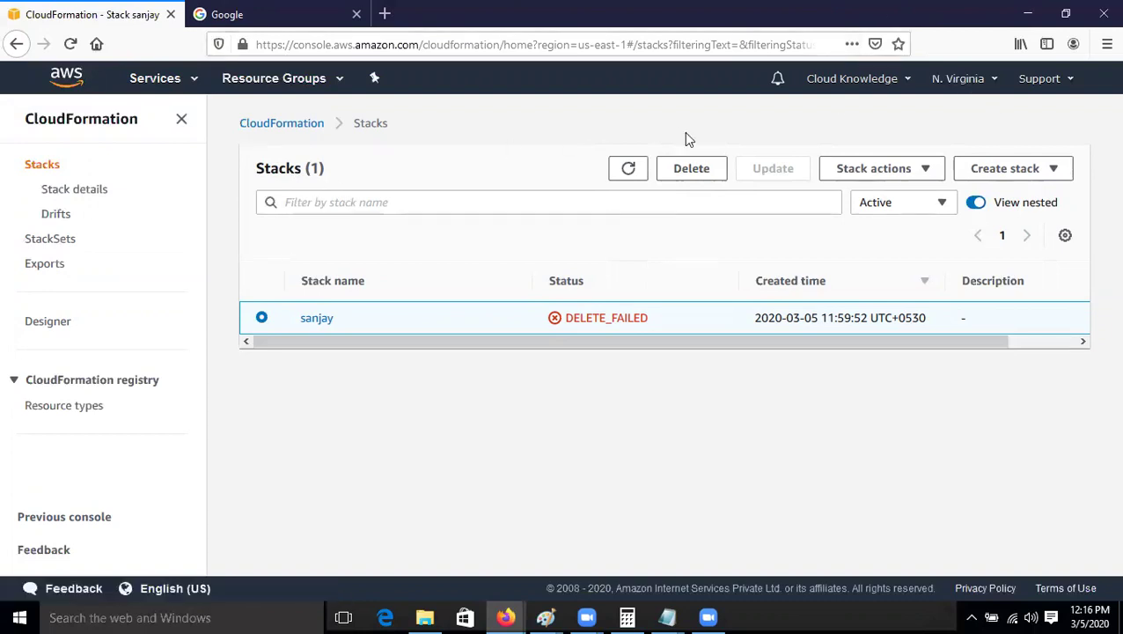
{"action": "left_click", "coordinate": [1062, 176]}
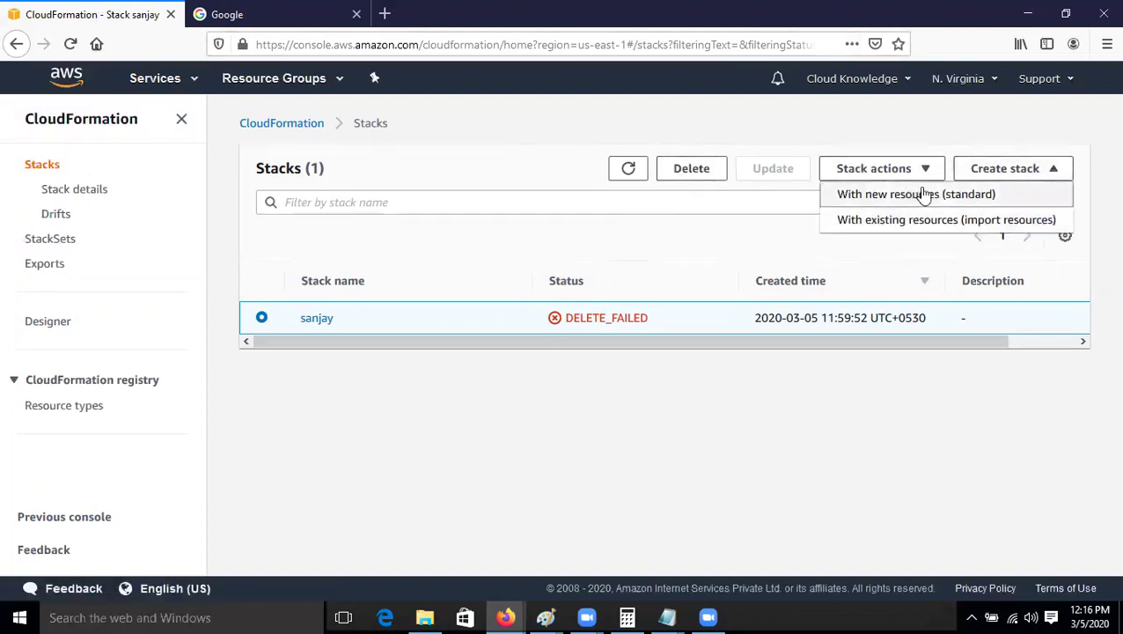
{"action": "left_click", "coordinate": [962, 204]}
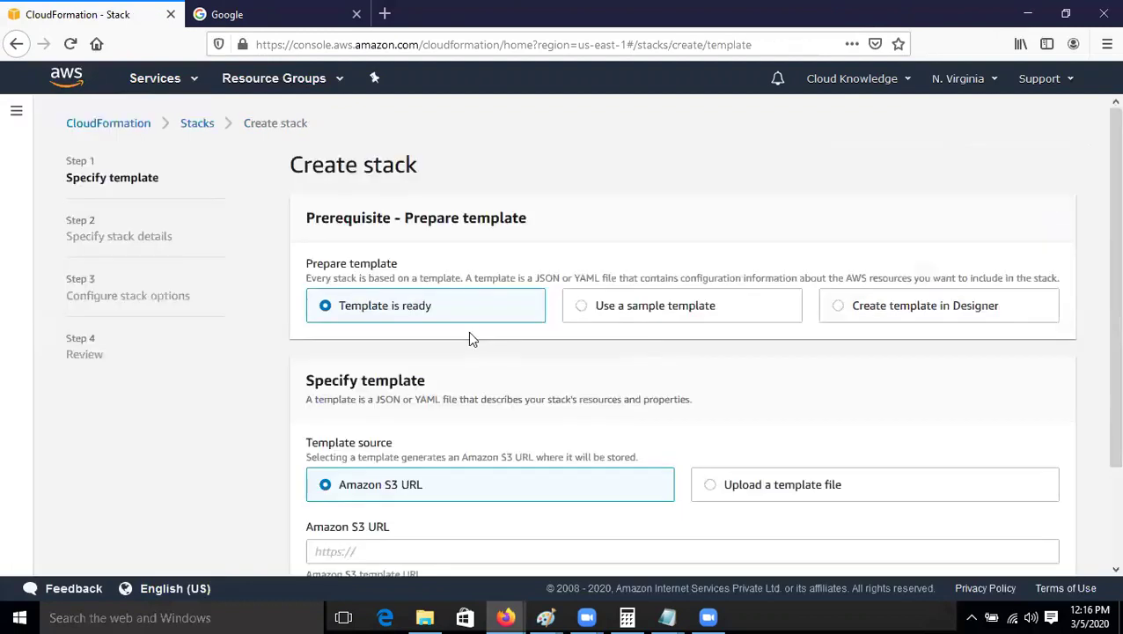
{"action": "scroll", "coordinate": [490, 374], "scroll_direction": "down", "scroll_amount": 2}
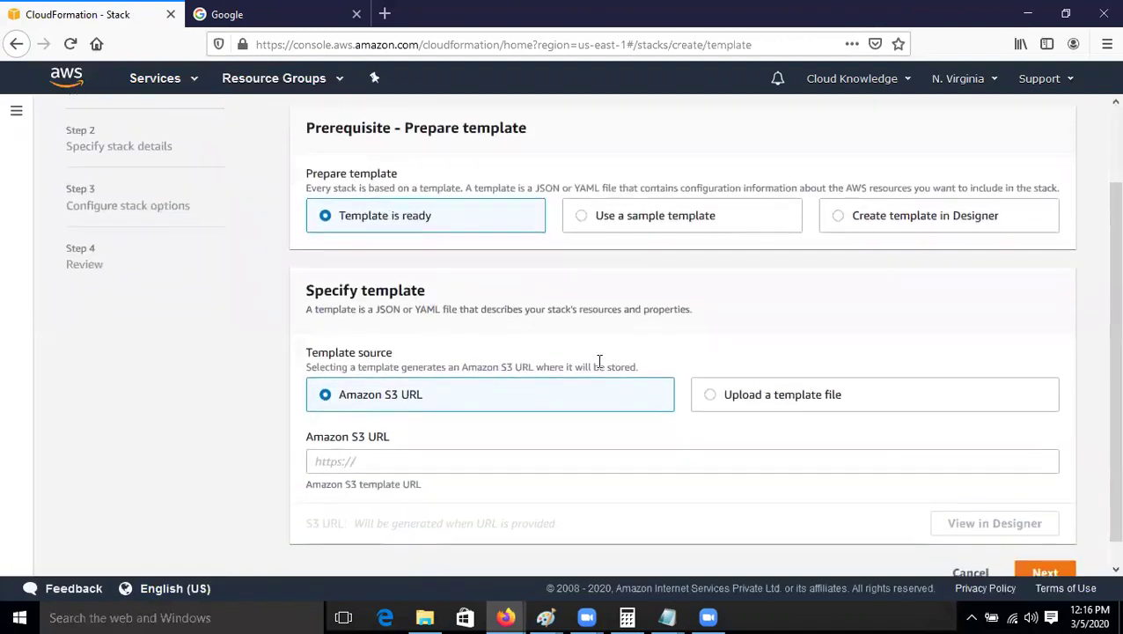
{"action": "scroll", "coordinate": [597, 361], "scroll_direction": "down", "scroll_amount": 1}
{"action": "left_click", "coordinate": [970, 548]}
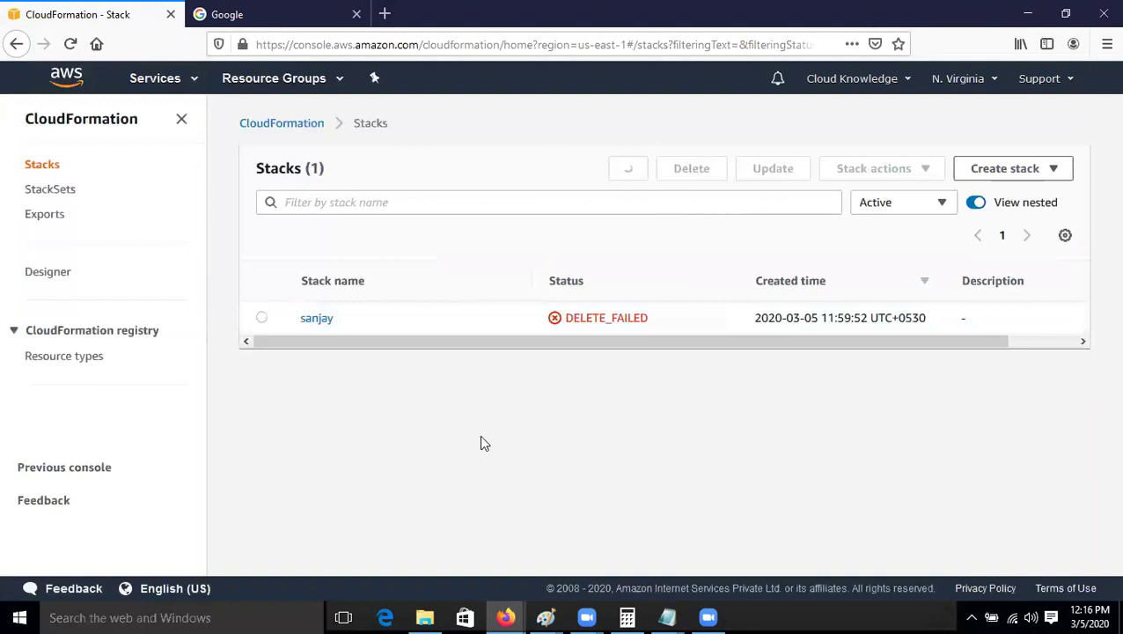
Step: Switch the CloudFormation console's region to US West (N. California)
{"action": "left_click", "coordinate": [261, 319]}
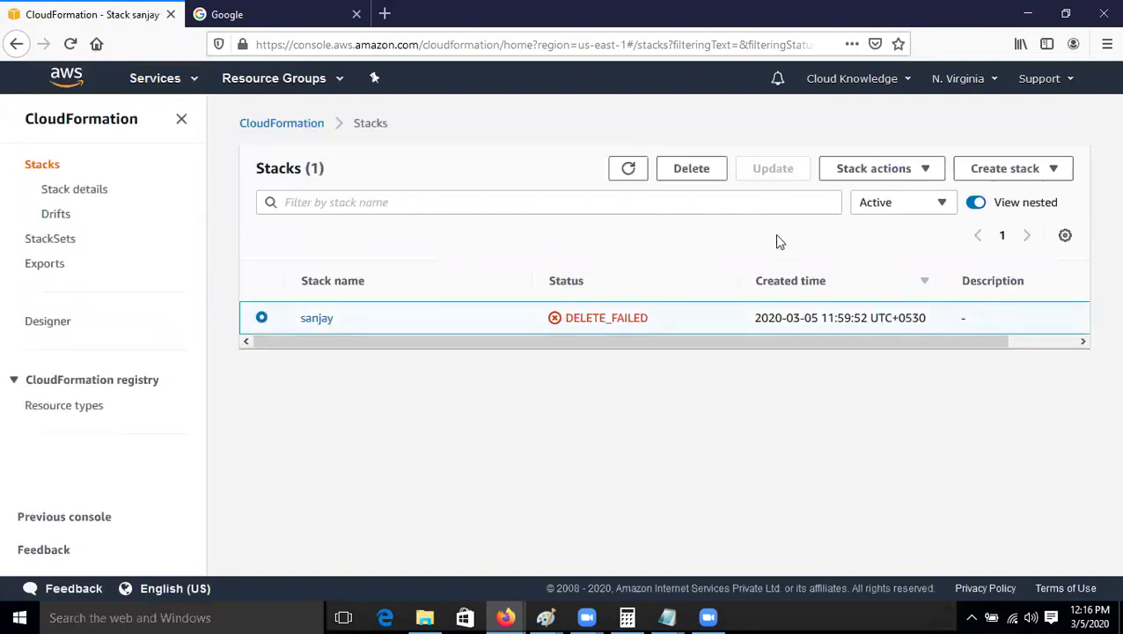
{"action": "left_click", "coordinate": [957, 79]}
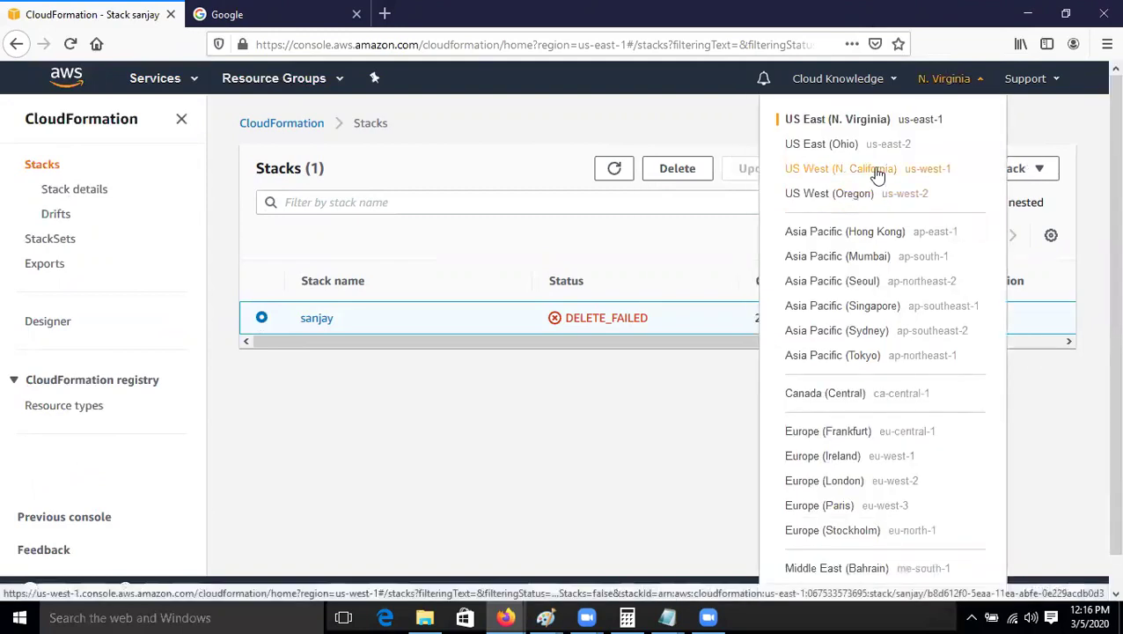
{"action": "left_click", "coordinate": [878, 175]}
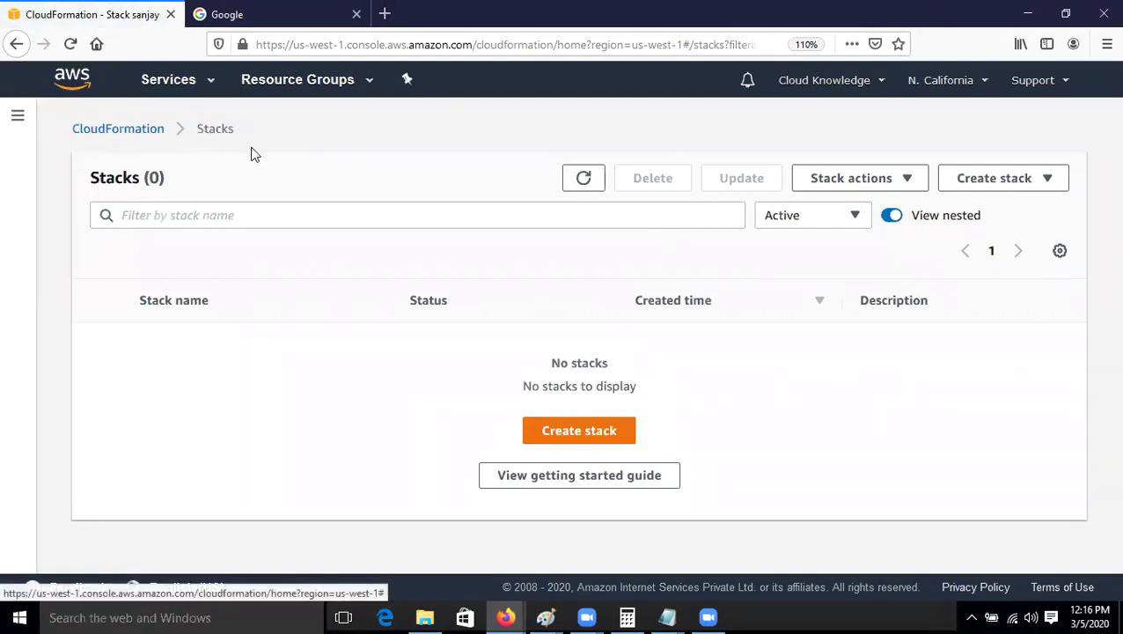
Step: Open the roles list in IAM, check the cloudknowledge role and refresh the list
{"action": "left_click", "coordinate": [173, 80]}
{"action": "type", "text": "iam"}
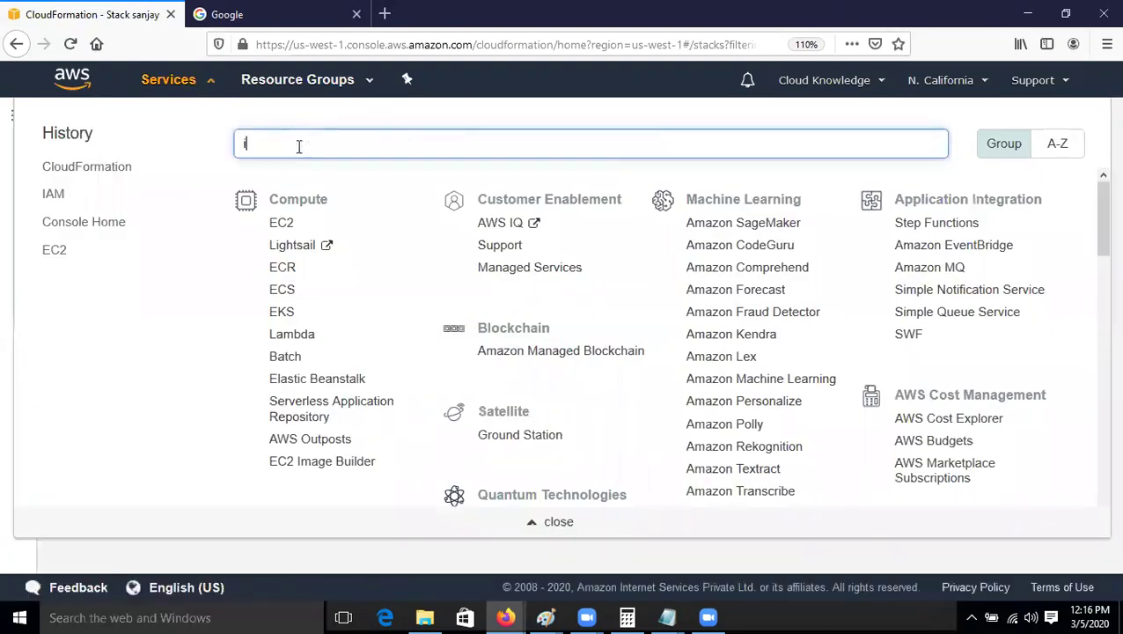
{"action": "left_click", "coordinate": [275, 189]}
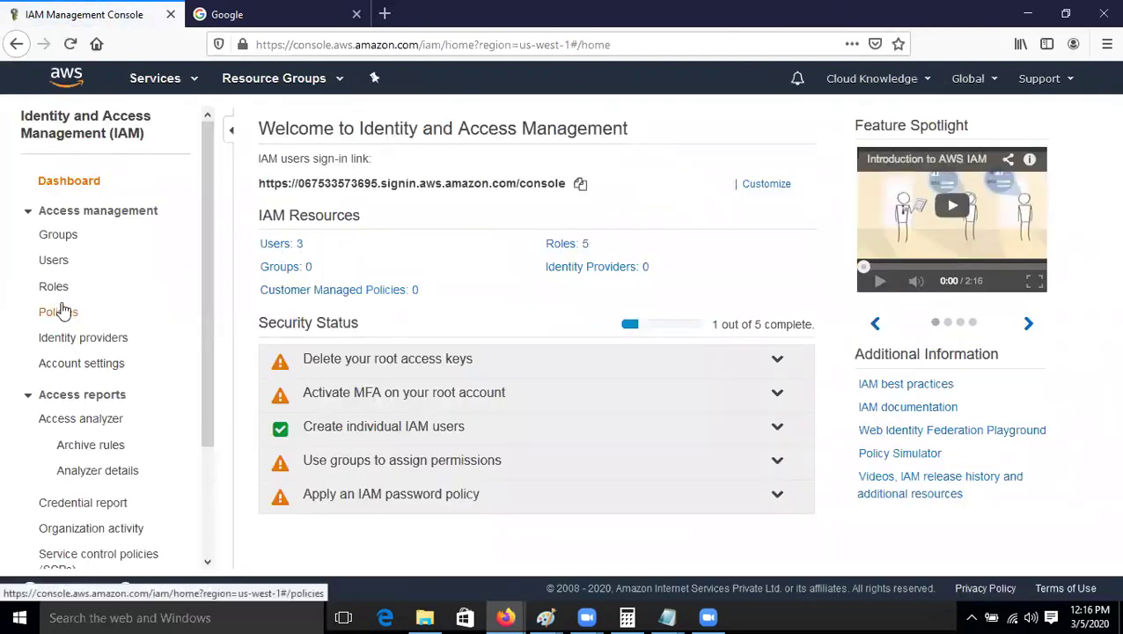
{"action": "left_click", "coordinate": [55, 286]}
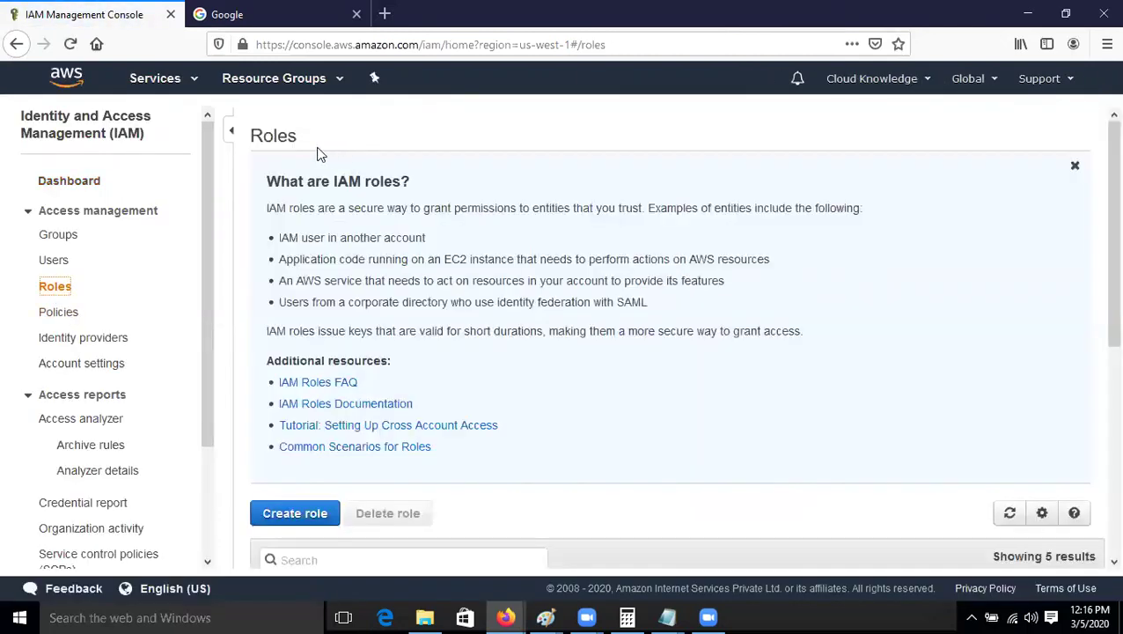
{"action": "scroll", "coordinate": [346, 388], "scroll_direction": "down", "scroll_amount": 5}
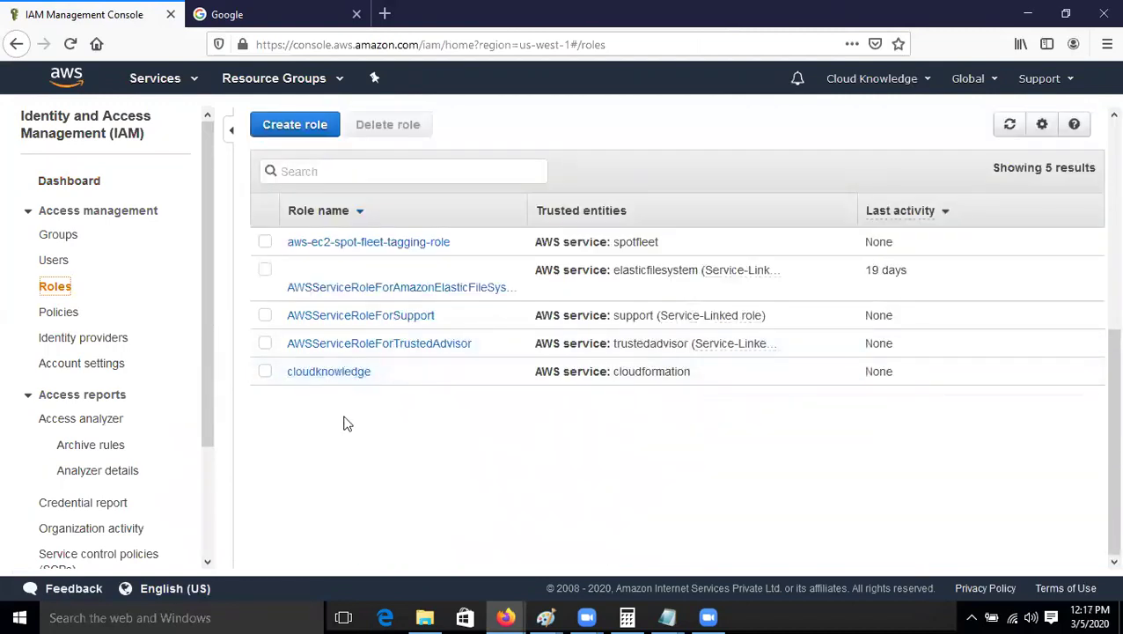
{"action": "left_click", "coordinate": [265, 373]}
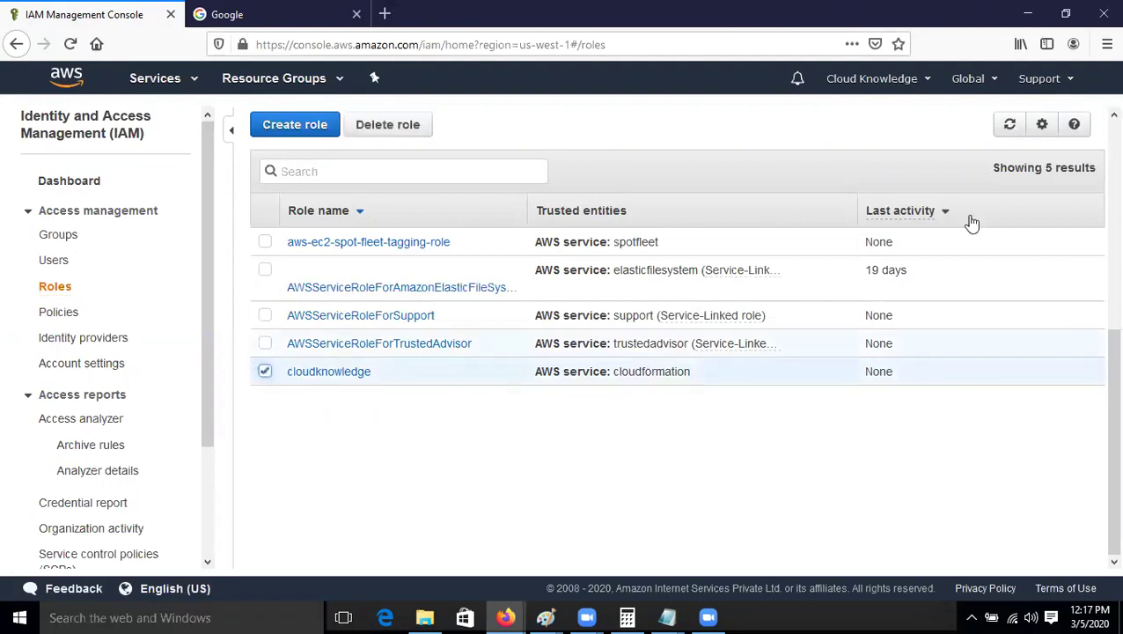
{"action": "left_click", "coordinate": [1009, 132]}
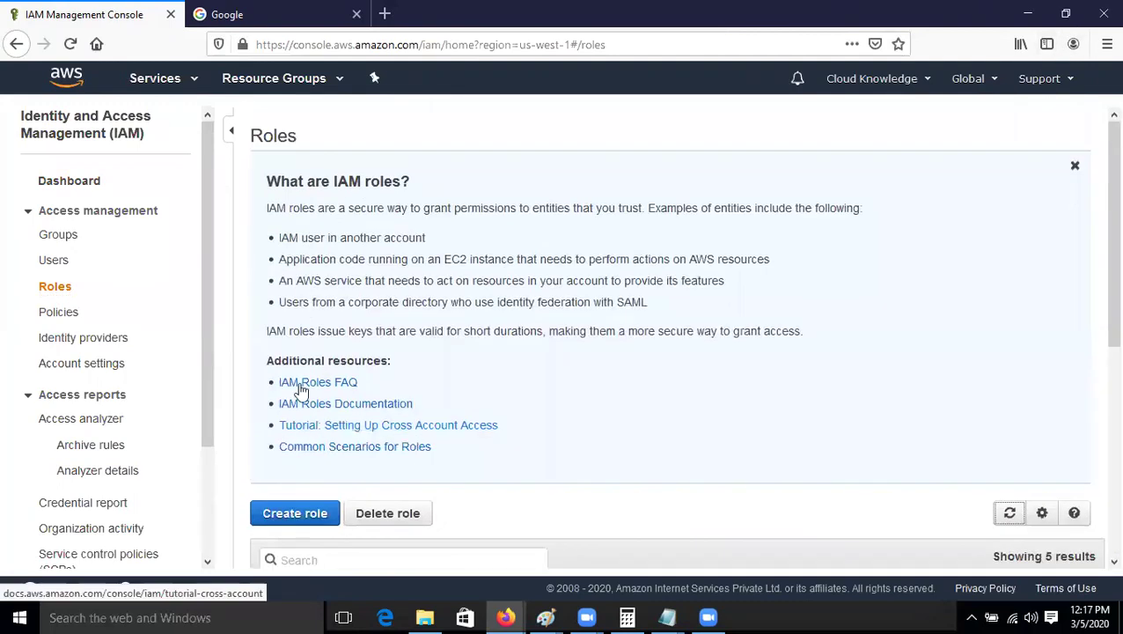
Step: Return to the AWS console home and check the ImageId value in the cloudknowledgecode template in Notepad
{"action": "left_click", "coordinate": [155, 78]}
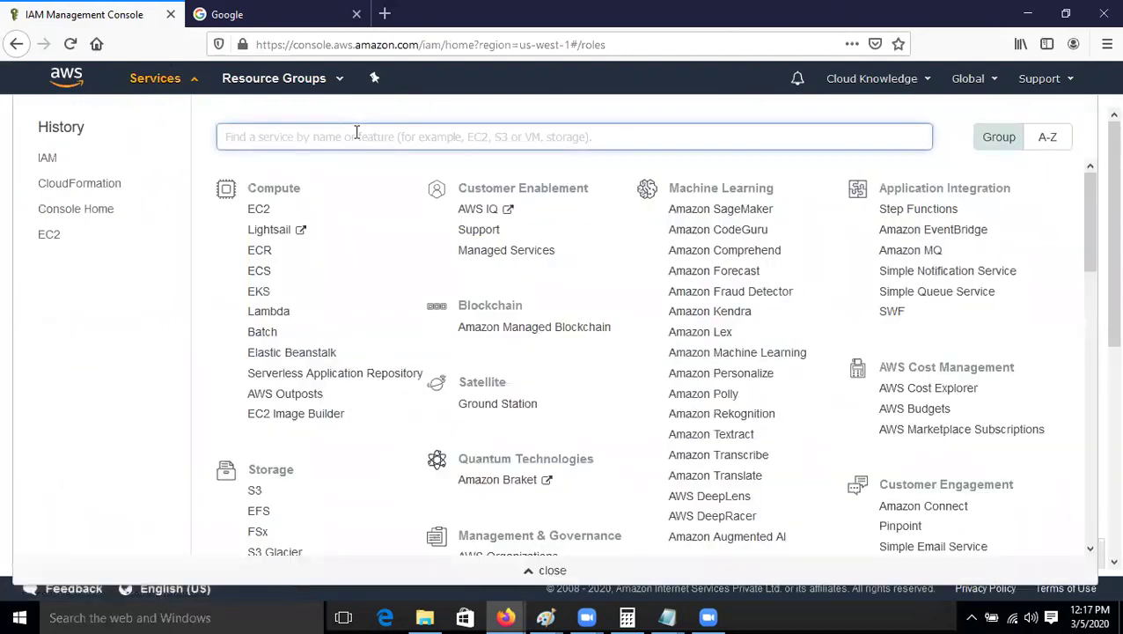
{"action": "left_click", "coordinate": [67, 77]}
{"action": "mouse_move", "coordinate": [667, 616]}
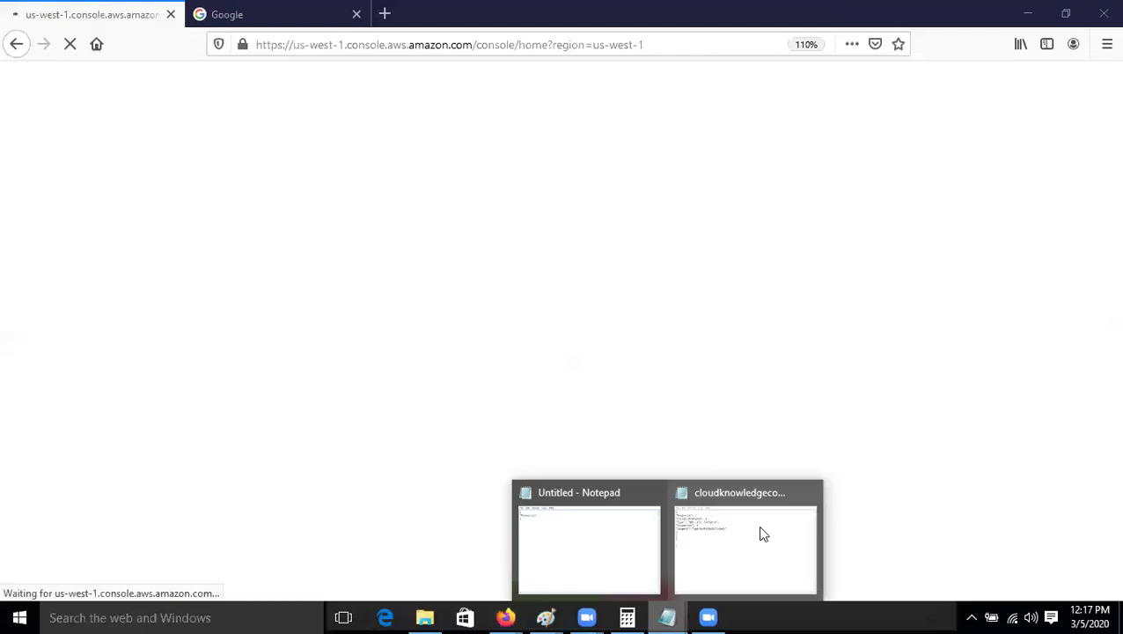
{"action": "left_click", "coordinate": [762, 532]}
{"action": "left_click_drag", "start_coordinate": [405, 341], "coordinate": [543, 336]}
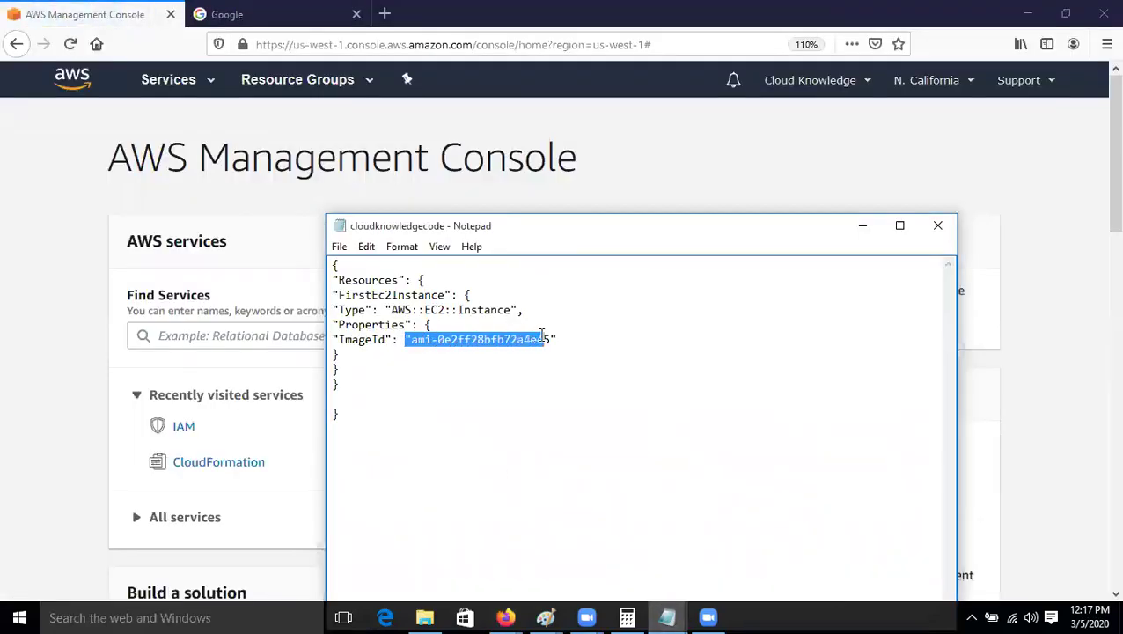
{"action": "left_click", "coordinate": [714, 180]}
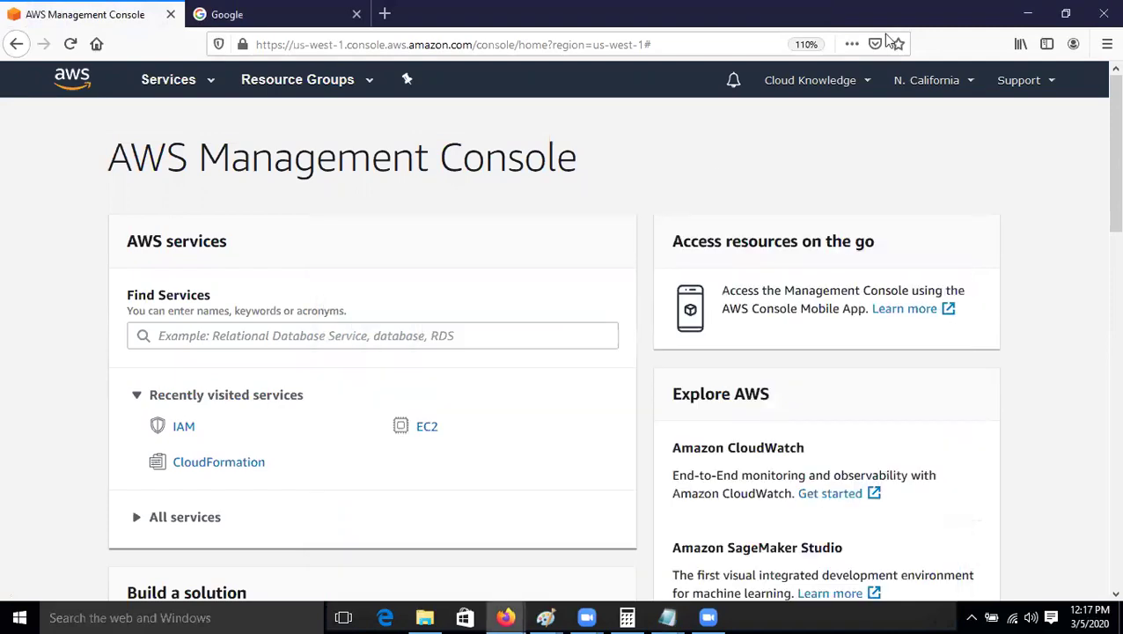
{"action": "left_click", "coordinate": [181, 428]}
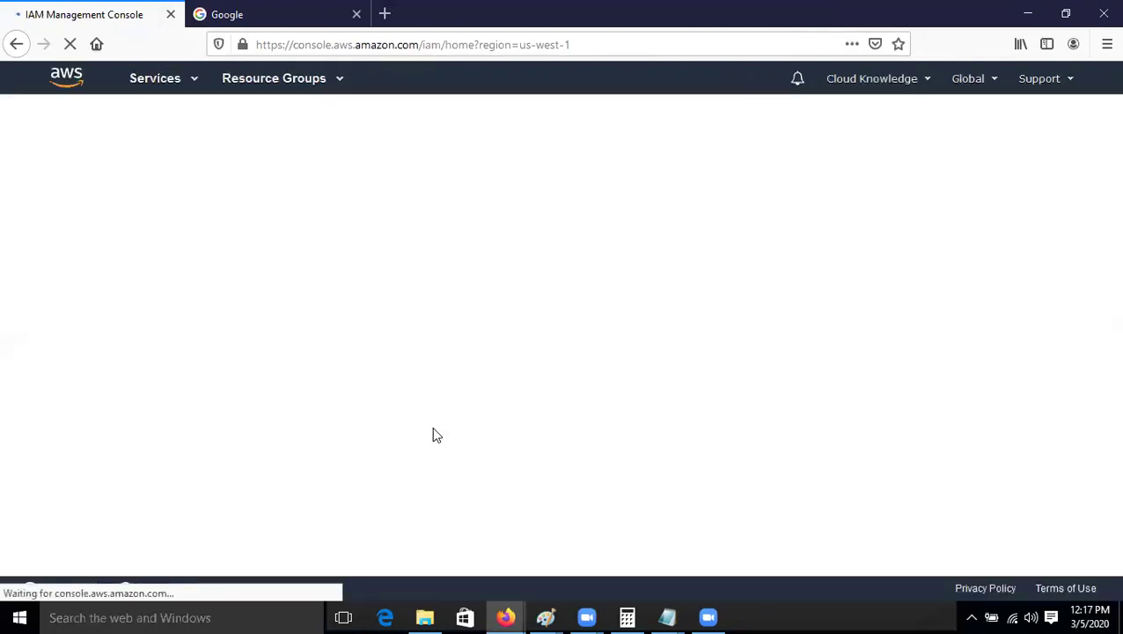
{"action": "left_click", "coordinate": [53, 261]}
{"action": "left_click", "coordinate": [65, 84]}
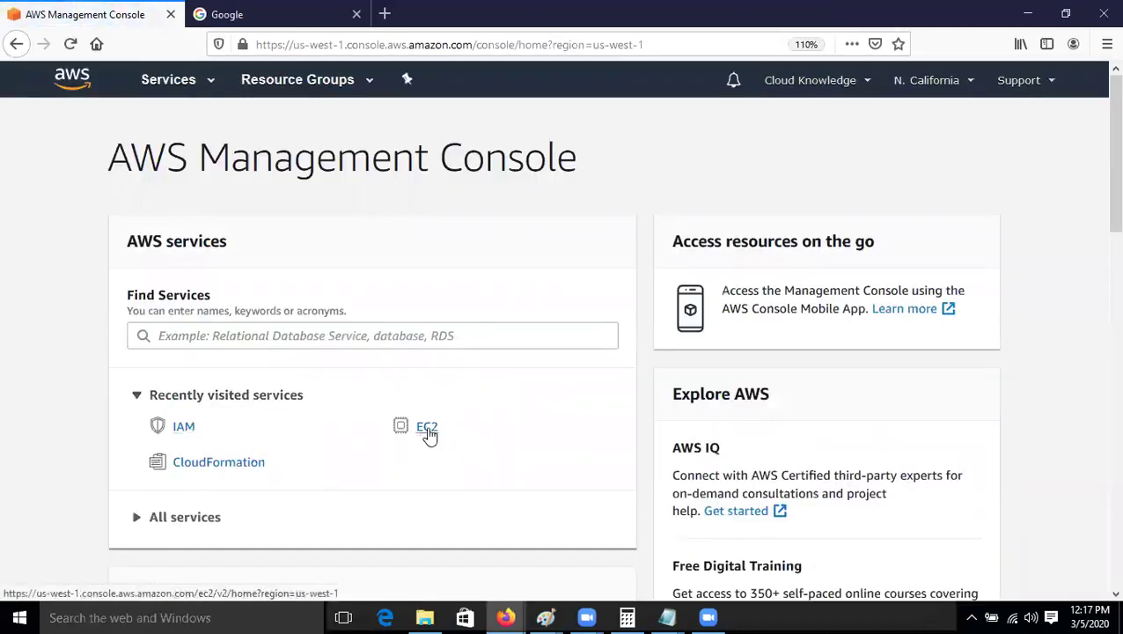
Step: Open the EC2 console and start the launch instance wizard to view the available Amazon Machine Images
{"action": "left_click", "coordinate": [428, 432]}
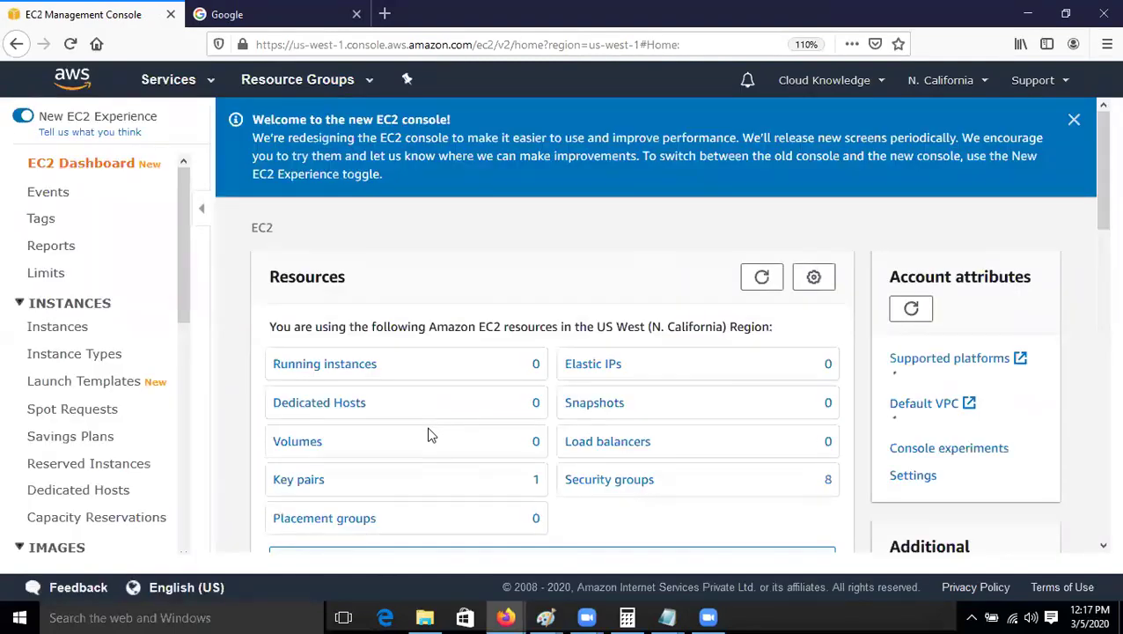
{"action": "scroll", "coordinate": [483, 413], "scroll_direction": "down", "scroll_amount": 2}
{"action": "scroll", "coordinate": [484, 413], "scroll_direction": "down", "scroll_amount": 4}
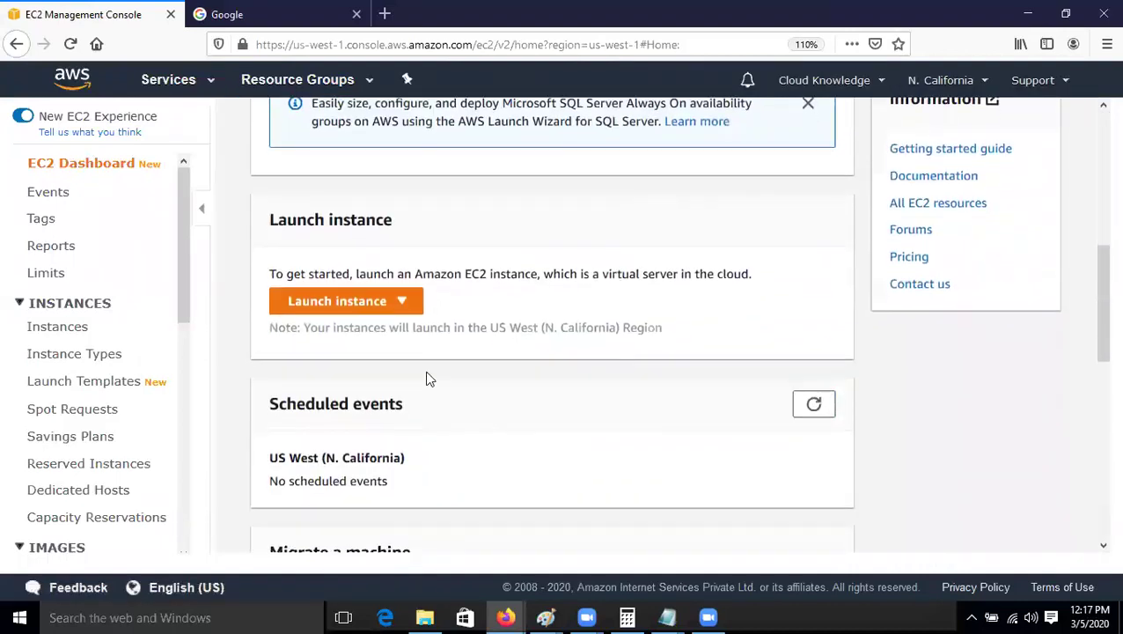
{"action": "left_click", "coordinate": [403, 304]}
{"action": "left_click", "coordinate": [432, 331]}
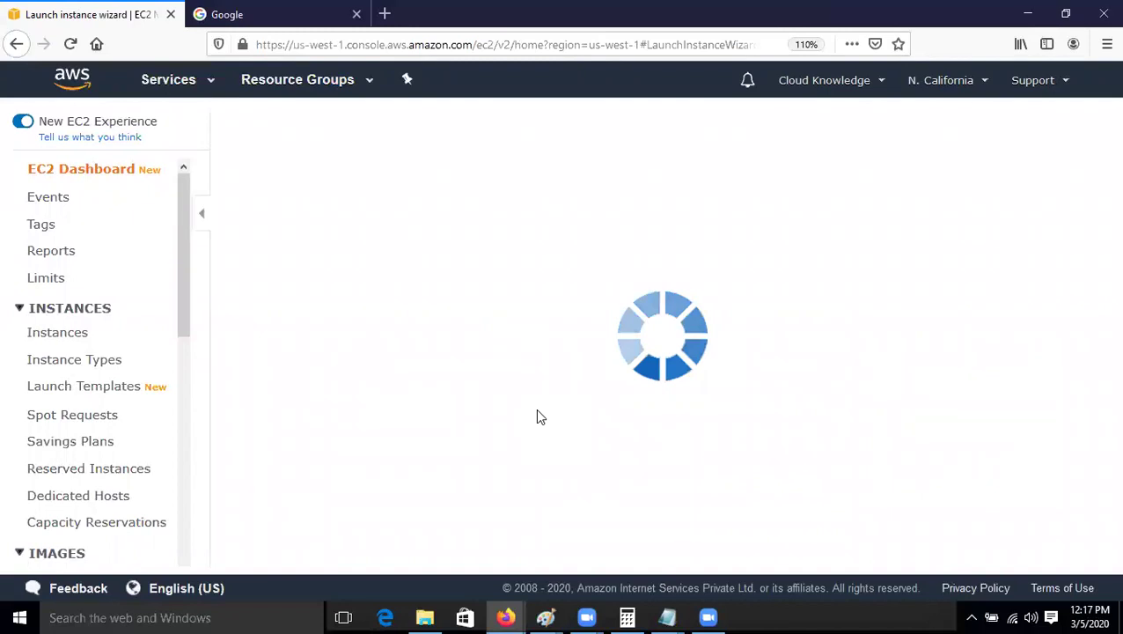
{"action": "scroll", "coordinate": [740, 396], "scroll_direction": "down", "scroll_amount": 3}
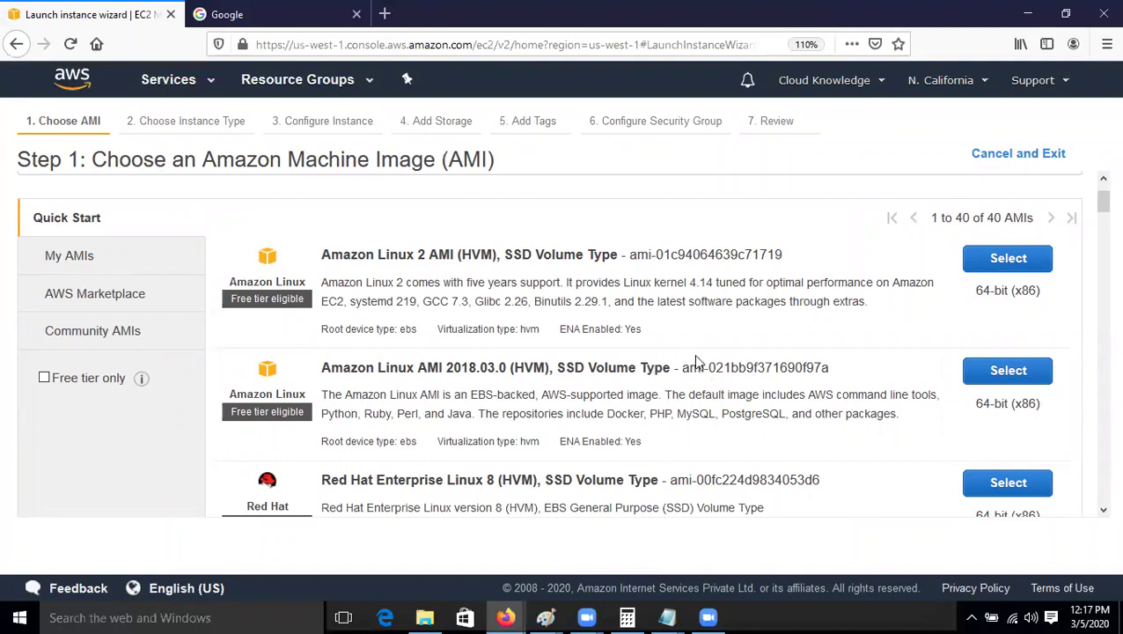
Step: Copy the AMI ID ami-021bb9f371690f97a of Amazon Linux AMI 2018.03.0 (HVM)
{"action": "left_click_drag", "start_coordinate": [686, 368], "coordinate": [829, 368]}
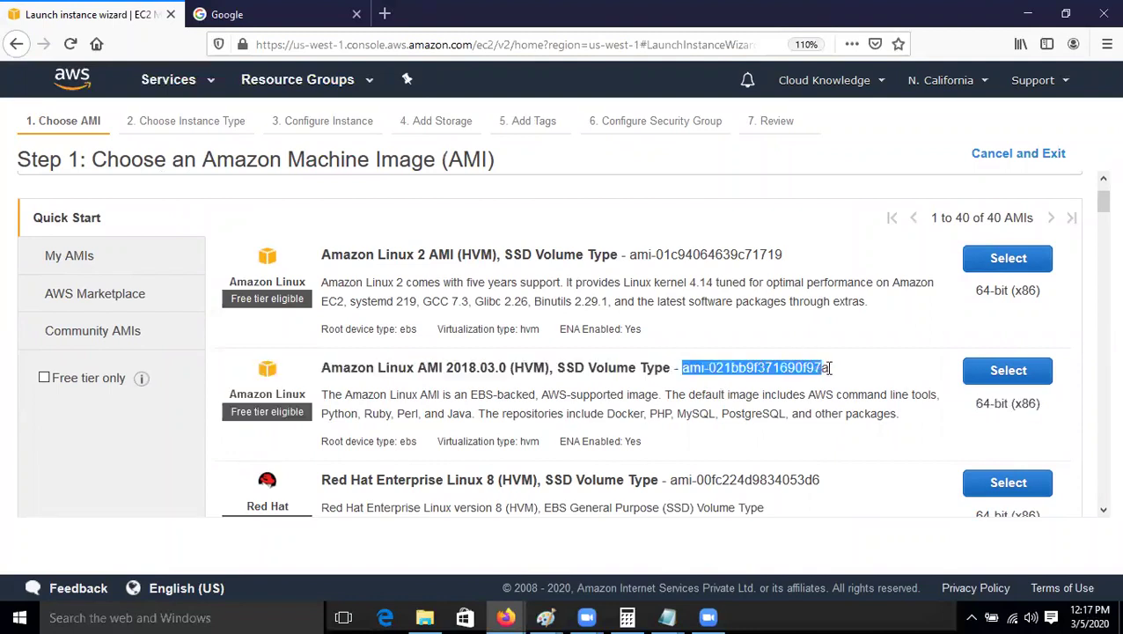
{"action": "right_click", "coordinate": [820, 370]}
{"action": "left_click_drag", "start_coordinate": [682, 370], "coordinate": [836, 368]}
{"action": "right_click", "coordinate": [807, 363]}
{"action": "left_click", "coordinate": [832, 373]}
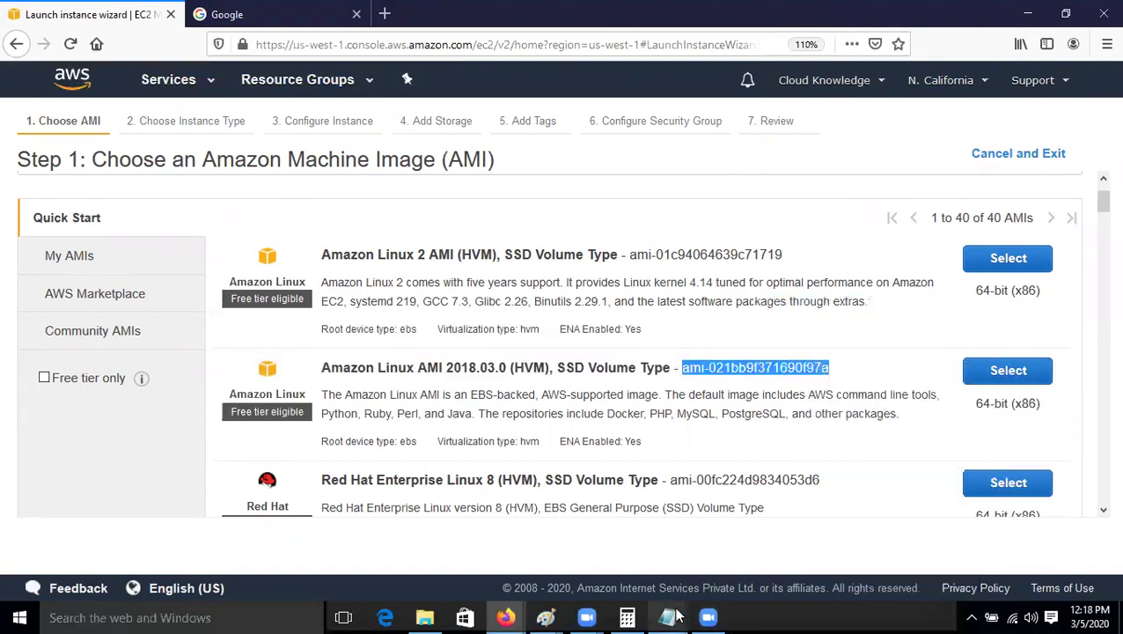
Step: Replace the ImageId value in the cloudknowledgecode template in Notepad with the copied ami-021bb9f371690f97a and save the file
{"action": "mouse_move", "coordinate": [671, 616]}
{"action": "left_click", "coordinate": [750, 553]}
{"action": "left_click", "coordinate": [615, 335]}
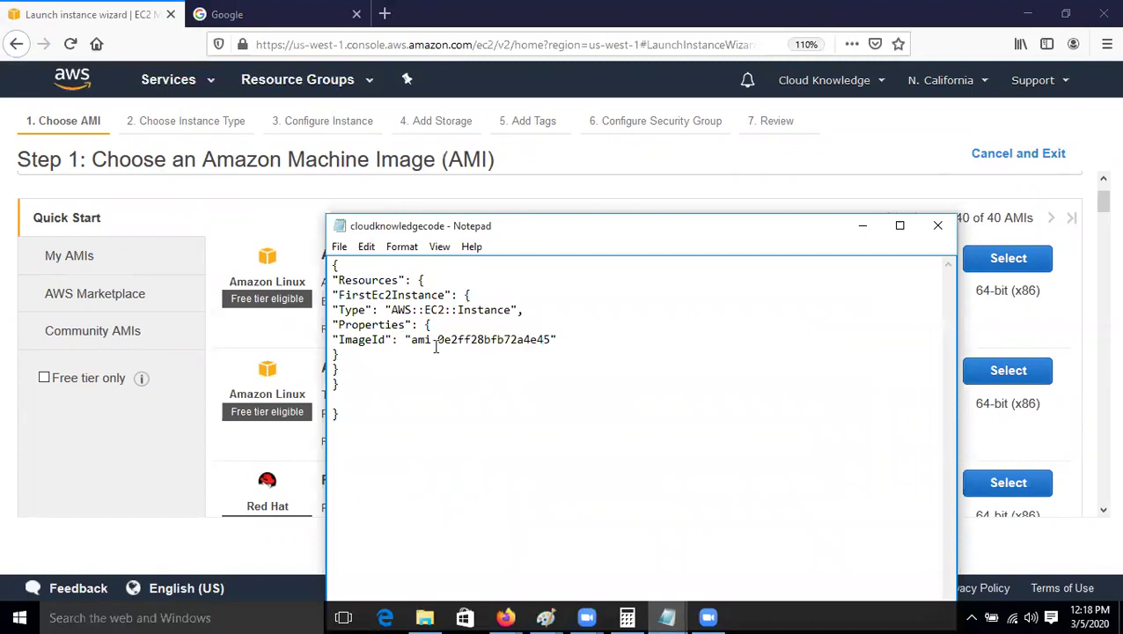
{"action": "left_click_drag", "start_coordinate": [412, 339], "coordinate": [563, 340]}
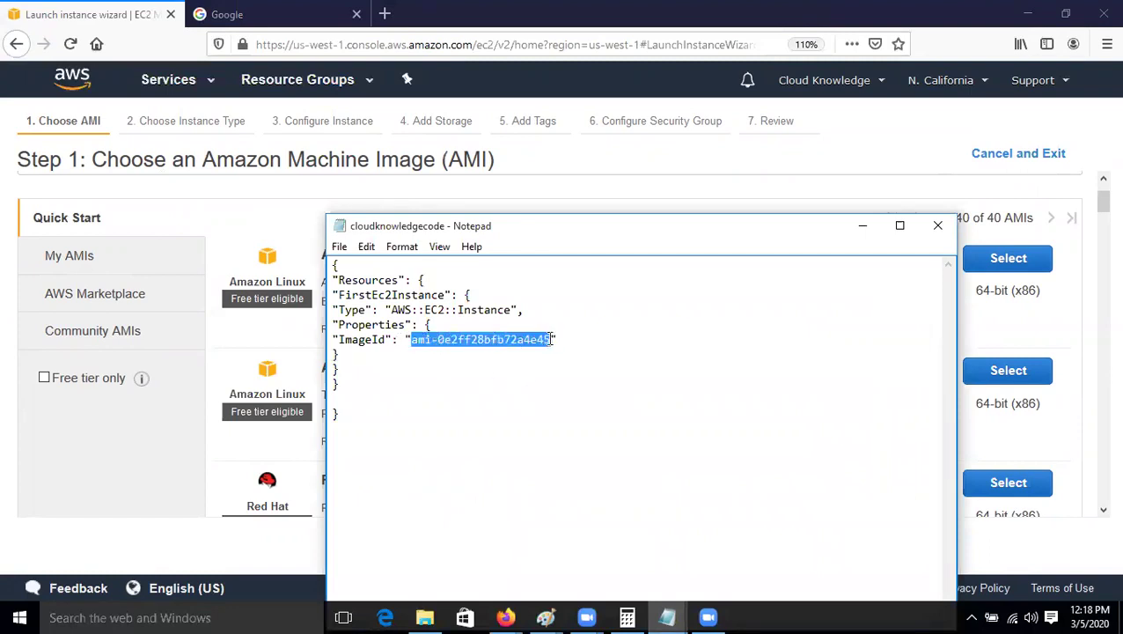
{"action": "key", "text": "ctrl+v"}
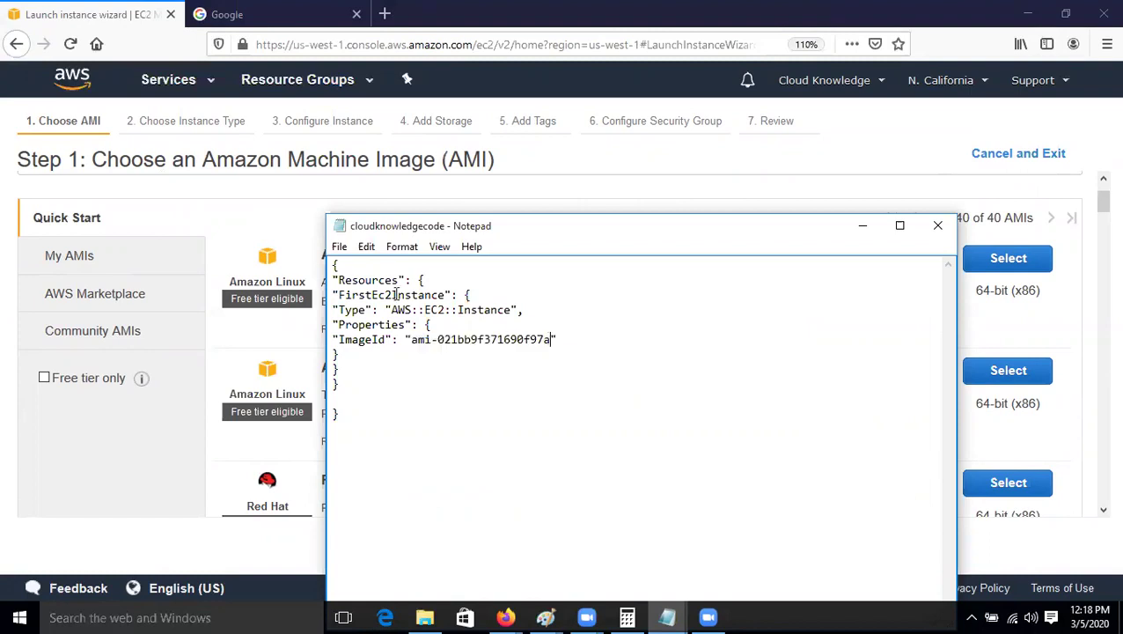
{"action": "left_click", "coordinate": [332, 247]}
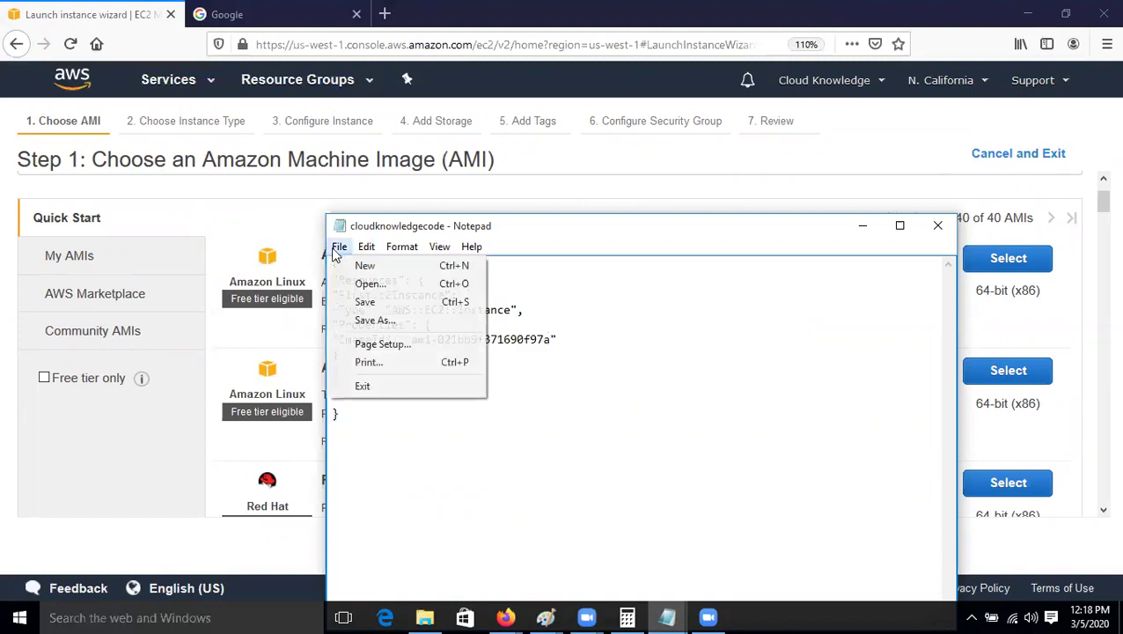
{"action": "left_click", "coordinate": [386, 305]}
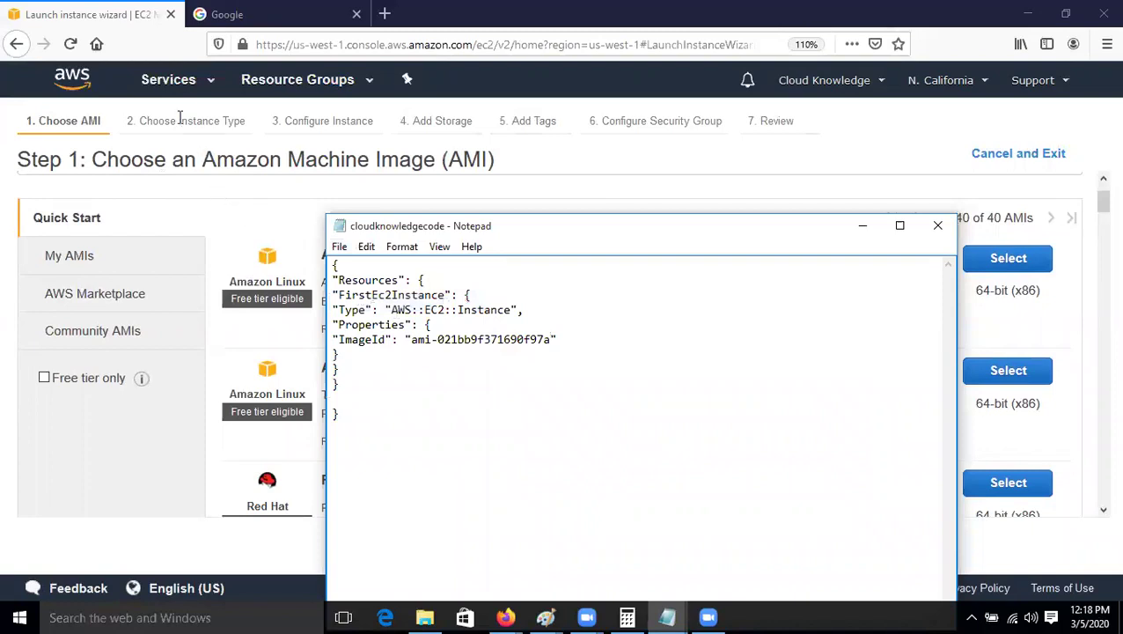
Step: Find the CloudFormation service in the AWS console, open its stacks page and duplicate the browser tab, staying on the original
{"action": "left_click", "coordinate": [170, 81]}
{"action": "type", "text": "cloud"}
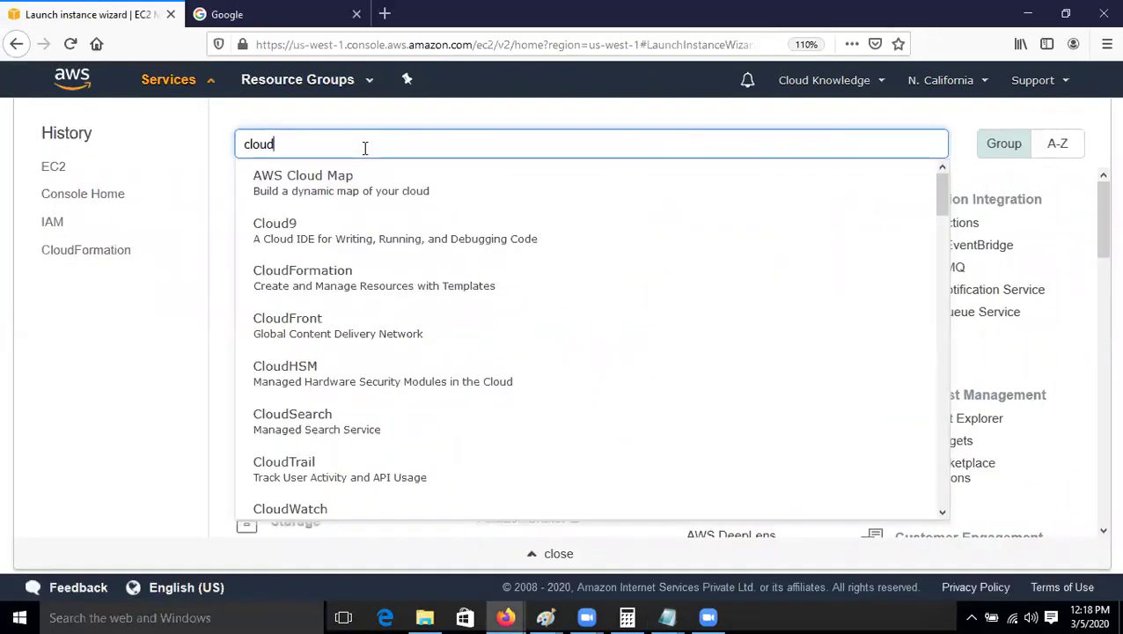
{"action": "type", "text": "for"}
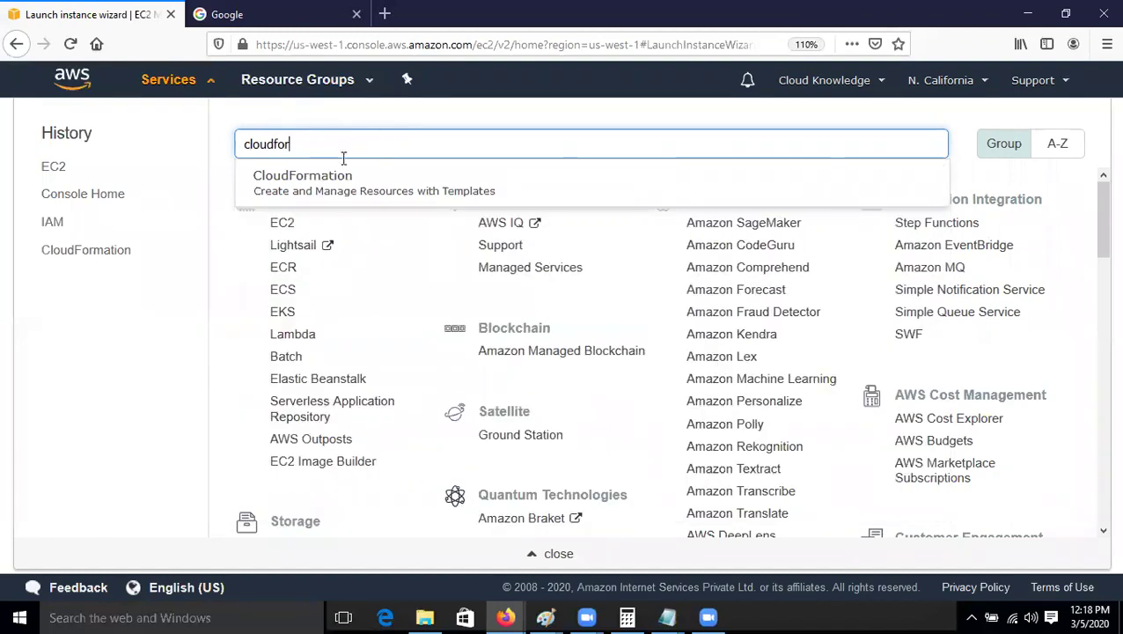
{"action": "left_click", "coordinate": [328, 192]}
{"action": "right_click", "coordinate": [88, 14]}
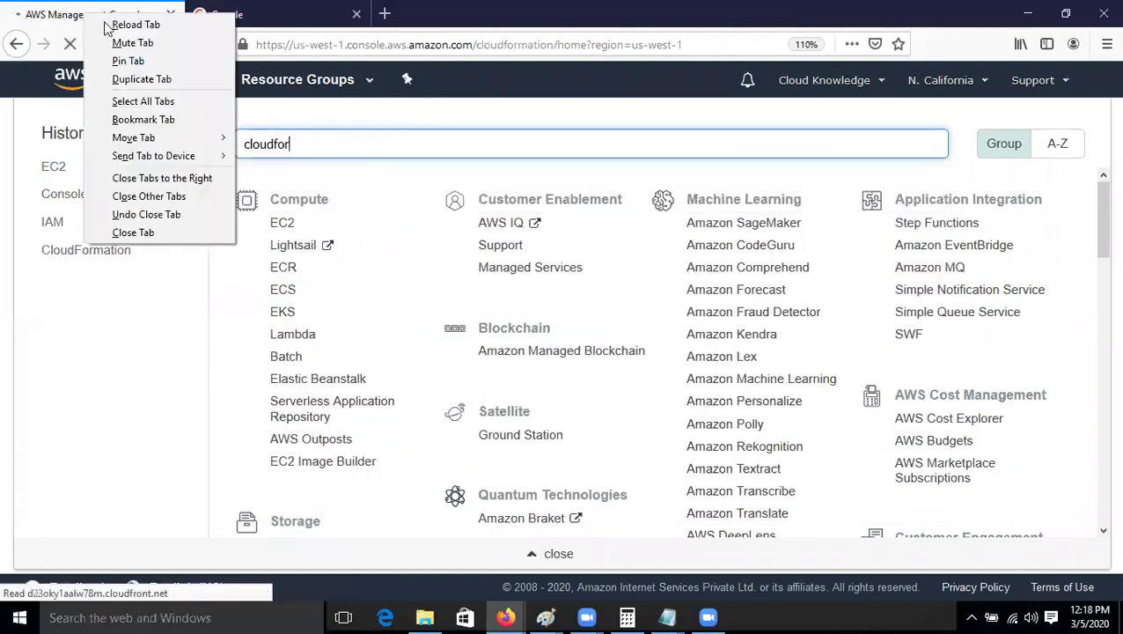
{"action": "key", "text": "Escape"}
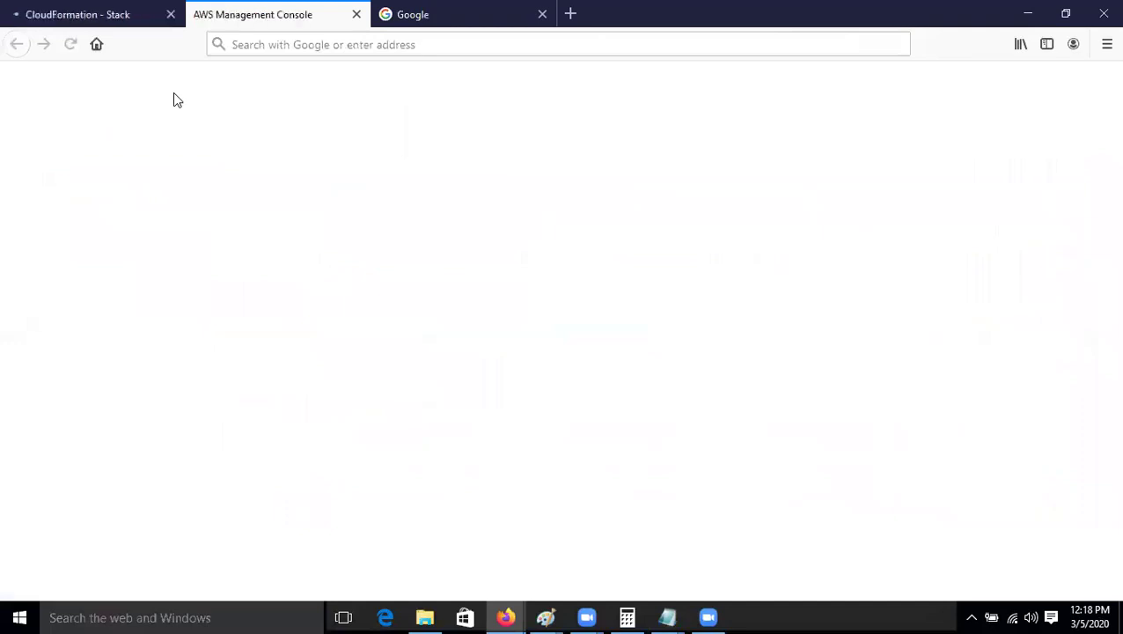
{"action": "left_click", "coordinate": [130, 13]}
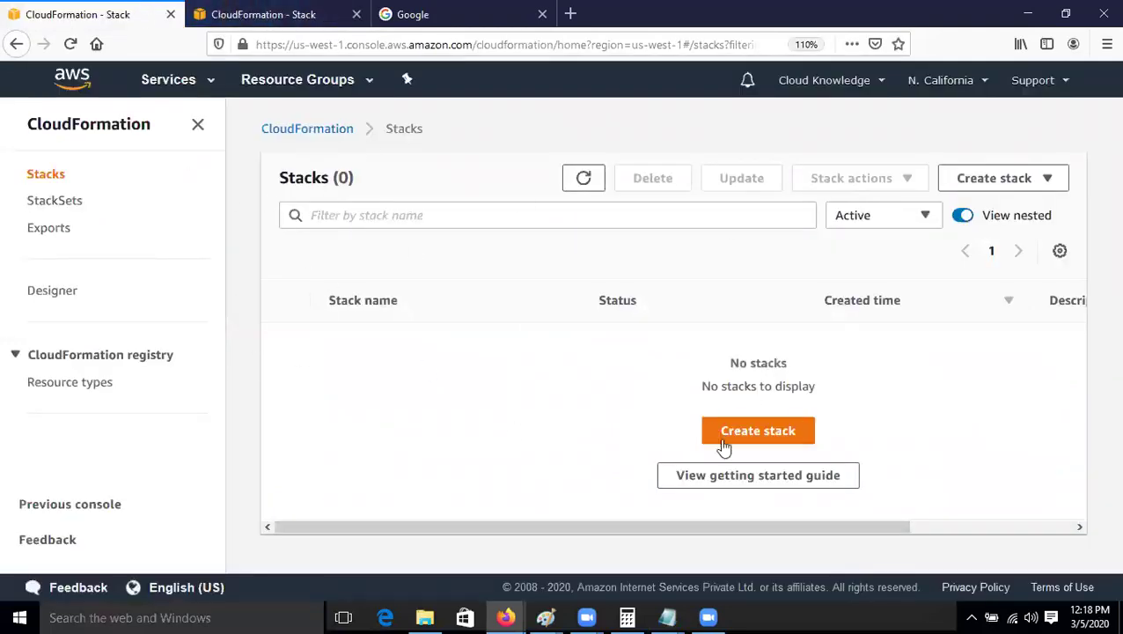
Step: Start creating a new stack and keep the template preparation option Template is ready
{"action": "left_click", "coordinate": [779, 438]}
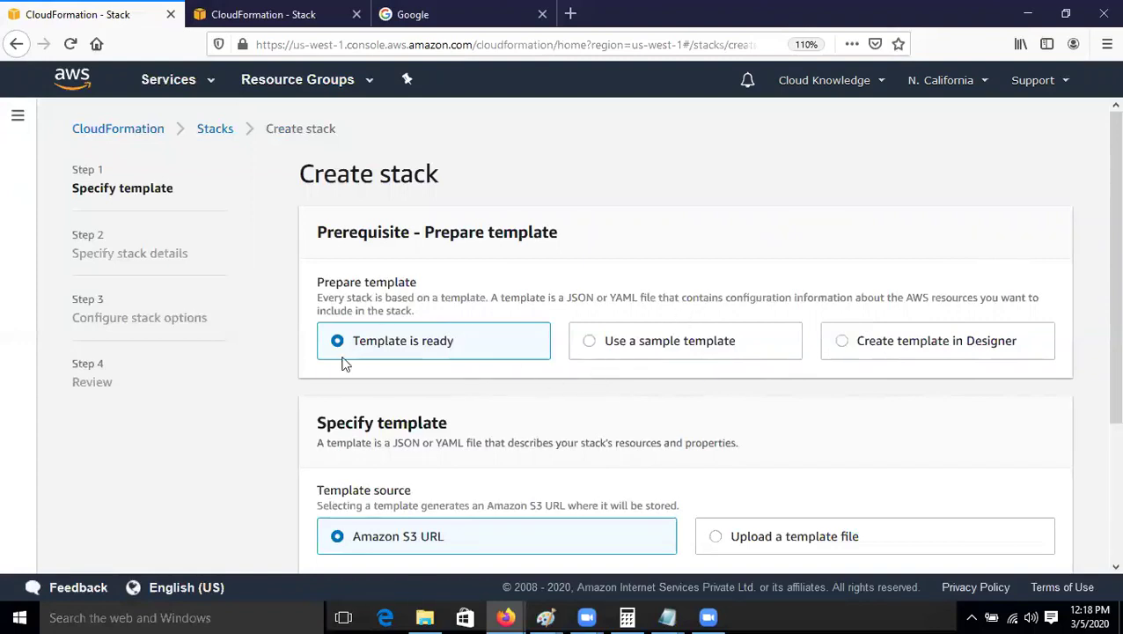
{"action": "scroll", "coordinate": [408, 335], "scroll_direction": "down", "scroll_amount": 2}
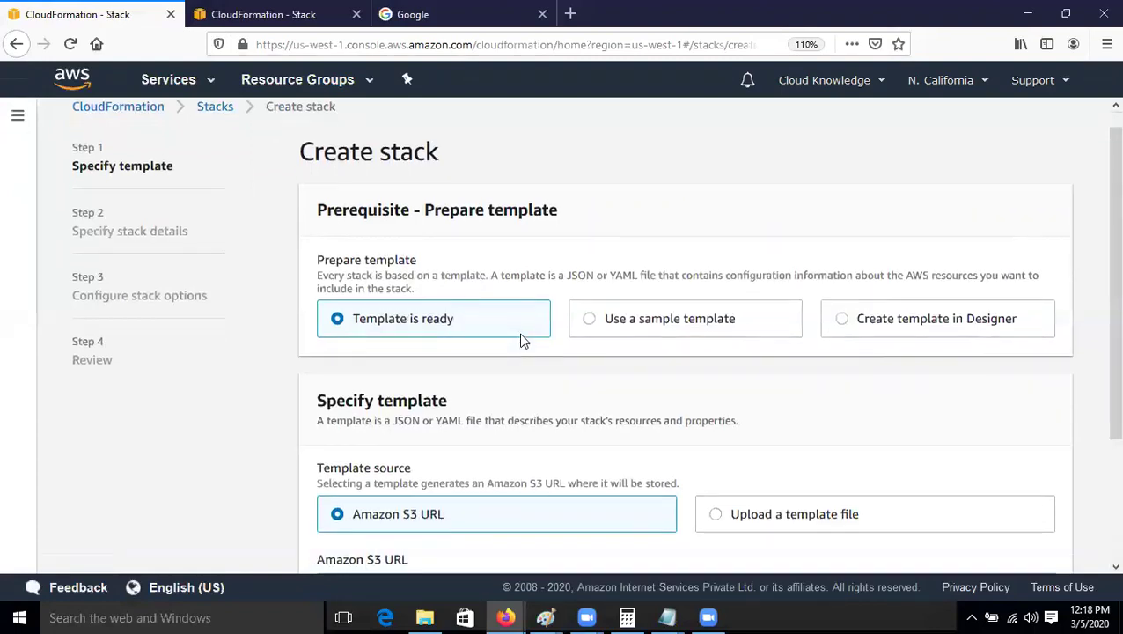
{"action": "left_click_drag", "start_coordinate": [305, 339], "coordinate": [408, 331]}
{"action": "left_click", "coordinate": [535, 377]}
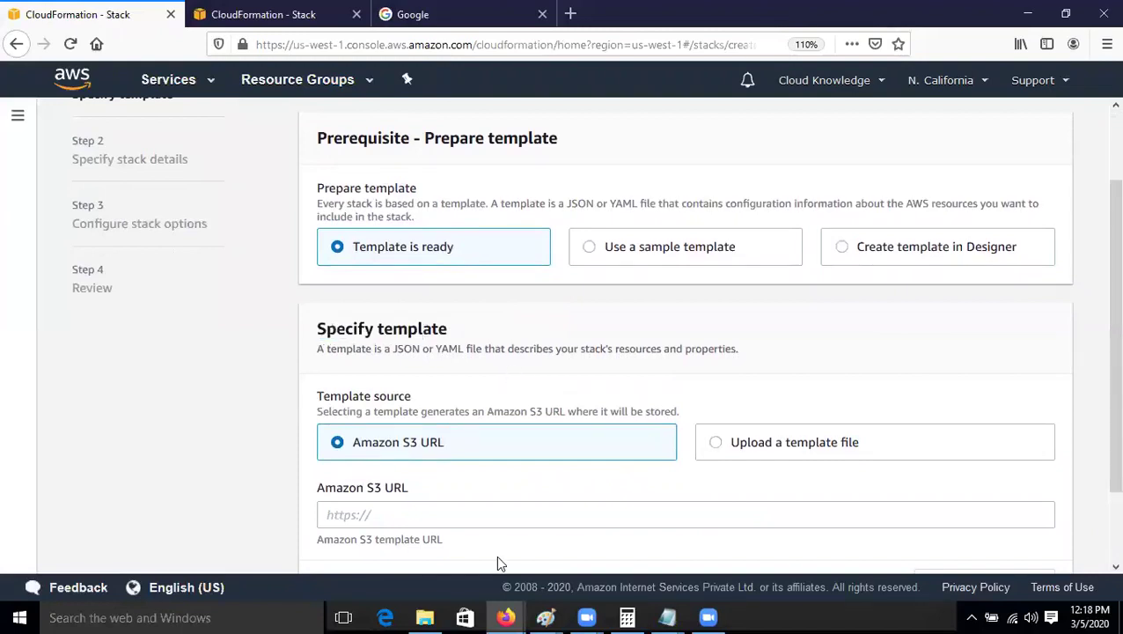
Step: Save the cloudknowledgecode template again in Notepad and return to the Create stack page
{"action": "mouse_move", "coordinate": [667, 616]}
{"action": "left_click", "coordinate": [742, 571]}
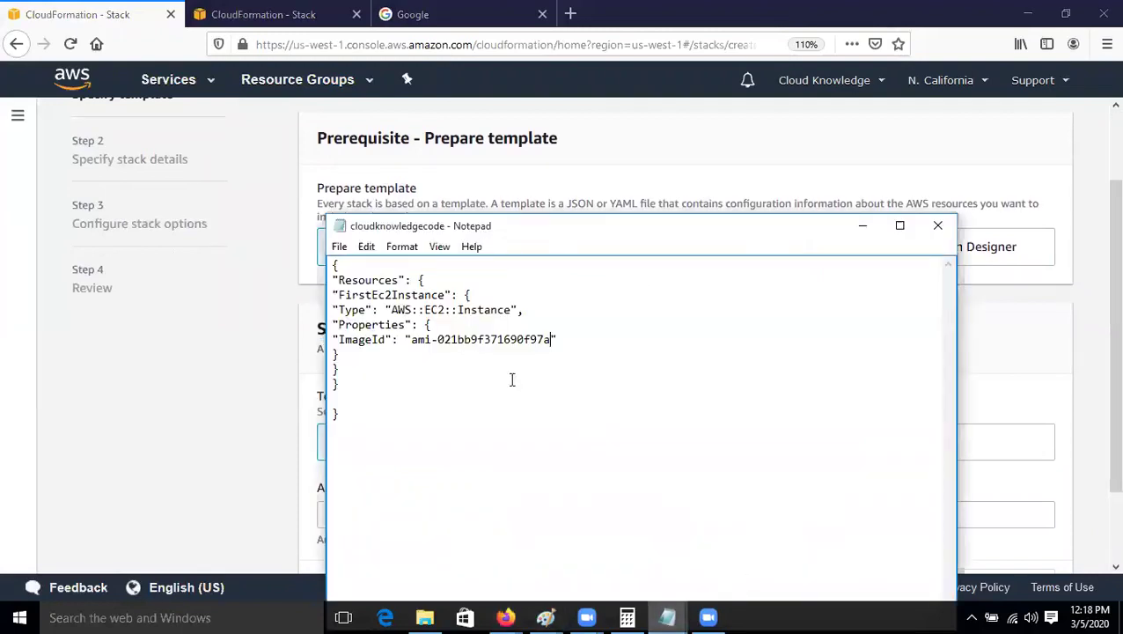
{"action": "left_click", "coordinate": [337, 247]}
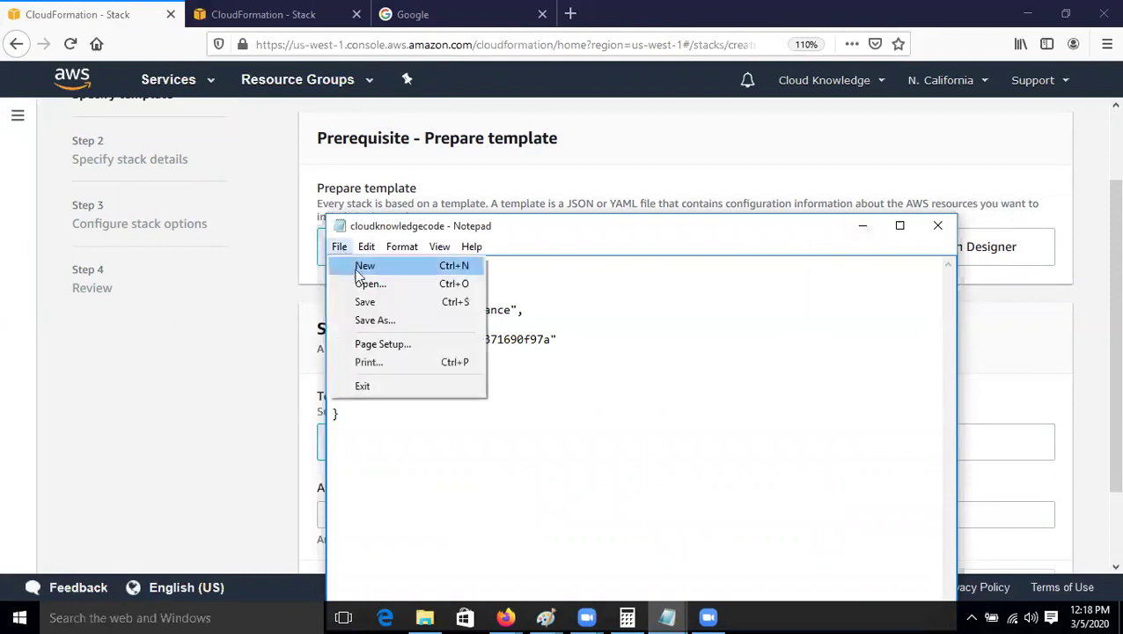
{"action": "left_click", "coordinate": [370, 301]}
{"action": "left_click", "coordinate": [862, 225]}
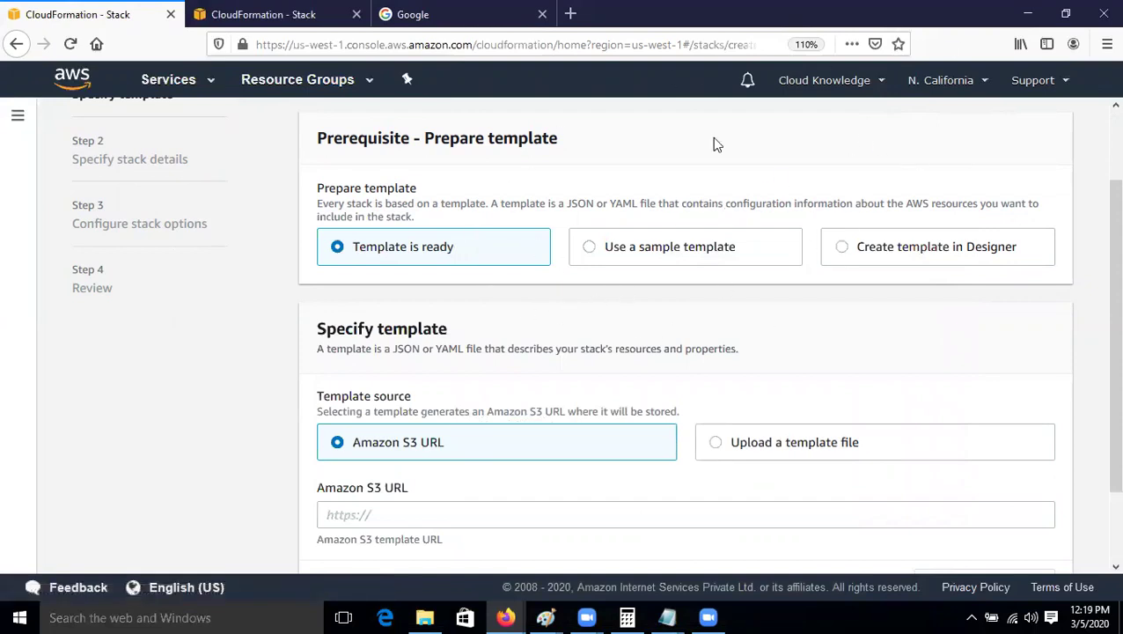
Step: Set the template source to Upload a template file and start choosing the file
{"action": "scroll", "coordinate": [616, 362], "scroll_direction": "down", "scroll_amount": 2}
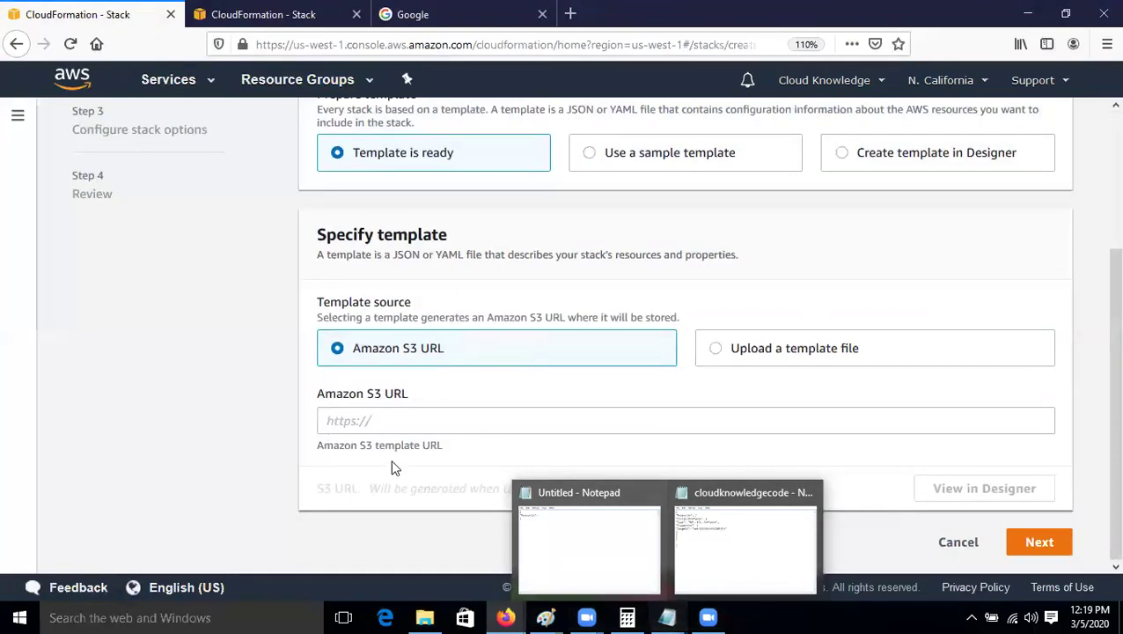
{"action": "left_click", "coordinate": [374, 423]}
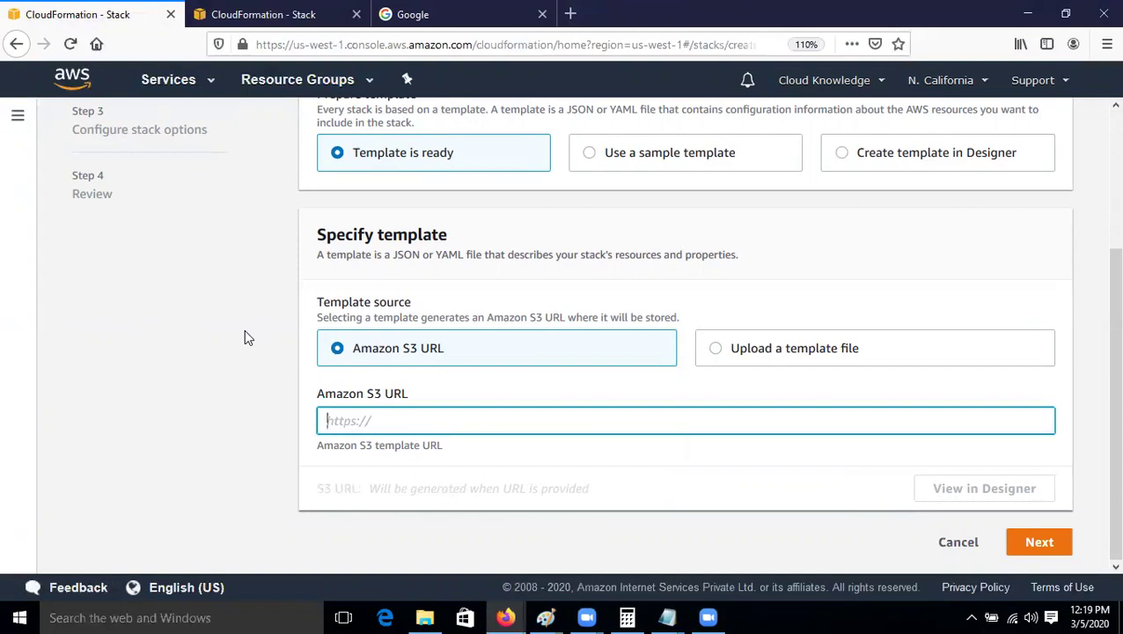
{"action": "left_click", "coordinate": [726, 353]}
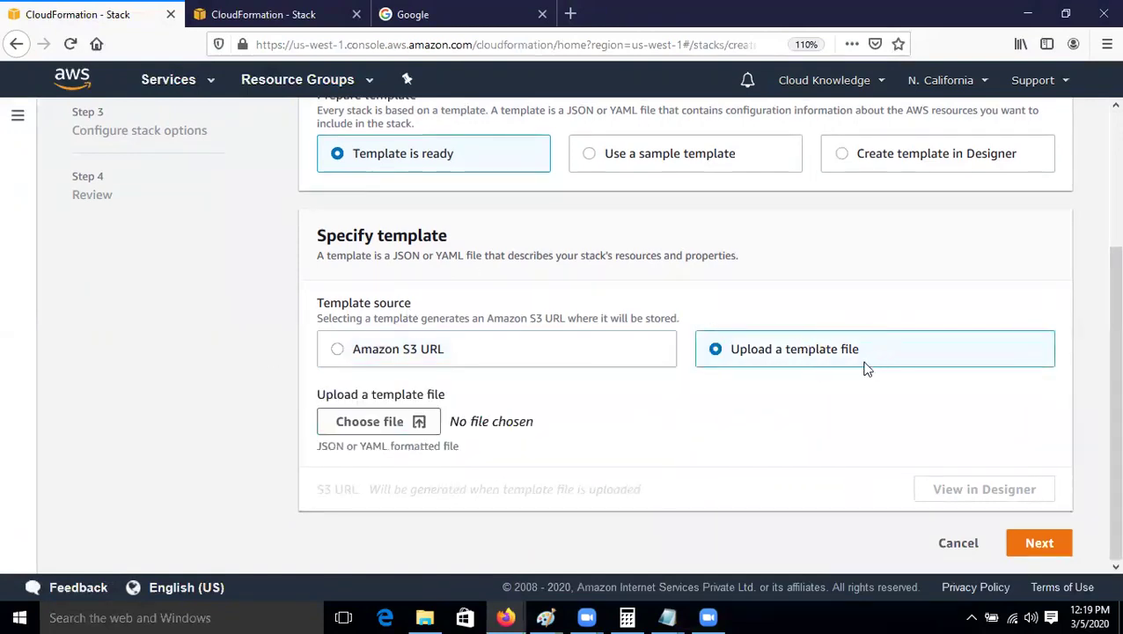
{"action": "left_click", "coordinate": [396, 421]}
{"action": "left_click", "coordinate": [363, 421]}
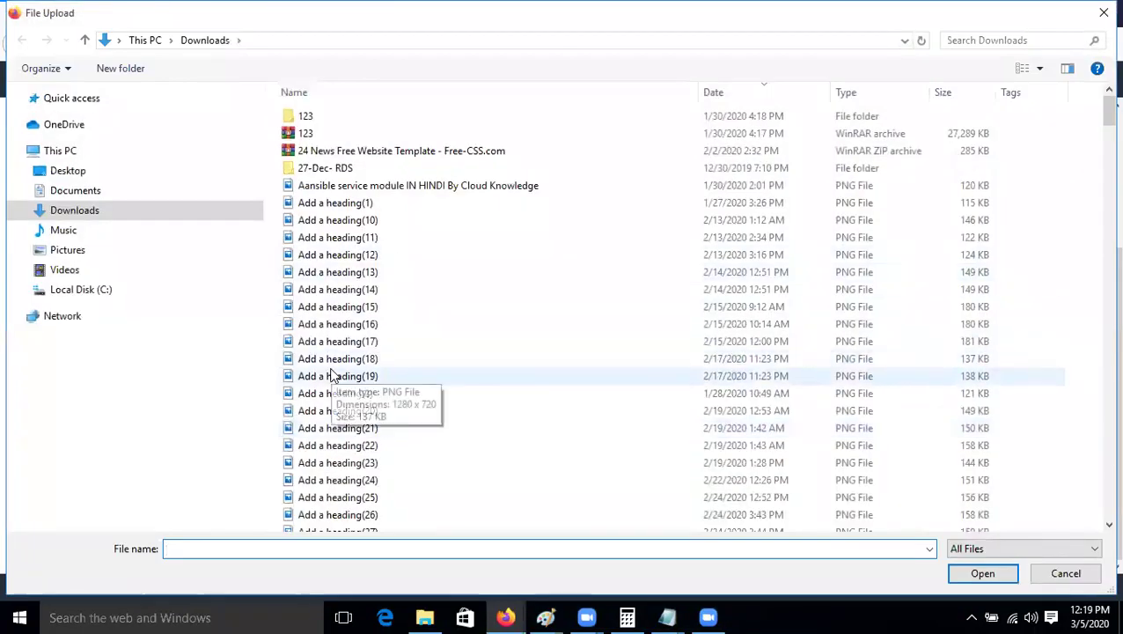
Step: Upload the cloudknowledgecode text file from the Desktop folder as the template and continue to the stack details
{"action": "left_click", "coordinate": [331, 376]}
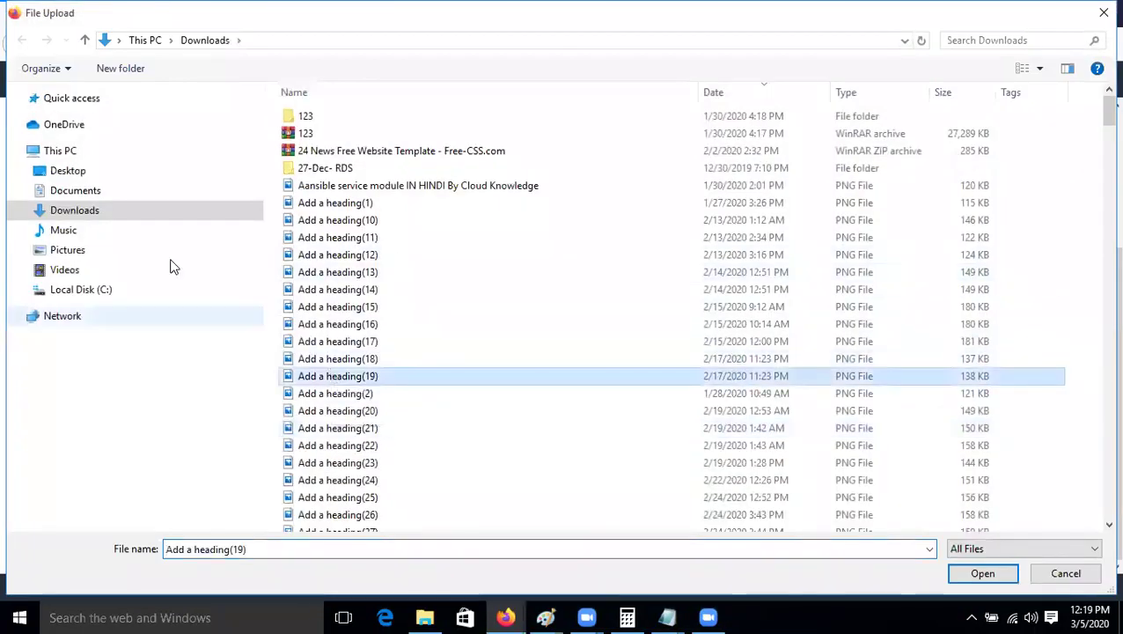
{"action": "left_click", "coordinate": [97, 176]}
{"action": "left_click", "coordinate": [384, 345]}
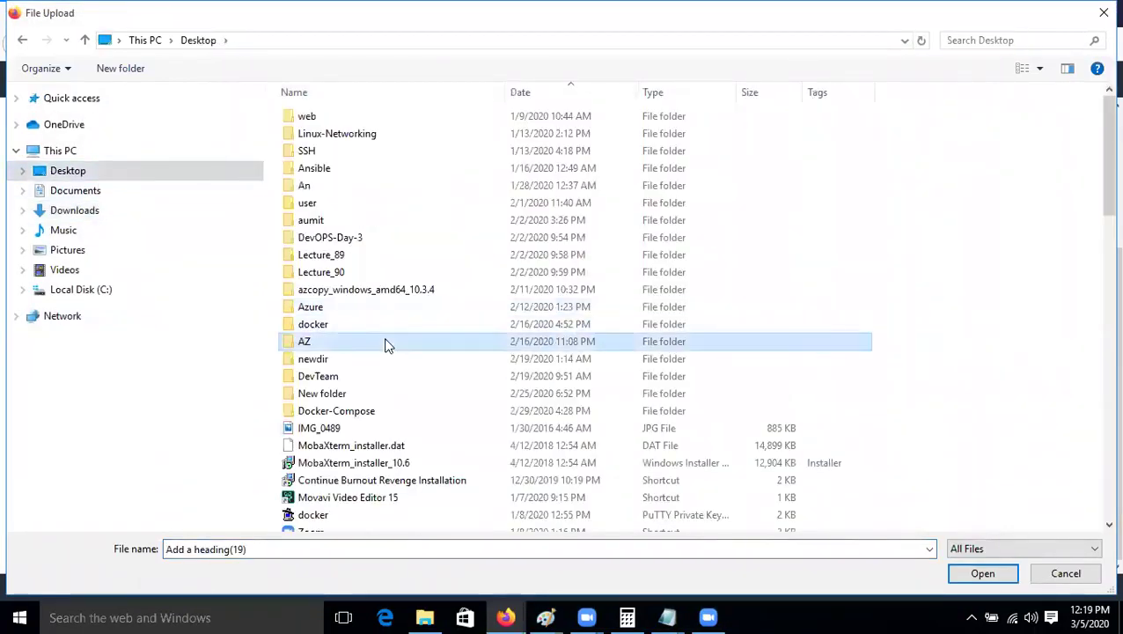
{"action": "type", "text": "cloudknowledge"}
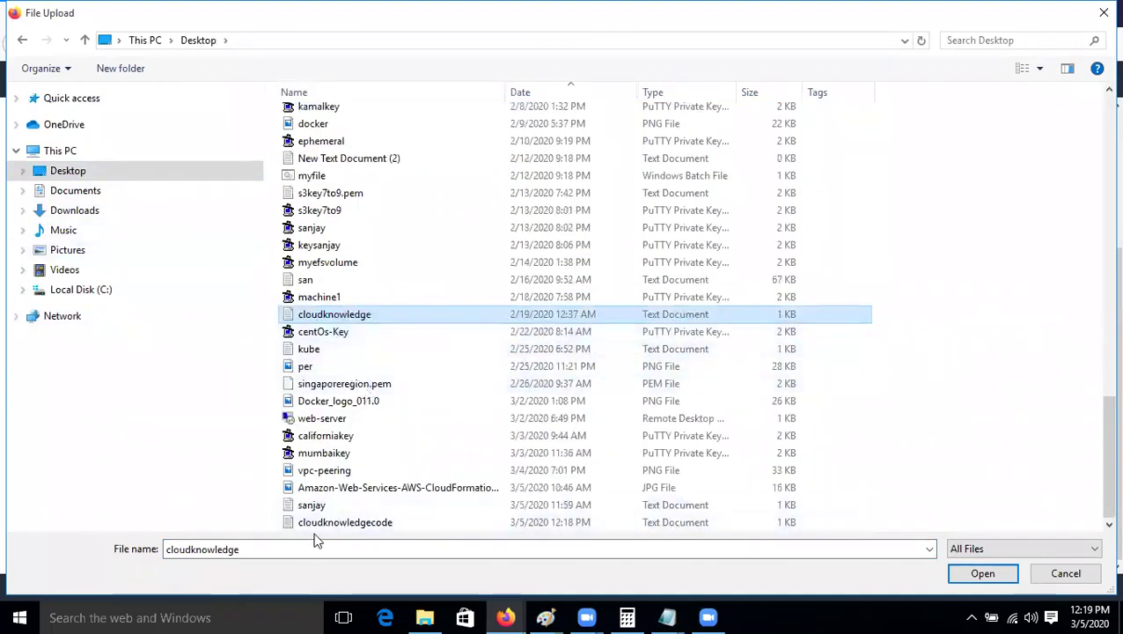
{"action": "left_click", "coordinate": [346, 522]}
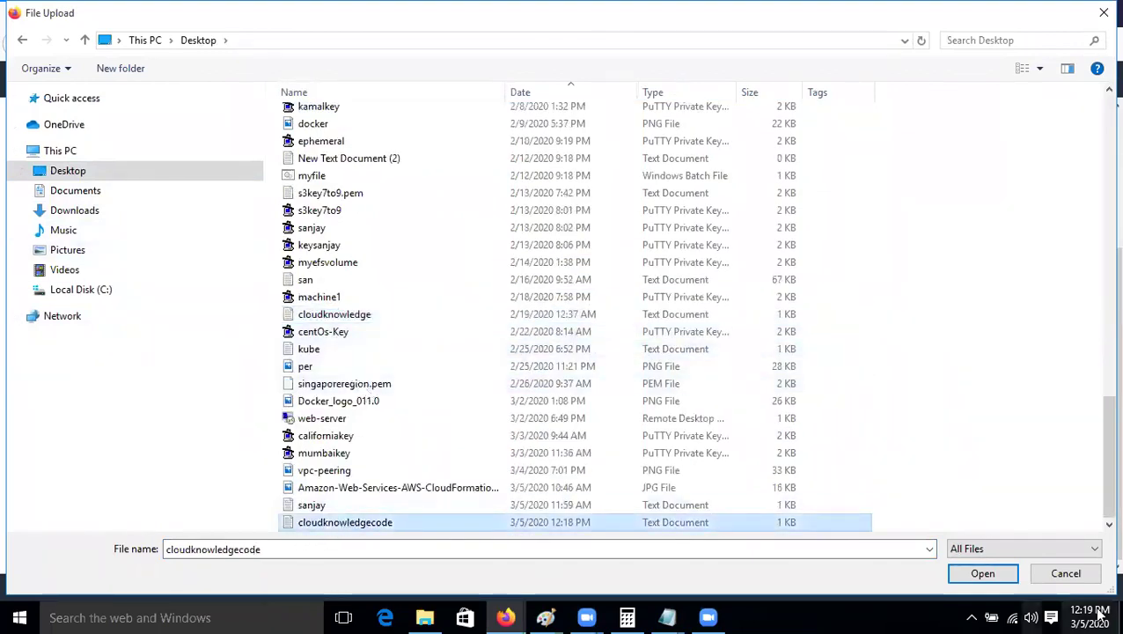
{"action": "left_click", "coordinate": [959, 574]}
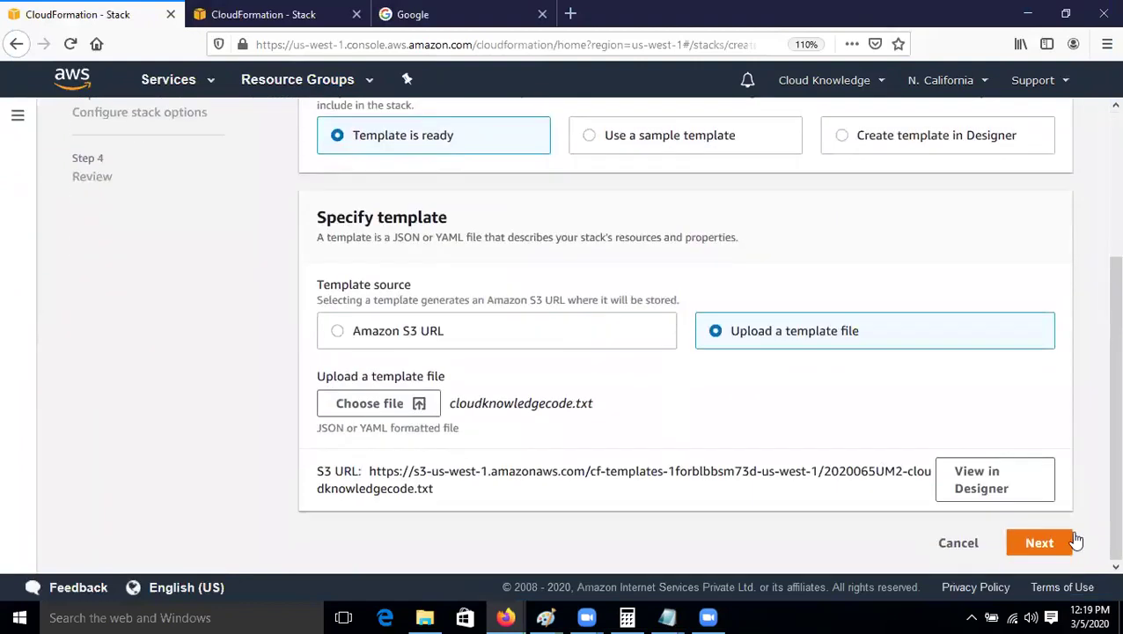
{"action": "left_click", "coordinate": [1039, 543]}
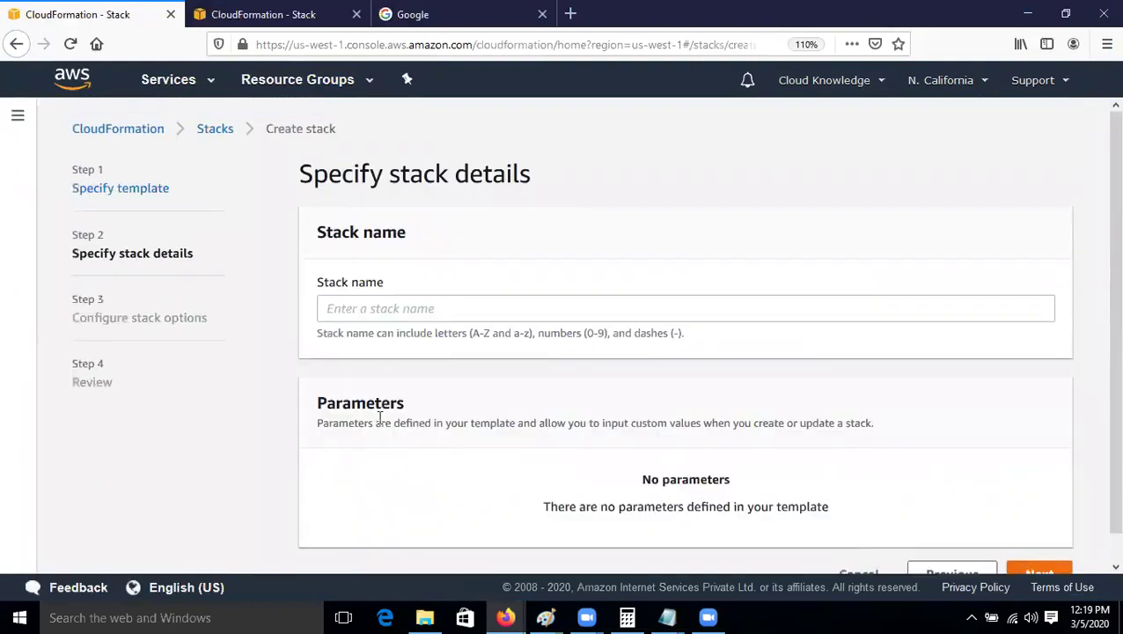
Step: Examine the cloudknowledgecode template in Notepad beside the Specify stack details page
{"action": "mouse_move", "coordinate": [667, 616]}
{"action": "left_click", "coordinate": [684, 591]}
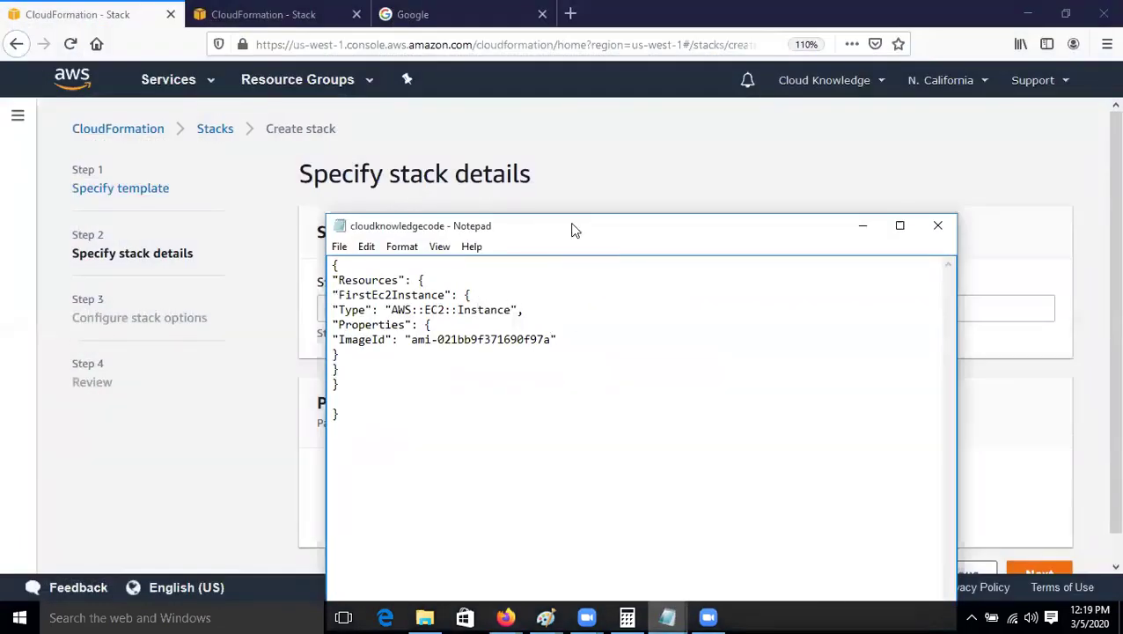
{"action": "left_click_drag", "start_coordinate": [577, 228], "coordinate": [779, 216]}
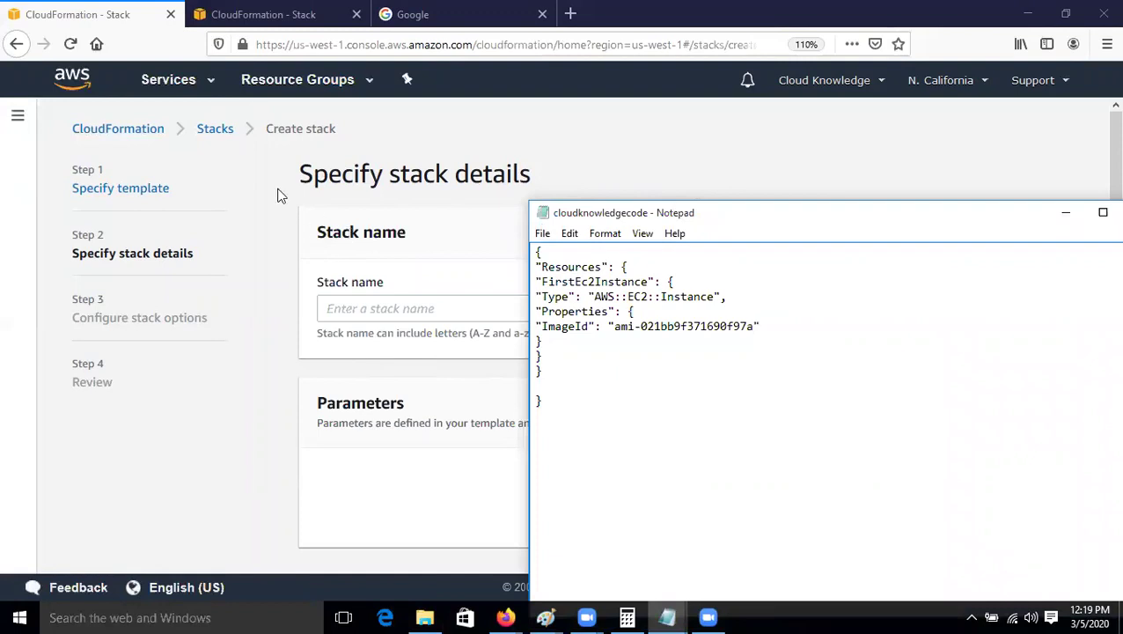
{"action": "left_click", "coordinate": [1064, 213]}
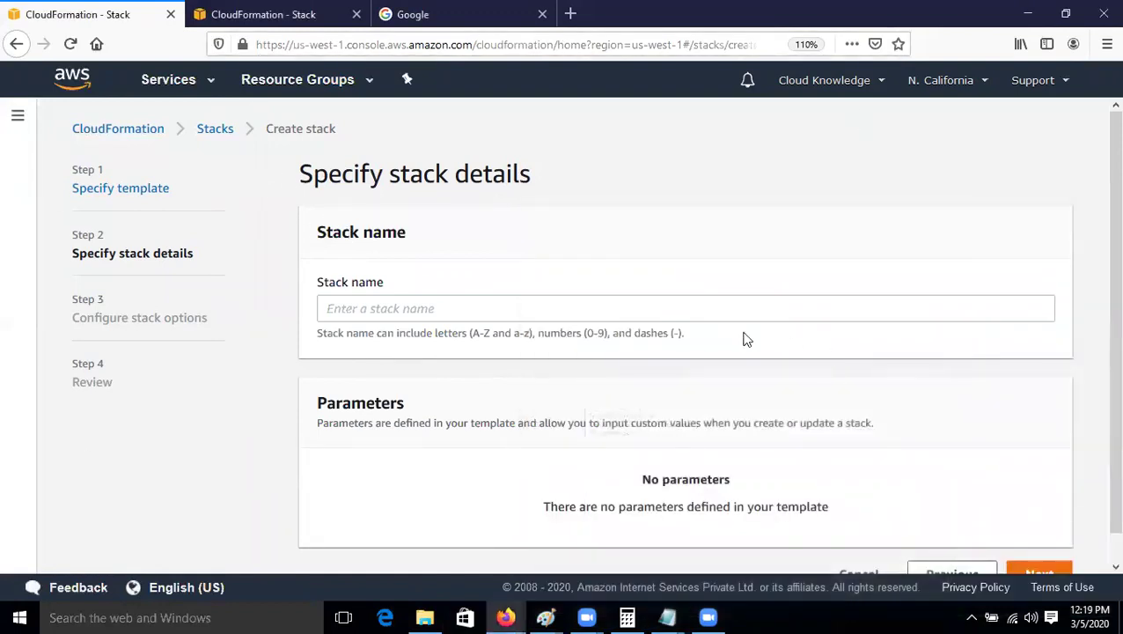
Step: Change the first letter of the Resources key in the cloudknowledgecode template to lowercase r and save the file
{"action": "mouse_move", "coordinate": [667, 616]}
{"action": "left_click", "coordinate": [761, 555]}
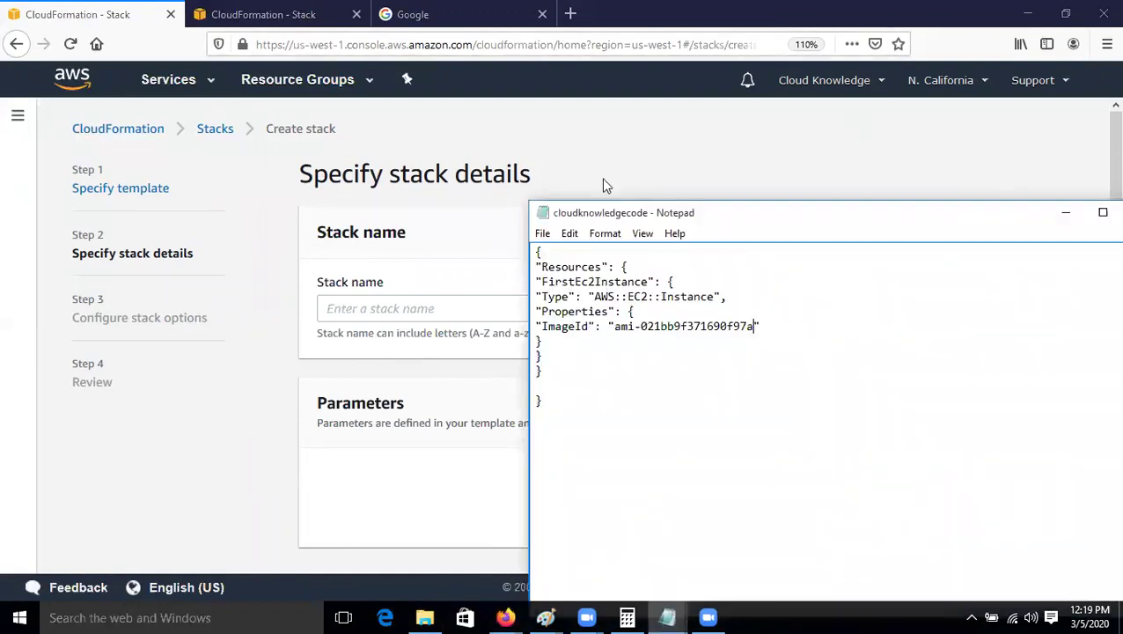
{"action": "left_click", "coordinate": [542, 267]}
{"action": "key", "text": "BackSpace"}
{"action": "type", "text": "r"}
{"action": "left_click", "coordinate": [542, 233]}
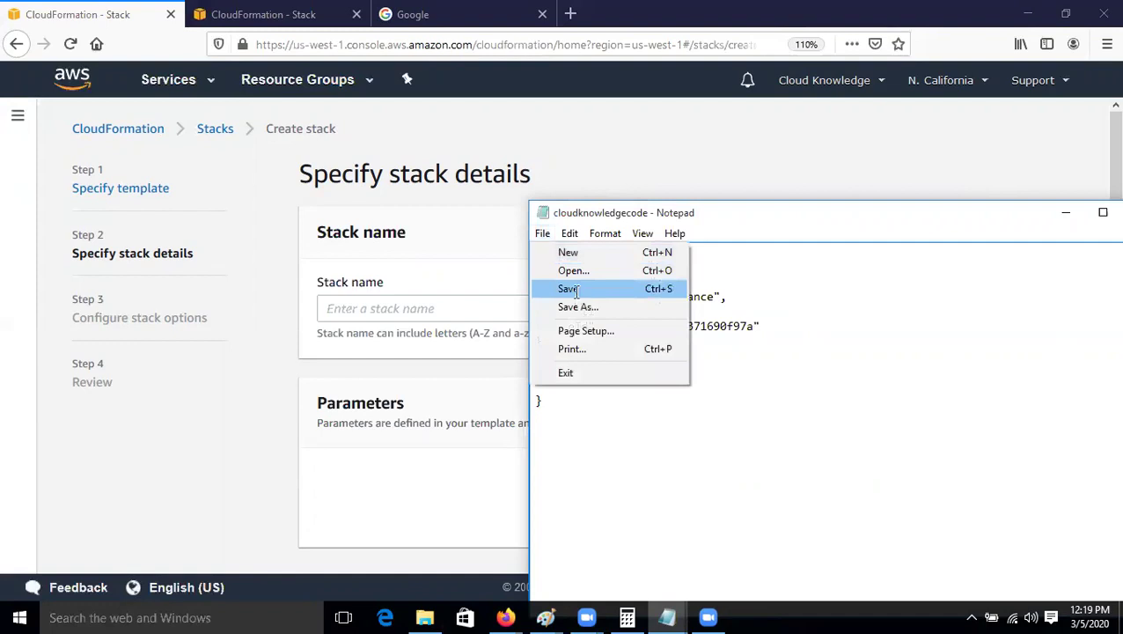
{"action": "left_click", "coordinate": [563, 289]}
{"action": "left_click", "coordinate": [664, 182]}
Step: Return to the Specify template page and try to continue with the re-uploaded cloudknowledgecode file containing the lowercase resources key
{"action": "scroll", "coordinate": [836, 476], "scroll_direction": "down", "scroll_amount": 2}
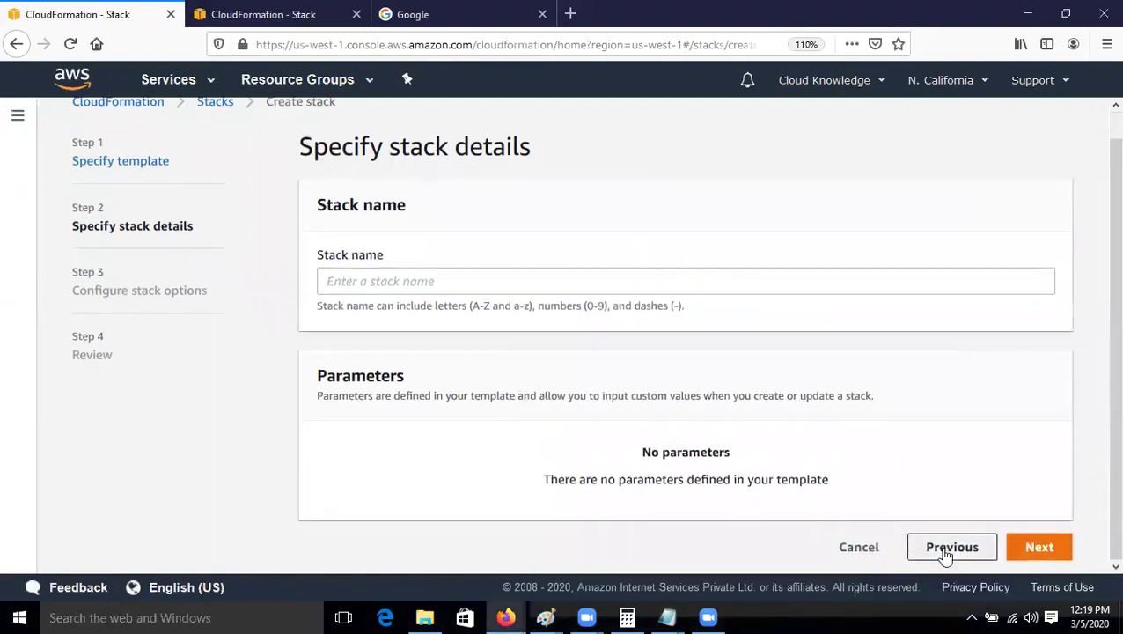
{"action": "left_click", "coordinate": [948, 548]}
{"action": "scroll", "coordinate": [644, 454], "scroll_direction": "down", "scroll_amount": 4}
{"action": "left_click", "coordinate": [392, 410]}
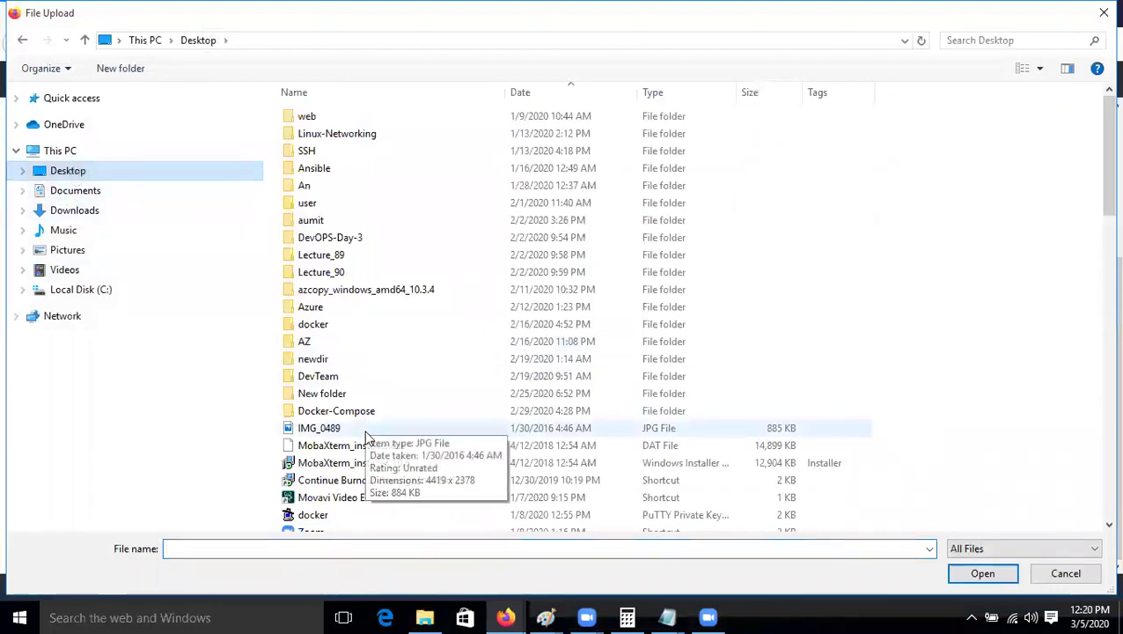
{"action": "left_click", "coordinate": [365, 431]}
{"action": "type", "text": "cl"}
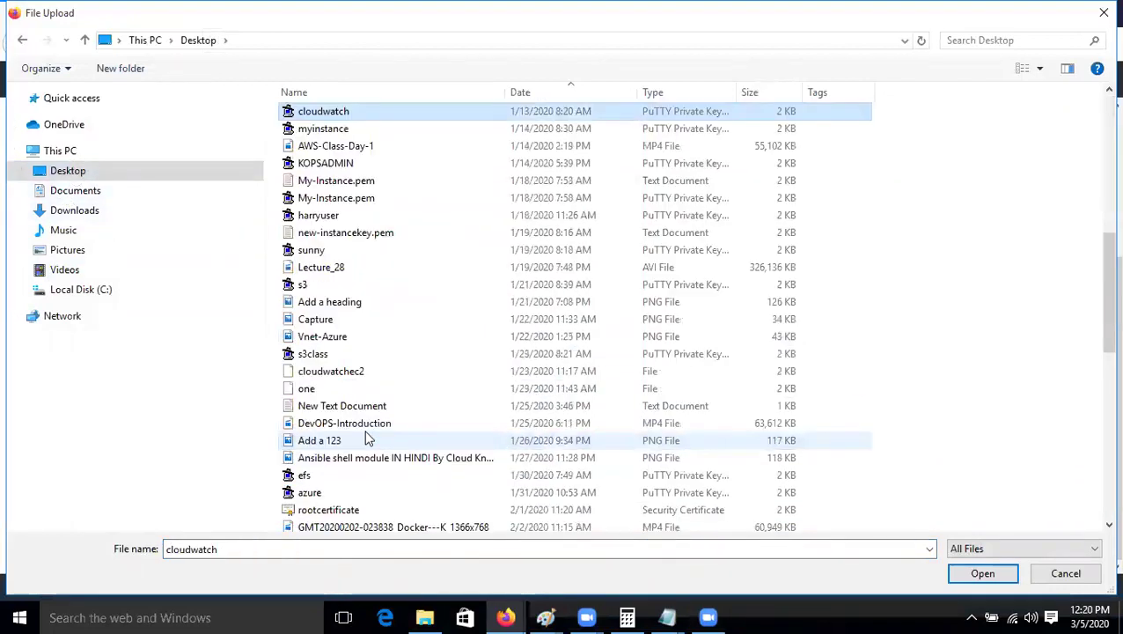
{"action": "type", "text": "oudknowledge"}
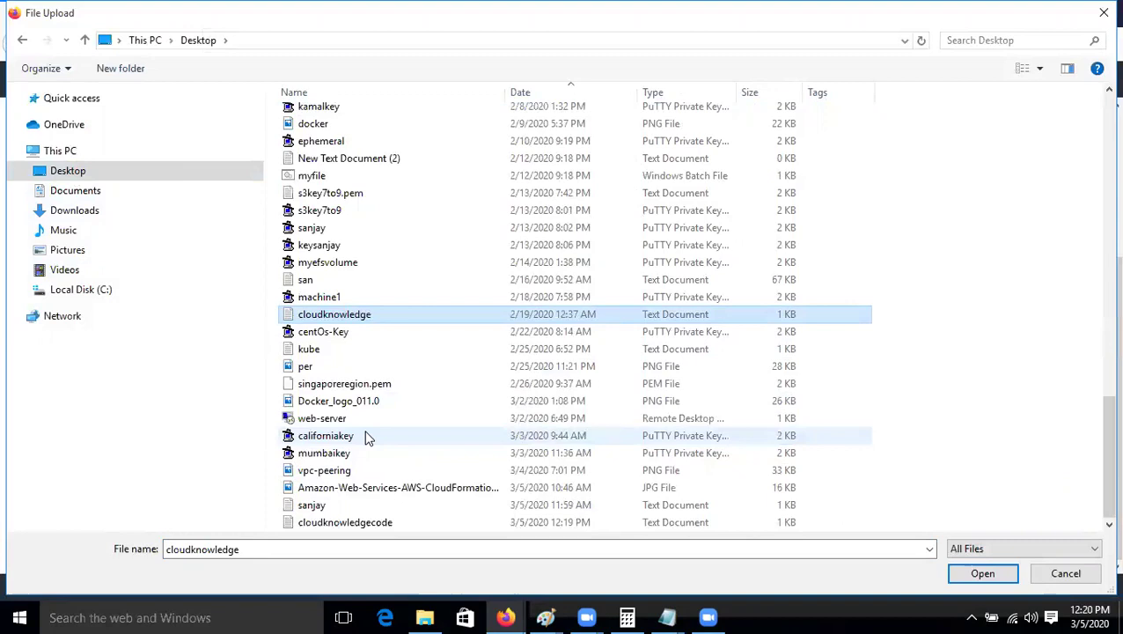
{"action": "left_click", "coordinate": [369, 523]}
{"action": "left_click", "coordinate": [979, 570]}
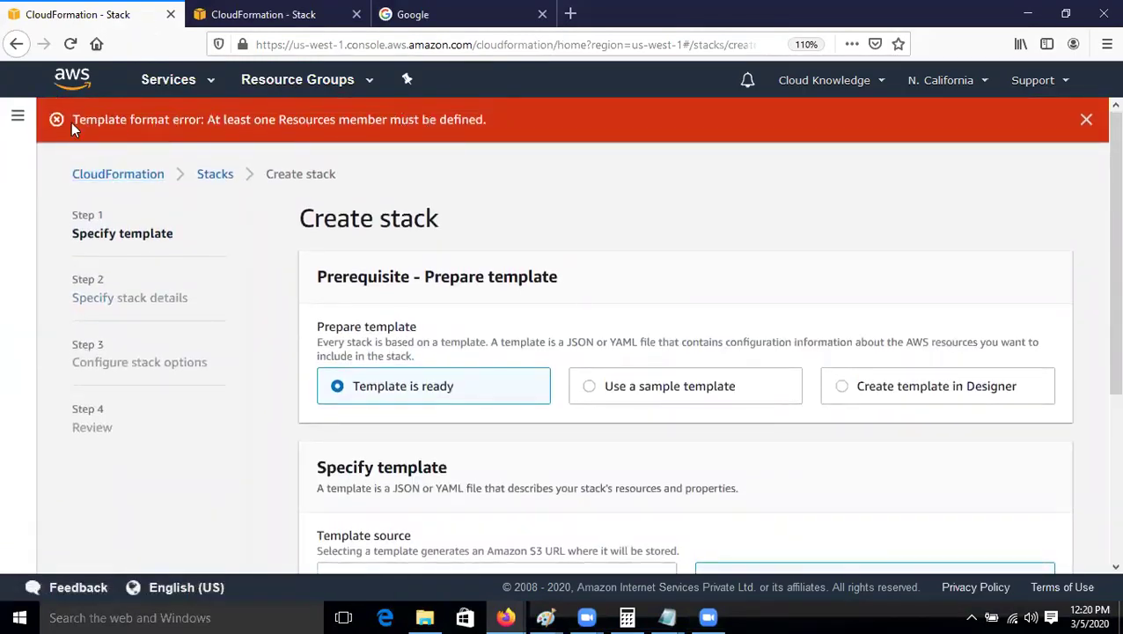
Step: Capitalize the first letter of the resources key in the cloudknowledgecode template and save the file
{"action": "mouse_move", "coordinate": [667, 617]}
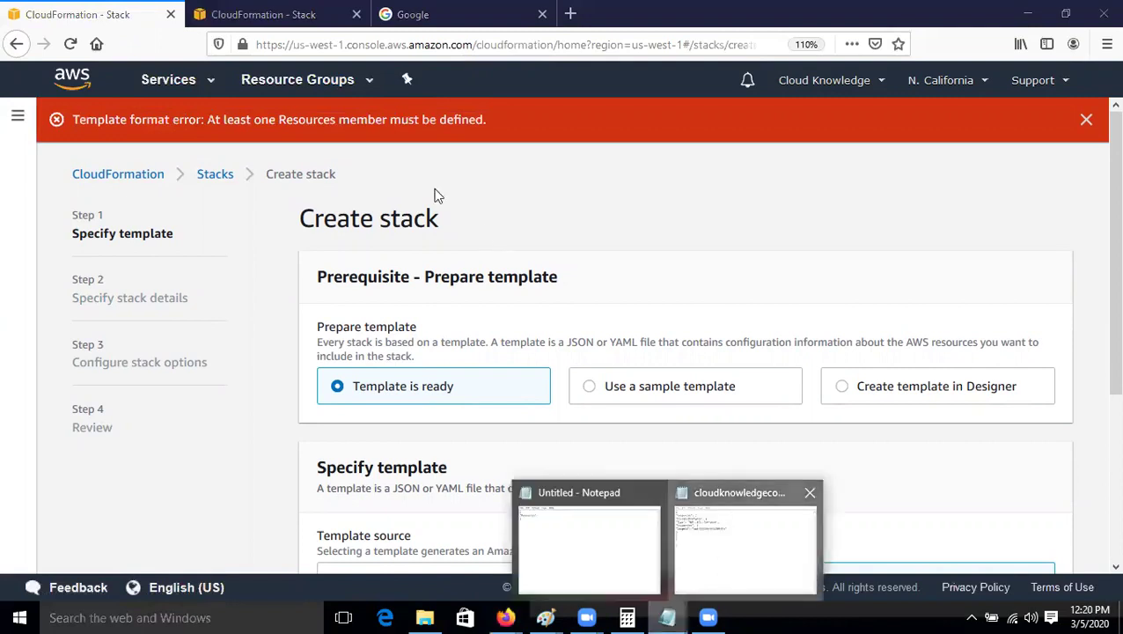
{"action": "left_click", "coordinate": [742, 539]}
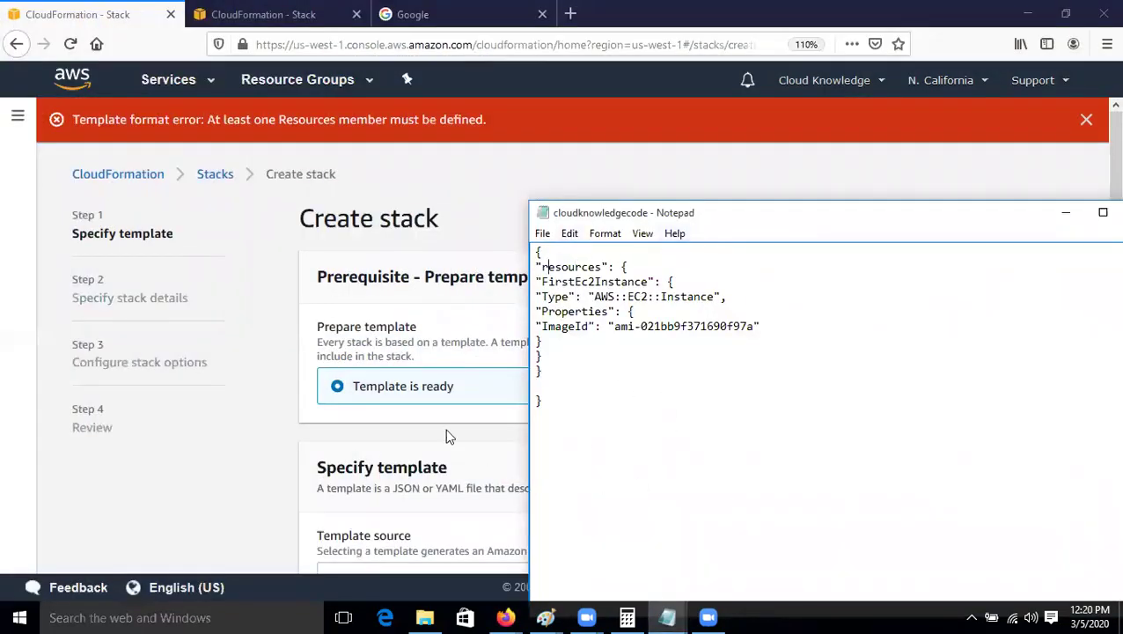
{"action": "key", "text": "BackSpace"}
{"action": "type", "text": "R"}
{"action": "left_click", "coordinate": [542, 233]}
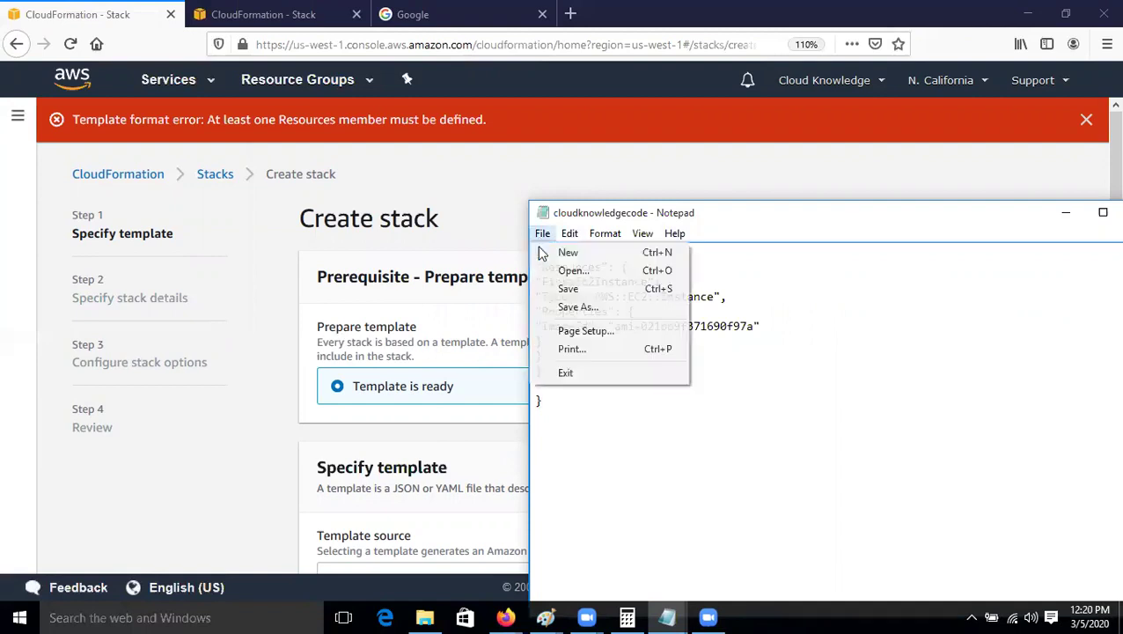
{"action": "left_click", "coordinate": [568, 288]}
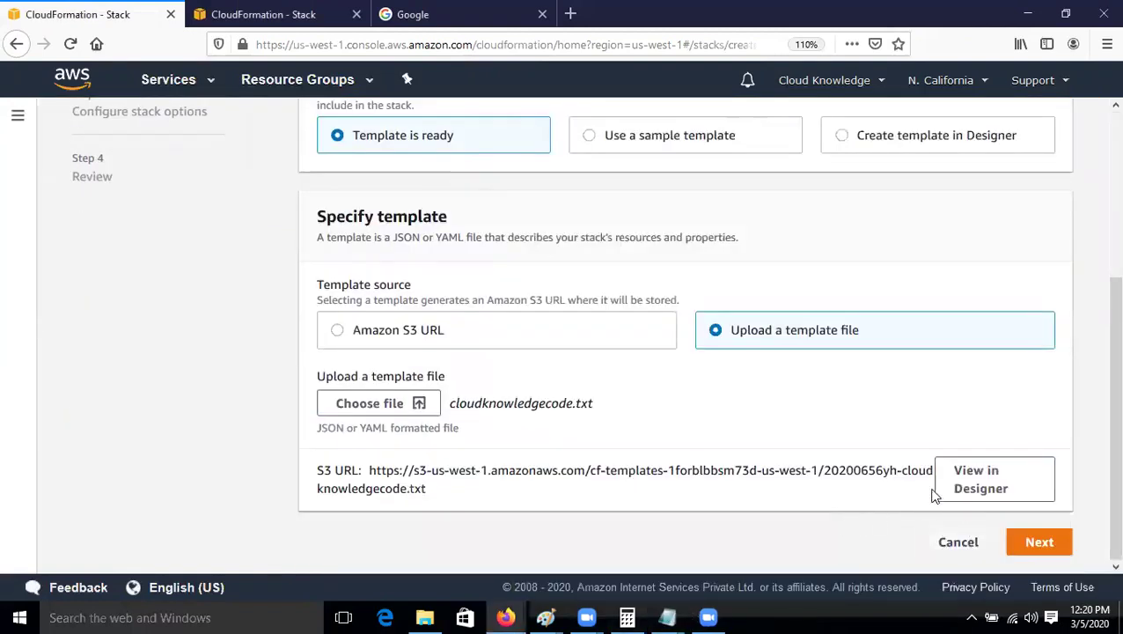
Step: Upload the cloudknowledgecode file with the capitalized Resources key from the Desktop and continue to the stack details
{"action": "left_click", "coordinate": [380, 403]}
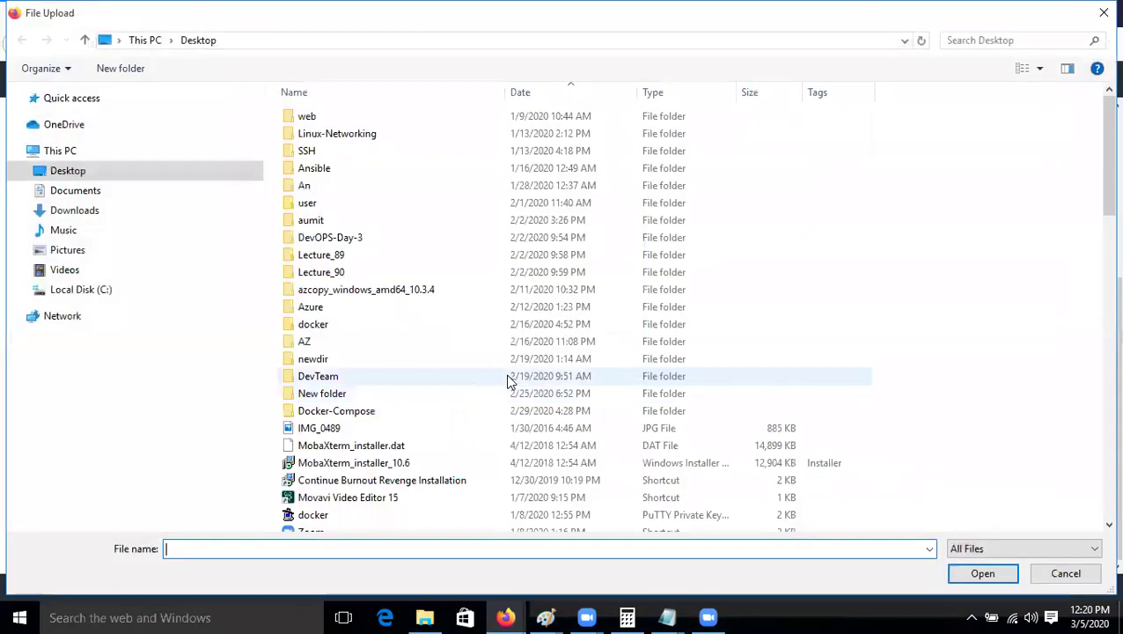
{"action": "left_click", "coordinate": [384, 471]}
{"action": "type", "text": "cloudwatch"}
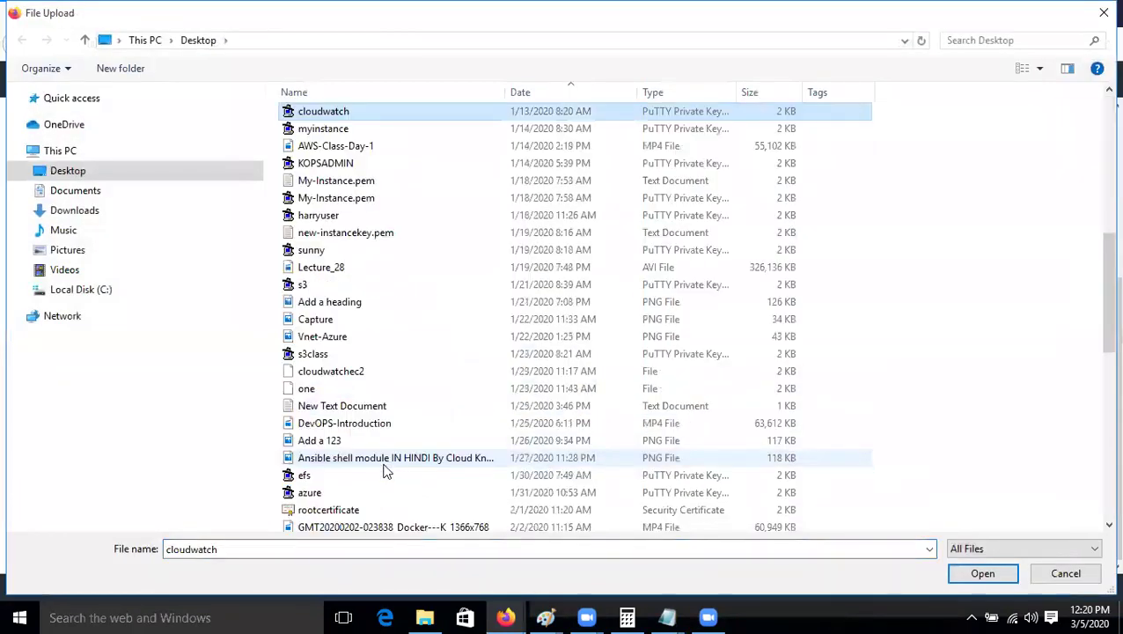
{"action": "left_click", "coordinate": [421, 393]}
{"action": "type", "text": "cloudknowledge"}
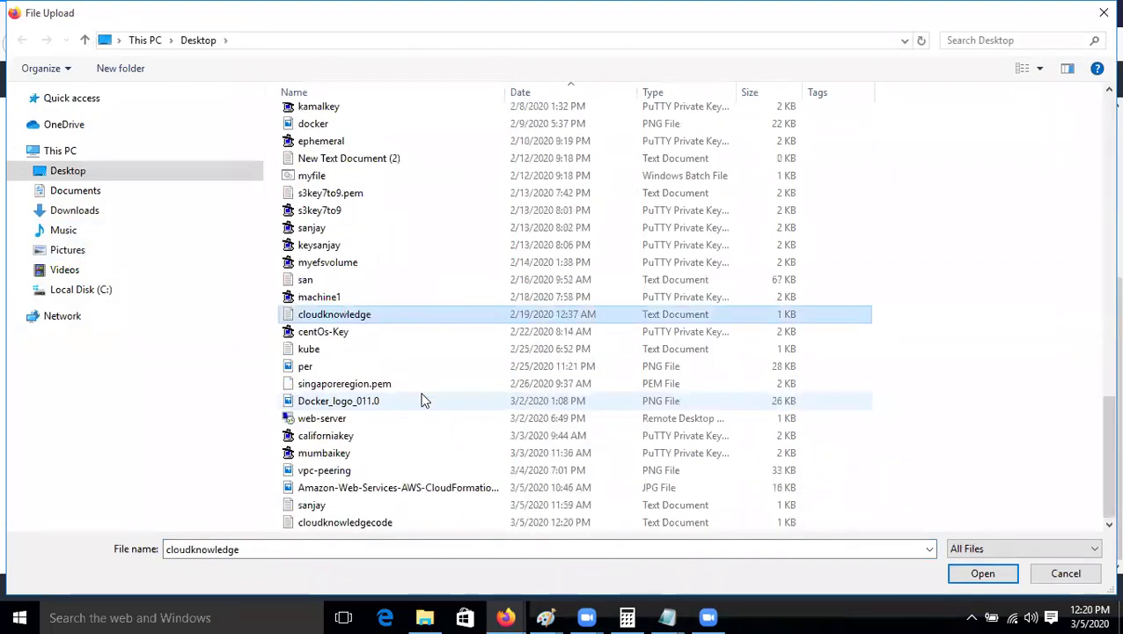
{"action": "left_click", "coordinate": [401, 523]}
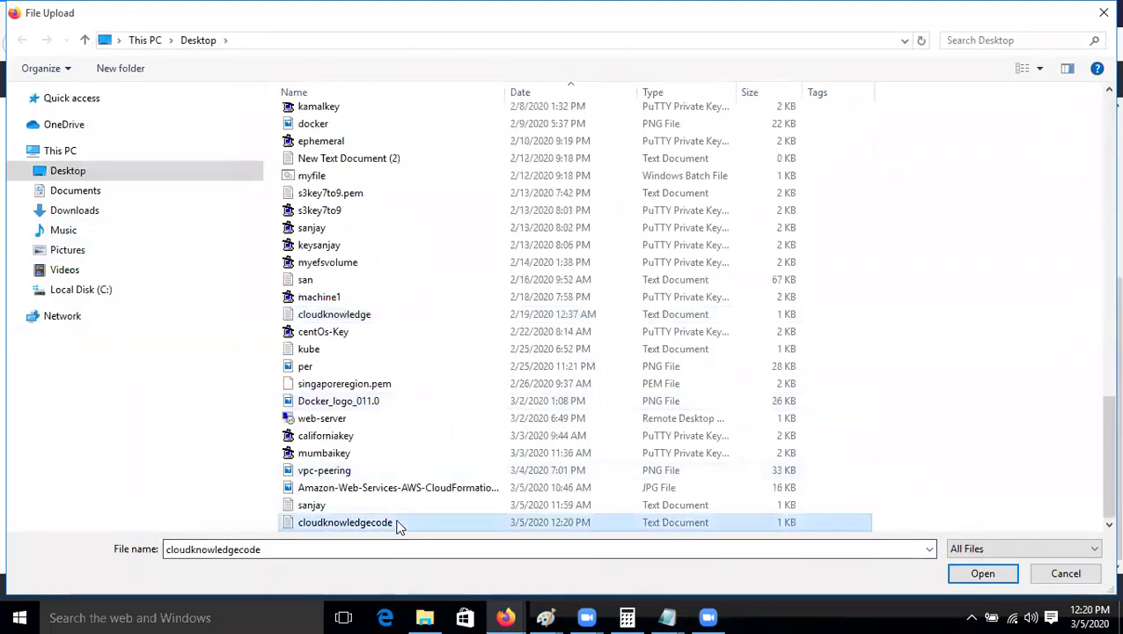
{"action": "double_click", "coordinate": [402, 524]}
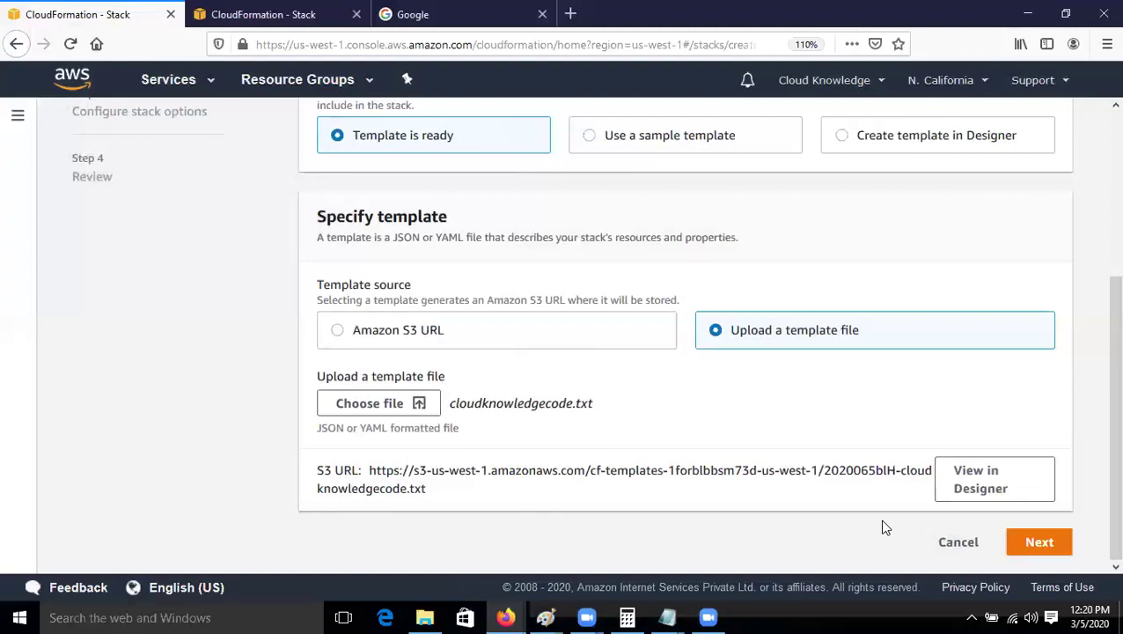
{"action": "left_click", "coordinate": [1028, 542]}
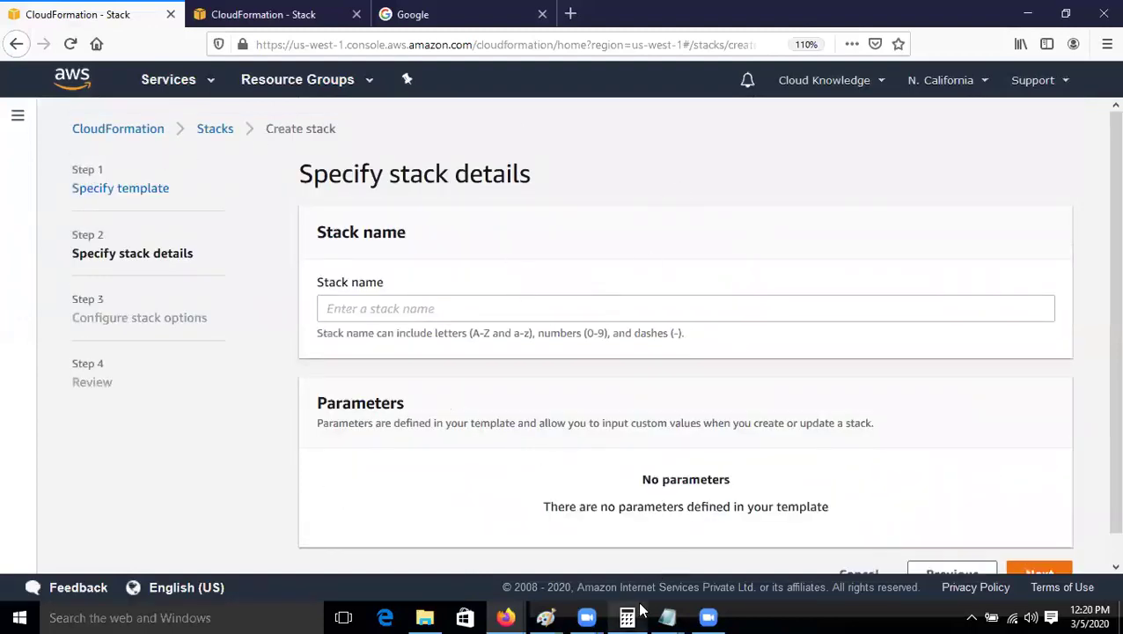
Step: Delete the colon after the Resources key in the cloudknowledgecode template and save the file
{"action": "mouse_move", "coordinate": [667, 617]}
{"action": "left_click", "coordinate": [750, 531]}
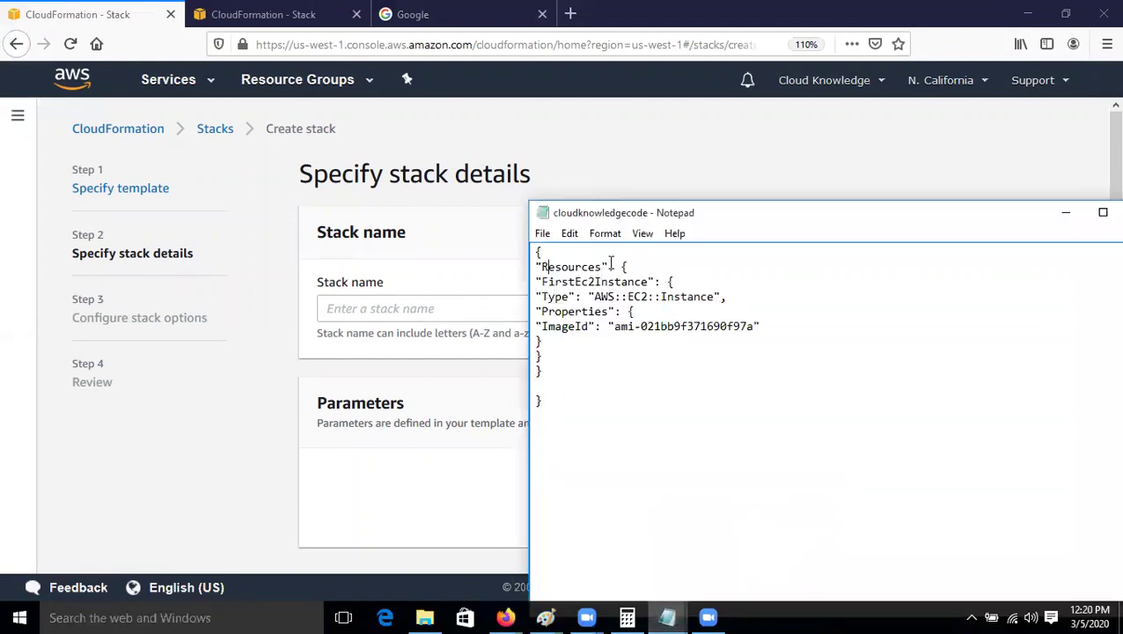
{"action": "key", "text": "BackSpace"}
{"action": "left_click", "coordinate": [543, 234]}
{"action": "left_click", "coordinate": [546, 288]}
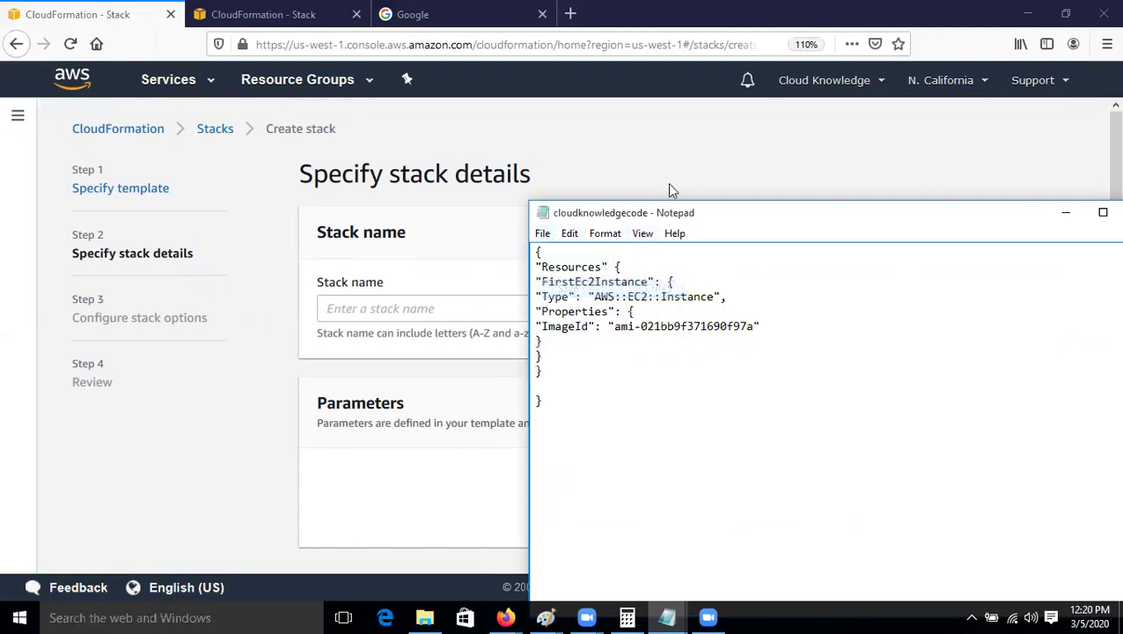
Step: Go back to the Specify template page and try to continue with the re-uploaded cloudknowledgecode file missing its Resources colon
{"action": "left_click", "coordinate": [669, 188]}
{"action": "scroll", "coordinate": [880, 484], "scroll_direction": "down", "scroll_amount": 1}
{"action": "left_click", "coordinate": [964, 548]}
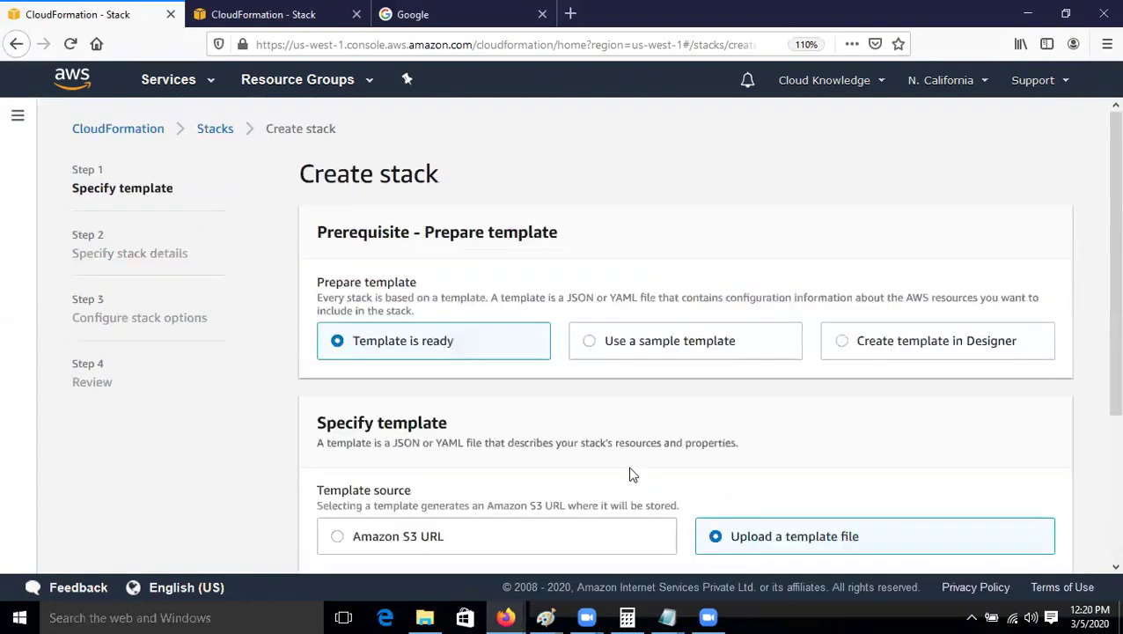
{"action": "scroll", "coordinate": [511, 457], "scroll_direction": "down", "scroll_amount": 4}
{"action": "left_click", "coordinate": [374, 414]}
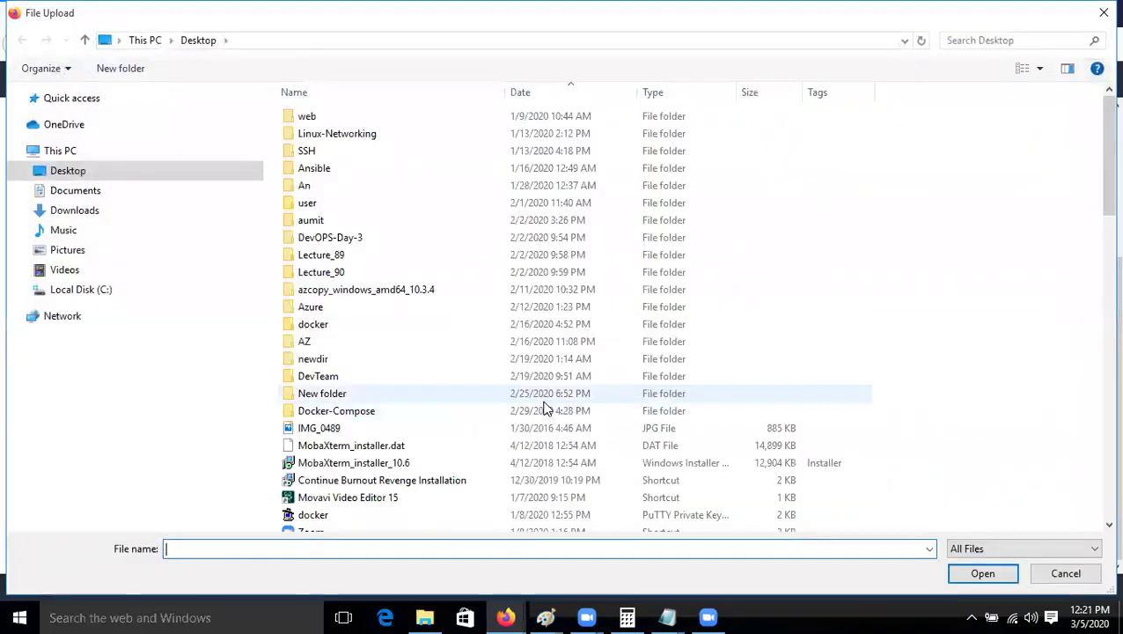
{"action": "left_click", "coordinate": [359, 444]}
{"action": "type", "text": "cl"}
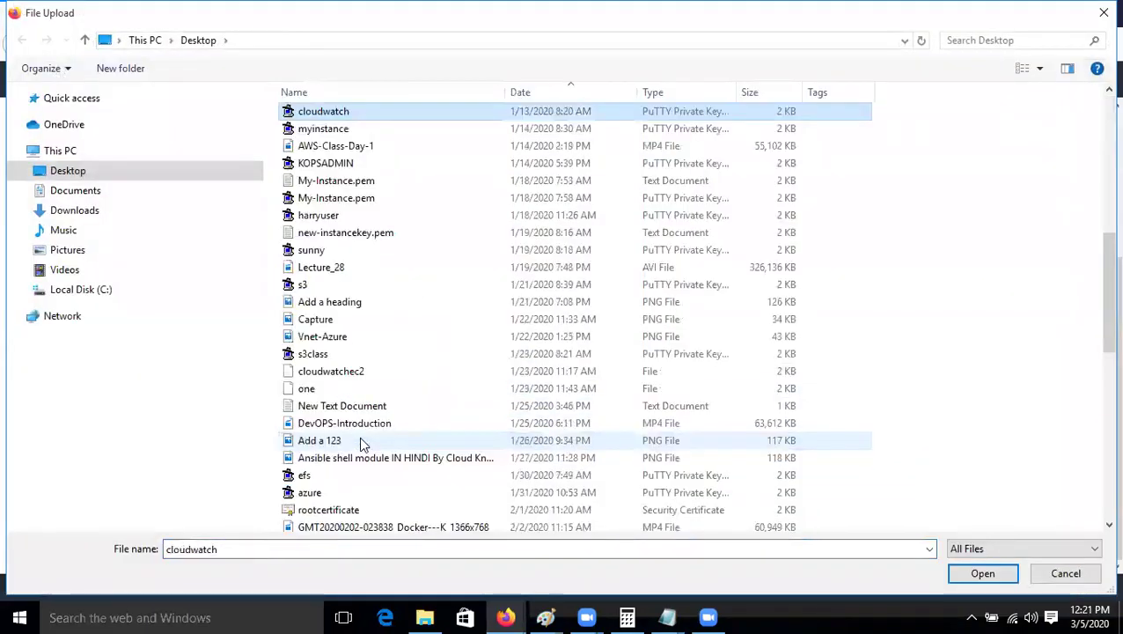
{"action": "type", "text": "oudknowledge"}
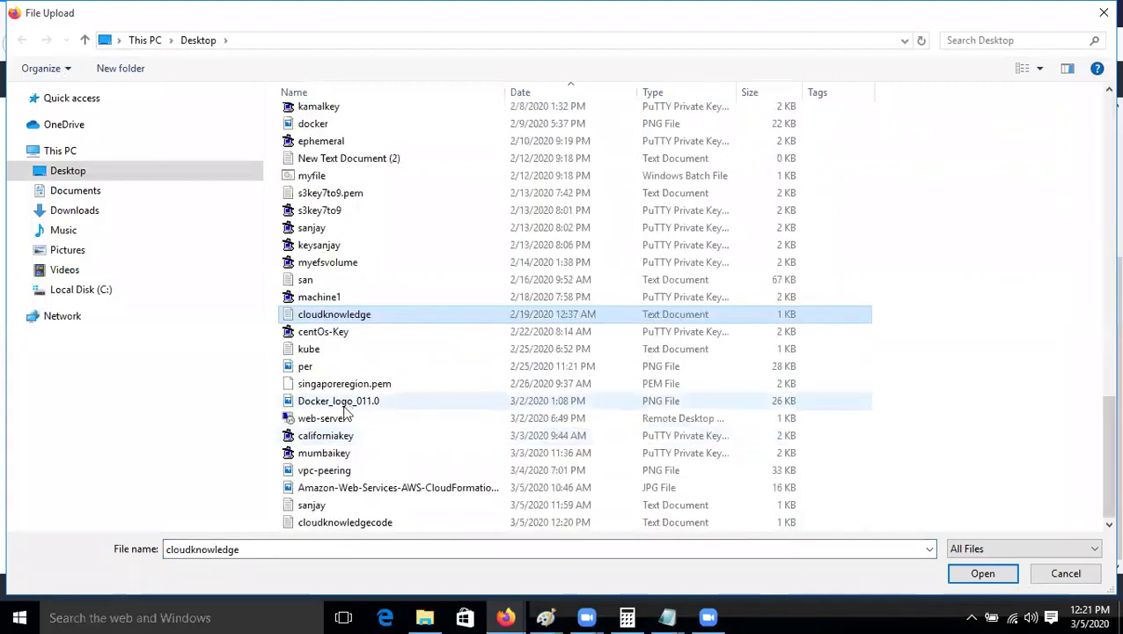
{"action": "double_click", "coordinate": [356, 522]}
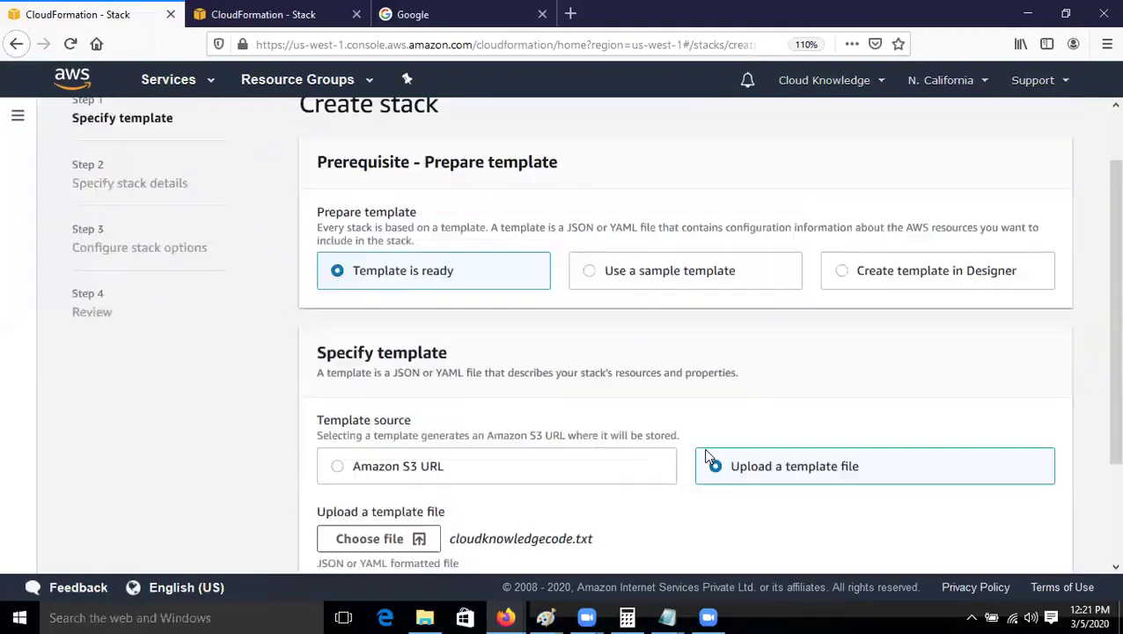
{"action": "left_click", "coordinate": [1038, 542]}
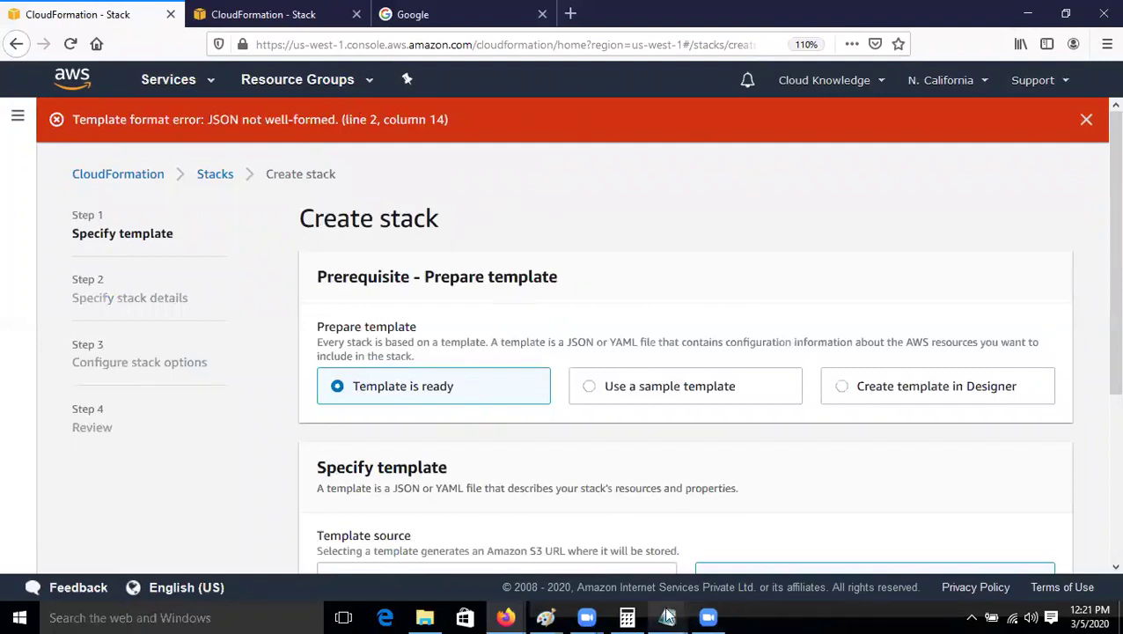
Step: Reinsert the colon after the Resources key, with extra spaces before it, and save the cloudknowledgecode template
{"action": "mouse_move", "coordinate": [667, 617]}
{"action": "left_click", "coordinate": [756, 535]}
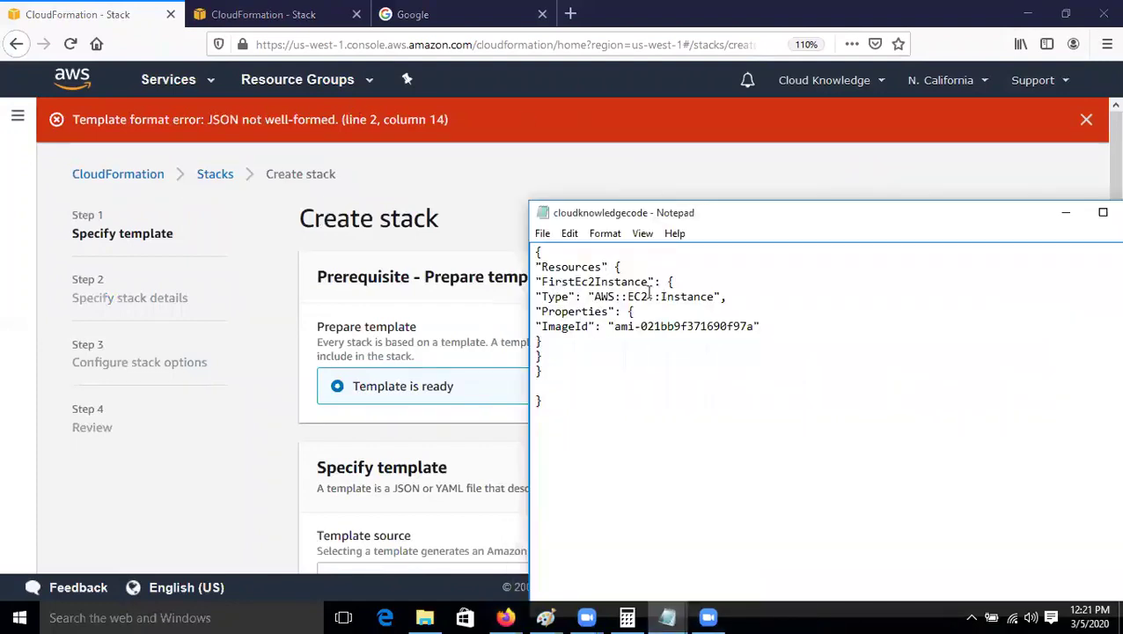
{"action": "type", "text": ":"}
{"action": "left_click", "coordinate": [542, 233]}
{"action": "left_click", "coordinate": [571, 289]}
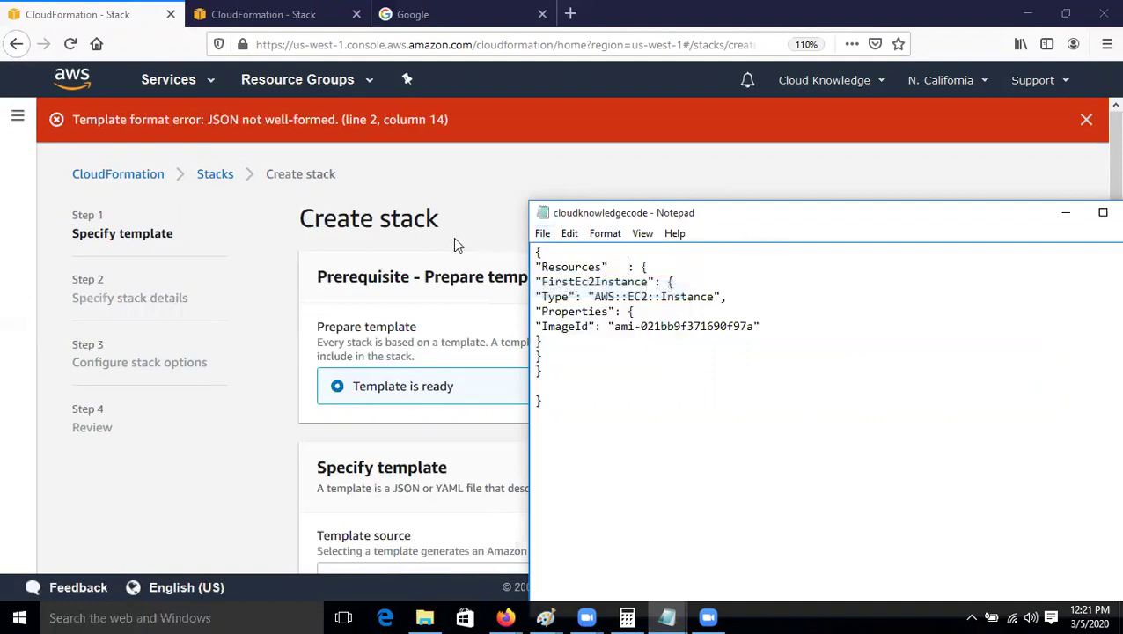
Step: Upload the cloudknowledgecode file with the restored, spaced Resources colon from the Desktop and continue to the stack details
{"action": "left_click", "coordinate": [677, 183]}
{"action": "scroll", "coordinate": [852, 446], "scroll_direction": "down", "scroll_amount": 3}
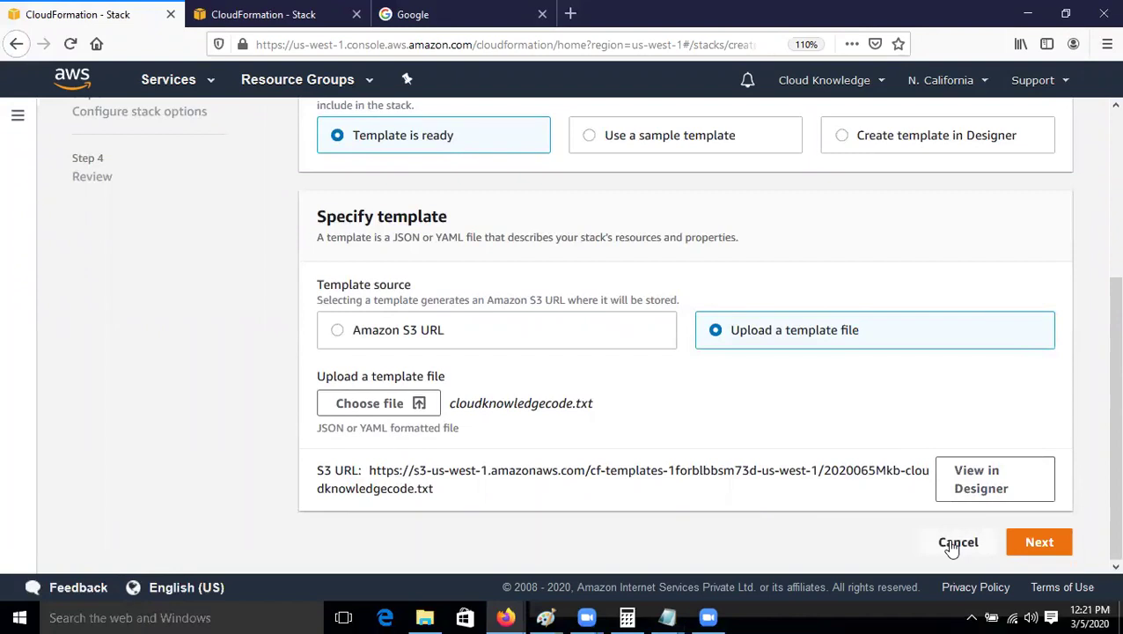
{"action": "left_click", "coordinate": [366, 403]}
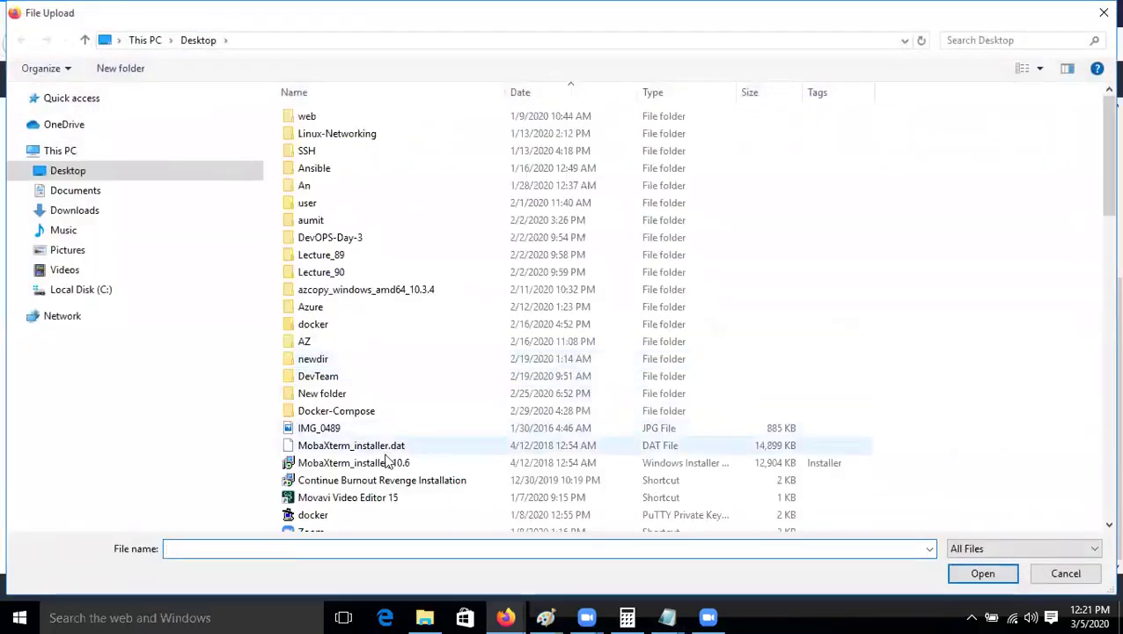
{"action": "left_click", "coordinate": [364, 480]}
{"action": "type", "text": "cloudwatch"}
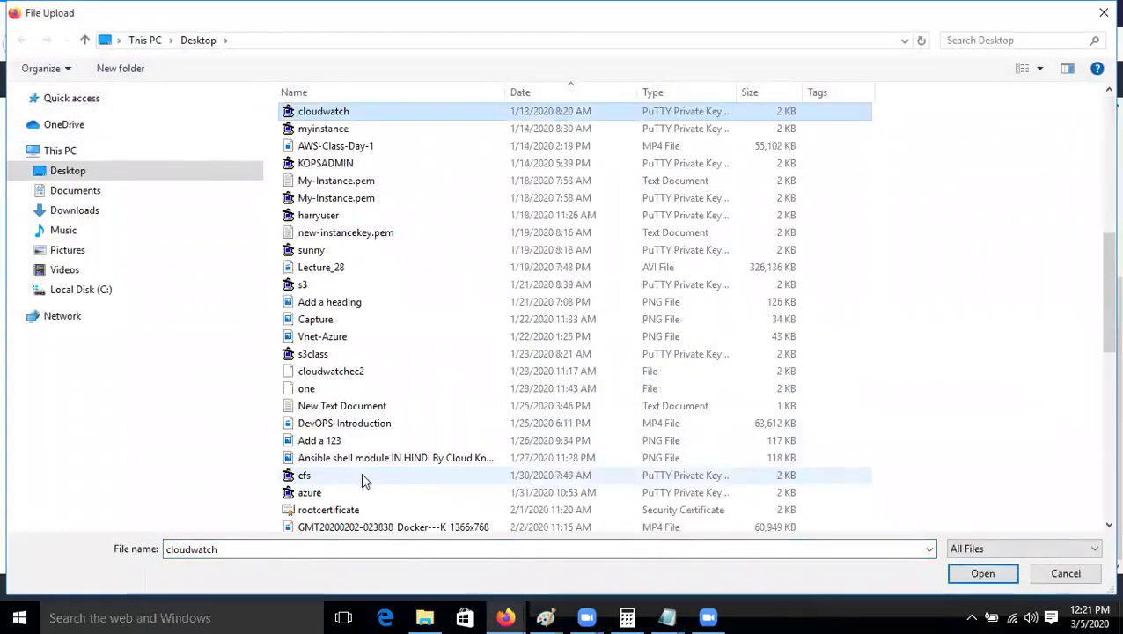
{"action": "key", "text": "BackSpace"}
{"action": "key", "text": "BackSpace"}
{"action": "key", "text": "BackSpace"}
{"action": "key", "text": "BackSpace"}
{"action": "key", "text": "BackSpace"}
{"action": "type", "text": "knowledge"}
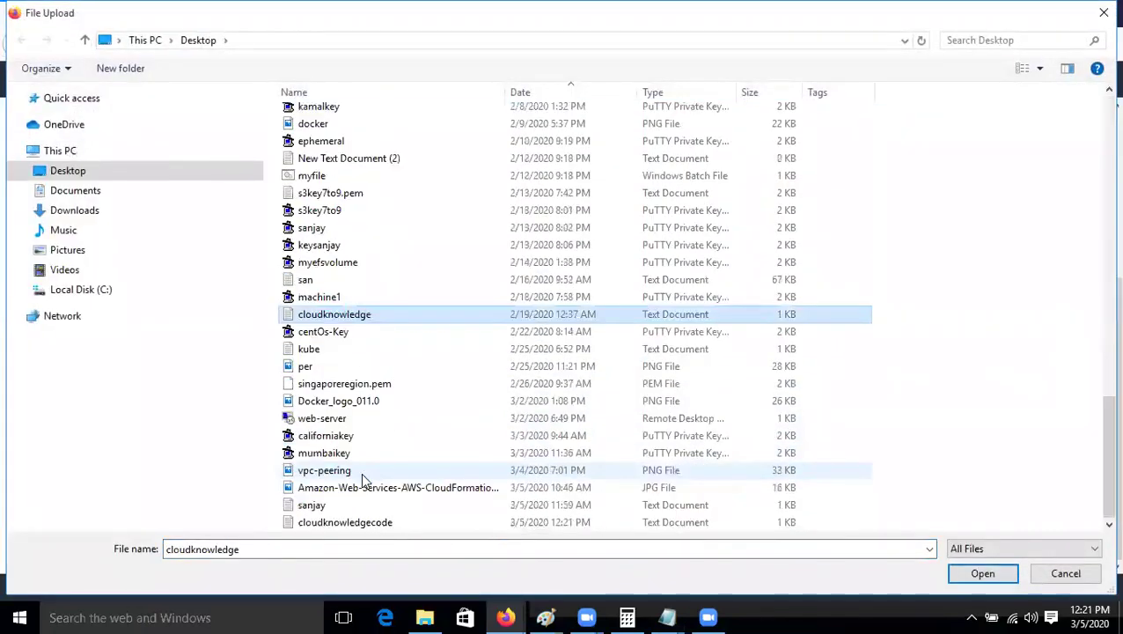
{"action": "double_click", "coordinate": [394, 526]}
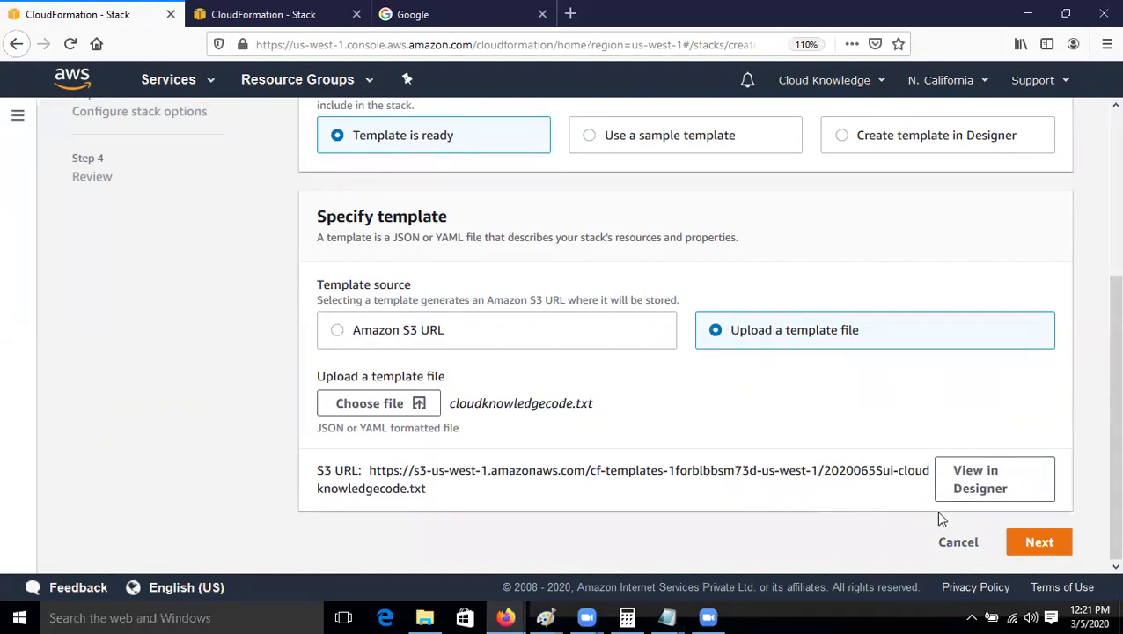
{"action": "scroll", "coordinate": [930, 519], "scroll_direction": "down", "scroll_amount": 5}
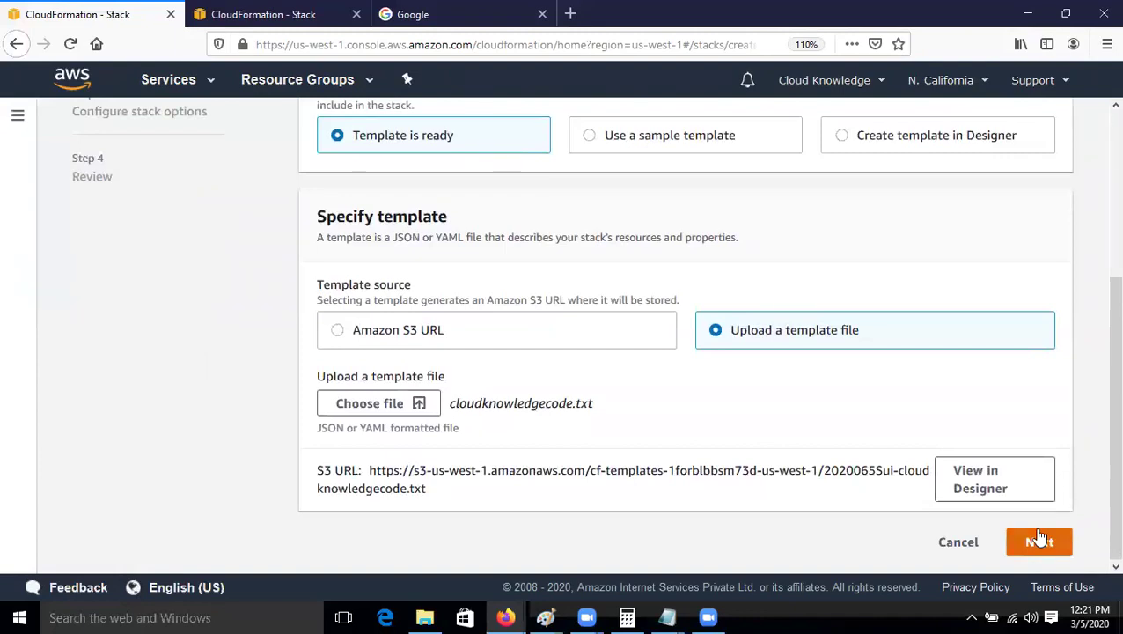
{"action": "left_click", "coordinate": [1039, 538]}
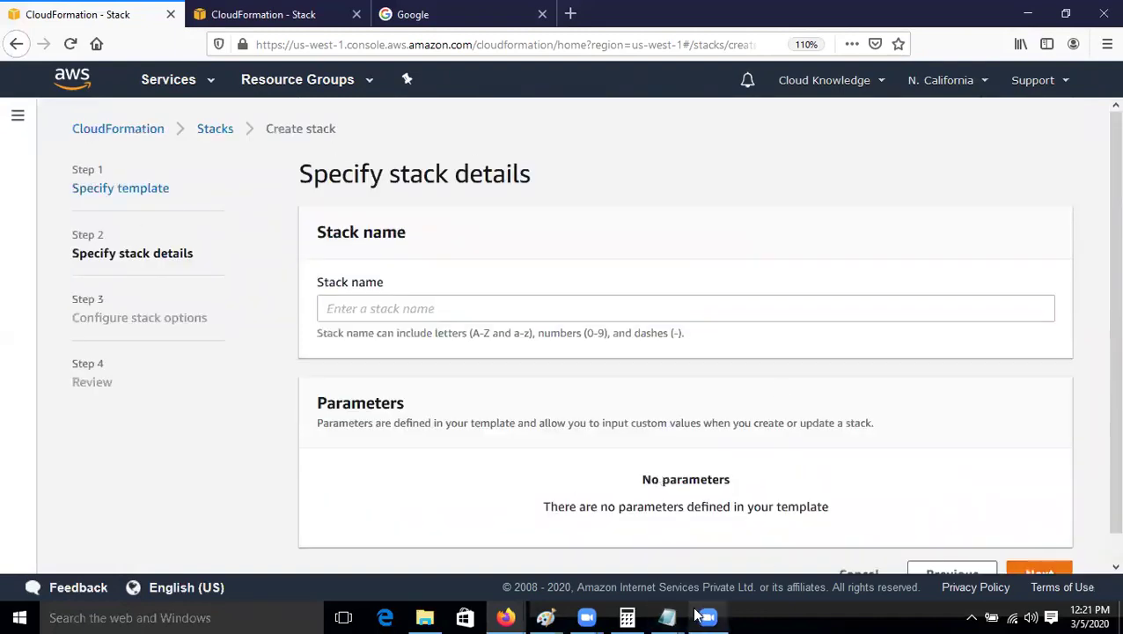
Step: Remove extra spaces before the Resources colon in the cloudknowledgecode template and return to the Specify template page
{"action": "mouse_move", "coordinate": [667, 617]}
{"action": "left_click", "coordinate": [744, 556]}
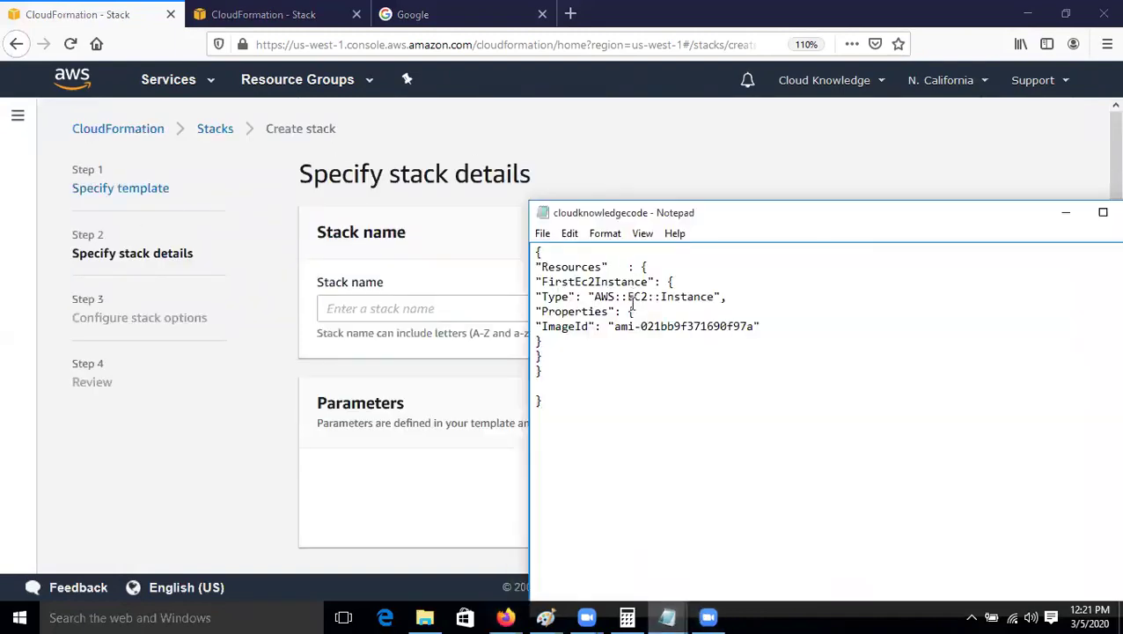
{"action": "key", "text": "BackSpace"}
{"action": "key", "text": "BackSpace"}
{"action": "left_click", "coordinate": [469, 269]}
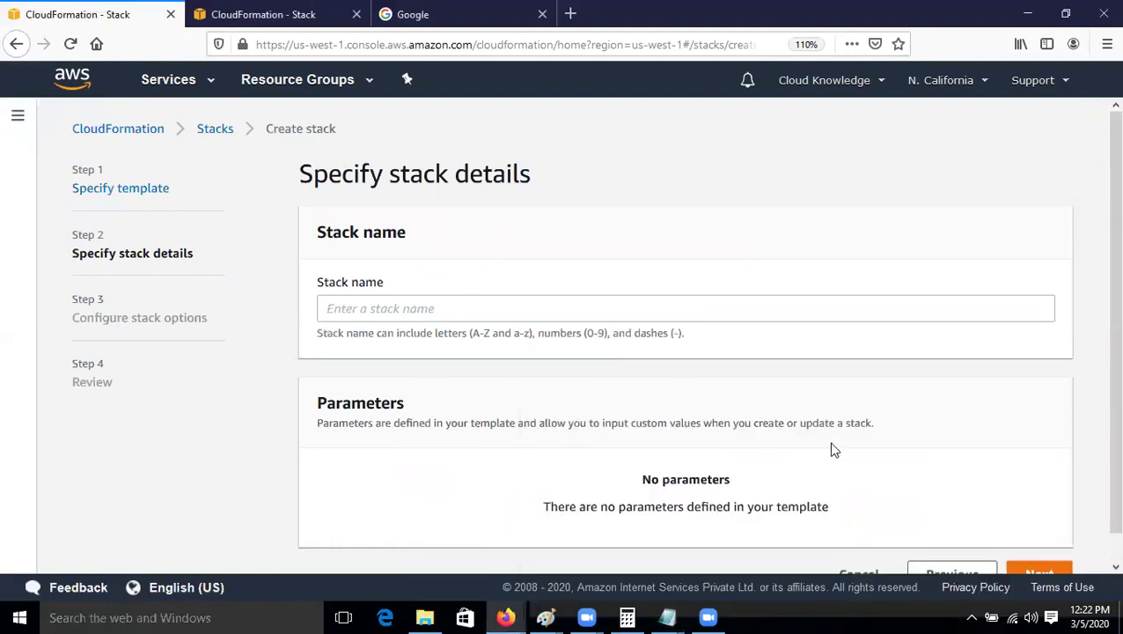
{"action": "scroll", "coordinate": [830, 448], "scroll_direction": "down", "scroll_amount": 1}
{"action": "left_click", "coordinate": [930, 547]}
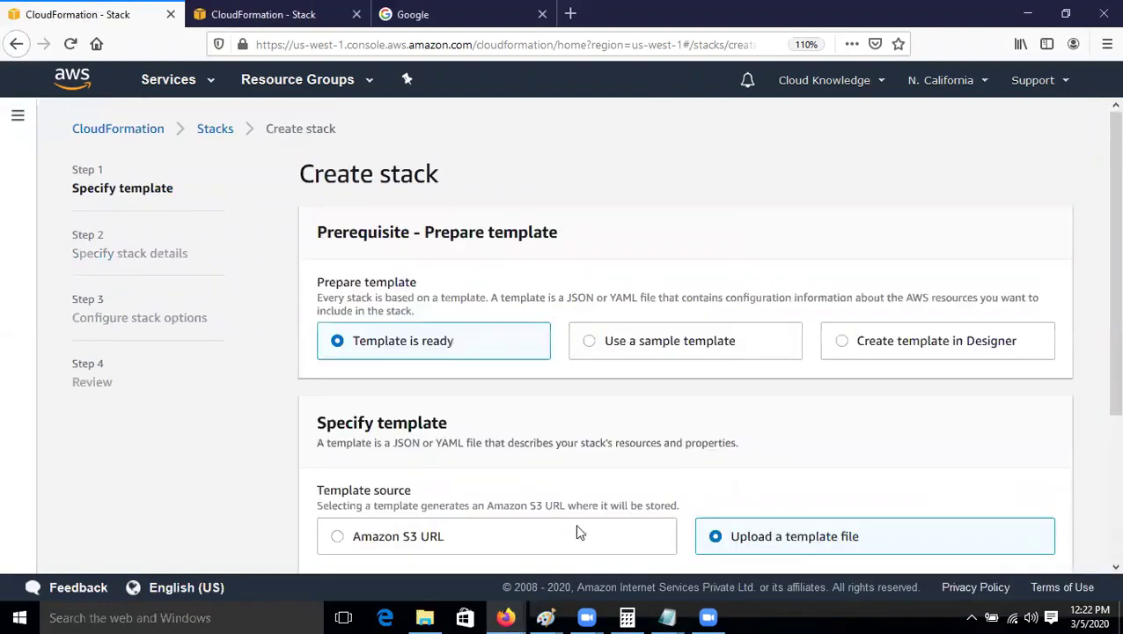
Step: Check the corrected cloudknowledgecode template in Notepad, upload that file from the Desktop again, and continue to the stack details
{"action": "left_click", "coordinate": [667, 617]}
{"action": "left_click_drag", "start_coordinate": [541, 266], "coordinate": [673, 327]}
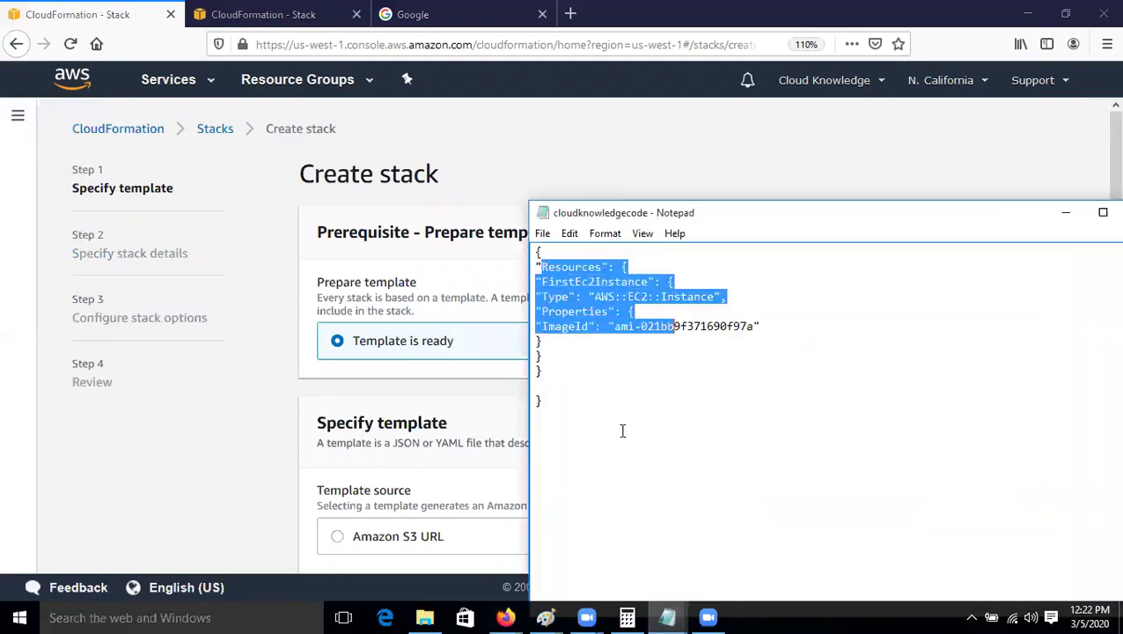
{"action": "left_click", "coordinate": [650, 142]}
{"action": "scroll", "coordinate": [368, 438], "scroll_direction": "down", "scroll_amount": 3}
{"action": "left_click", "coordinate": [367, 410]}
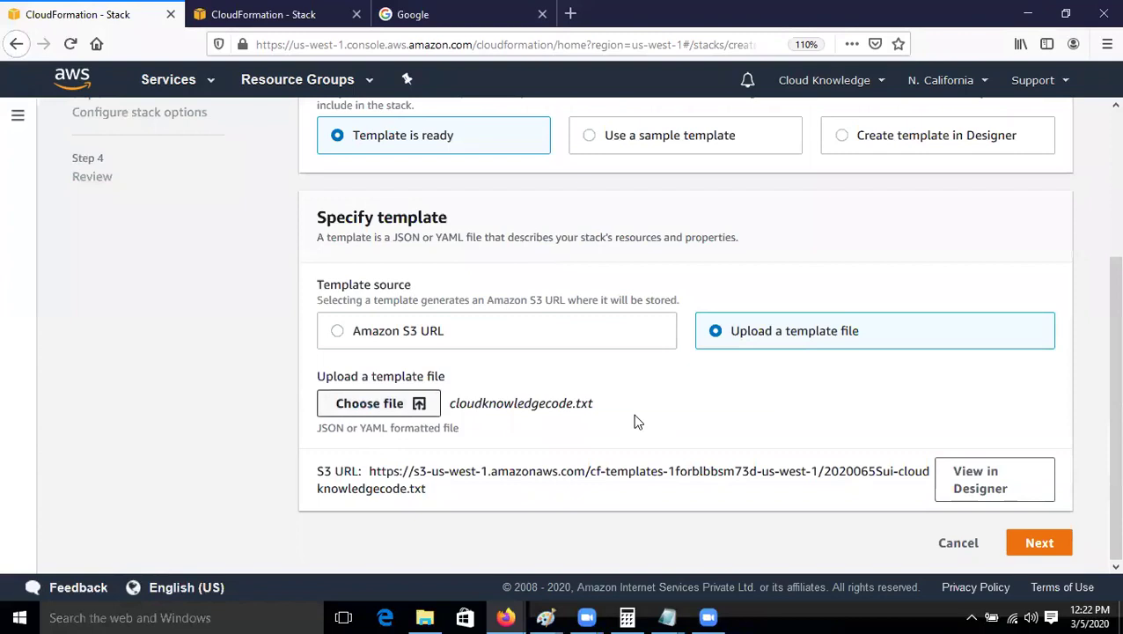
{"action": "left_click", "coordinate": [369, 385]}
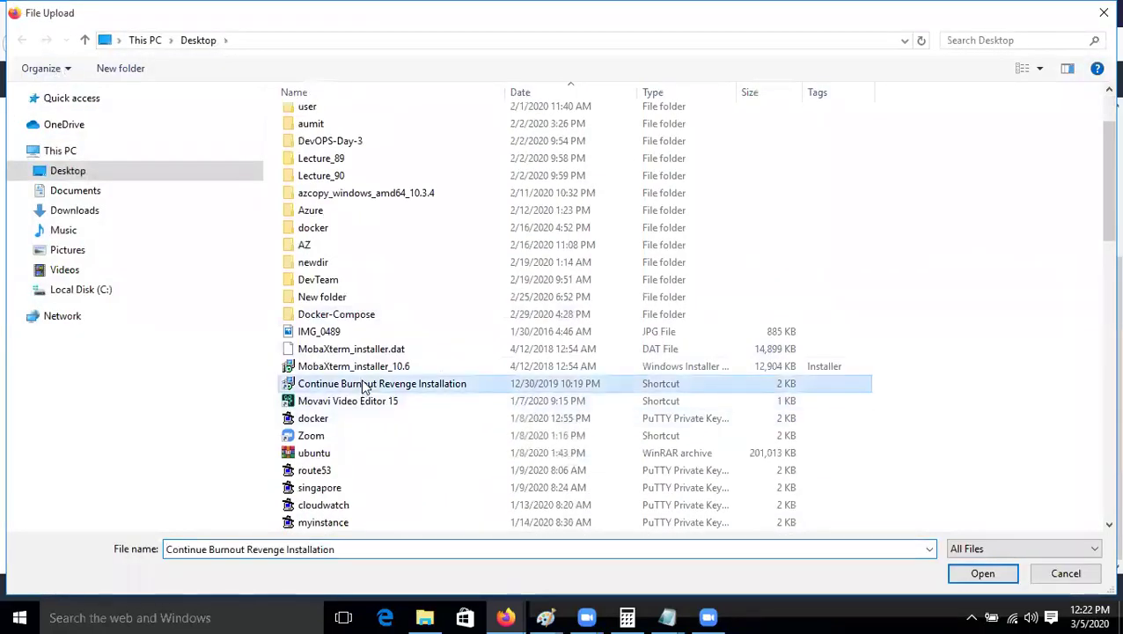
{"action": "key", "text": "c"}
{"action": "key", "text": "k"}
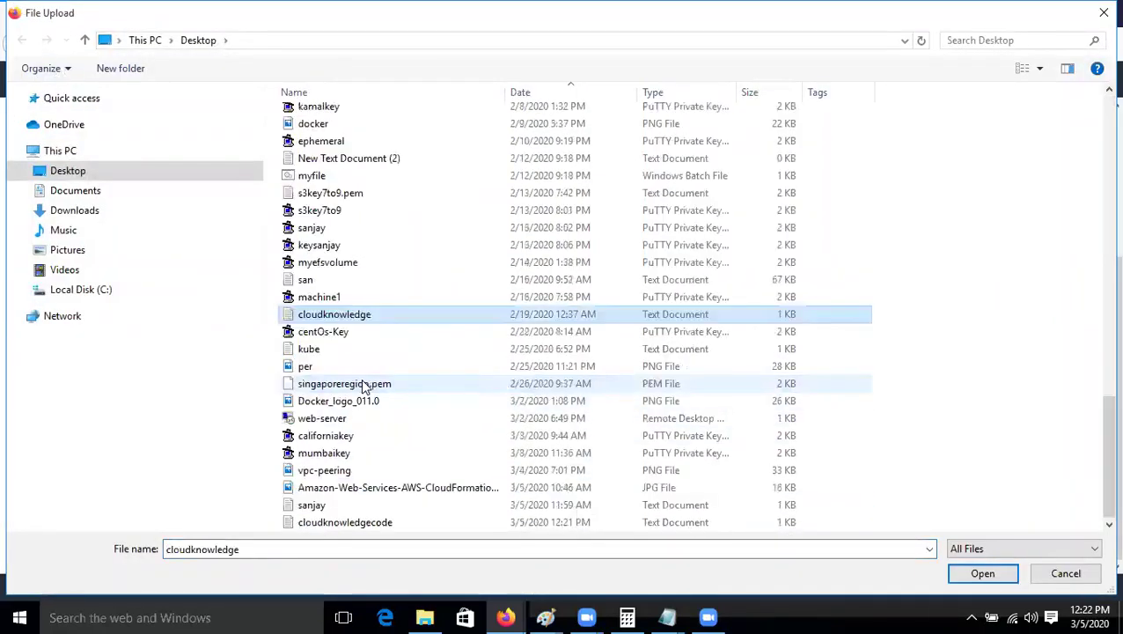
{"action": "double_click", "coordinate": [388, 521]}
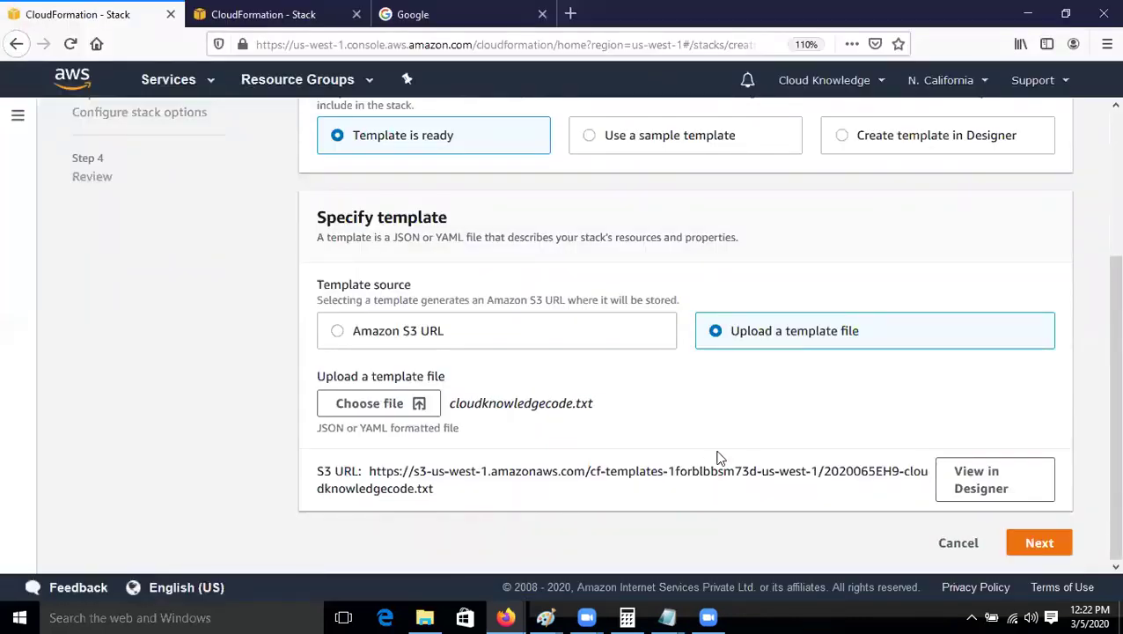
{"action": "scroll", "coordinate": [717, 457], "scroll_direction": "up", "scroll_amount": 5}
{"action": "scroll", "coordinate": [717, 456], "scroll_direction": "down", "scroll_amount": 5}
{"action": "left_click", "coordinate": [1039, 542]}
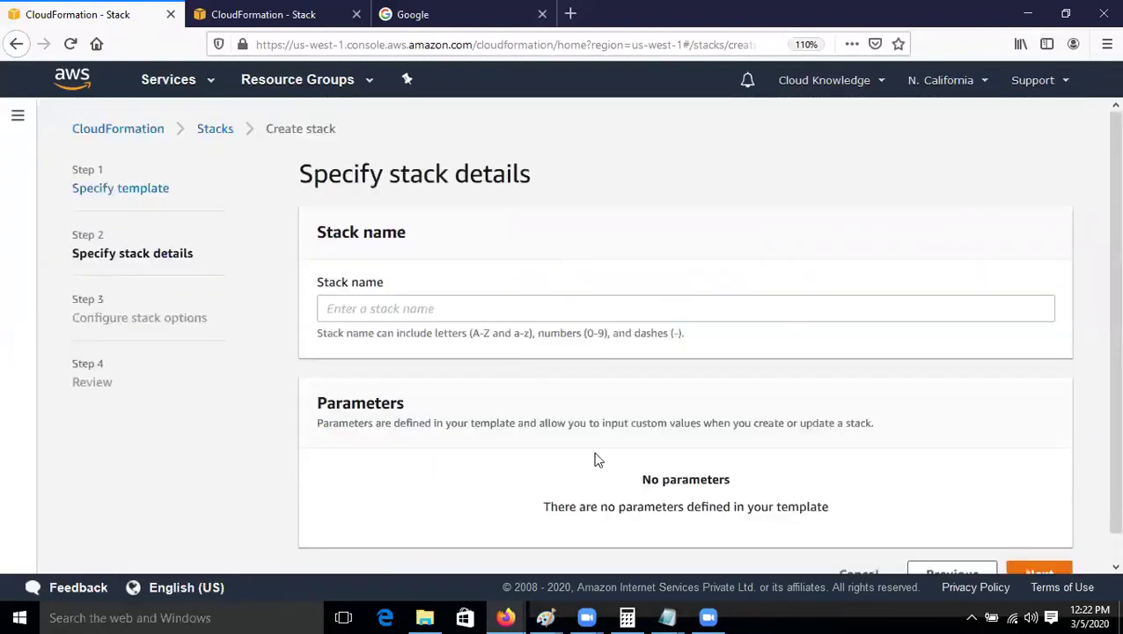
Step: Name the stack cloudknowledge and continue to the stack options
{"action": "left_click", "coordinate": [447, 308]}
{"action": "type", "text": "cloudknowledge"}
{"action": "scroll", "coordinate": [563, 343], "scroll_direction": "down", "scroll_amount": 1}
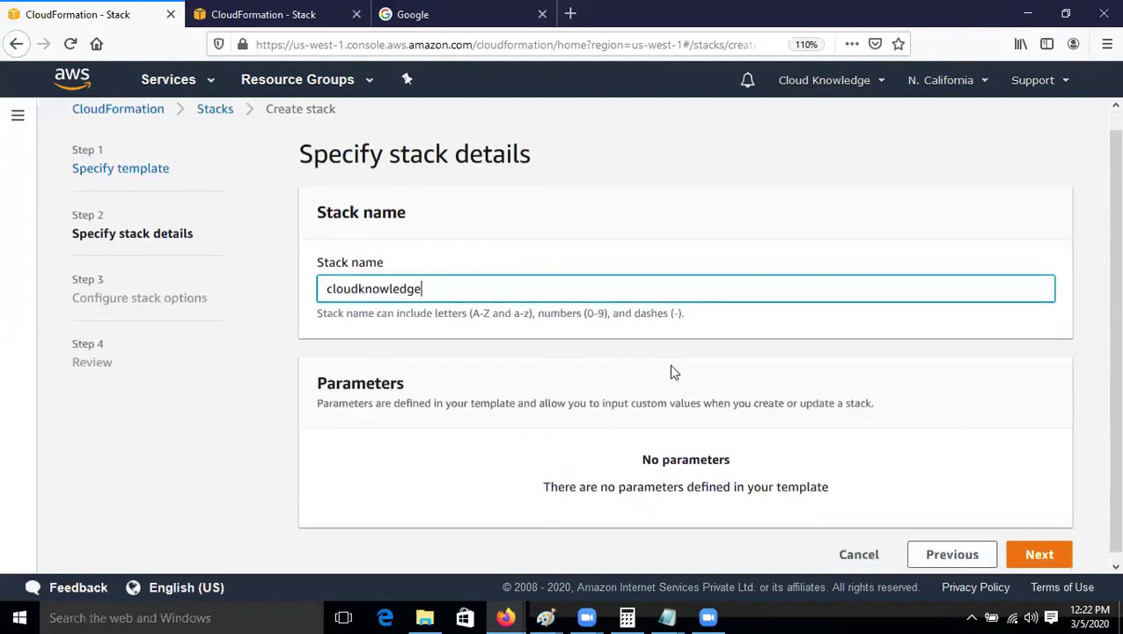
{"action": "left_click", "coordinate": [1022, 549]}
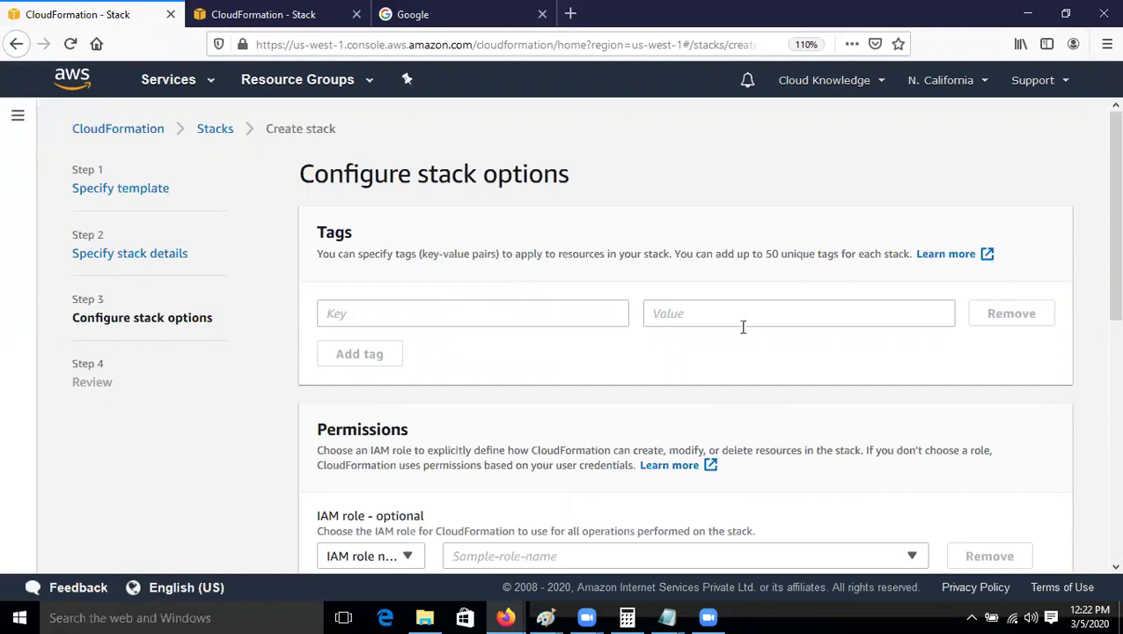
Step: Add a stack tag with the key Name and the value cloudknowledge
{"action": "left_click", "coordinate": [466, 320]}
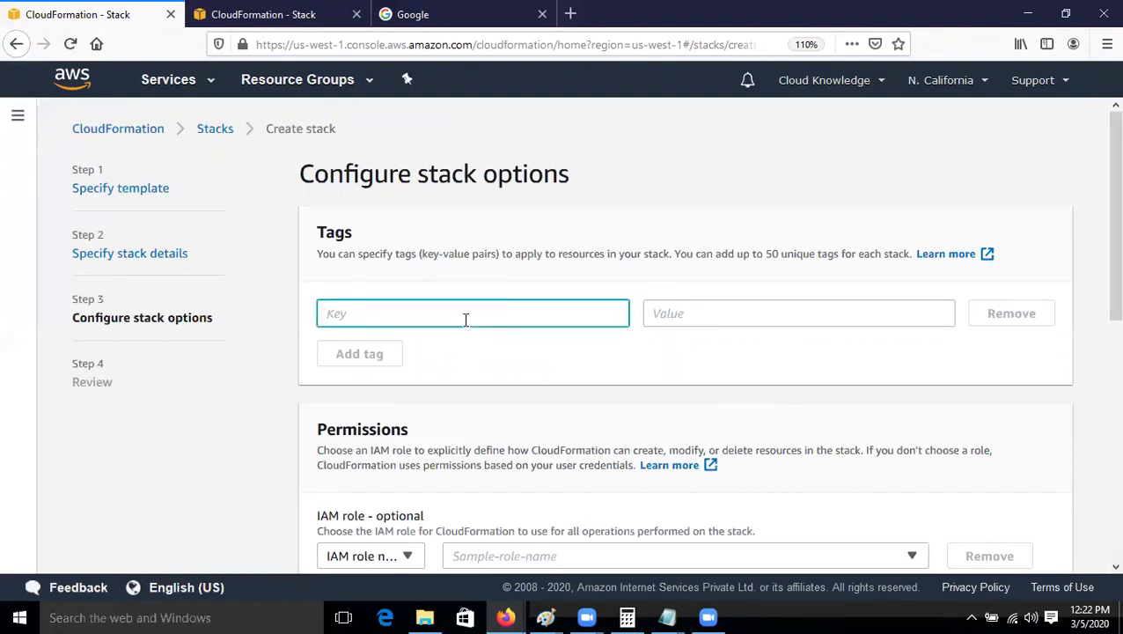
{"action": "key", "text": "Tab"}
{"action": "type", "text": "cloudknowledge"}
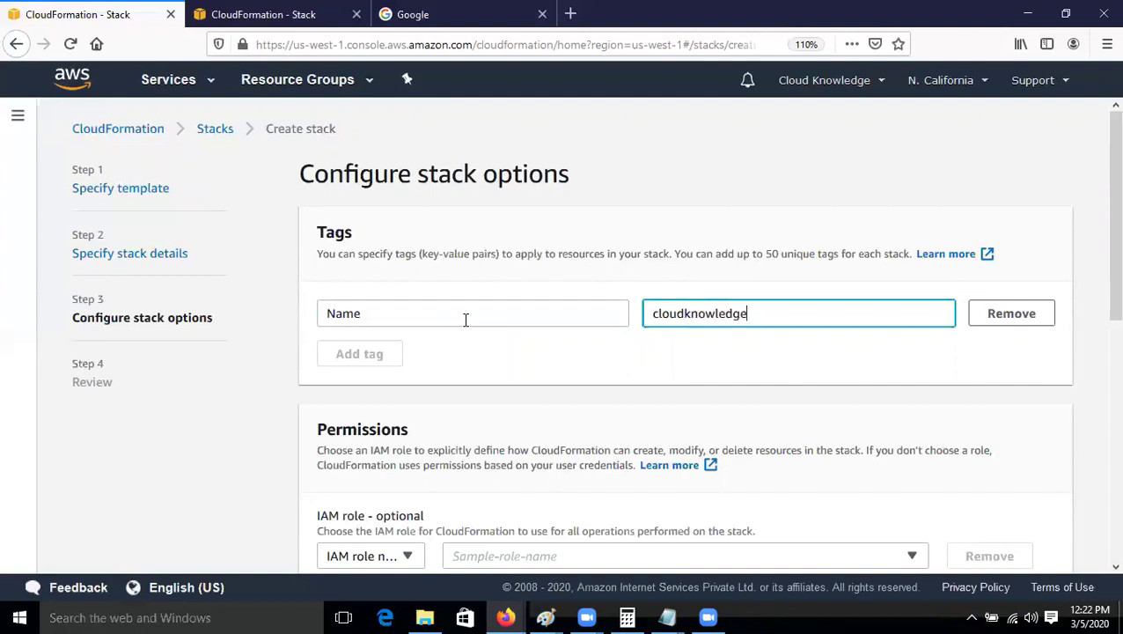
Step: Assign the cloudknowledge IAM role to the stack, keep the advanced options unchanged, and continue to the review page
{"action": "scroll", "coordinate": [567, 390], "scroll_direction": "down", "scroll_amount": 3}
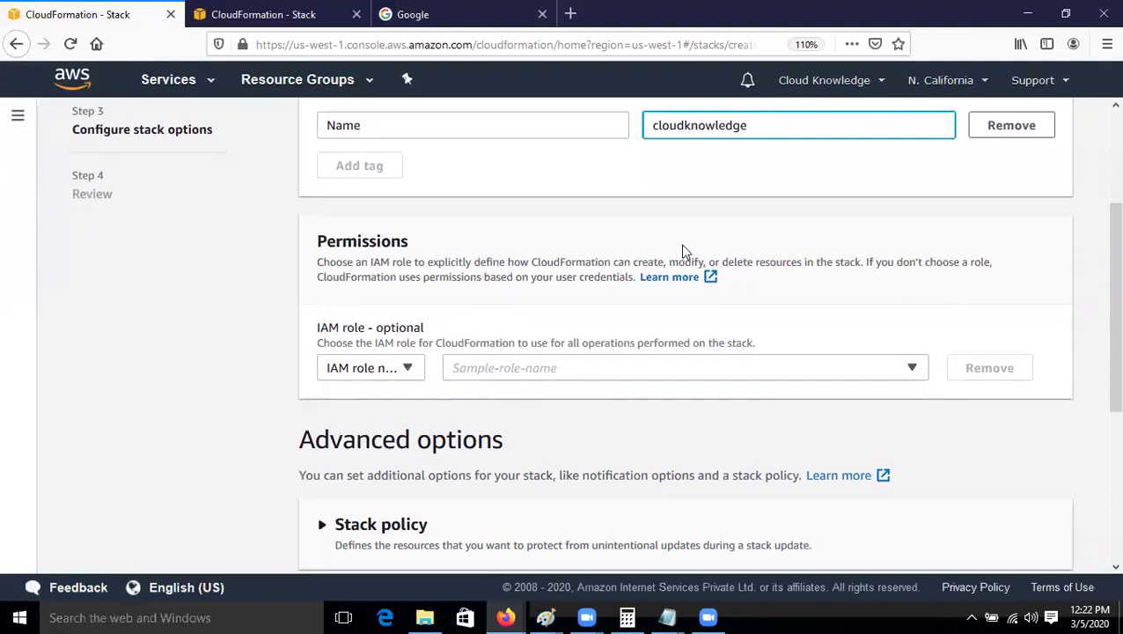
{"action": "left_click", "coordinate": [601, 374]}
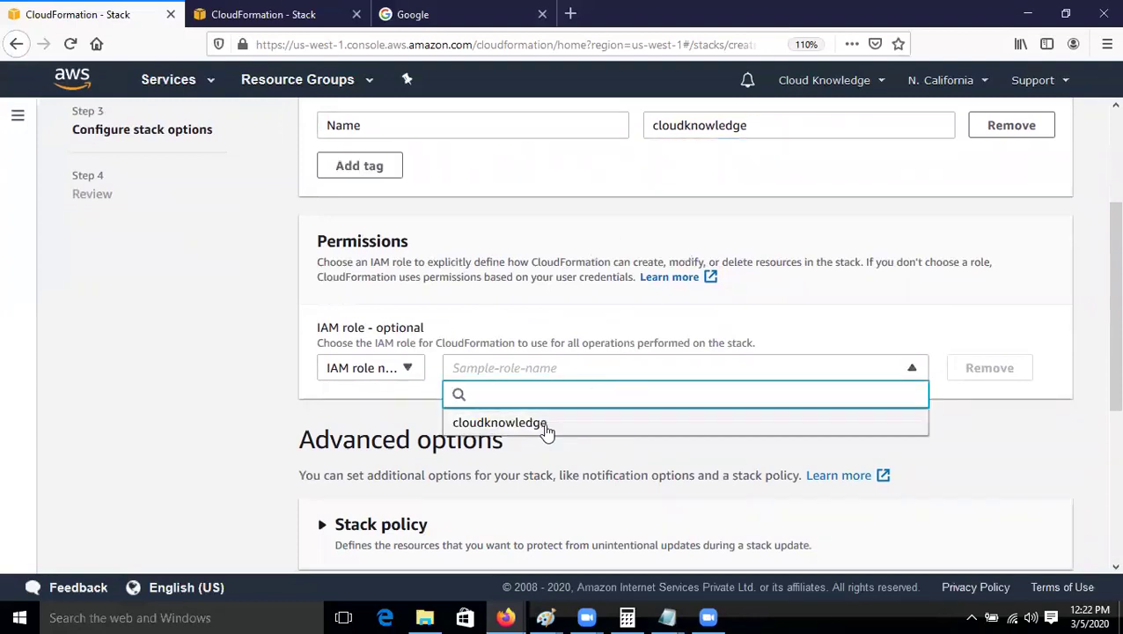
{"action": "left_click", "coordinate": [546, 426]}
{"action": "scroll", "coordinate": [616, 431], "scroll_direction": "down", "scroll_amount": 6}
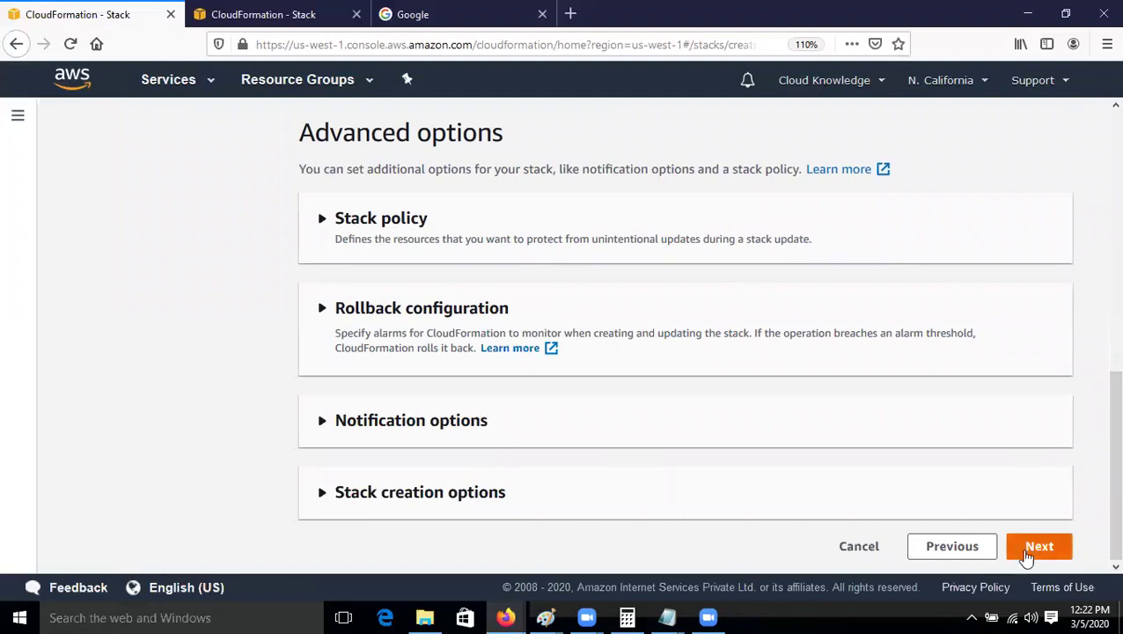
{"action": "scroll", "coordinate": [616, 431], "scroll_direction": "down", "scroll_amount": 10}
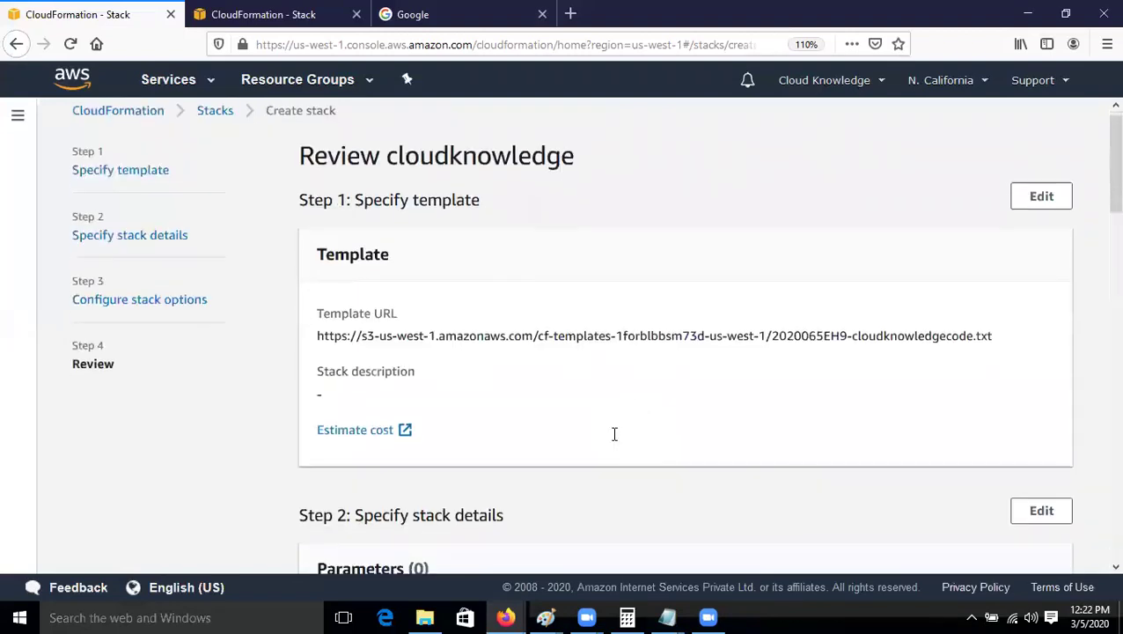
Step: Examine the stack's review settings and compare them with the cloudknowledgecode template in Notepad
{"action": "scroll", "coordinate": [623, 431], "scroll_direction": "down", "scroll_amount": 5}
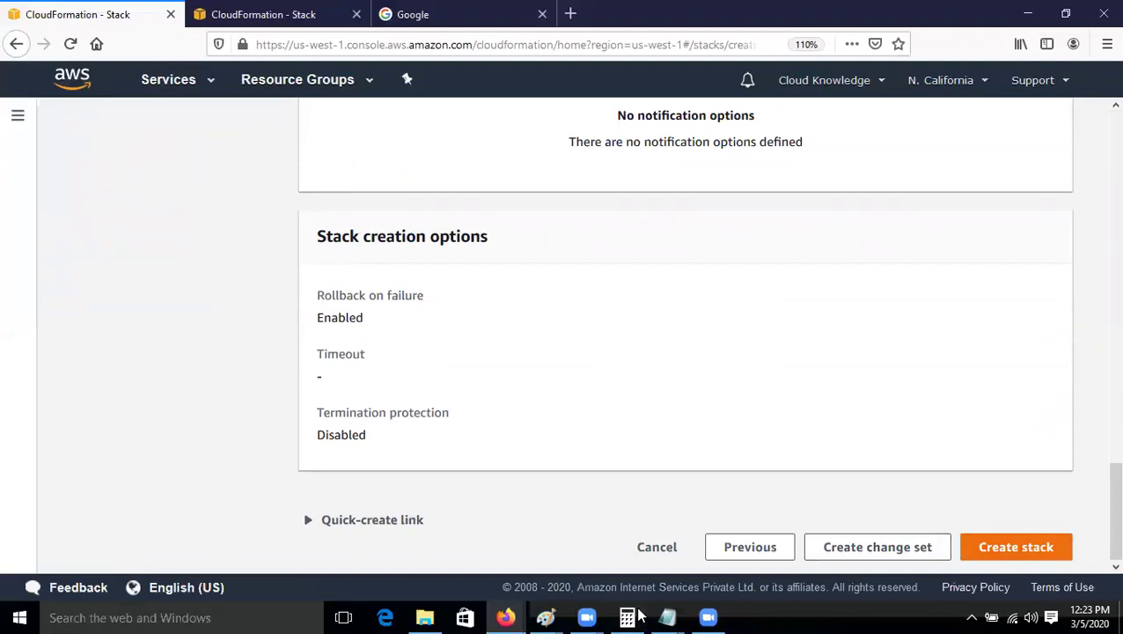
{"action": "left_click", "coordinate": [668, 617]}
{"action": "left_click", "coordinate": [651, 419]}
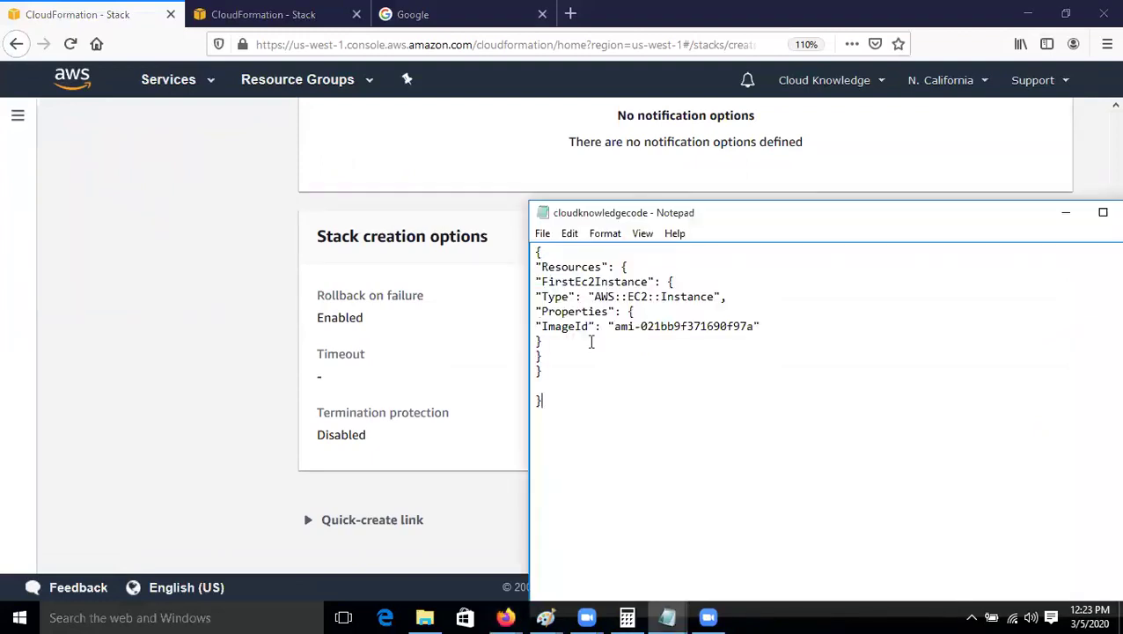
{"action": "left_click_drag", "start_coordinate": [533, 258], "coordinate": [649, 381]}
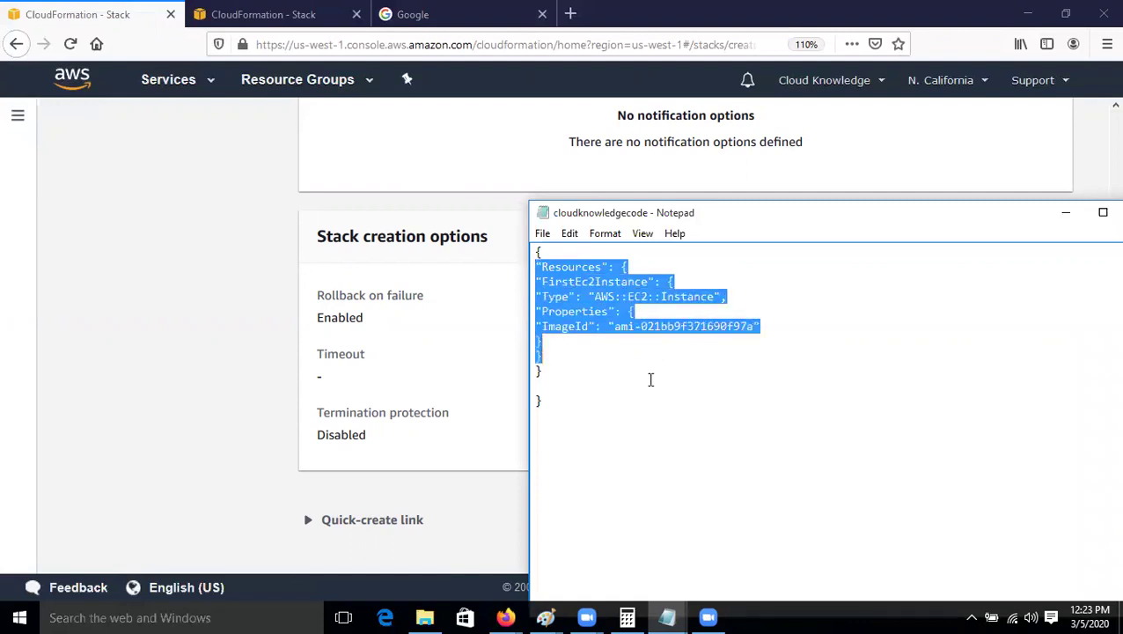
{"action": "left_click", "coordinate": [650, 381]}
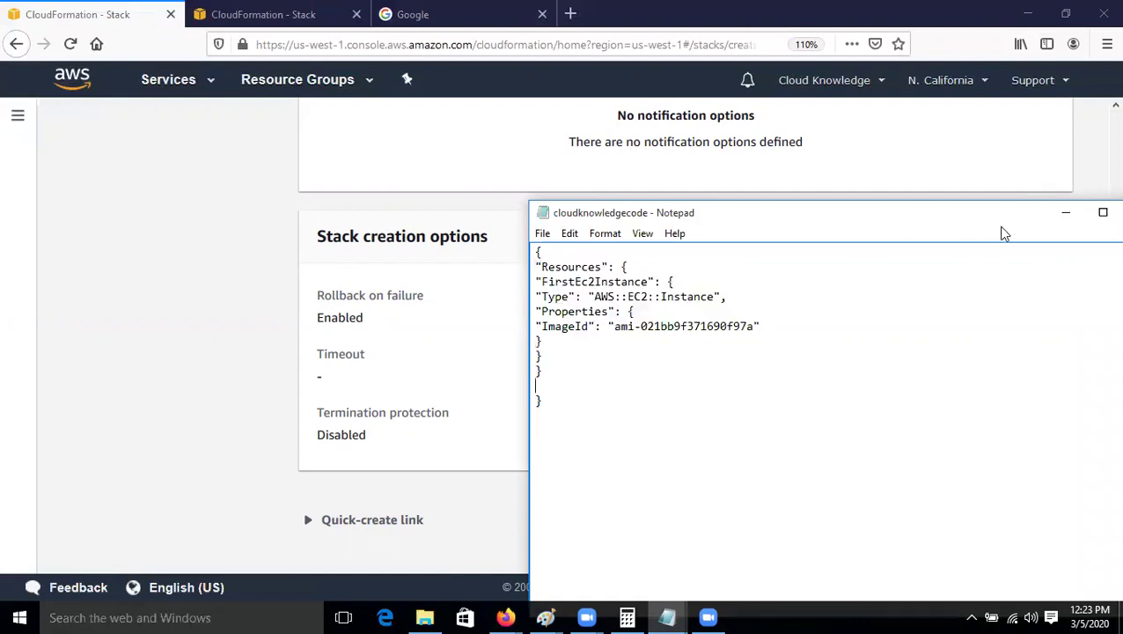
{"action": "left_click", "coordinate": [1061, 218]}
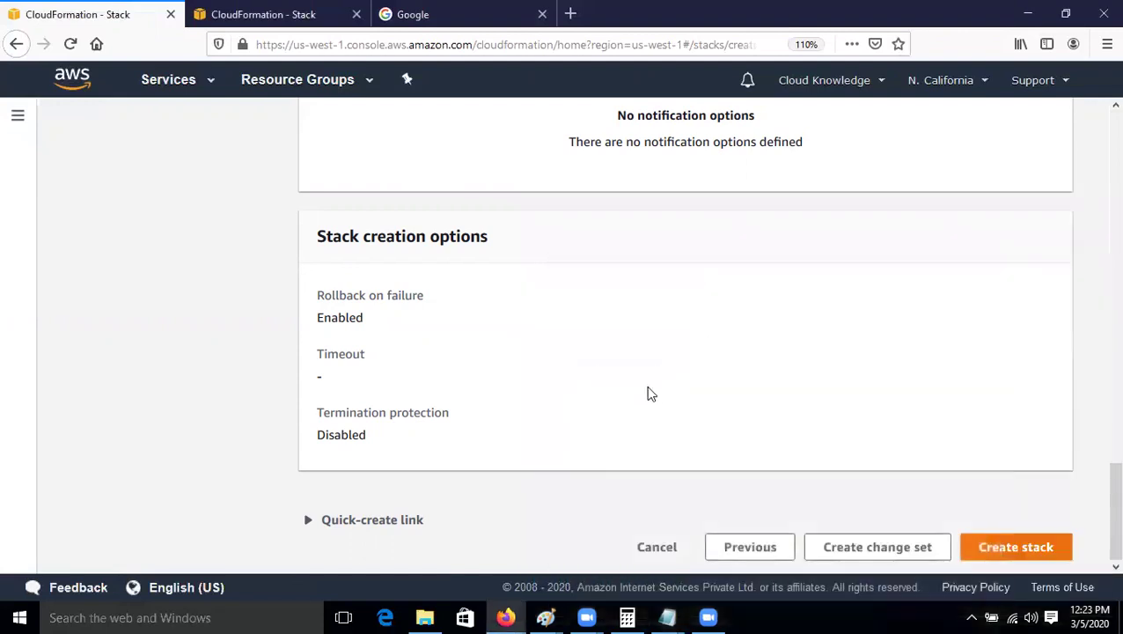
{"action": "scroll", "coordinate": [647, 394], "scroll_direction": "up", "scroll_amount": 15}
{"action": "scroll", "coordinate": [708, 449], "scroll_direction": "up", "scroll_amount": 1}
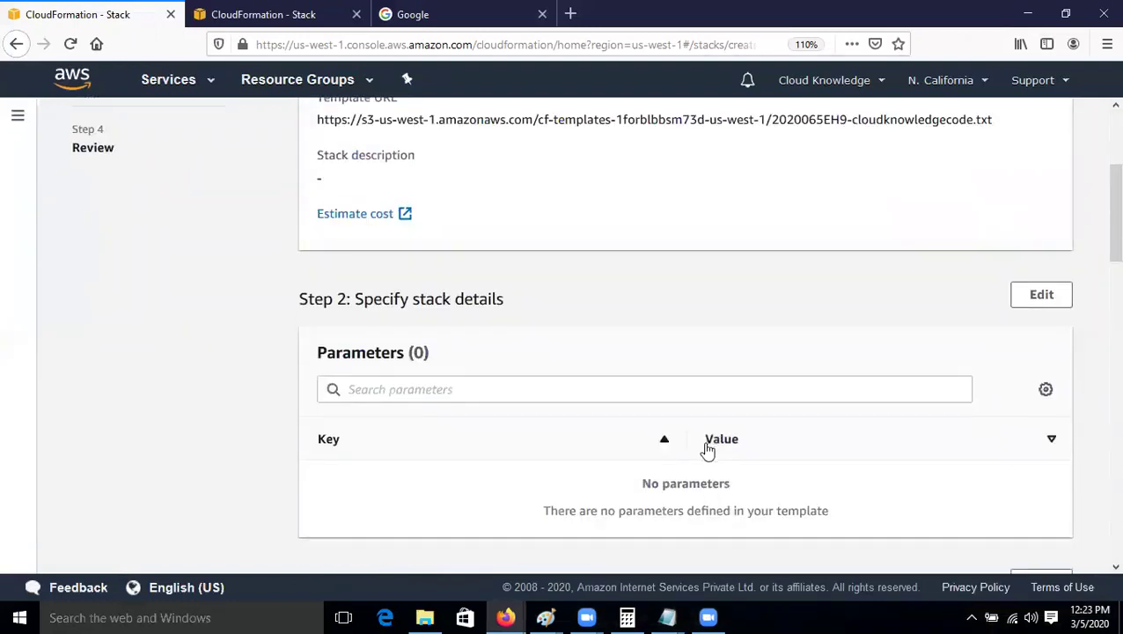
{"action": "scroll", "coordinate": [708, 448], "scroll_direction": "up", "scroll_amount": 5}
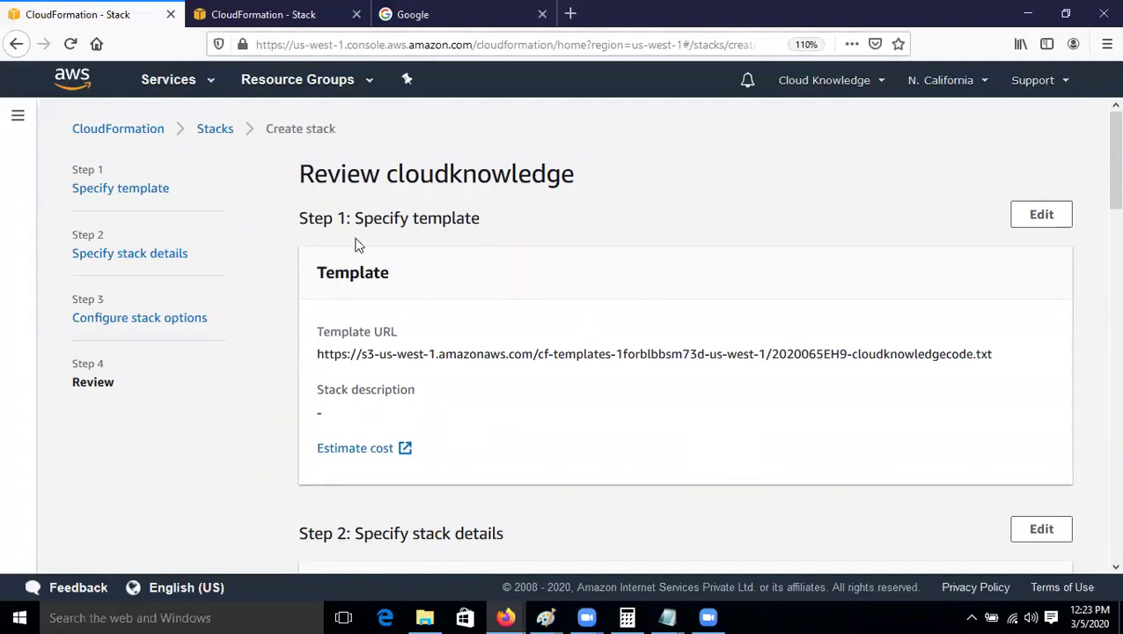
Step: Open the EC2 running instances list for N. California in the second CloudFormation browser tab and check for existing instances
{"action": "left_click", "coordinate": [280, 13]}
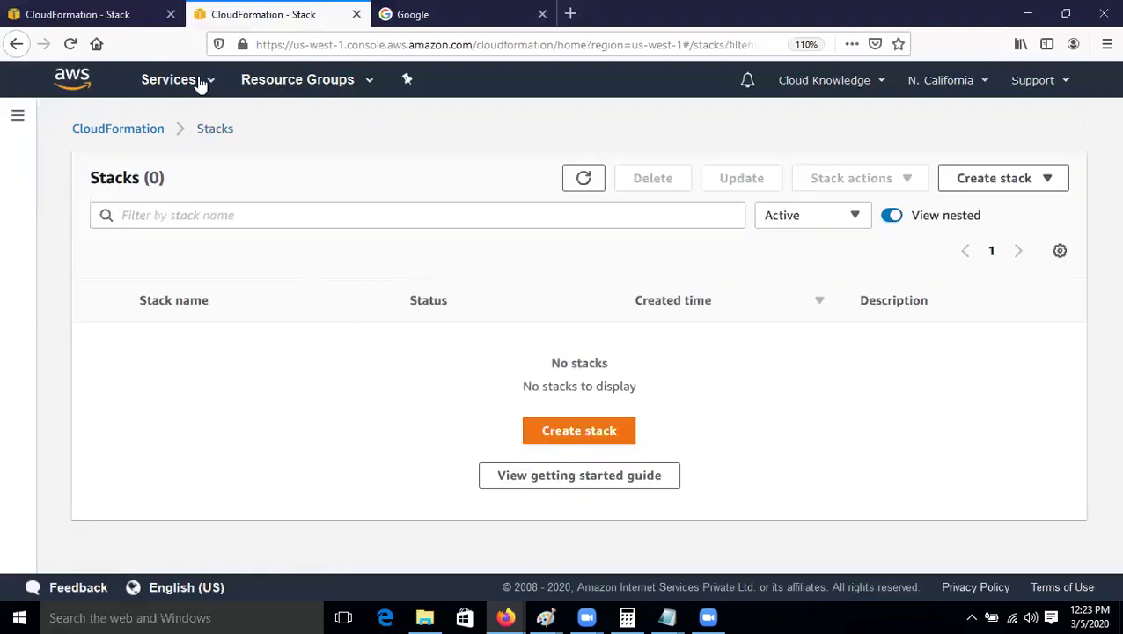
{"action": "left_click", "coordinate": [59, 84]}
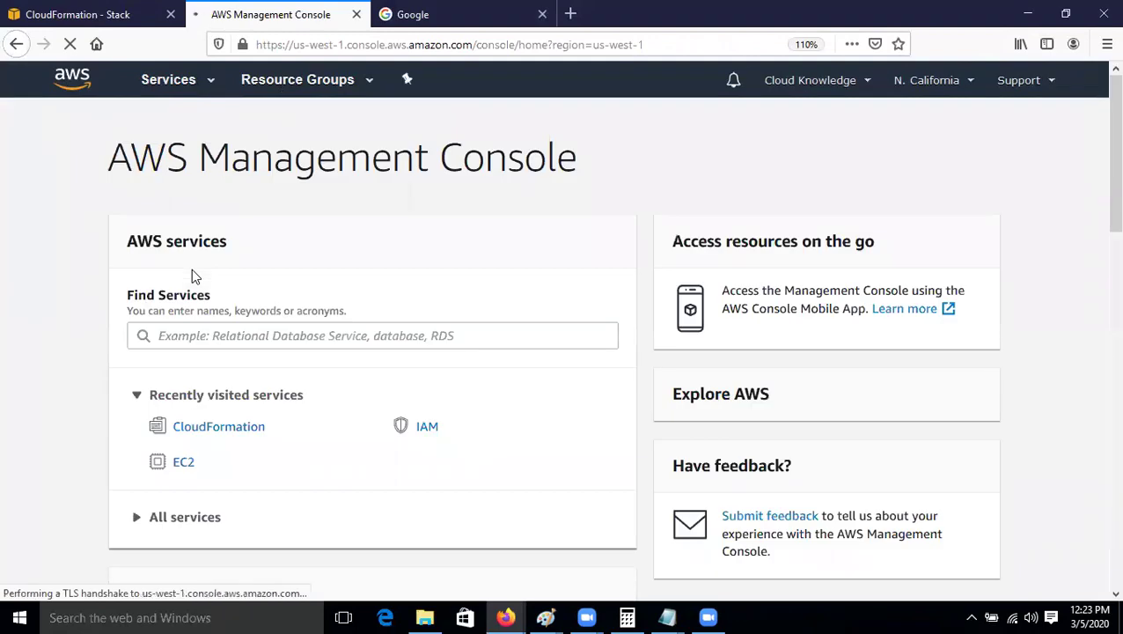
{"action": "left_click", "coordinate": [183, 467]}
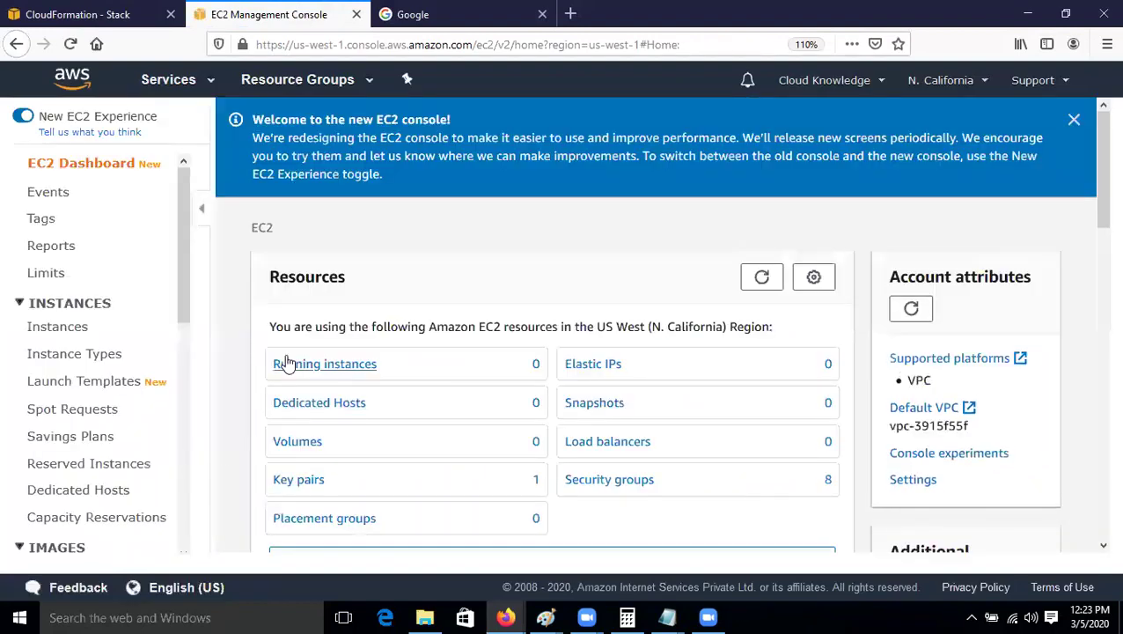
{"action": "left_click", "coordinate": [291, 363]}
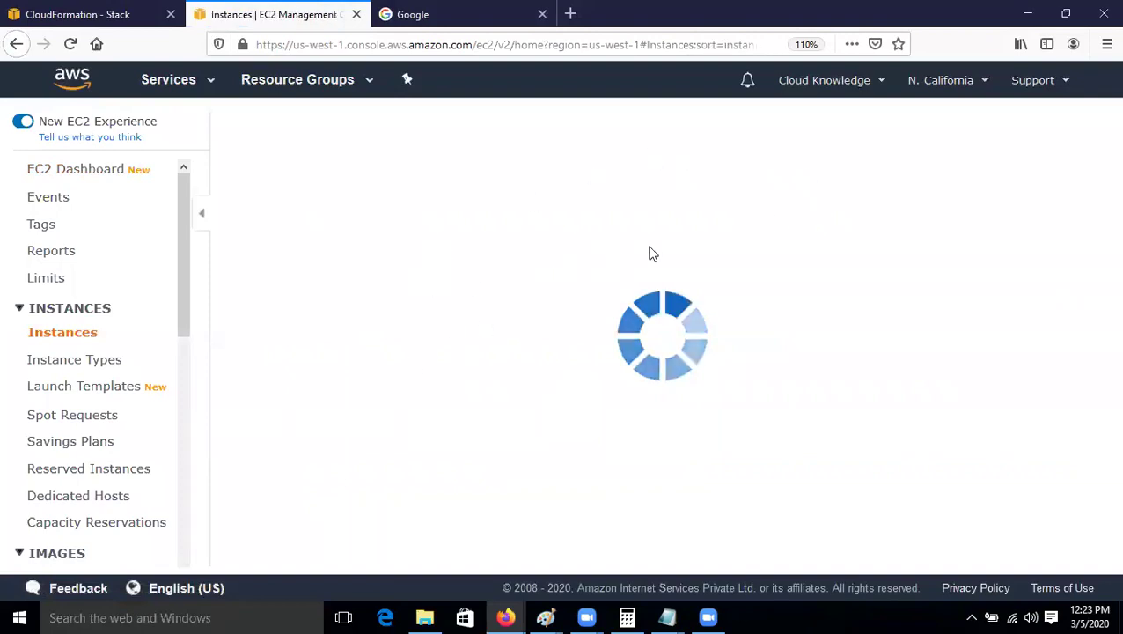
{"action": "left_click", "coordinate": [74, 12]}
{"action": "left_click", "coordinate": [227, 13]}
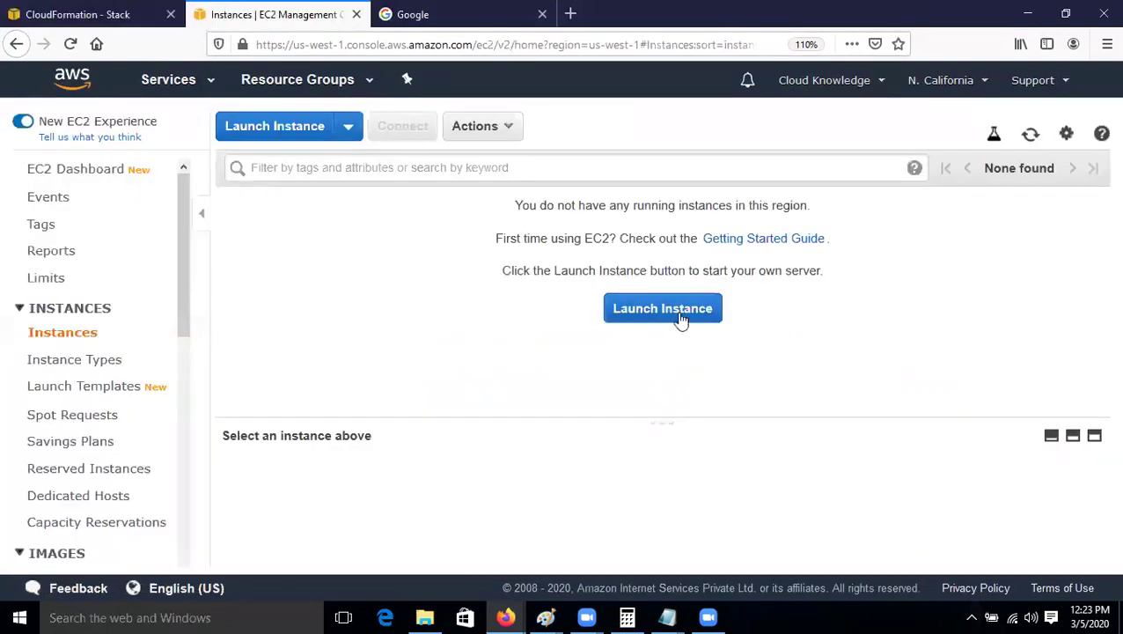
Step: Return to the review page of the cloudknowledge stack and create the stack
{"action": "left_click", "coordinate": [77, 11]}
{"action": "scroll", "coordinate": [883, 449], "scroll_direction": "down", "scroll_amount": 20}
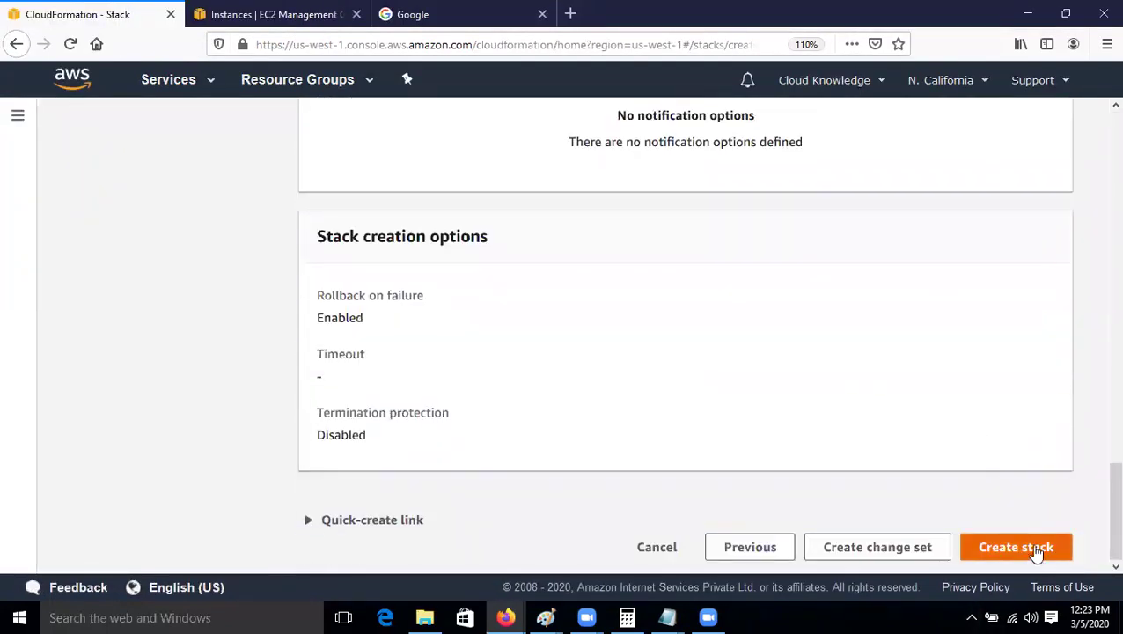
{"action": "left_click", "coordinate": [1030, 550]}
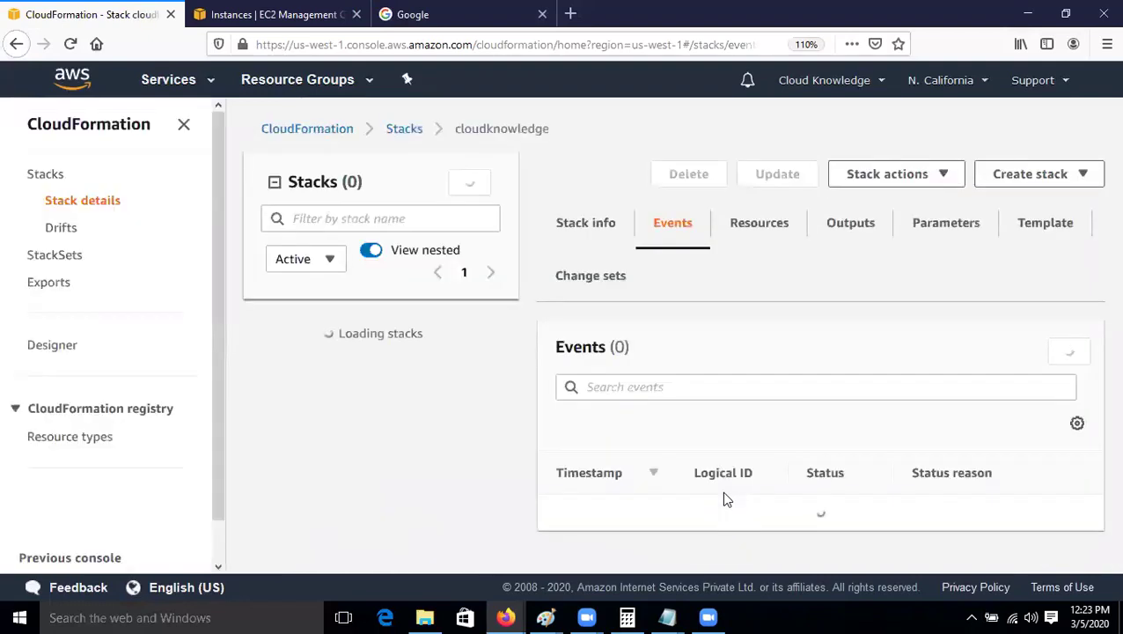
Step: Refresh the cloudknowledge stack's events repeatedly to monitor the creation status of the stack and its FirstEc2Instance resource
{"action": "left_click", "coordinate": [1049, 392]}
{"action": "scroll", "coordinate": [853, 413], "scroll_direction": "down", "scroll_amount": 1}
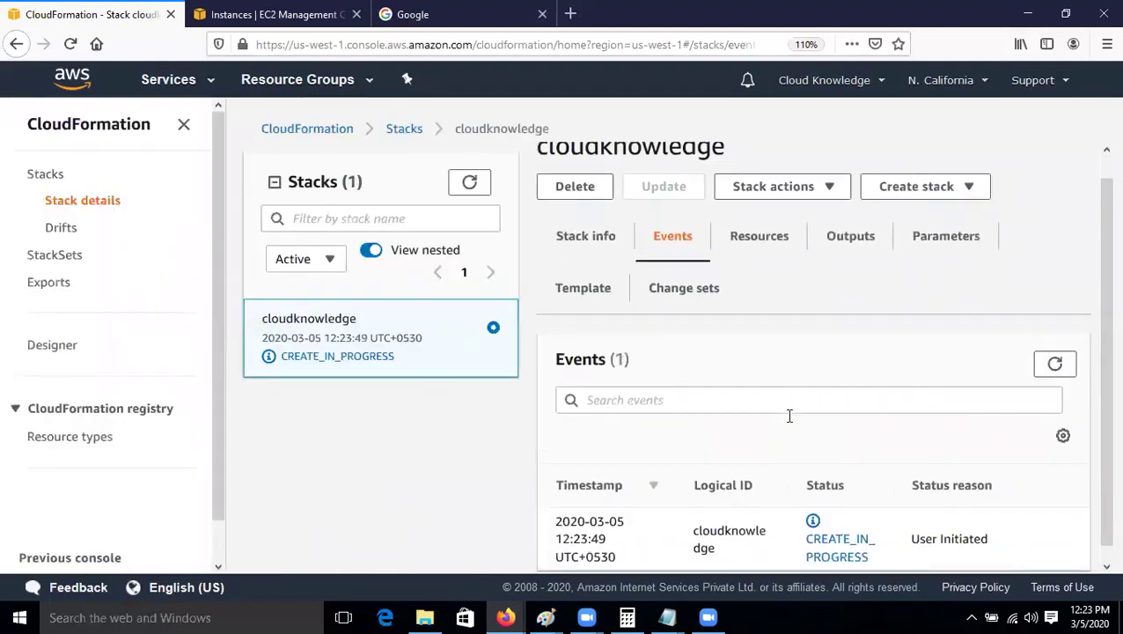
{"action": "left_click", "coordinate": [1054, 349]}
{"action": "scroll", "coordinate": [877, 509], "scroll_direction": "down", "scroll_amount": 1}
{"action": "scroll", "coordinate": [877, 508], "scroll_direction": "down", "scroll_amount": 3}
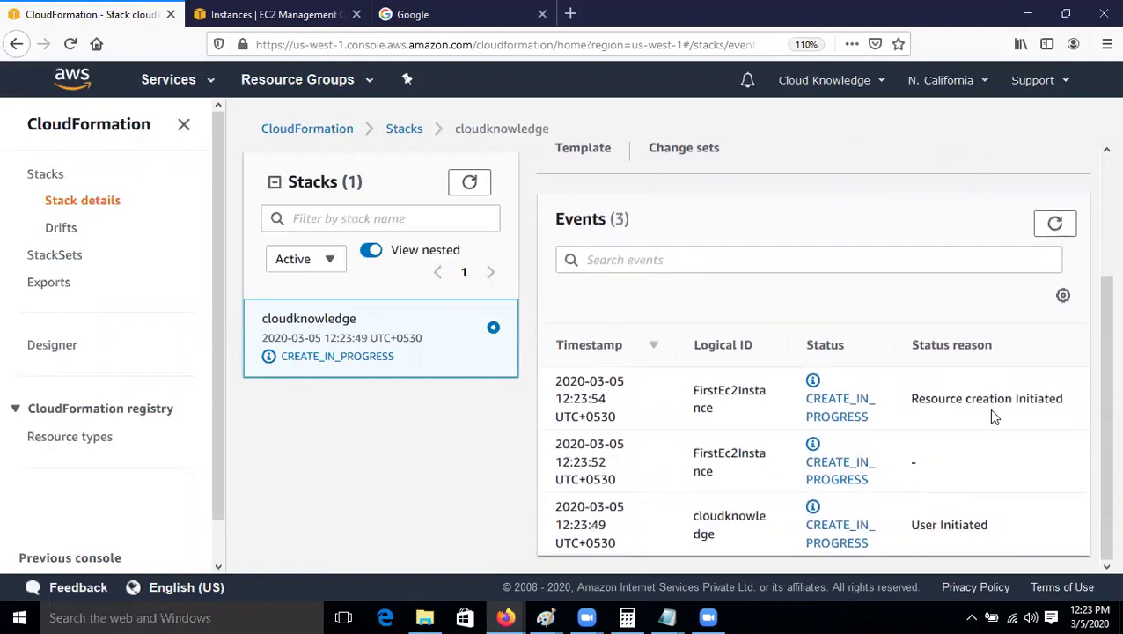
{"action": "left_click", "coordinate": [1053, 227]}
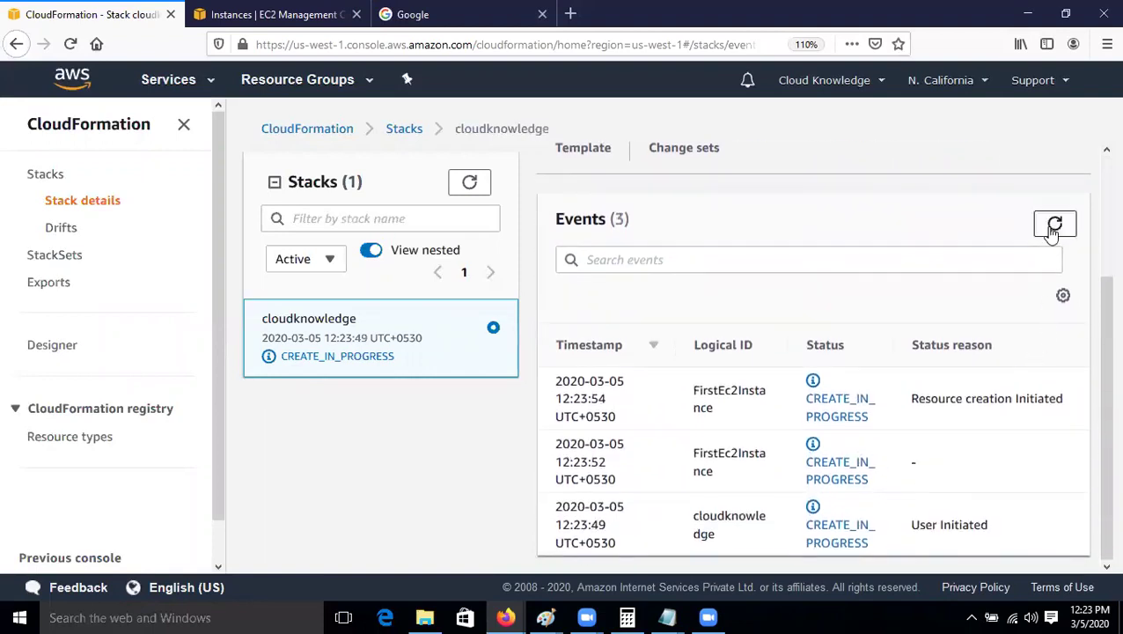
{"action": "left_click", "coordinate": [1055, 226]}
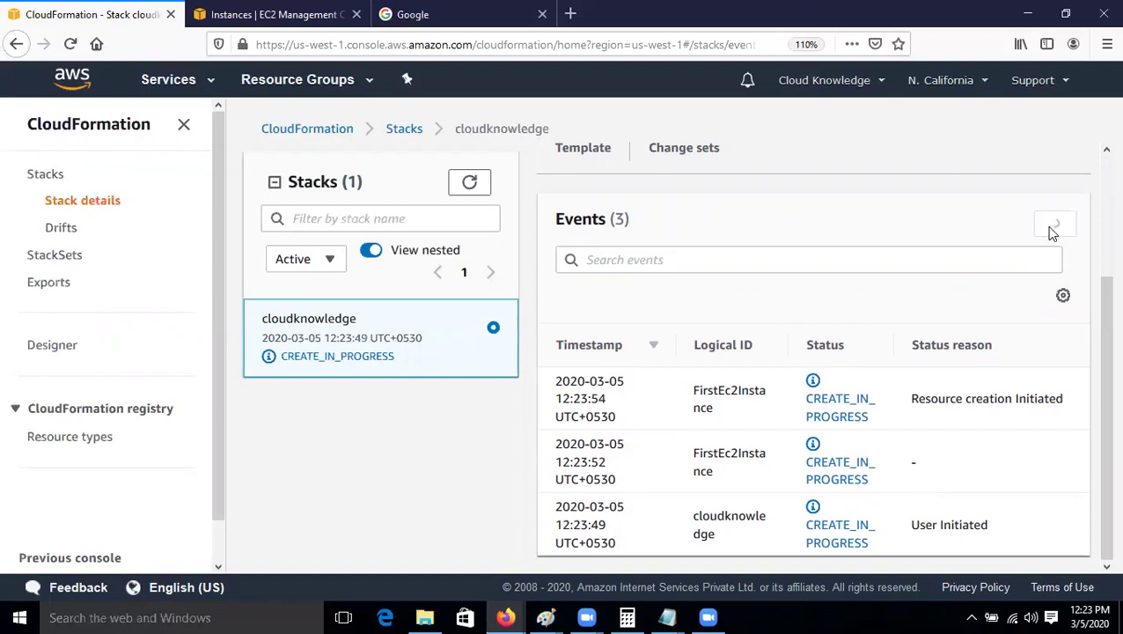
{"action": "left_click", "coordinate": [1053, 227]}
{"action": "left_click", "coordinate": [1053, 227]}
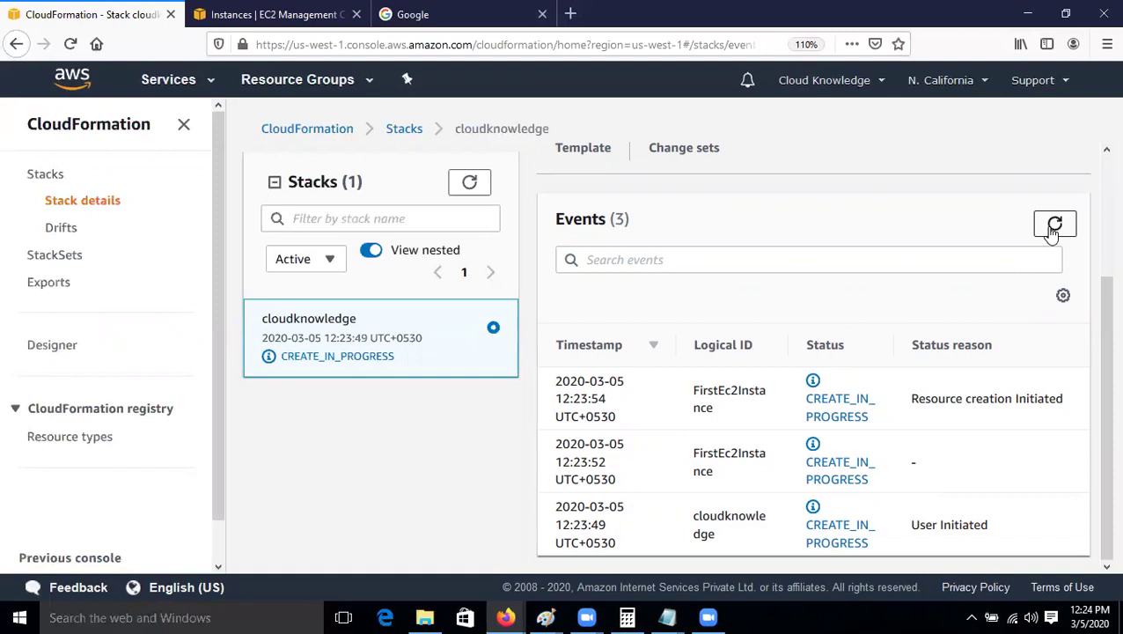
{"action": "left_click", "coordinate": [1053, 227]}
{"action": "left_click", "coordinate": [1053, 227]}
{"action": "left_click", "coordinate": [1055, 226]}
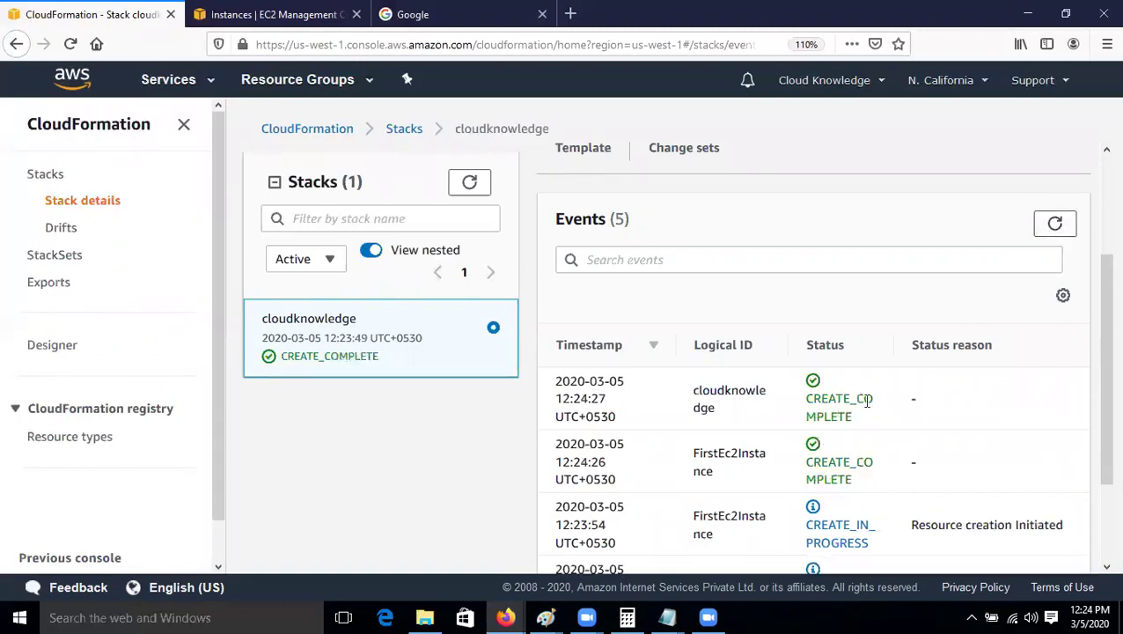
{"action": "scroll", "coordinate": [764, 388], "scroll_direction": "up", "scroll_amount": 3}
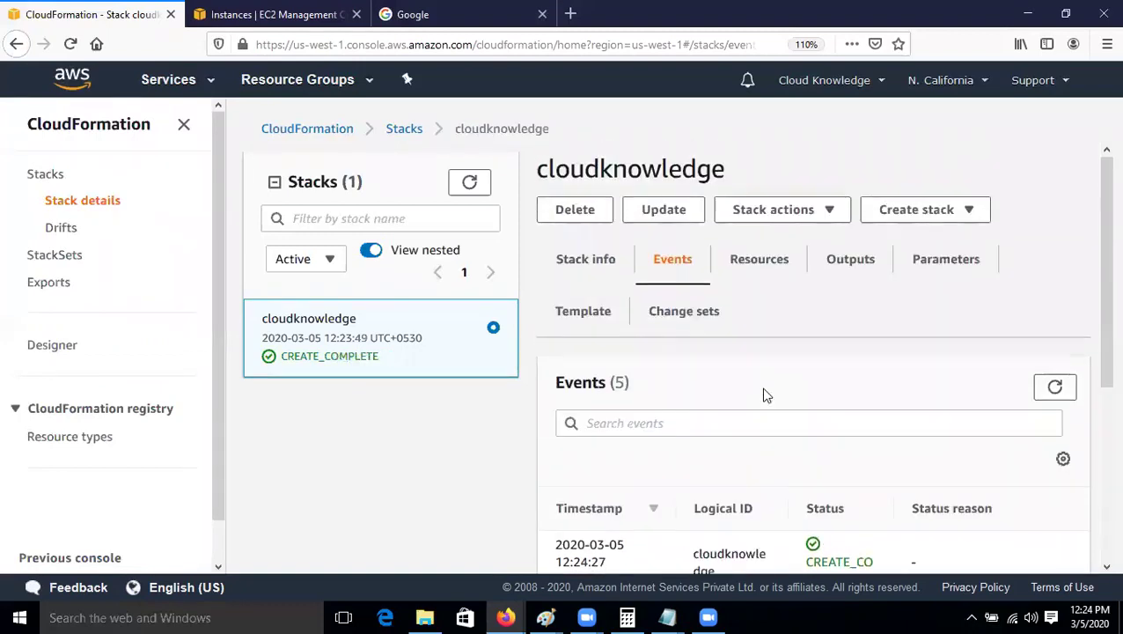
Step: Refresh the EC2 instances list and examine the new cloudknowledge instance's name, type, availability zone and key name
{"action": "left_click", "coordinate": [232, 11]}
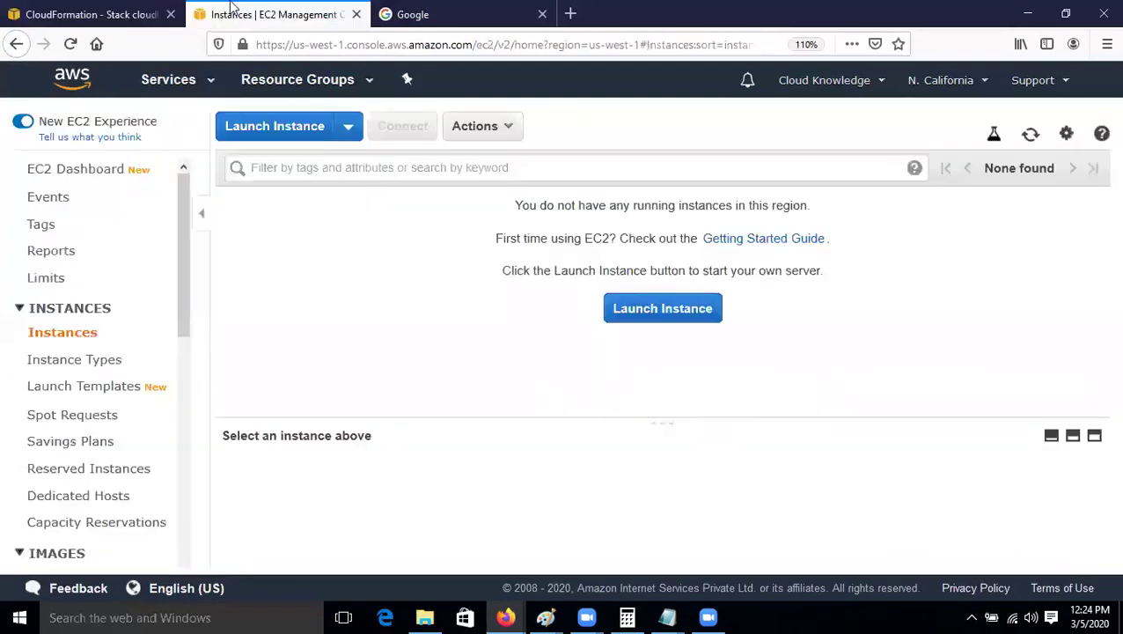
{"action": "left_click", "coordinate": [1031, 136]}
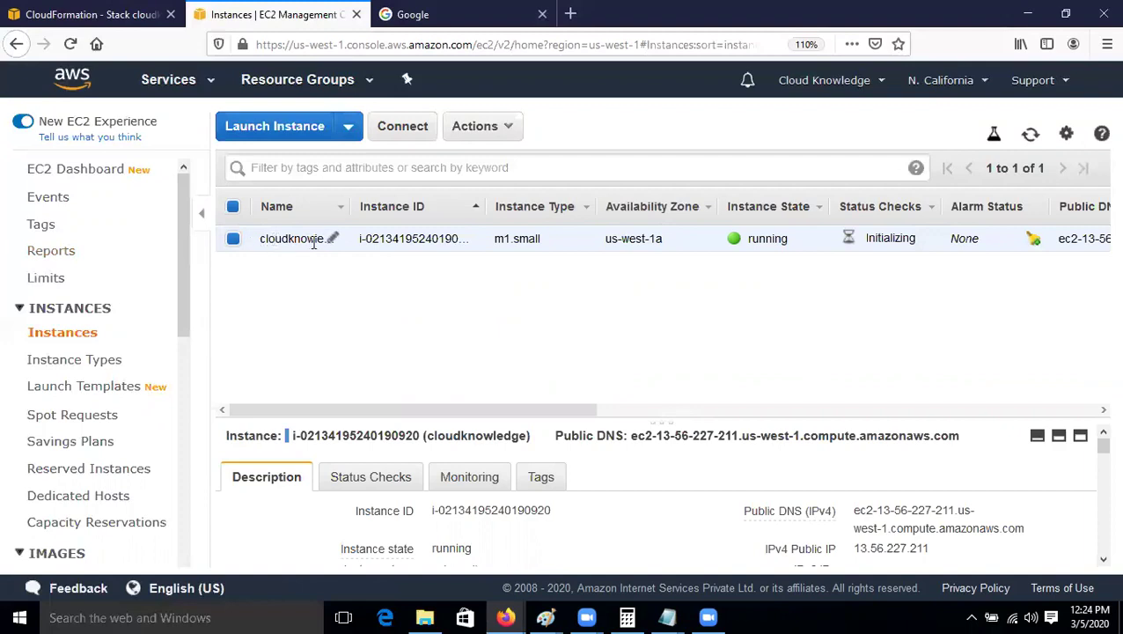
{"action": "left_click_drag", "start_coordinate": [252, 240], "coordinate": [326, 238]}
{"action": "left_click_drag", "start_coordinate": [492, 247], "coordinate": [530, 242]}
{"action": "left_click_drag", "start_coordinate": [604, 243], "coordinate": [656, 245]}
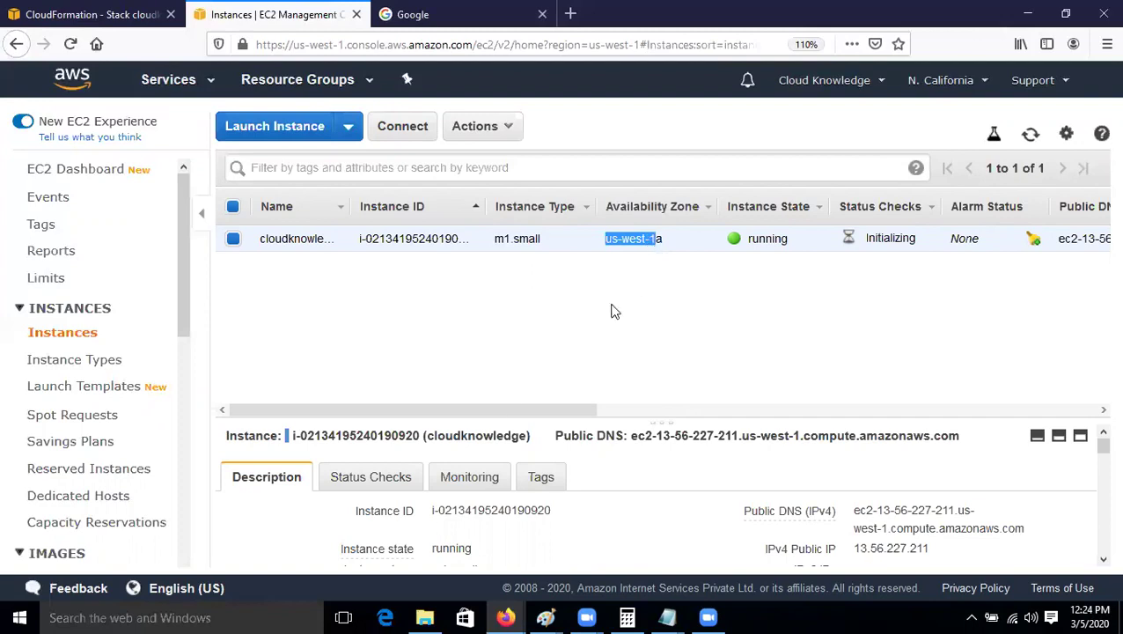
{"action": "left_click_drag", "start_coordinate": [558, 410], "coordinate": [854, 387]}
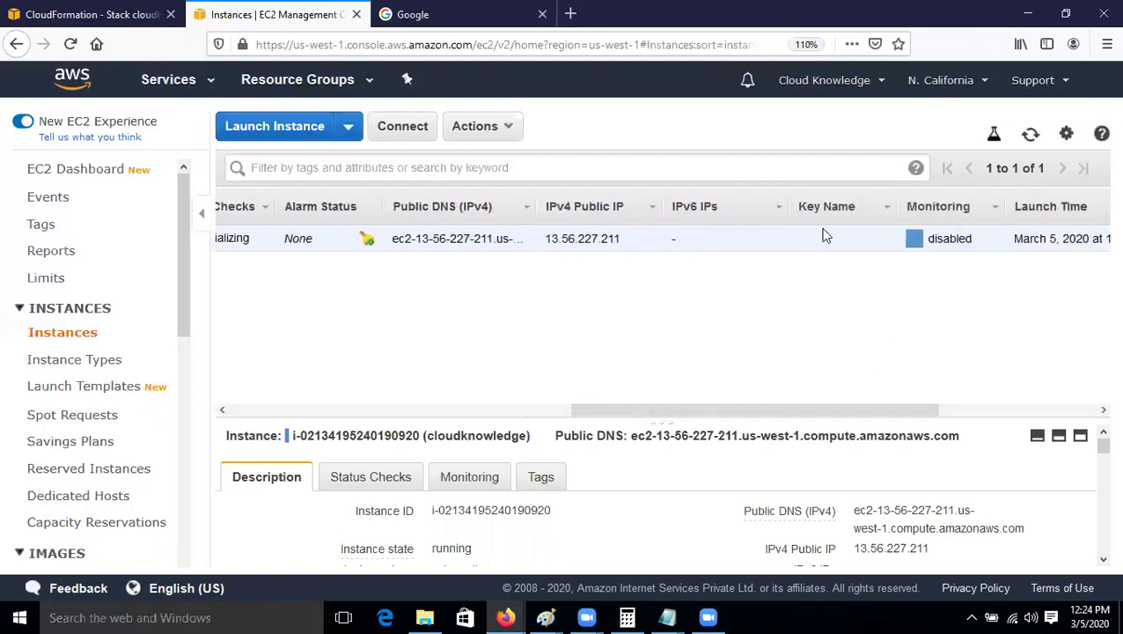
{"action": "key", "text": "ctrl+a"}
{"action": "left_click", "coordinate": [760, 299]}
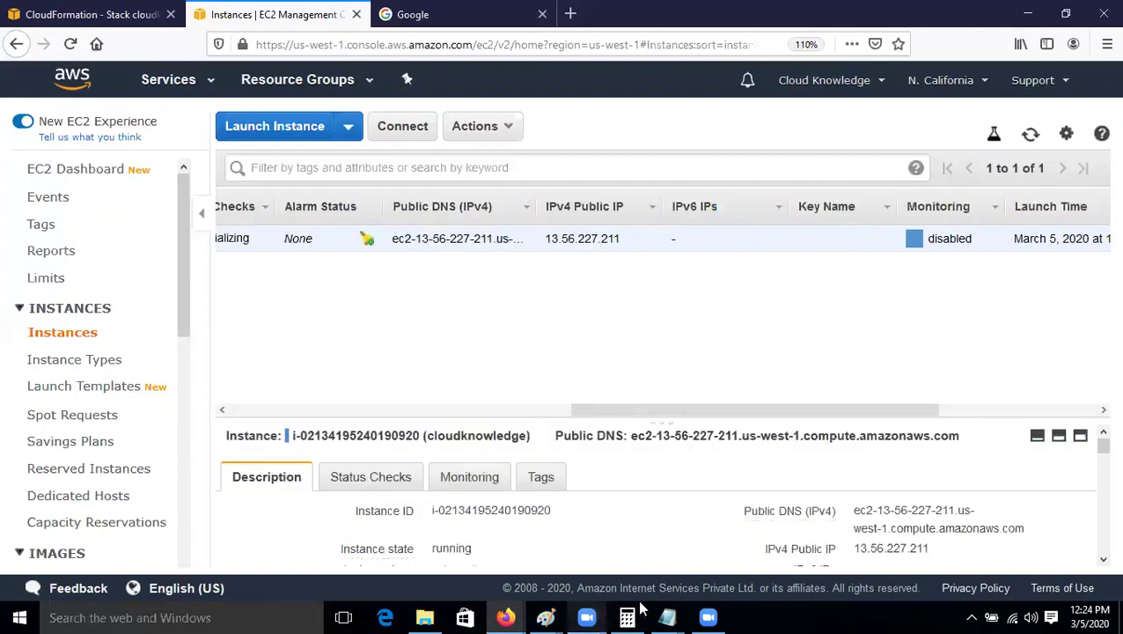
Step: Compare the cloudknowledgecode template in Notepad with the template stored in the cloudknowledge CloudFormation stack
{"action": "mouse_move", "coordinate": [667, 617]}
{"action": "left_click", "coordinate": [727, 539]}
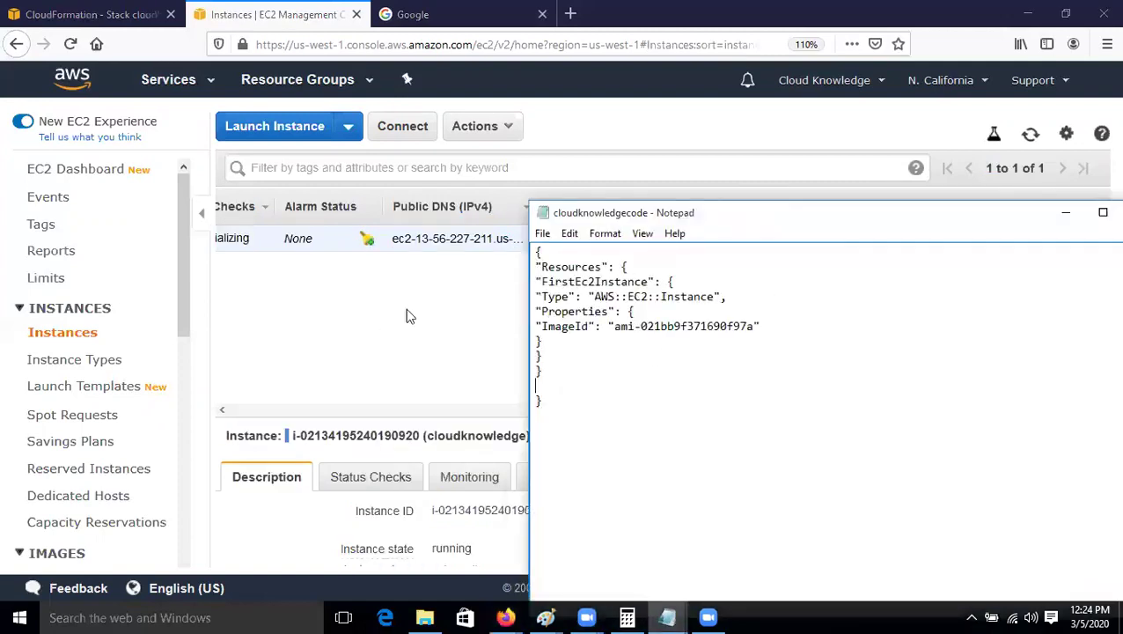
{"action": "left_click", "coordinate": [385, 326]}
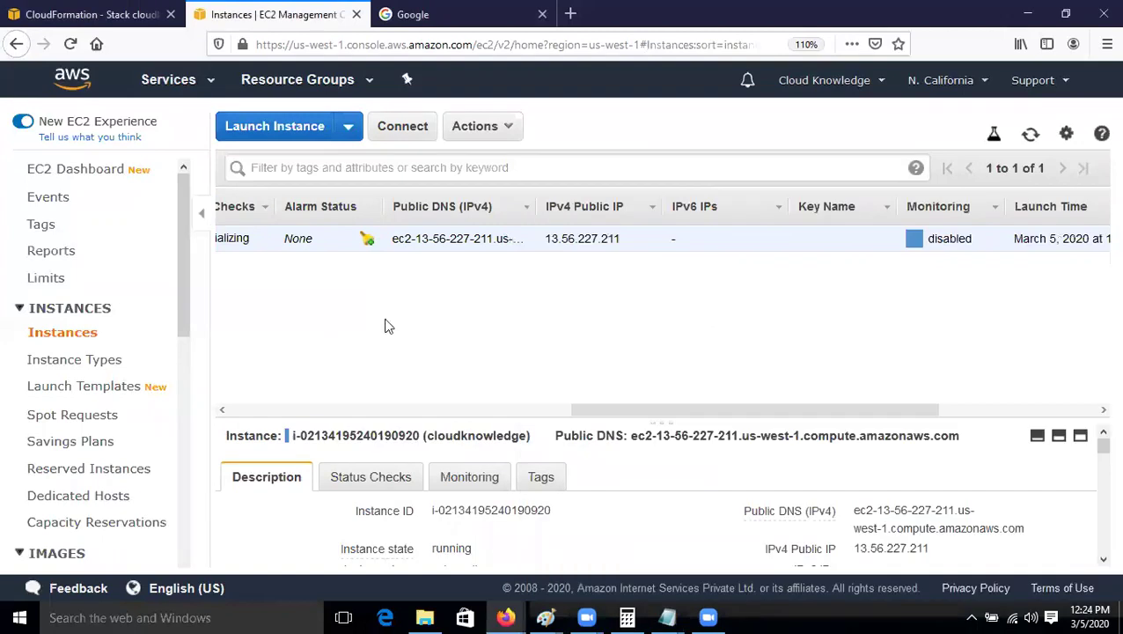
{"action": "left_click", "coordinate": [76, 11]}
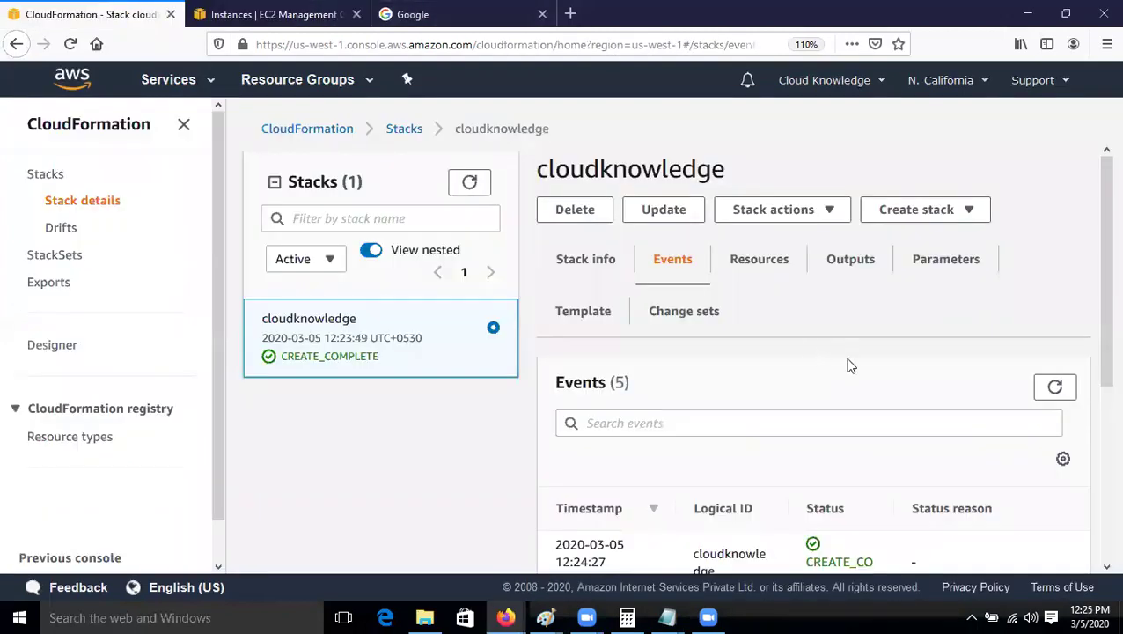
{"action": "left_click", "coordinate": [591, 320]}
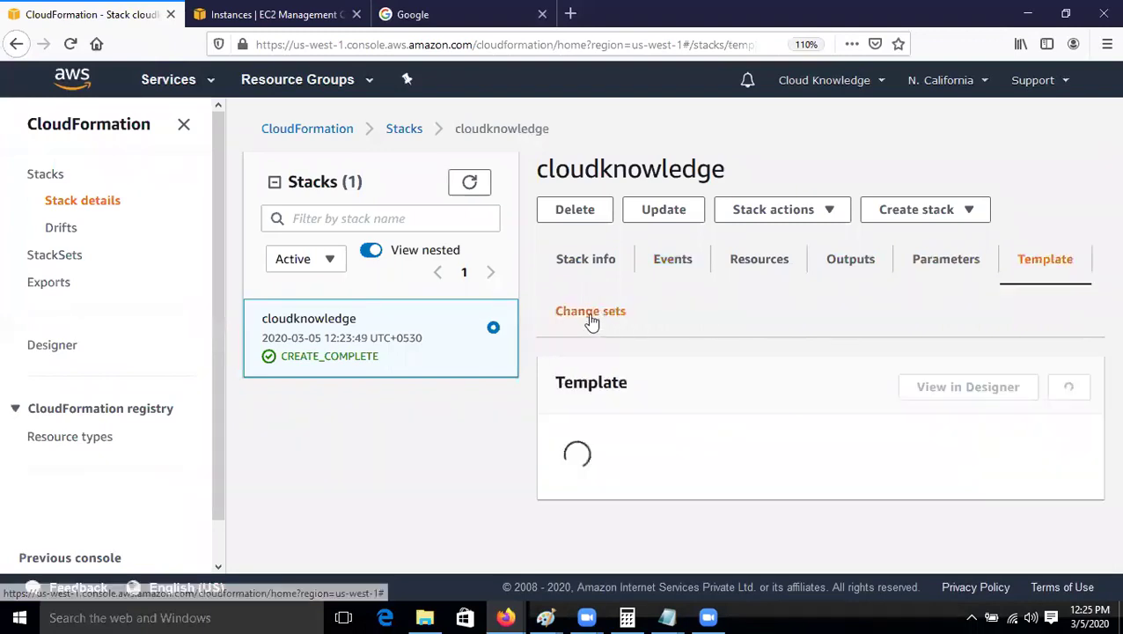
{"action": "scroll", "coordinate": [566, 388], "scroll_direction": "down", "scroll_amount": 2}
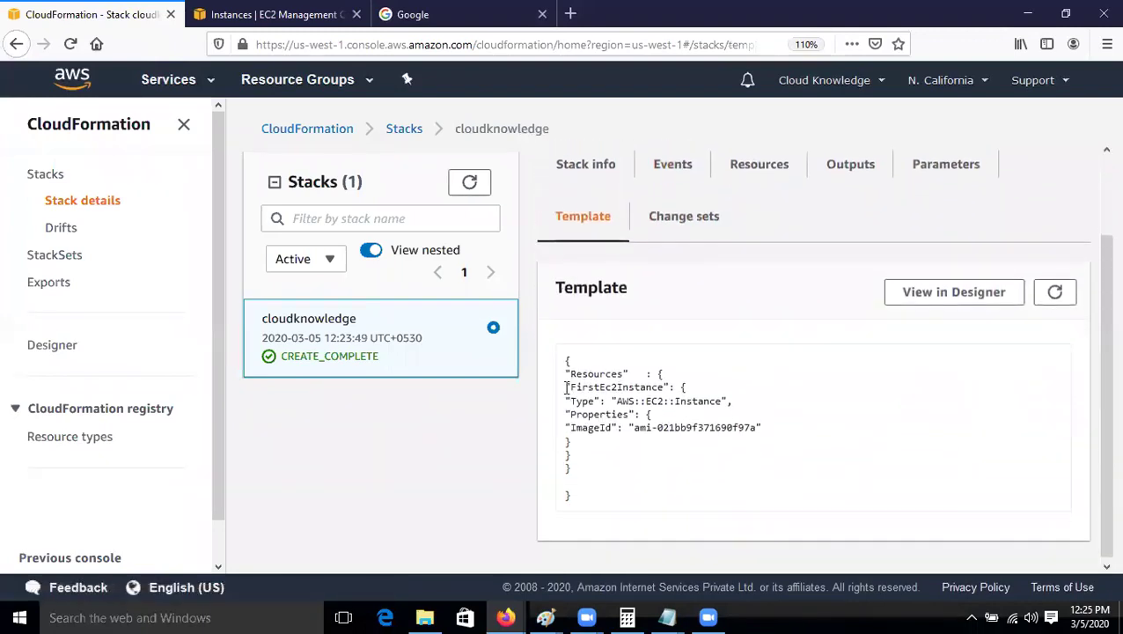
{"action": "left_click_drag", "start_coordinate": [565, 358], "coordinate": [710, 509]}
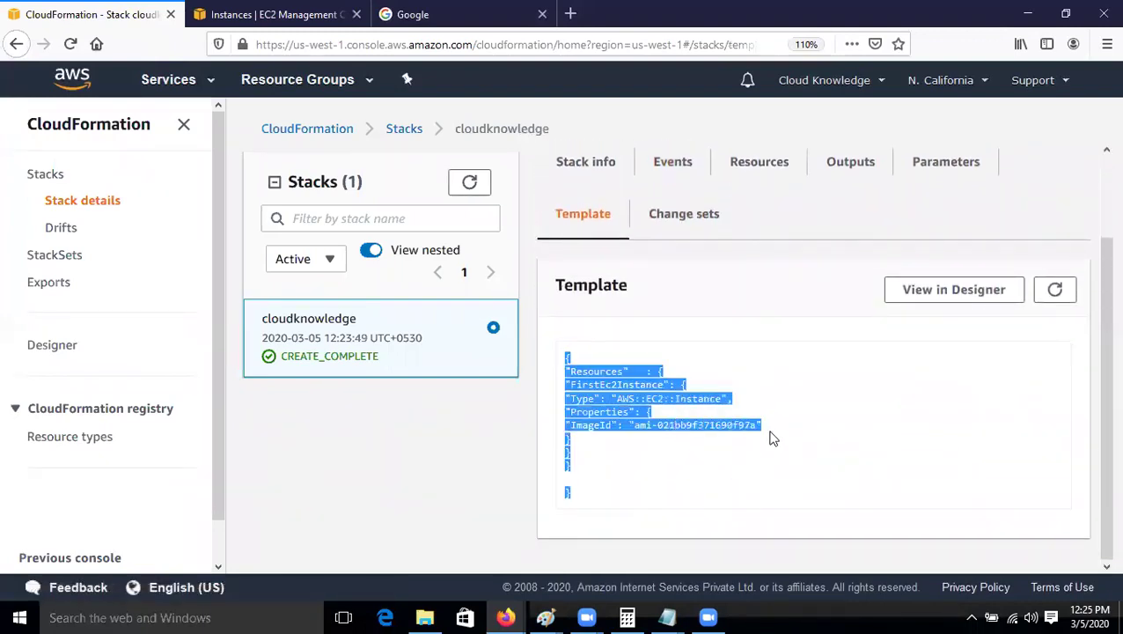
Step: Refresh the EC2 instances list, and review the complete cloudknowledgecode template in a maximized Notepad window before restoring its size
{"action": "left_click", "coordinate": [291, 12]}
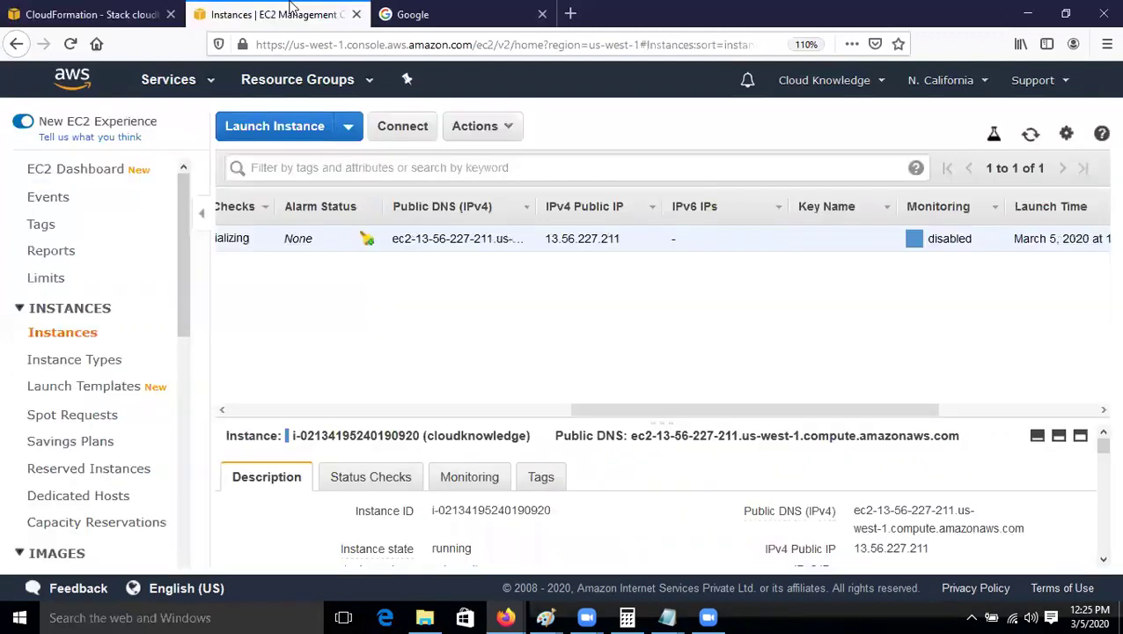
{"action": "left_click", "coordinate": [1031, 139]}
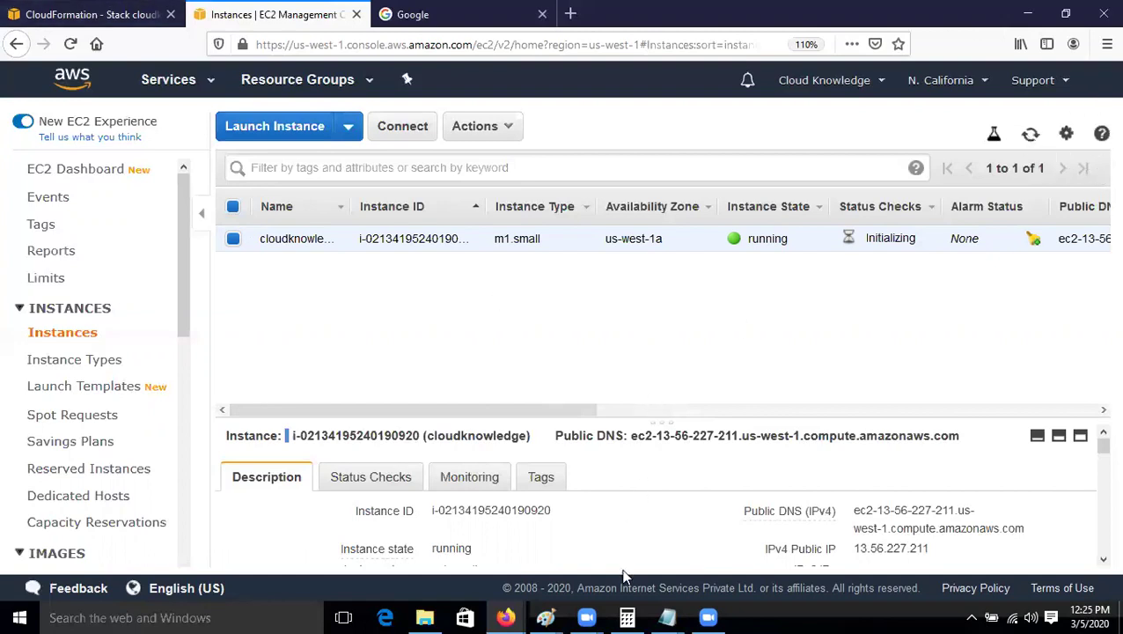
{"action": "mouse_move", "coordinate": [674, 616]}
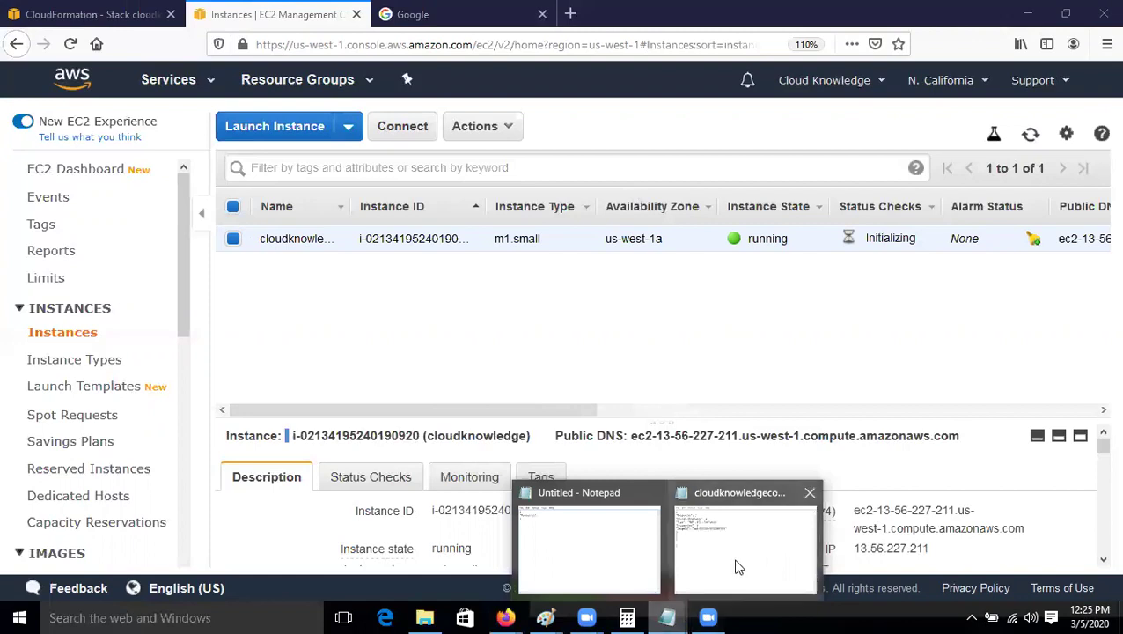
{"action": "left_click", "coordinate": [737, 563]}
{"action": "double_click", "coordinate": [801, 220]}
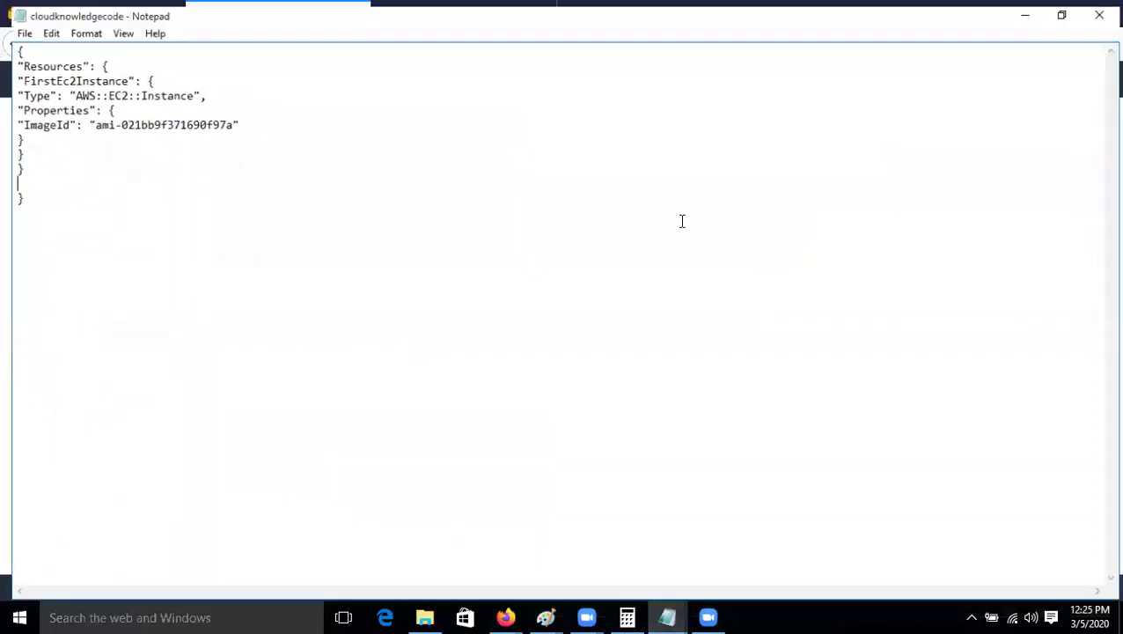
{"action": "left_click_drag", "start_coordinate": [8, 44], "coordinate": [136, 285]}
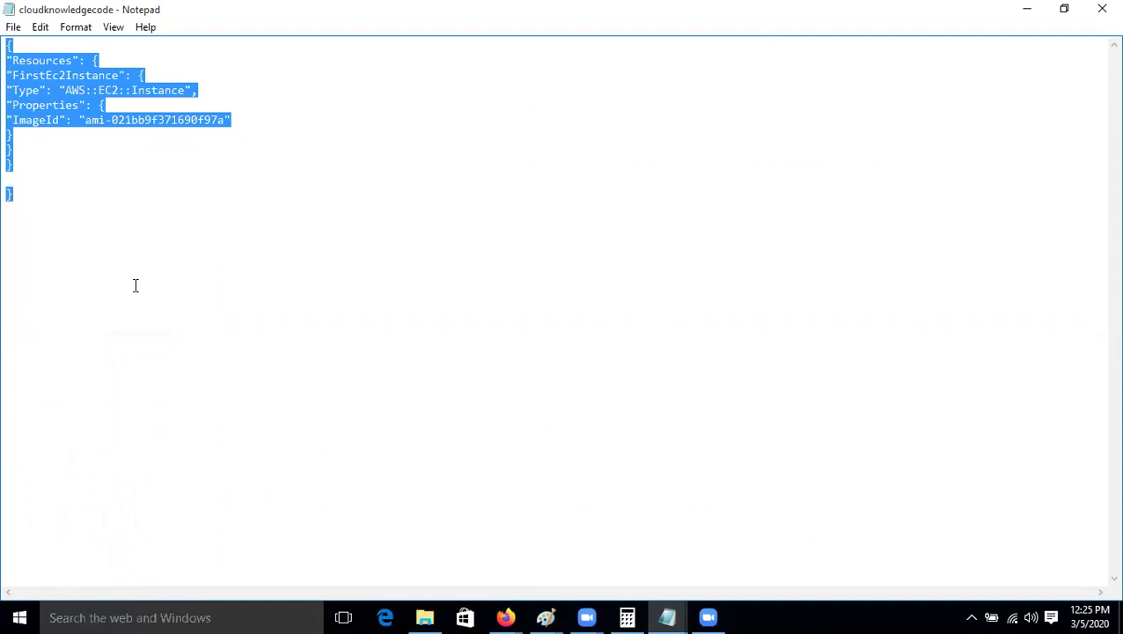
{"action": "left_click", "coordinate": [84, 269]}
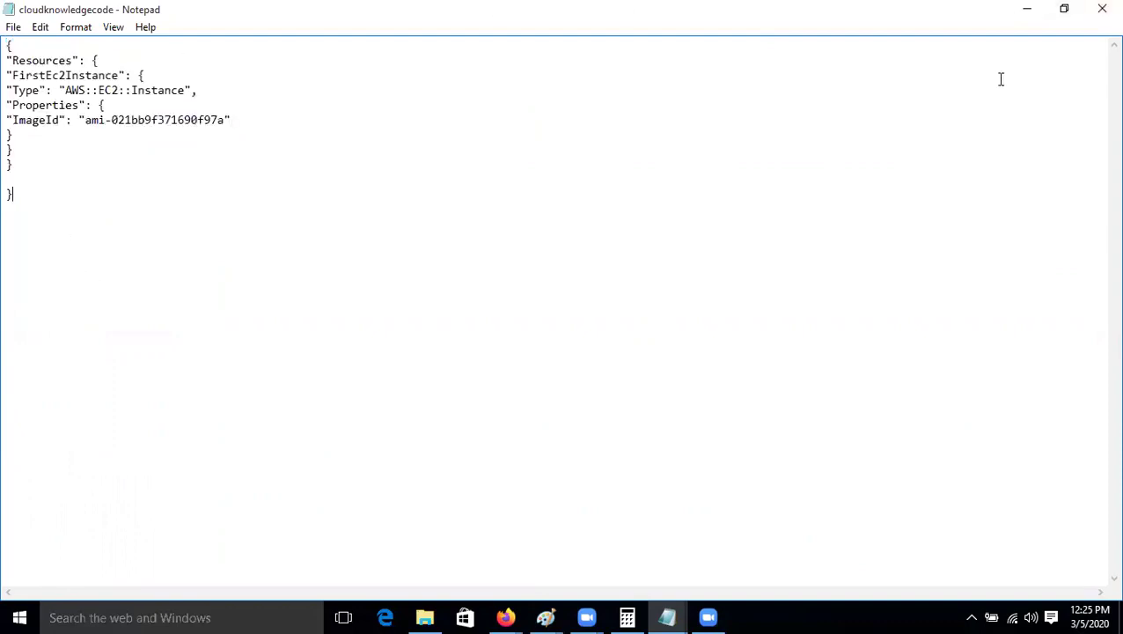
{"action": "left_click", "coordinate": [1064, 8]}
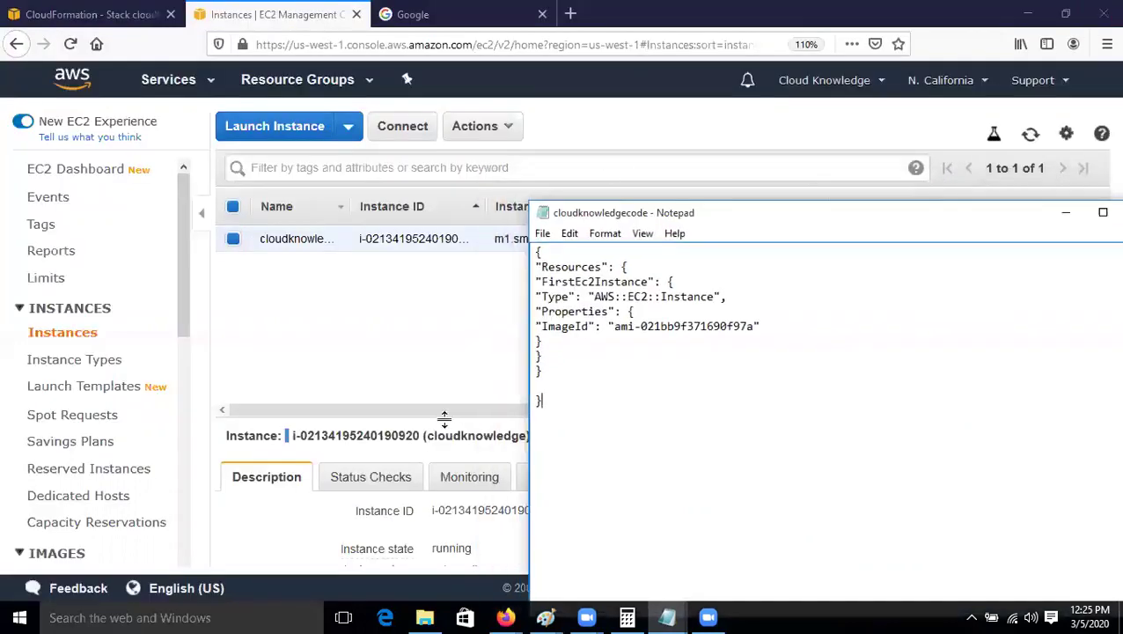
Step: Return to the EC2 instances list and refresh it to recheck the cloudknowledge instance's status
{"action": "left_click", "coordinate": [456, 348]}
{"action": "left_click", "coordinate": [1040, 146]}
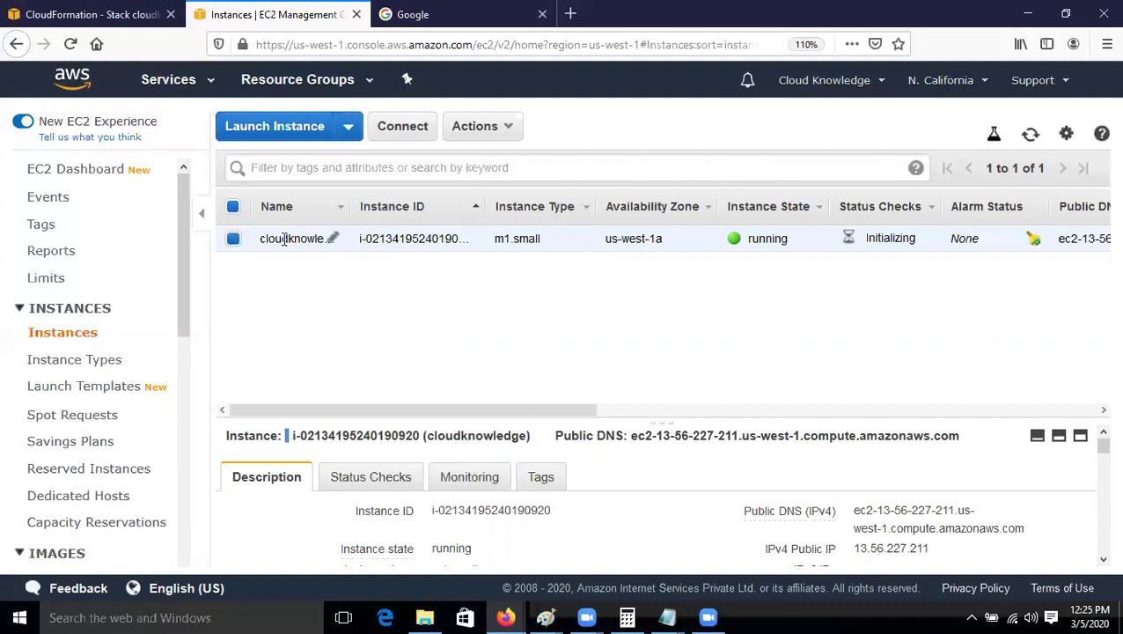
{"action": "left_click", "coordinate": [1030, 133]}
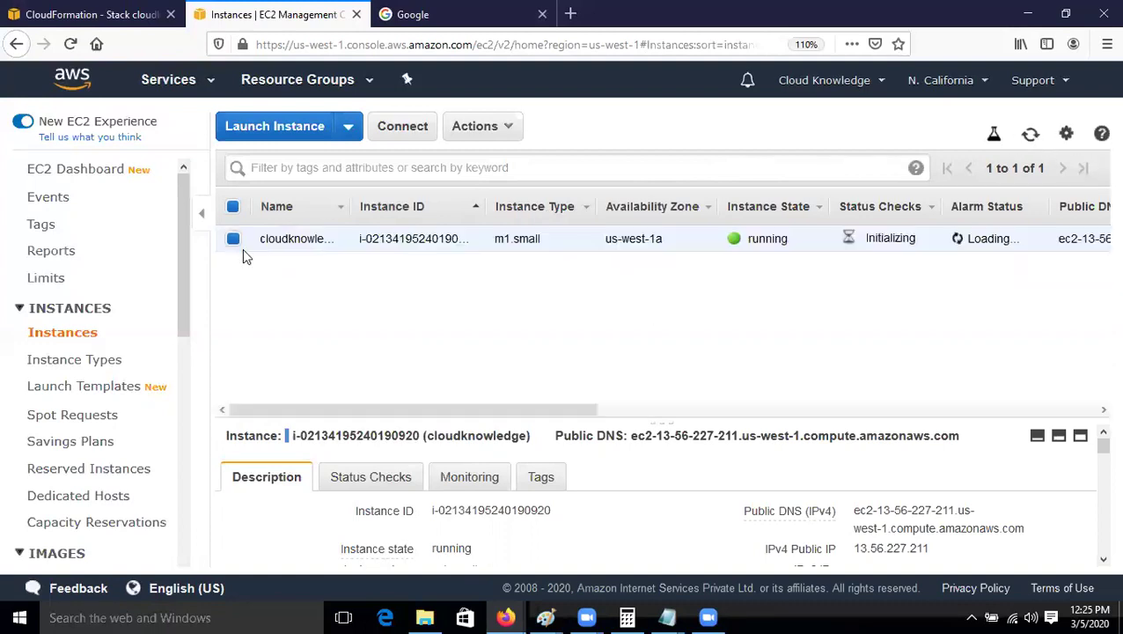
Step: Delete the cloudknowledge stack in CloudFormation and confirm the deletion
{"action": "left_click", "coordinate": [104, 7]}
{"action": "scroll", "coordinate": [829, 317], "scroll_direction": "up", "scroll_amount": 2}
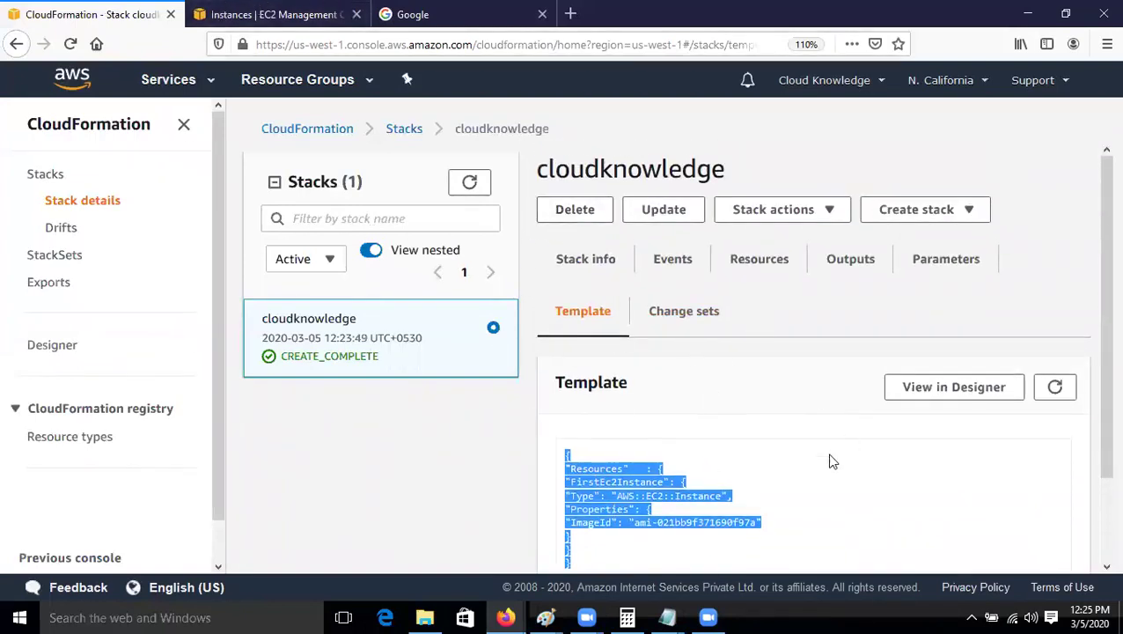
{"action": "left_click", "coordinate": [568, 217]}
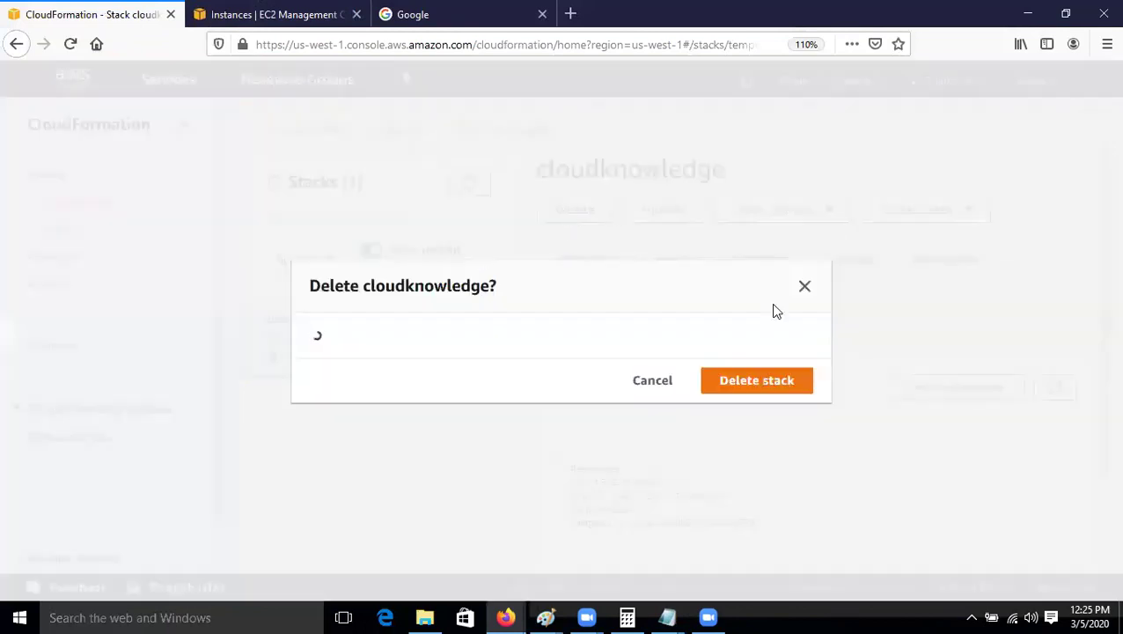
{"action": "left_click", "coordinate": [787, 399]}
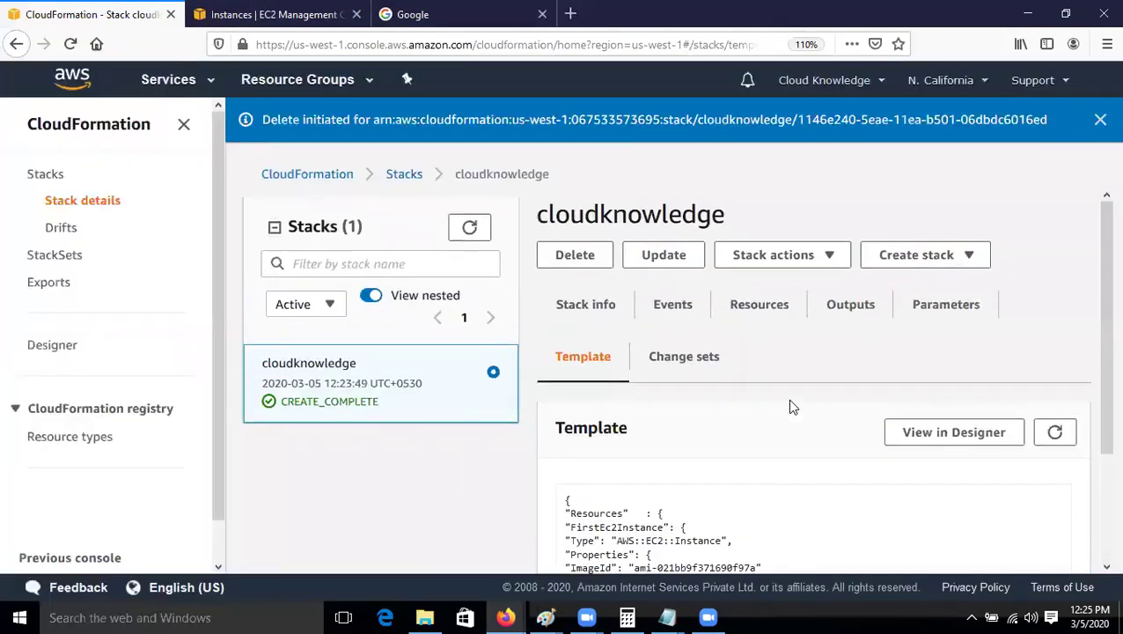
Step: Refresh the EC2 instances list to check the instance's state after the stack deletion, and bring up the cloudknowledgecode template in Notepad
{"action": "left_click", "coordinate": [278, 14]}
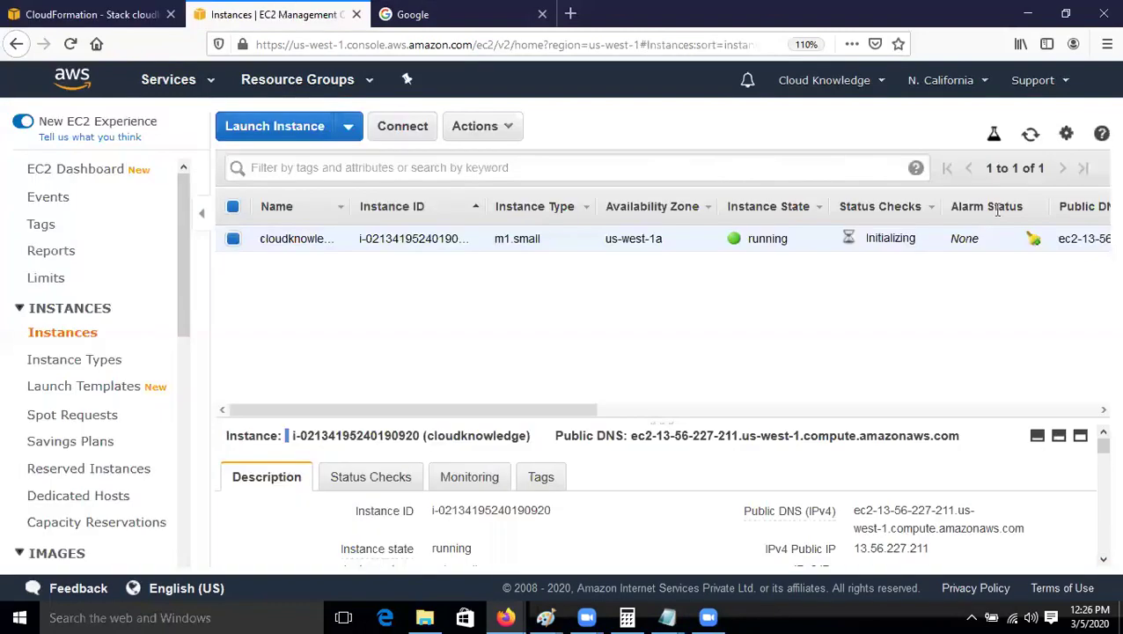
{"action": "left_click", "coordinate": [1030, 134]}
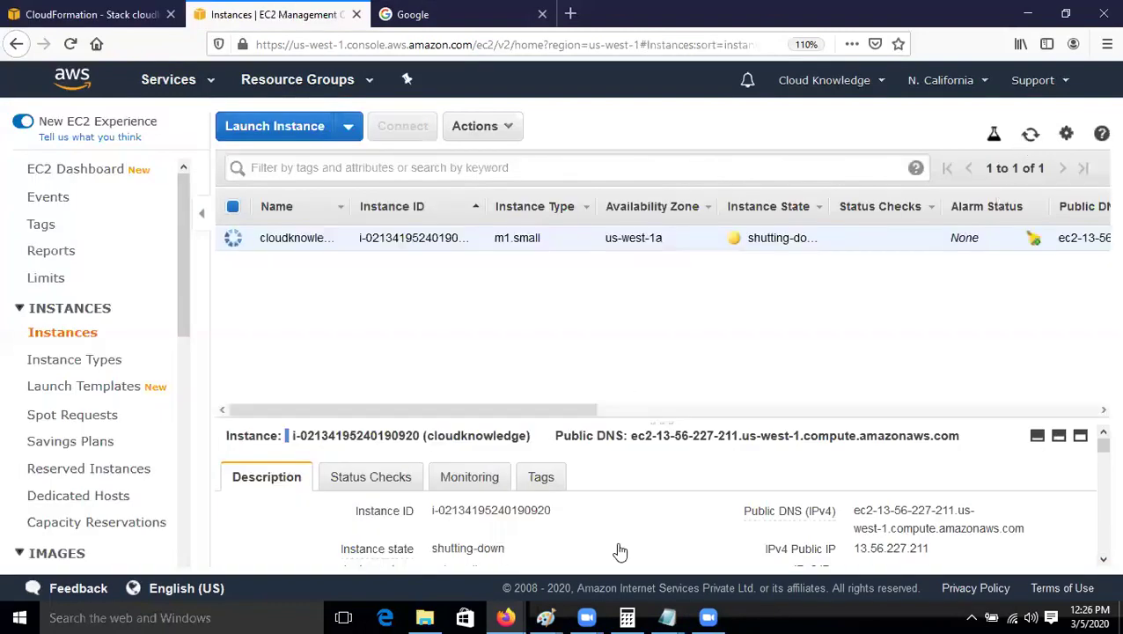
{"action": "mouse_move", "coordinate": [673, 616]}
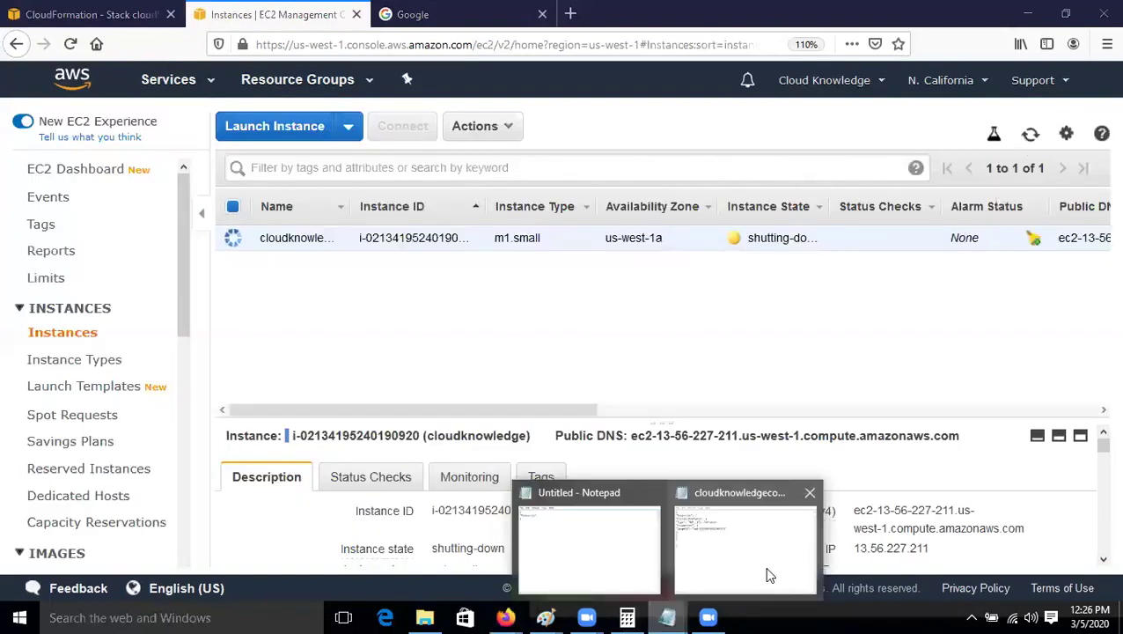
{"action": "left_click", "coordinate": [766, 567]}
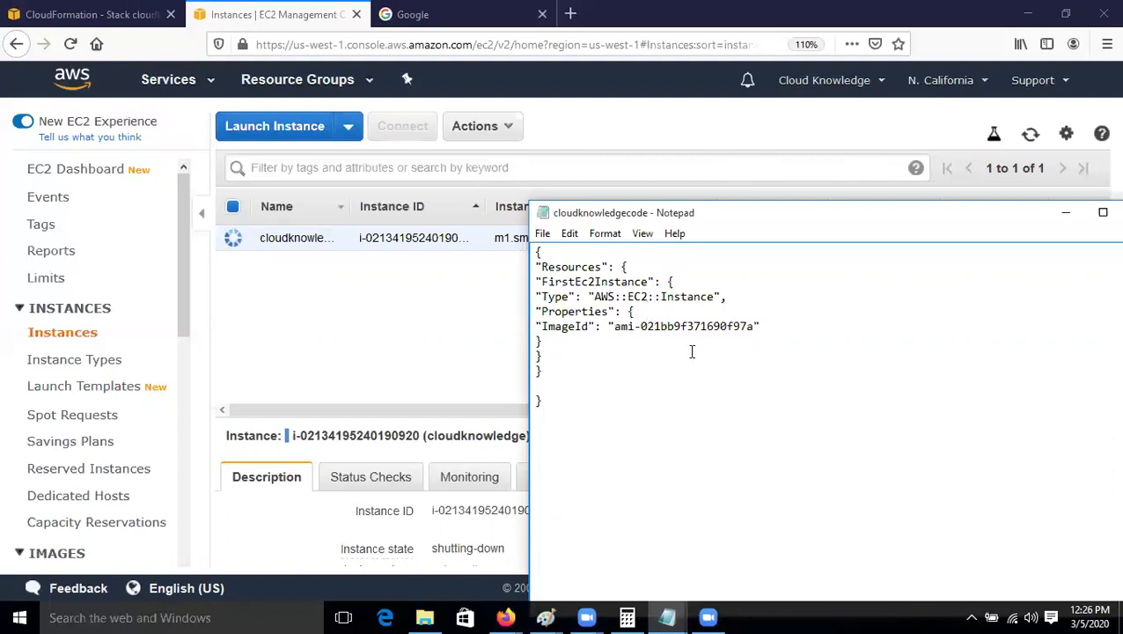
Step: Return to the cloudknowledge stack in CloudFormation and refresh its template and the stacks list repeatedly to monitor the deletion
{"action": "left_click", "coordinate": [88, 14]}
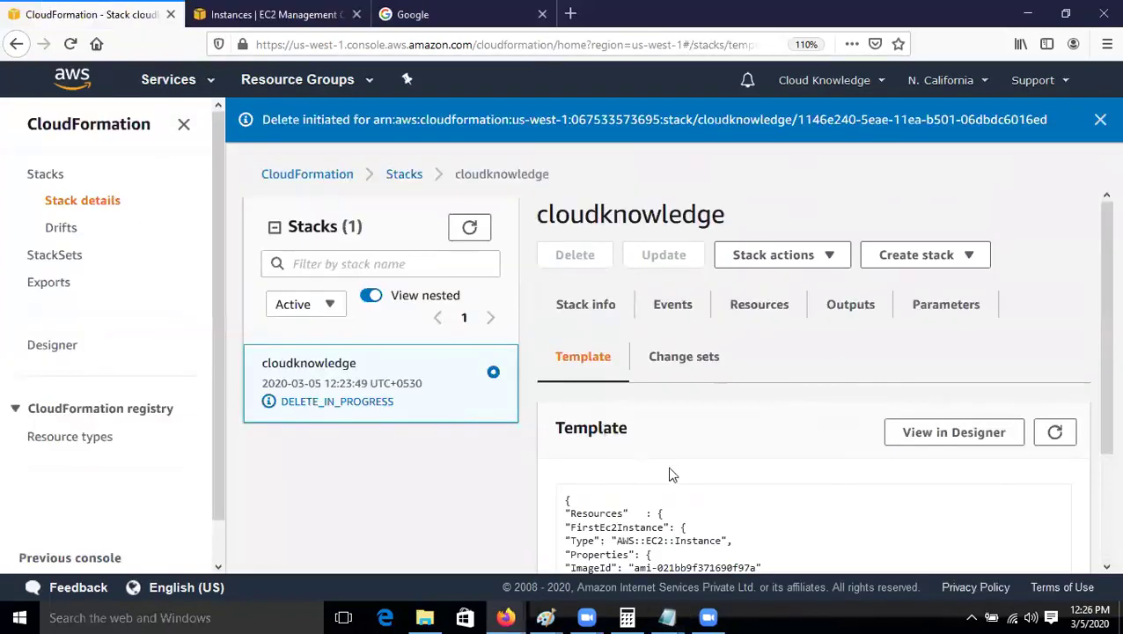
{"action": "left_click", "coordinate": [1056, 431]}
{"action": "left_click", "coordinate": [1055, 432]}
{"action": "left_click", "coordinate": [469, 228]}
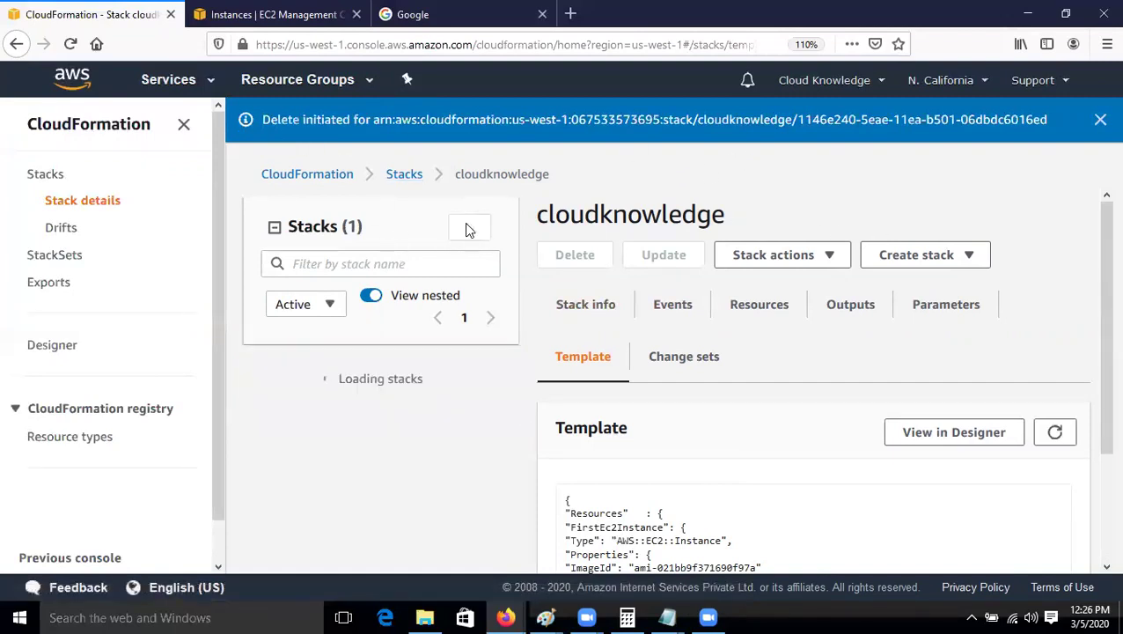
{"action": "left_click", "coordinate": [469, 228]}
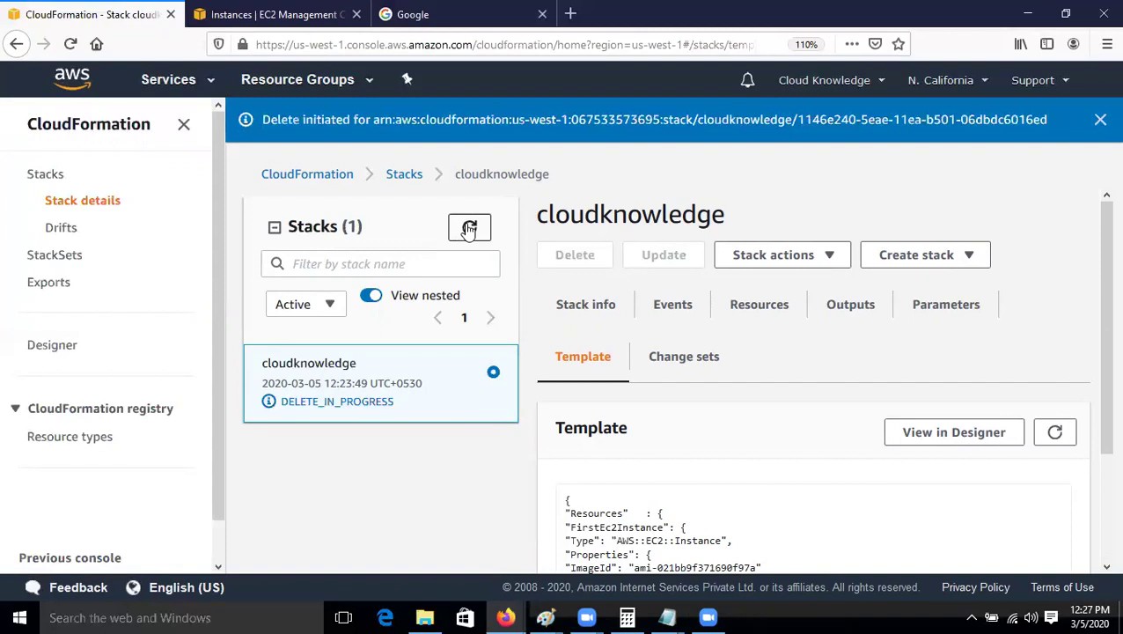
{"action": "left_click", "coordinate": [470, 232]}
{"action": "left_click", "coordinate": [478, 240]}
{"action": "left_click", "coordinate": [477, 240]}
Step: Recheck the cloudknowledge instance's state in the EC2 instances list, and refresh the stack's deletion status in CloudFormation
{"action": "left_click", "coordinate": [224, 10]}
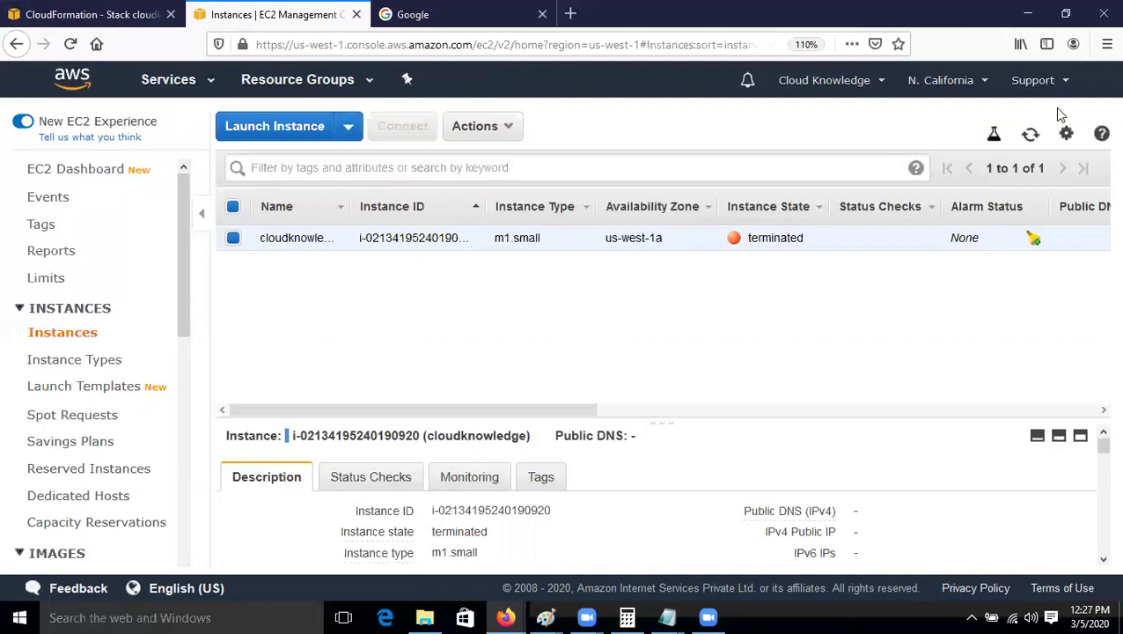
{"action": "left_click", "coordinate": [1031, 134]}
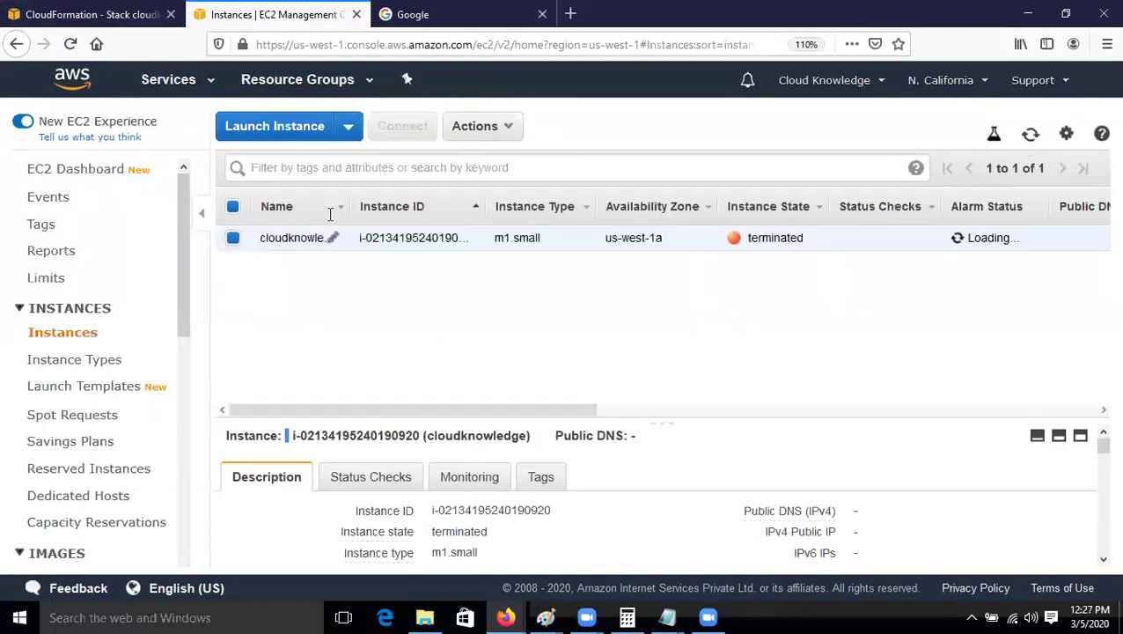
{"action": "left_click", "coordinate": [87, 15]}
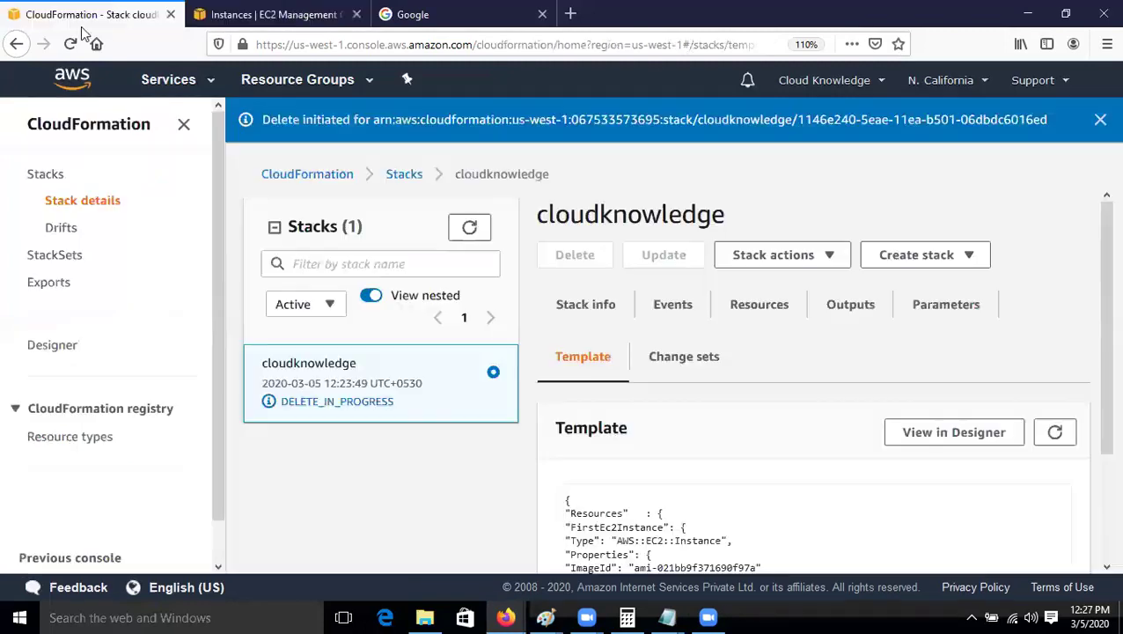
{"action": "left_click", "coordinate": [474, 230]}
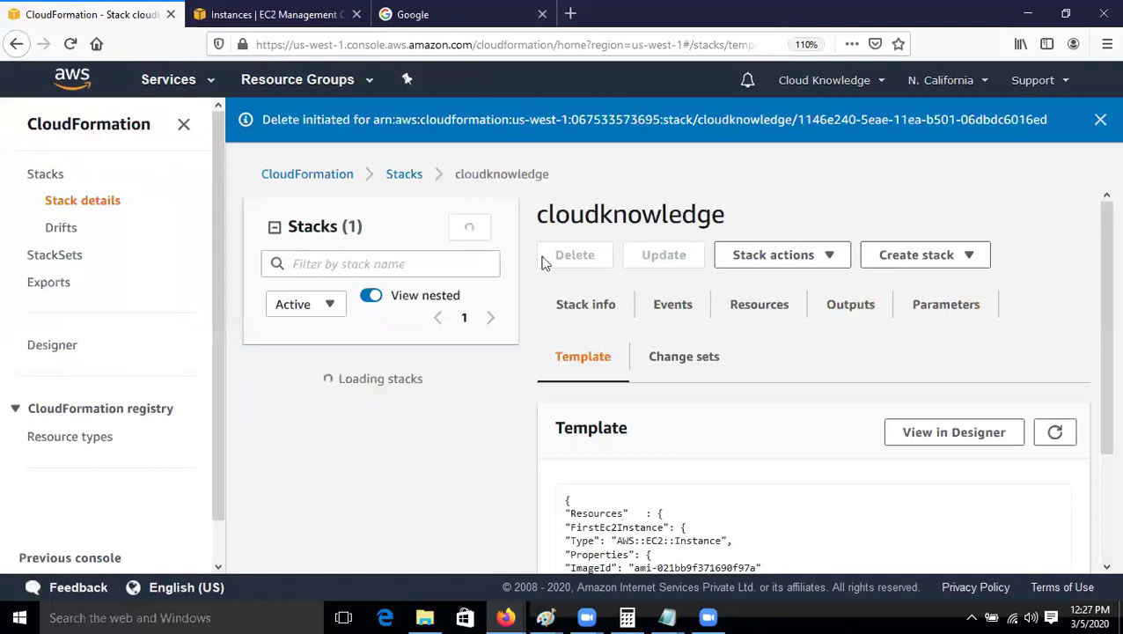
{"action": "left_click", "coordinate": [1055, 433]}
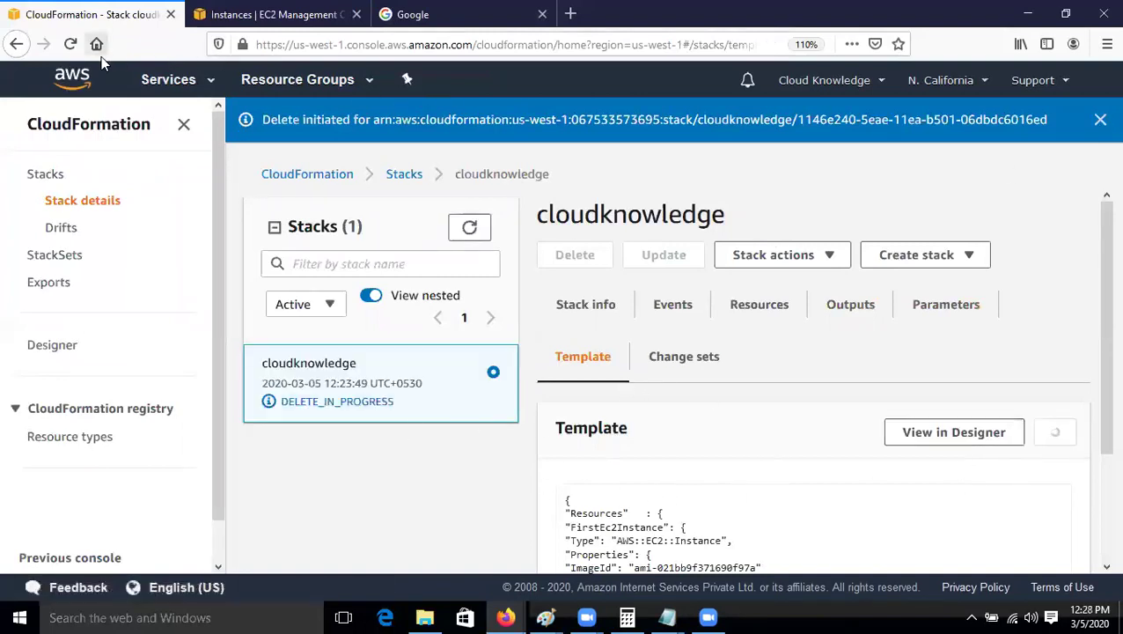
Step: Reload the cloudknowledge stack page and refresh the full CloudFormation stacks list to check the deletion
{"action": "left_click", "coordinate": [71, 43]}
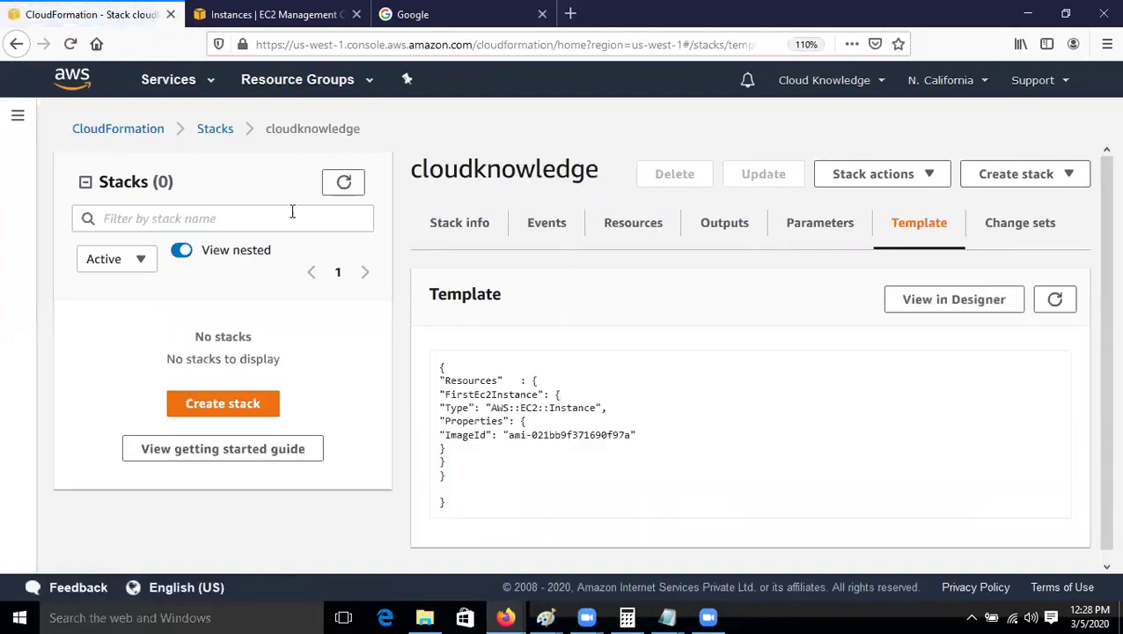
{"action": "left_click", "coordinate": [215, 132]}
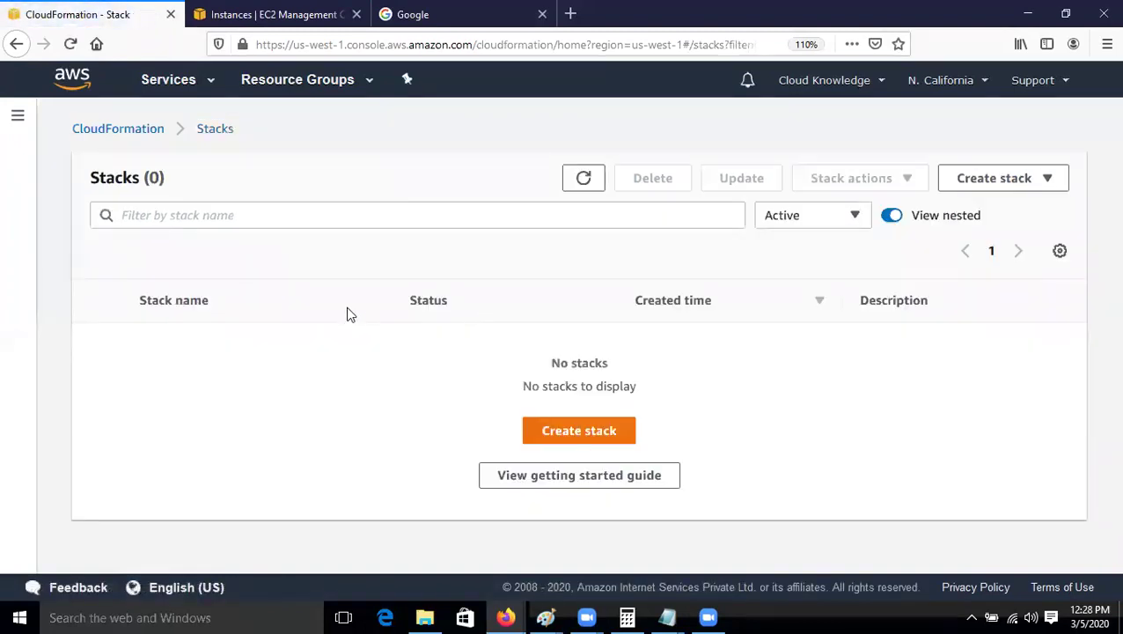
{"action": "left_click", "coordinate": [582, 180]}
Step: In Notepad, shorten the cloudknowledgecode template's ImageId to the invalid value ami-021bb9f371690f9 and save the file
{"action": "left_click", "coordinate": [667, 617]}
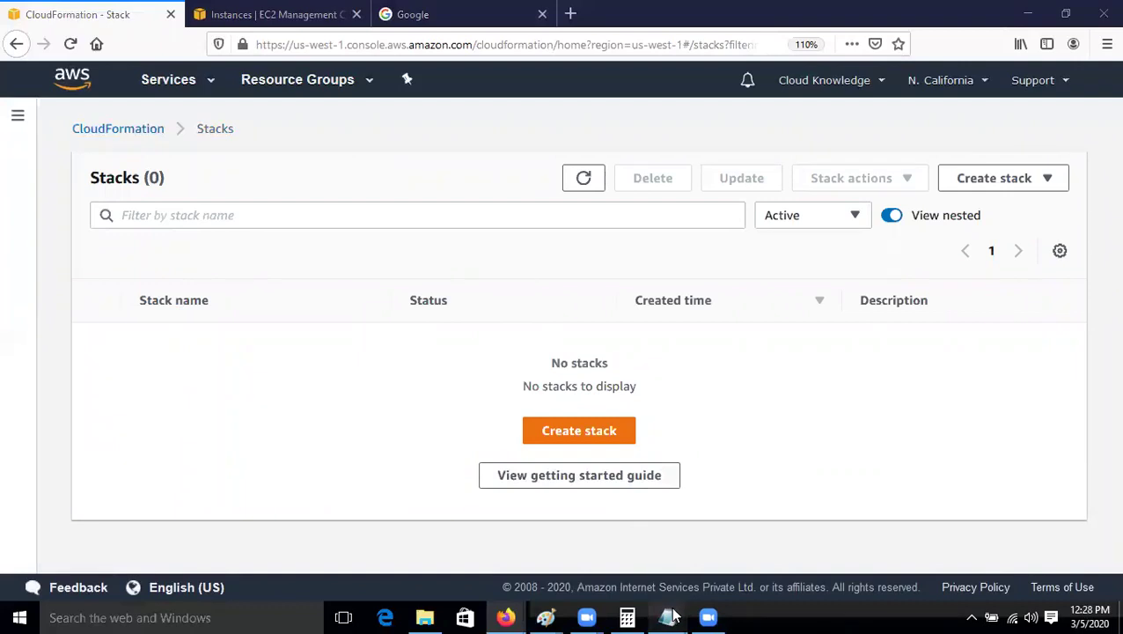
{"action": "left_click", "coordinate": [692, 580]}
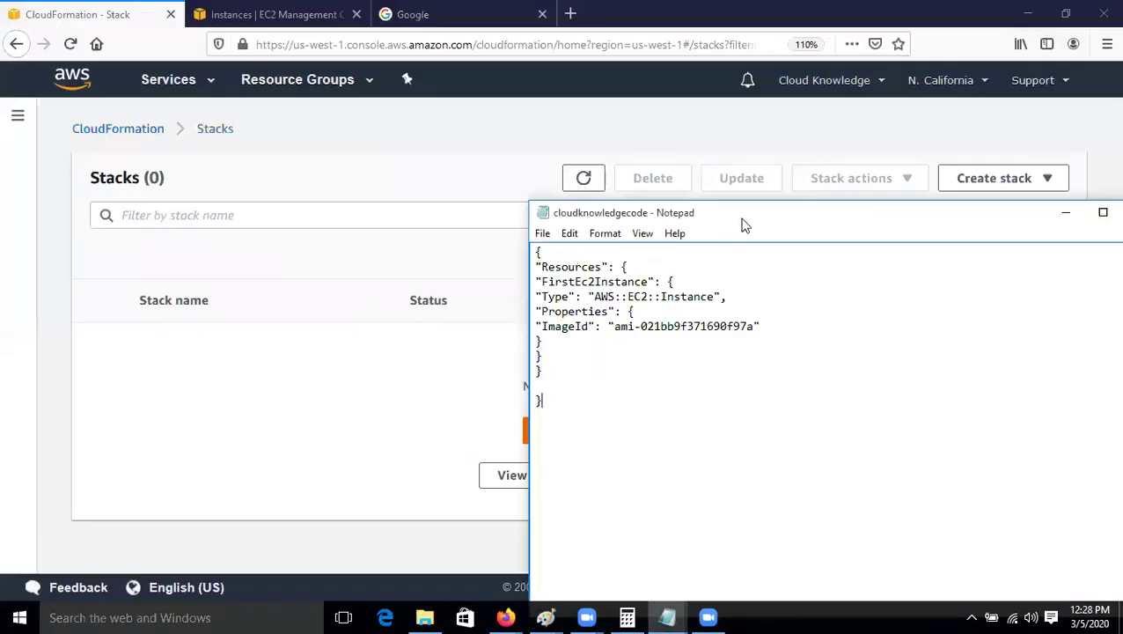
{"action": "left_click_drag", "start_coordinate": [670, 212], "coordinate": [456, 148]}
{"action": "left_click", "coordinate": [540, 263]}
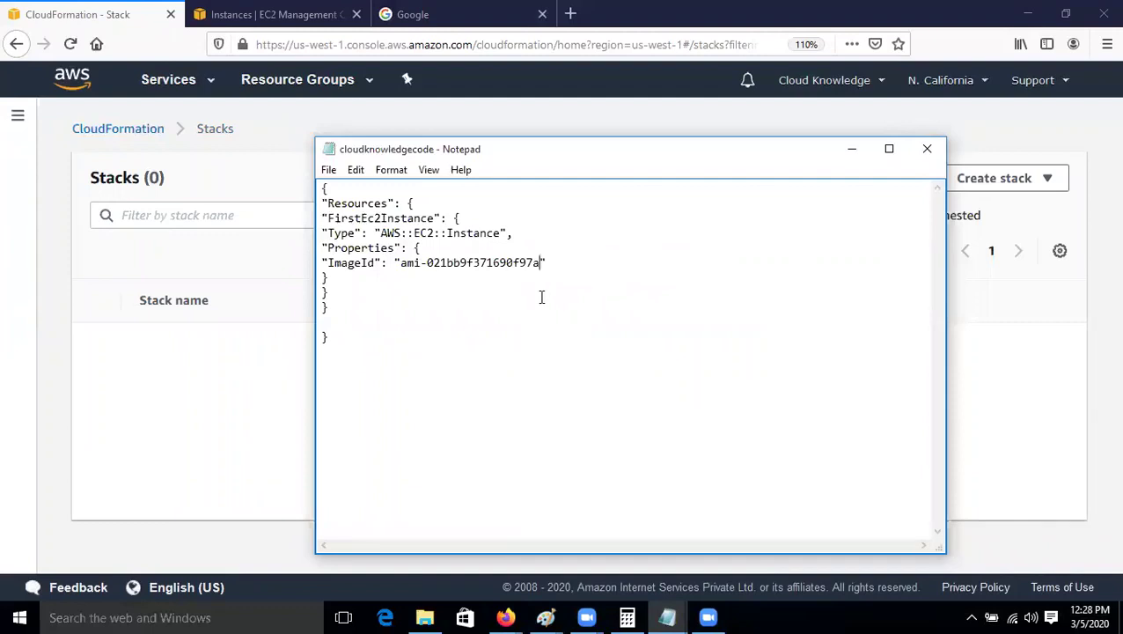
{"action": "key", "text": "BackSpace"}
{"action": "key", "text": "BackSpace"}
{"action": "left_click", "coordinate": [328, 170]}
{"action": "left_click", "coordinate": [372, 224]}
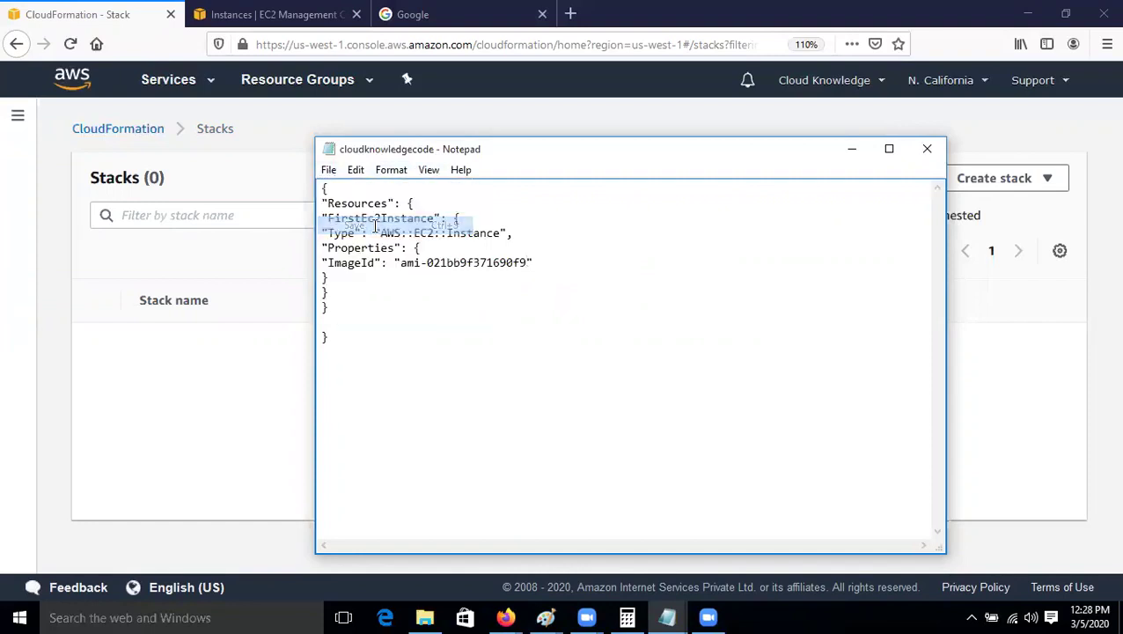
Step: Start a new CloudFormation stack using the uploaded template file cloudknowledgecode from the Desktop, and continue to the stack details
{"action": "left_click", "coordinate": [275, 293]}
{"action": "left_click", "coordinate": [564, 431]}
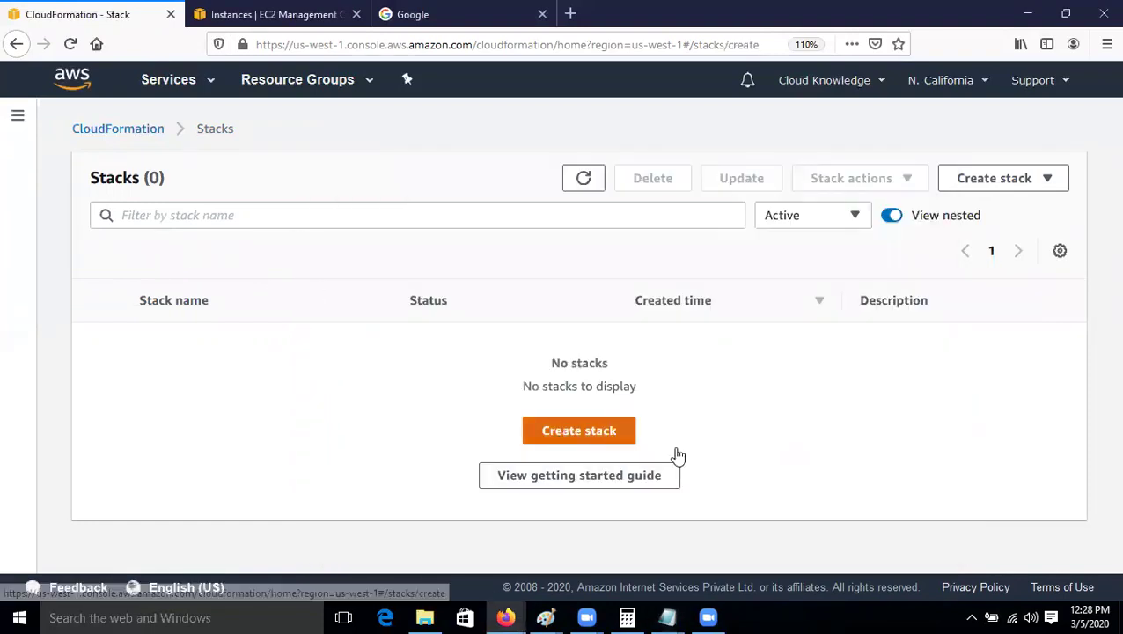
{"action": "scroll", "coordinate": [597, 423], "scroll_direction": "down", "scroll_amount": 3}
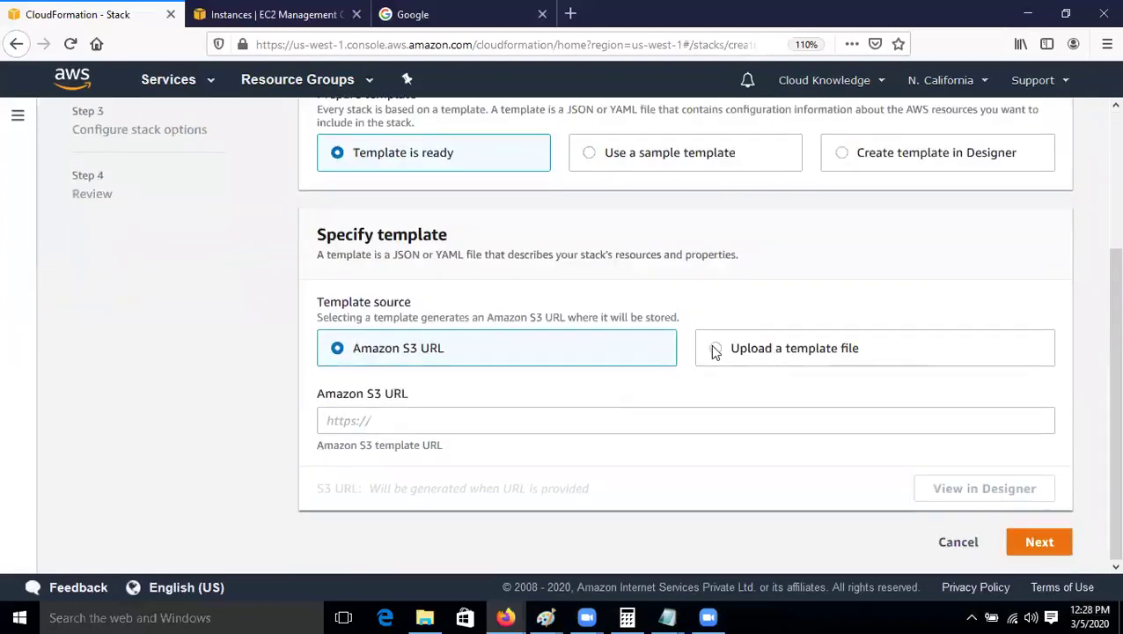
{"action": "left_click", "coordinate": [718, 348]}
{"action": "left_click", "coordinate": [378, 420]}
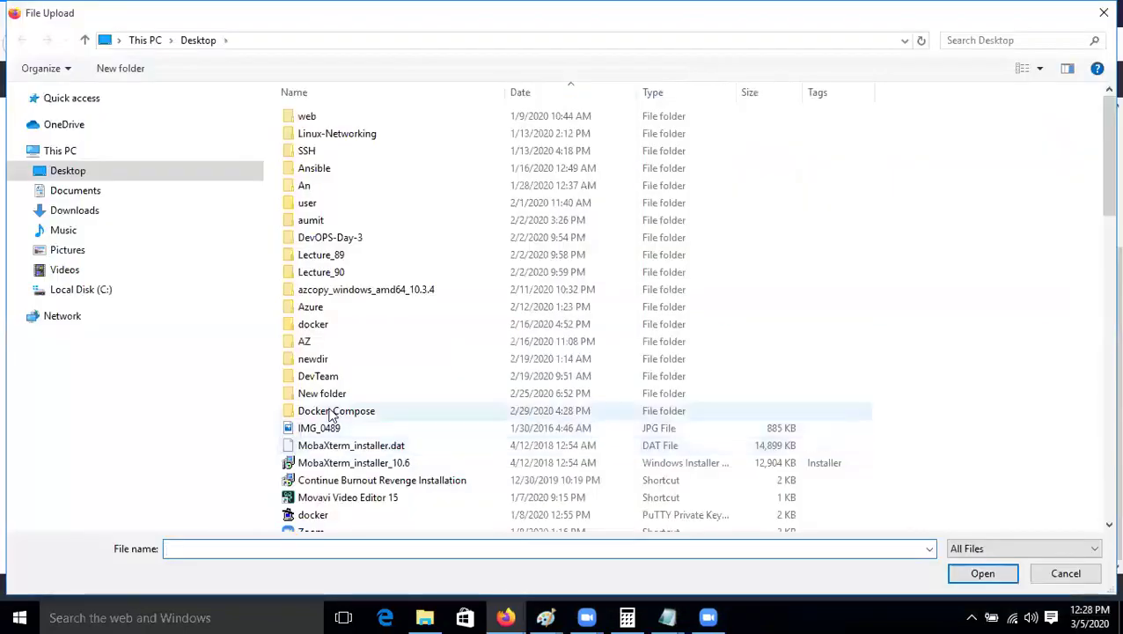
{"action": "left_click", "coordinate": [319, 464]}
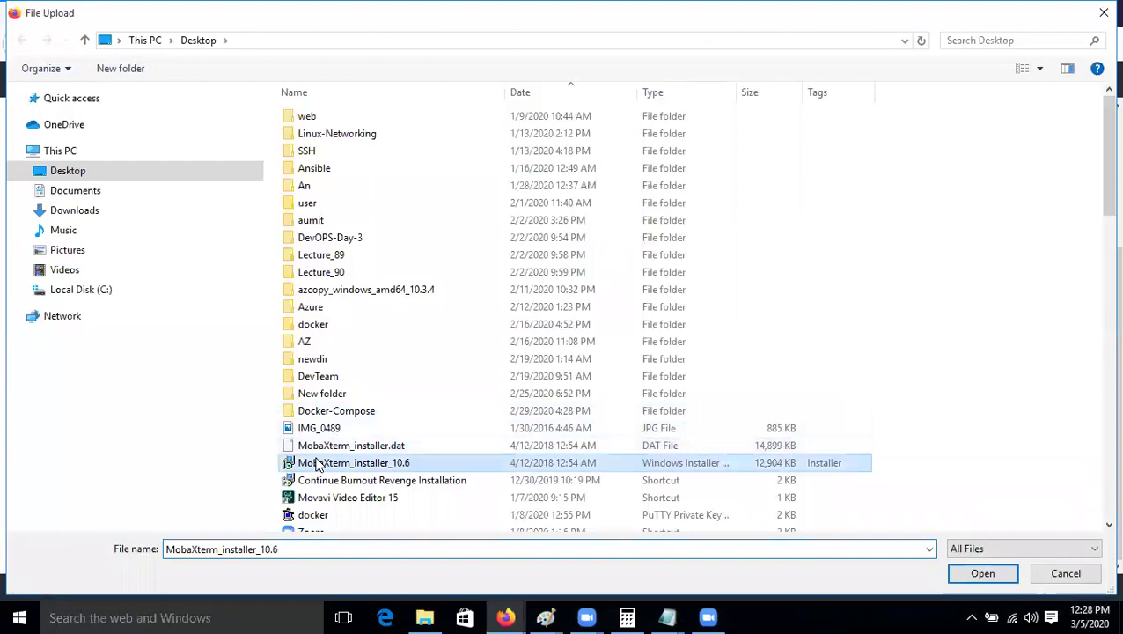
{"action": "type", "text": "cloudknowledge"}
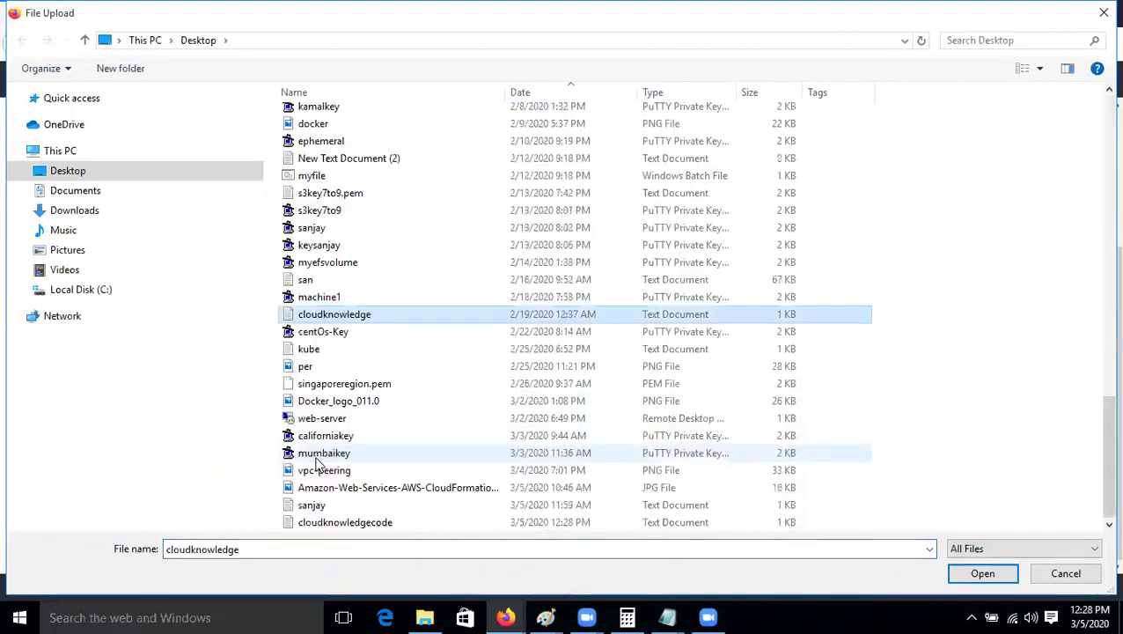
{"action": "double_click", "coordinate": [350, 522]}
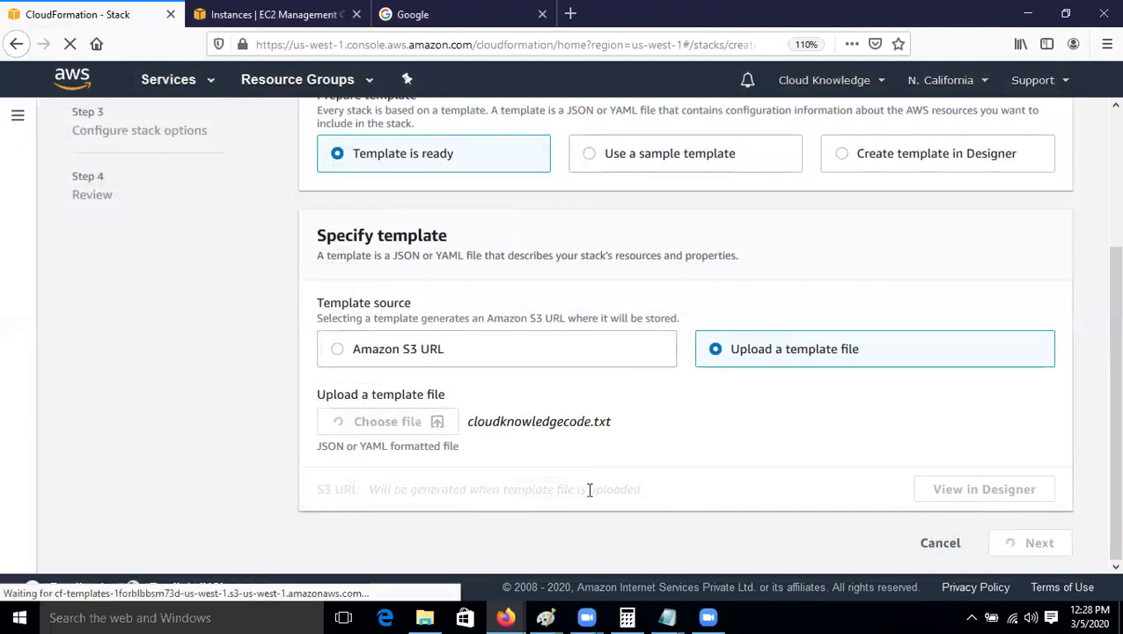
{"action": "scroll", "coordinate": [588, 490], "scroll_direction": "up", "scroll_amount": 3}
{"action": "scroll", "coordinate": [588, 489], "scroll_direction": "down", "scroll_amount": 3}
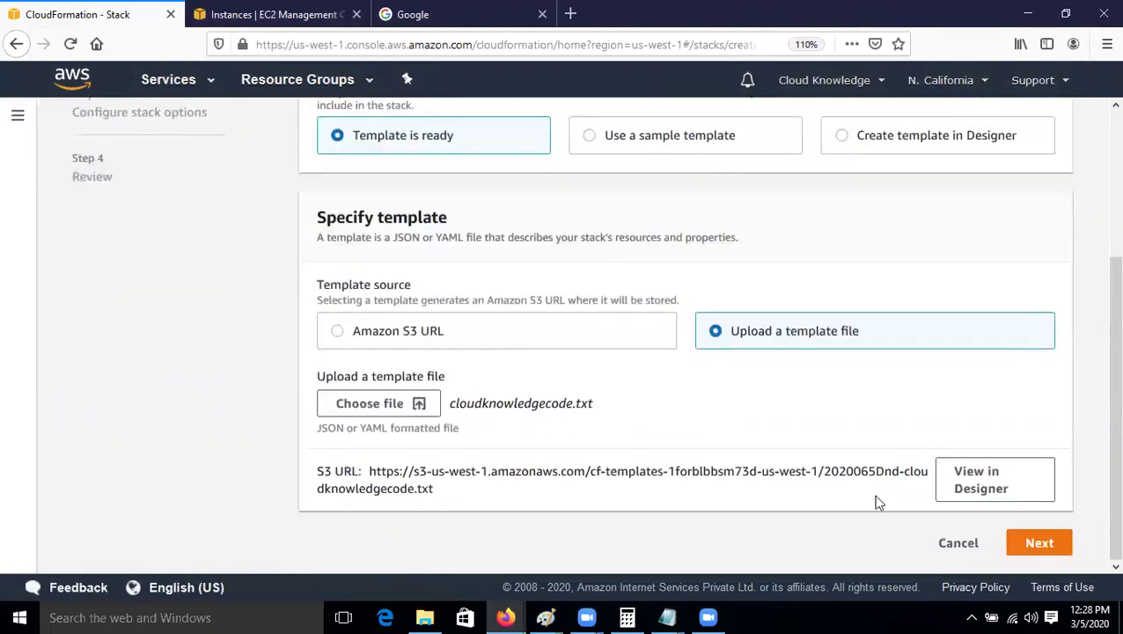
{"action": "left_click", "coordinate": [1039, 545]}
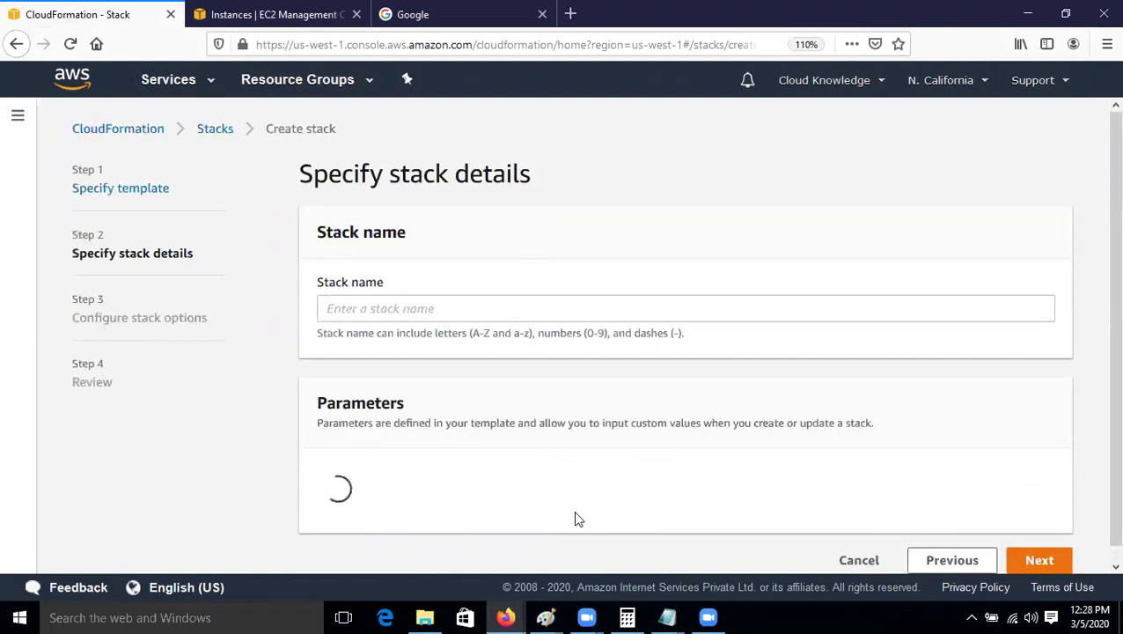
Step: Review the edited ImageId in the cloudknowledgecode template in Notepad, and return to the stack details in CloudFormation
{"action": "mouse_move", "coordinate": [667, 616]}
{"action": "left_click", "coordinate": [720, 571]}
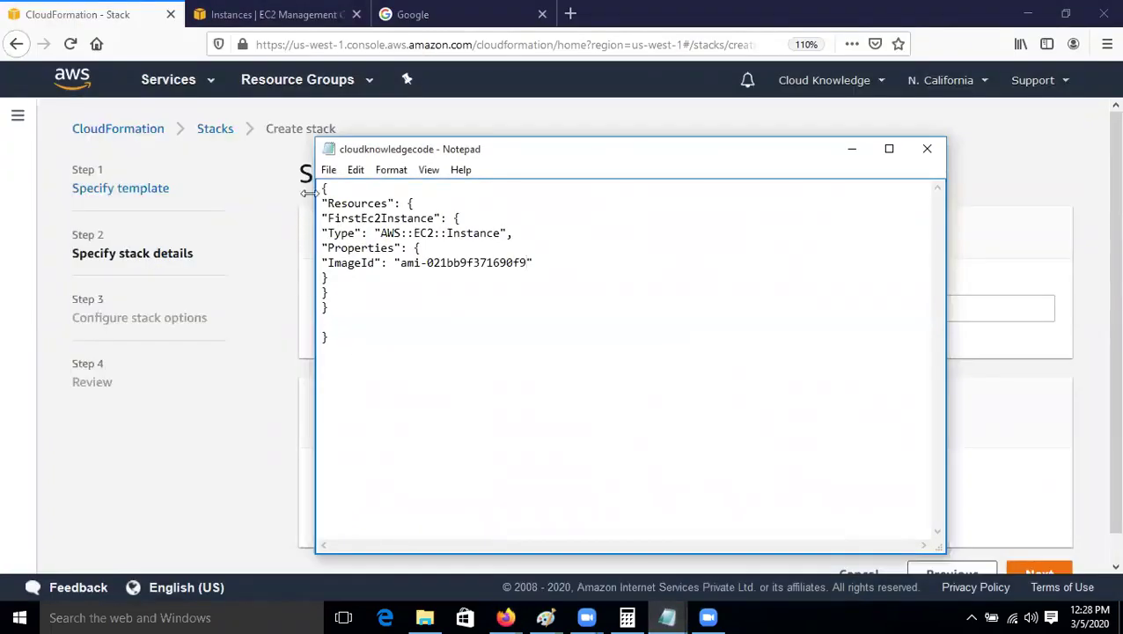
{"action": "left_click_drag", "start_coordinate": [323, 188], "coordinate": [337, 218]}
{"action": "left_click", "coordinate": [428, 280]}
{"action": "left_click_drag", "start_coordinate": [401, 262], "coordinate": [517, 261]}
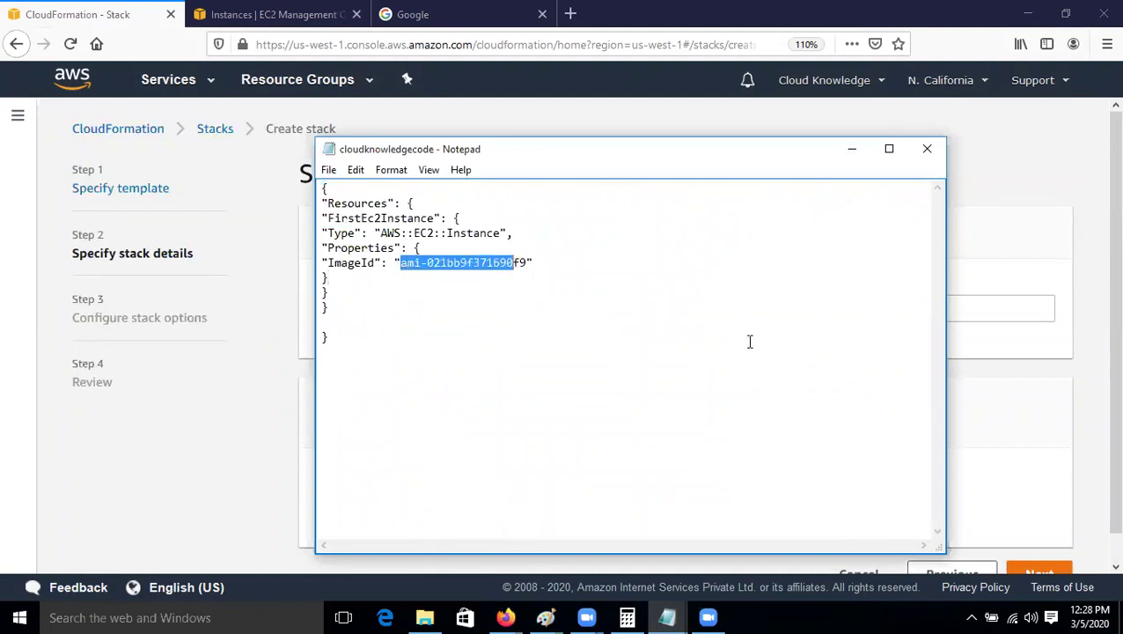
{"action": "left_click", "coordinate": [981, 424]}
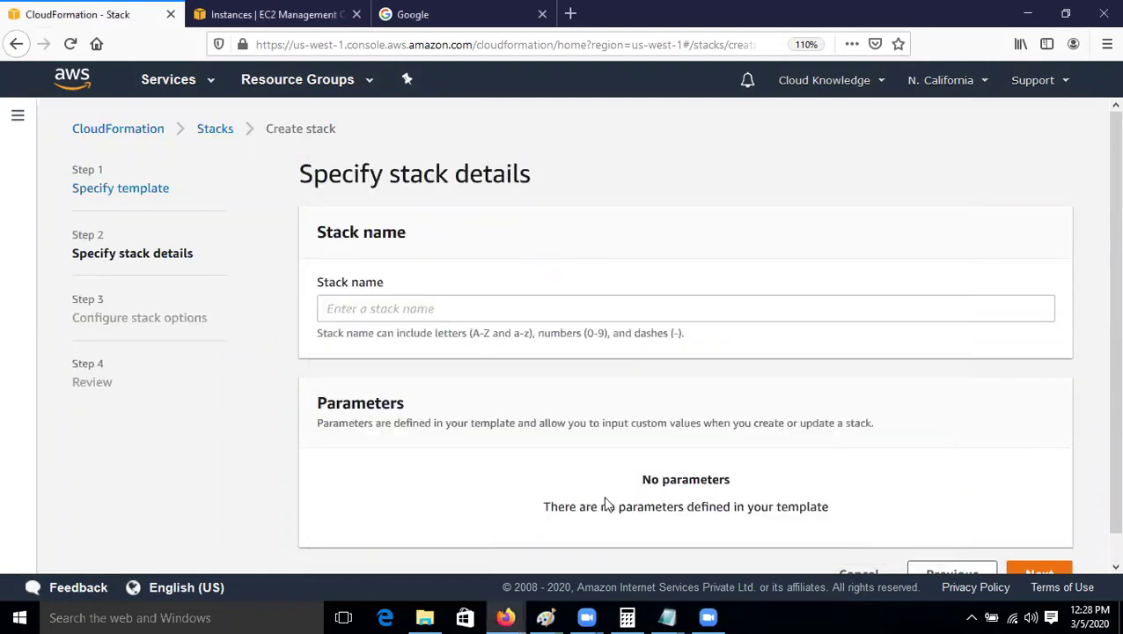
Step: Name the stack cloudknowledge and continue to the stack options
{"action": "left_click", "coordinate": [377, 308]}
{"action": "type", "text": "cl"}
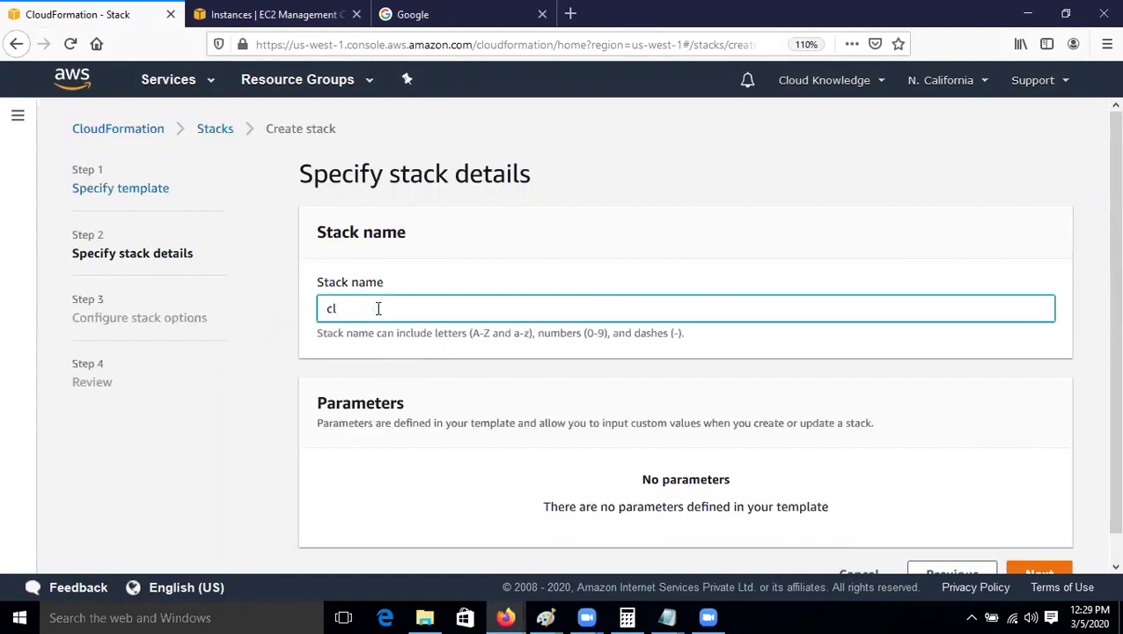
{"action": "type", "text": "oudknowledge"}
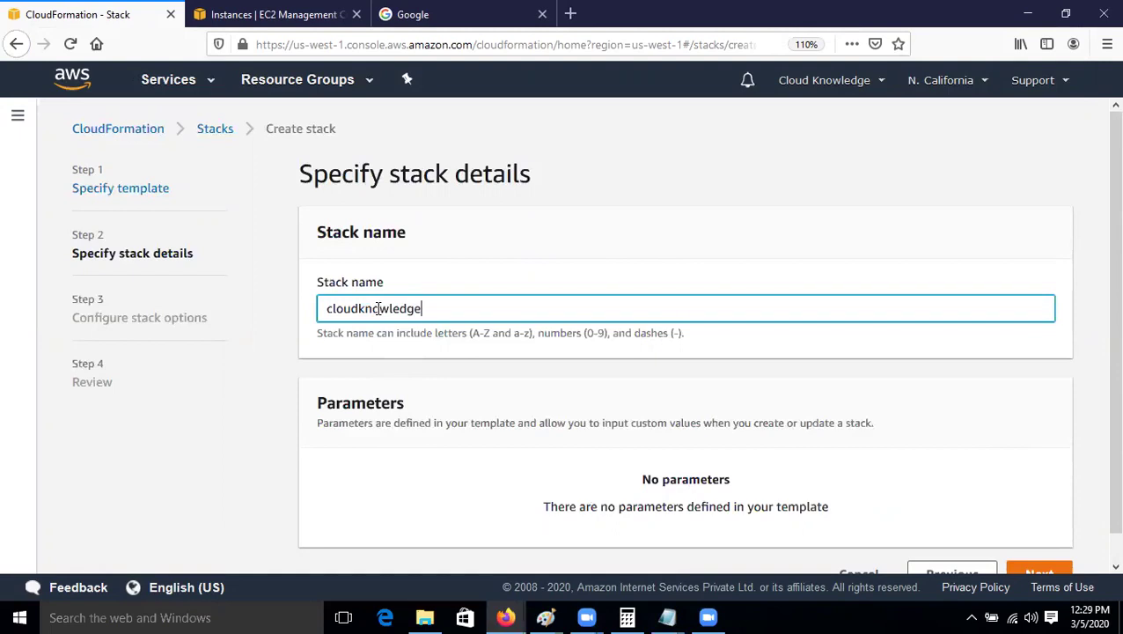
{"action": "scroll", "coordinate": [1040, 384], "scroll_direction": "down", "scroll_amount": 1}
{"action": "left_click", "coordinate": [1032, 553]}
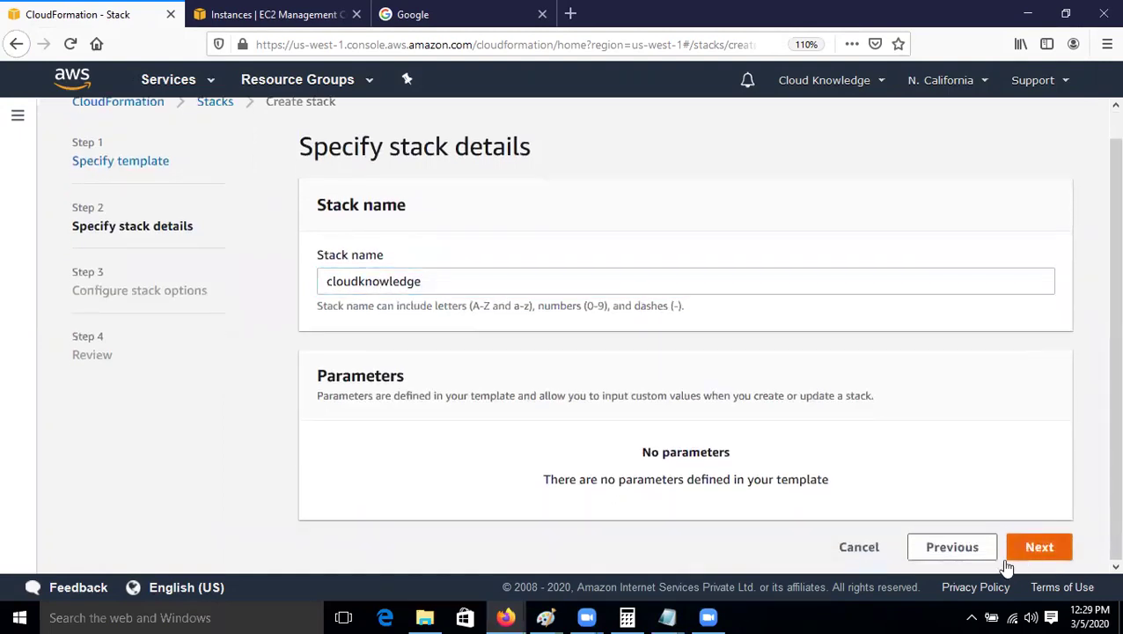
Step: Add a stack tag with key Name and value cloudknowledge, keep the remaining options, and continue to the review
{"action": "left_click", "coordinate": [447, 322]}
{"action": "type", "text": "Name"}
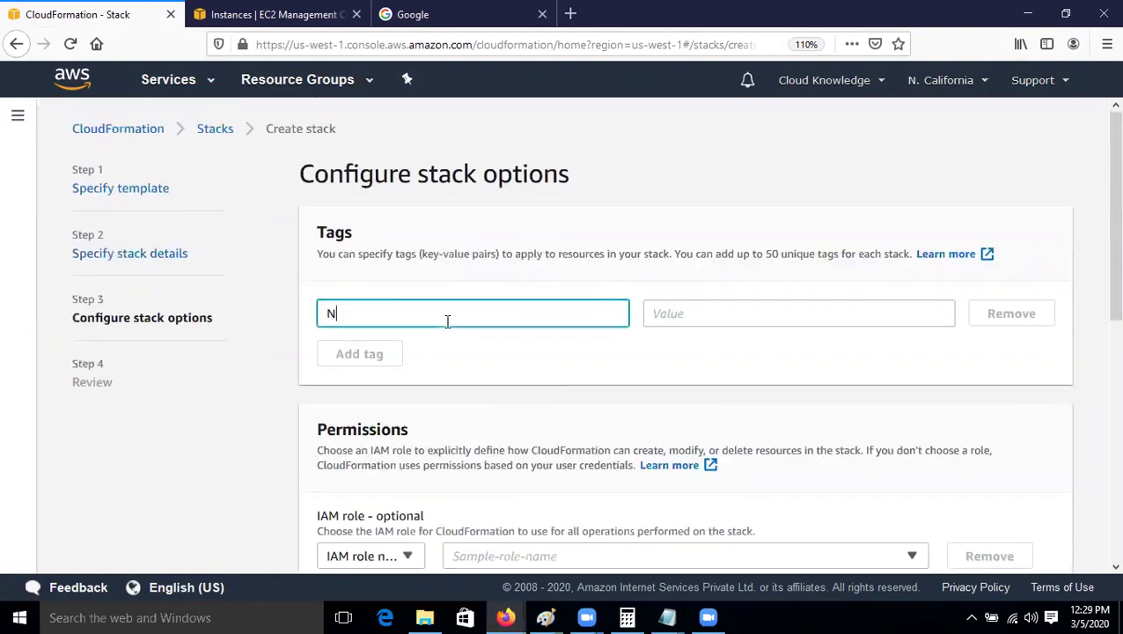
{"action": "key", "text": "Tab"}
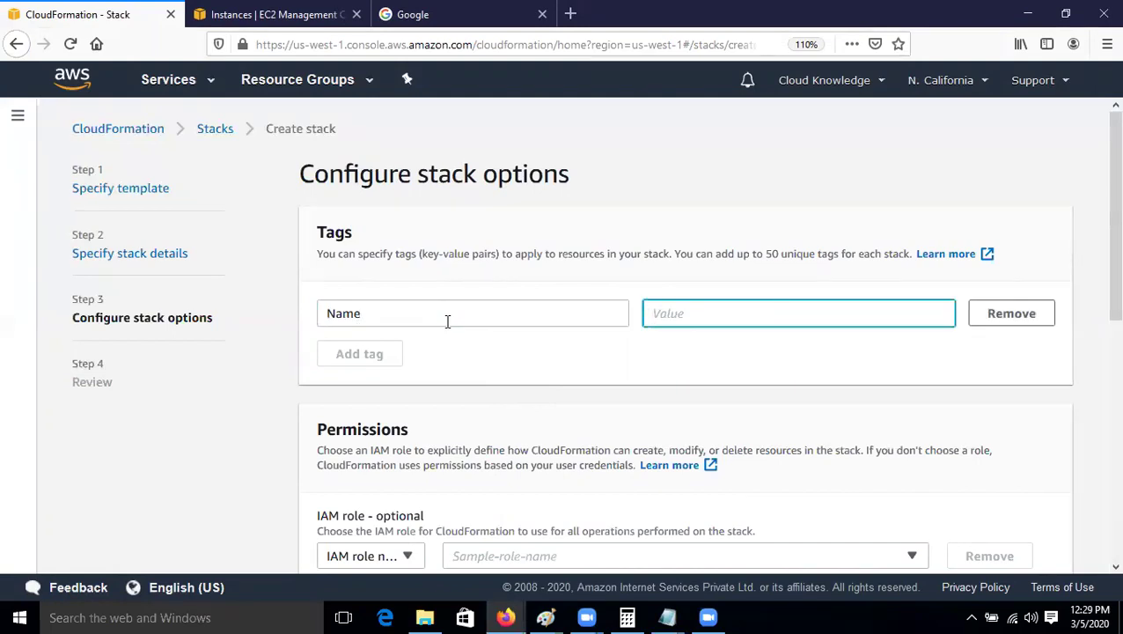
{"action": "type", "text": "cloudknowledge"}
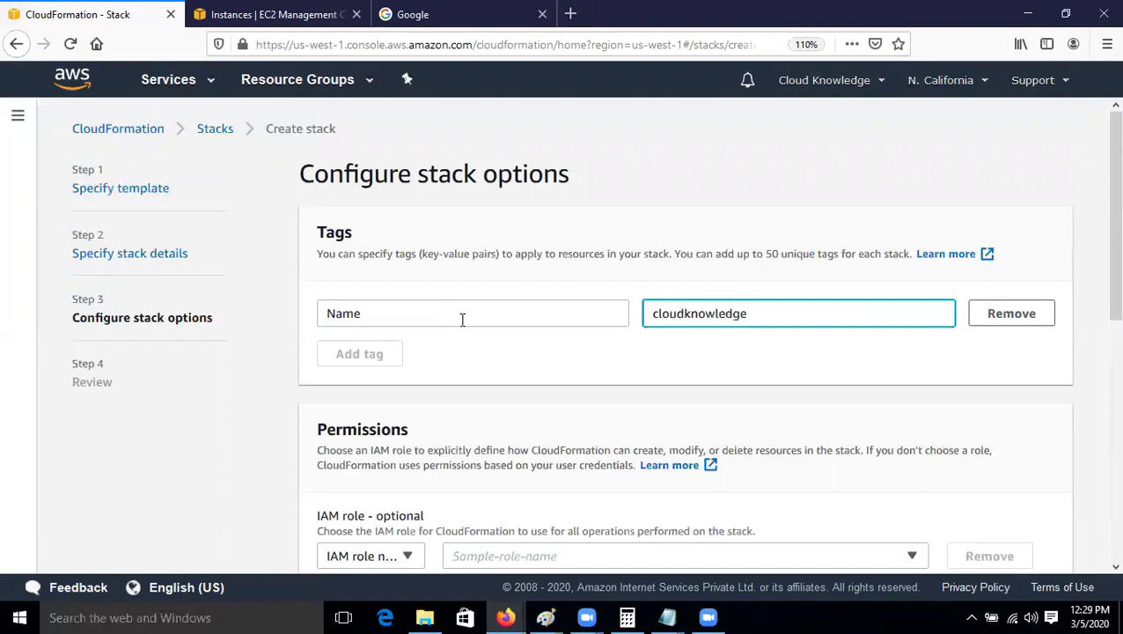
{"action": "scroll", "coordinate": [639, 274], "scroll_direction": "down", "scroll_amount": 3}
{"action": "left_click", "coordinate": [638, 275]}
{"action": "scroll", "coordinate": [734, 408], "scroll_direction": "down", "scroll_amount": 3}
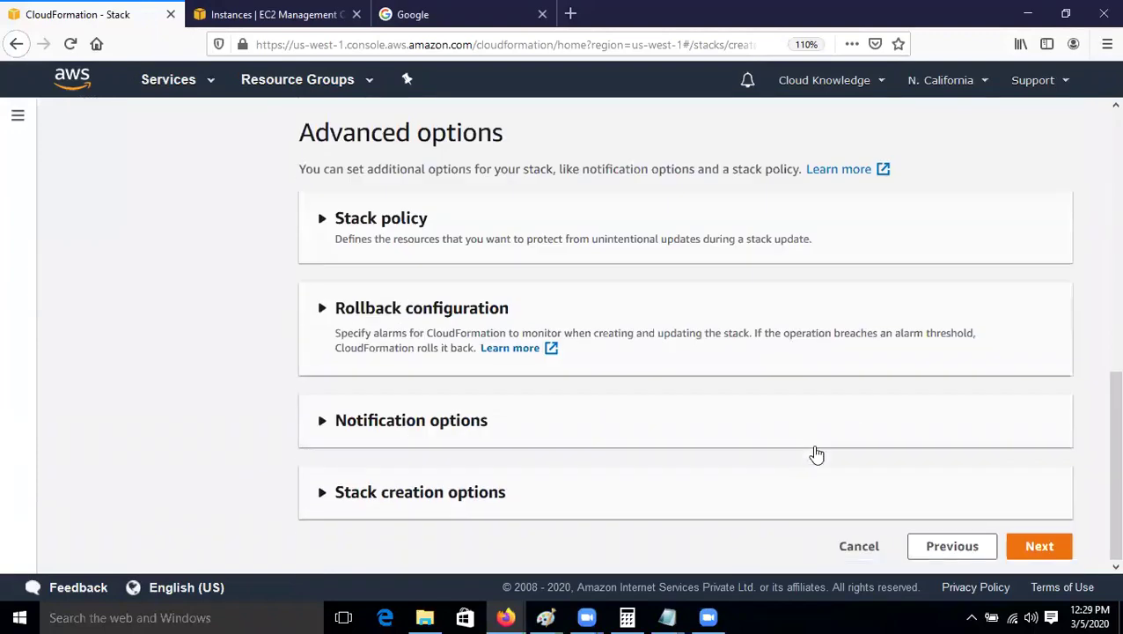
{"action": "left_click", "coordinate": [1039, 546]}
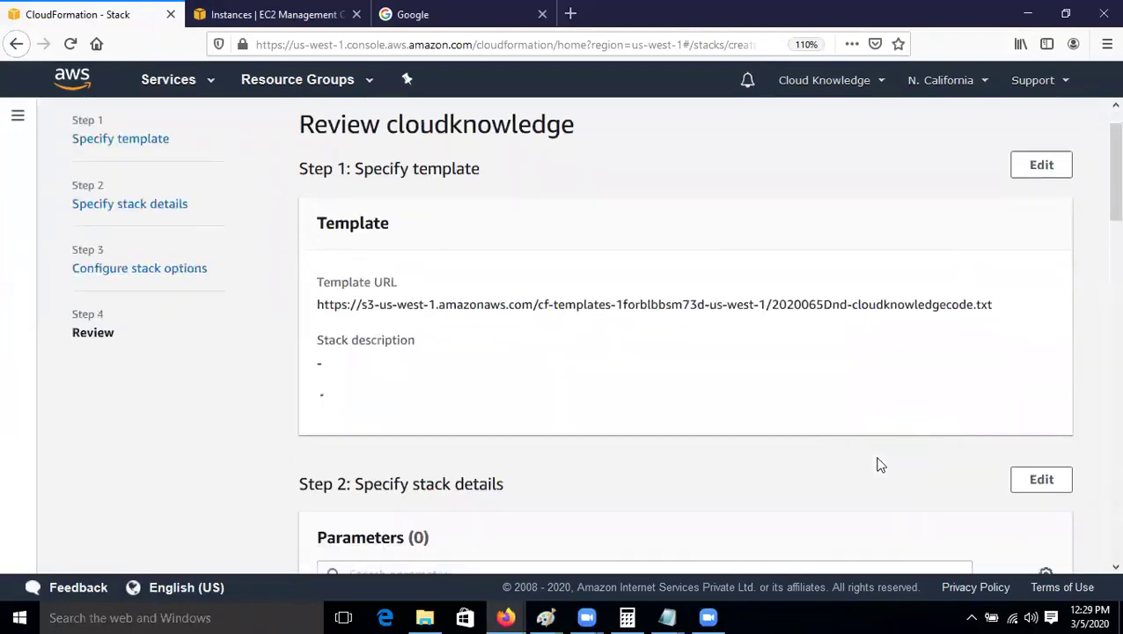
Step: Look through the cloudknowledge stack's review page and create the stack
{"action": "scroll", "coordinate": [875, 444], "scroll_direction": "down", "scroll_amount": 5}
{"action": "scroll", "coordinate": [867, 443], "scroll_direction": "down", "scroll_amount": 10}
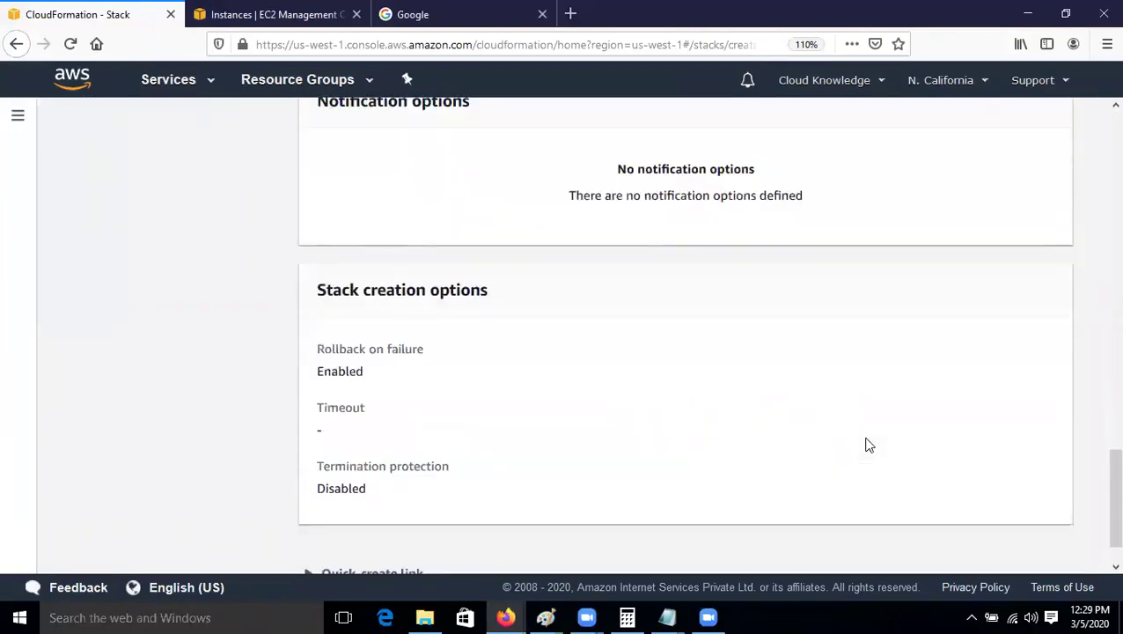
{"action": "scroll", "coordinate": [867, 445], "scroll_direction": "down", "scroll_amount": 2}
{"action": "left_click", "coordinate": [1023, 550]}
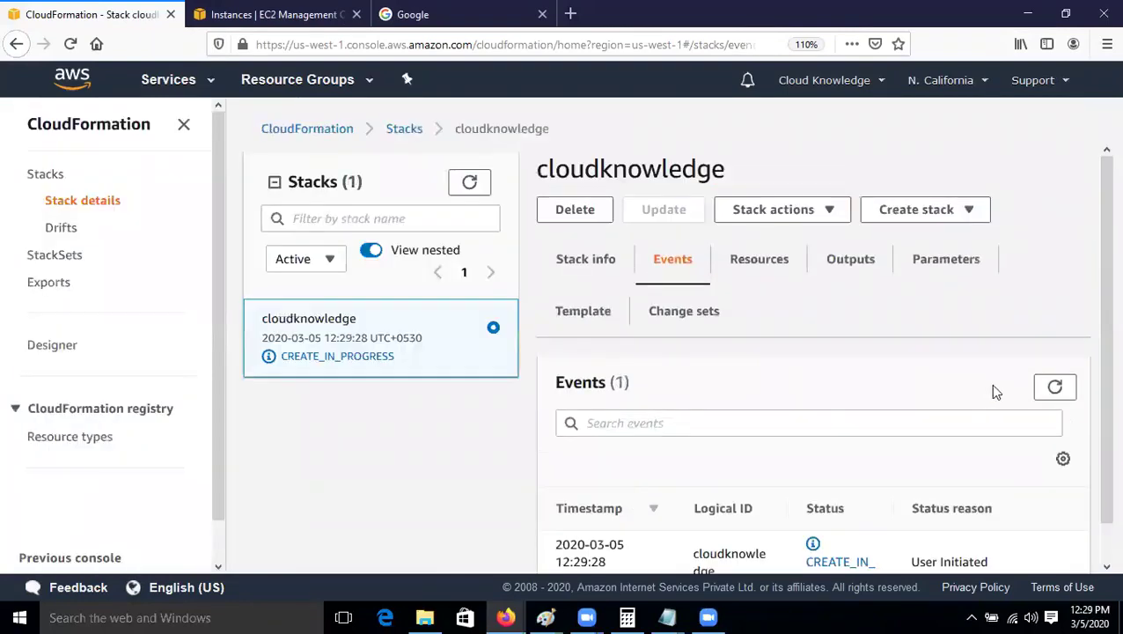
Step: Refresh the cloudknowledge stack's events and examine the status reasons for the stack and FirstEc2Instance
{"action": "left_click", "coordinate": [1056, 388]}
{"action": "scroll", "coordinate": [752, 431], "scroll_direction": "down", "scroll_amount": 1}
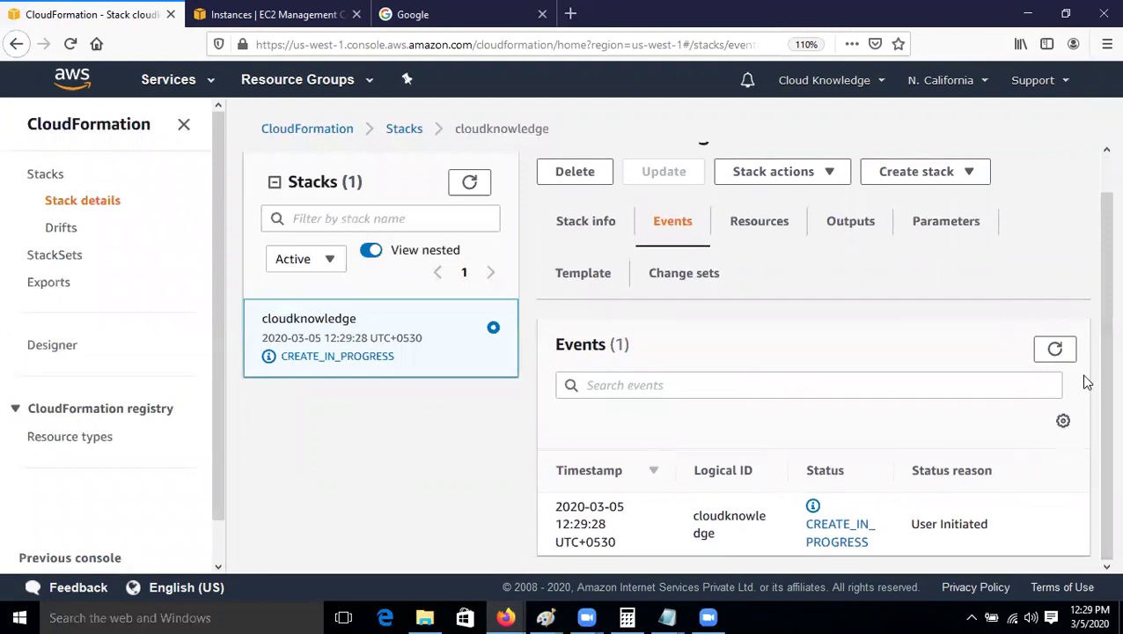
{"action": "left_click", "coordinate": [1056, 349]}
{"action": "scroll", "coordinate": [968, 453], "scroll_direction": "down", "scroll_amount": 3}
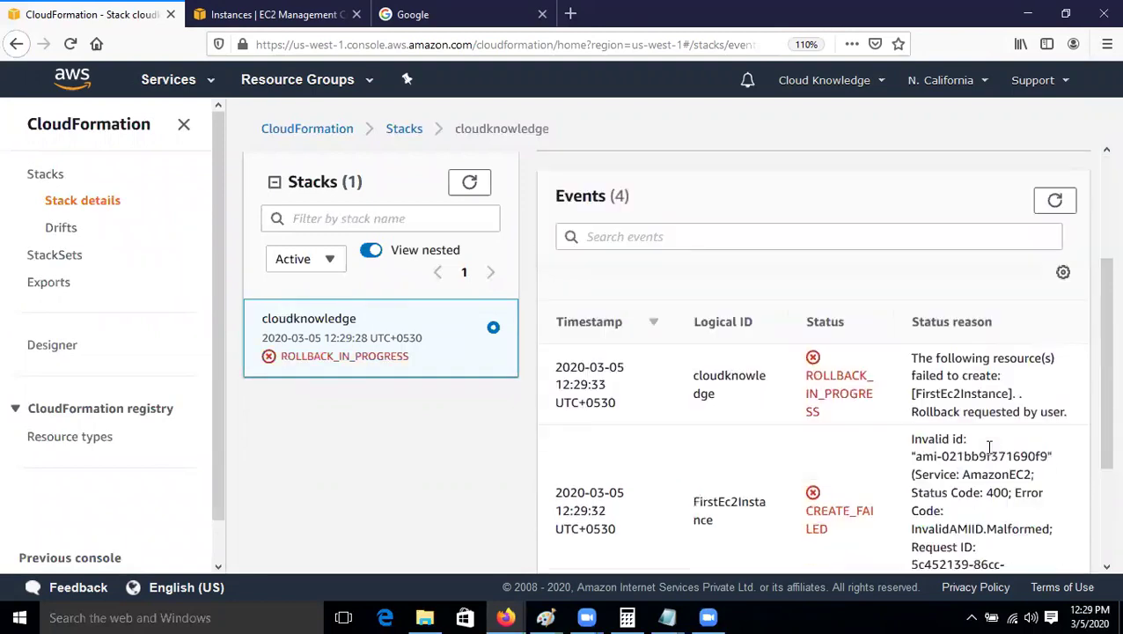
{"action": "scroll", "coordinate": [968, 451], "scroll_direction": "down", "scroll_amount": 3}
{"action": "scroll", "coordinate": [940, 450], "scroll_direction": "up", "scroll_amount": 2}
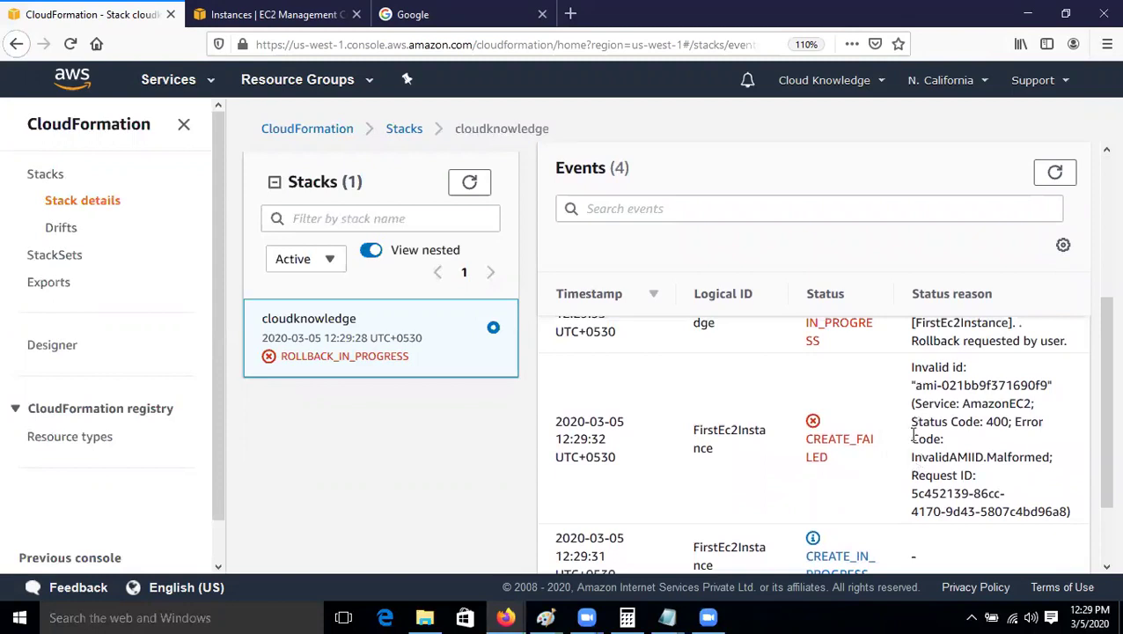
{"action": "left_click_drag", "start_coordinate": [913, 368], "coordinate": [1046, 388]}
{"action": "left_click_drag", "start_coordinate": [932, 389], "coordinate": [989, 401]}
{"action": "left_click_drag", "start_coordinate": [912, 439], "coordinate": [998, 478]}
{"action": "scroll", "coordinate": [904, 486], "scroll_direction": "up", "scroll_amount": 5}
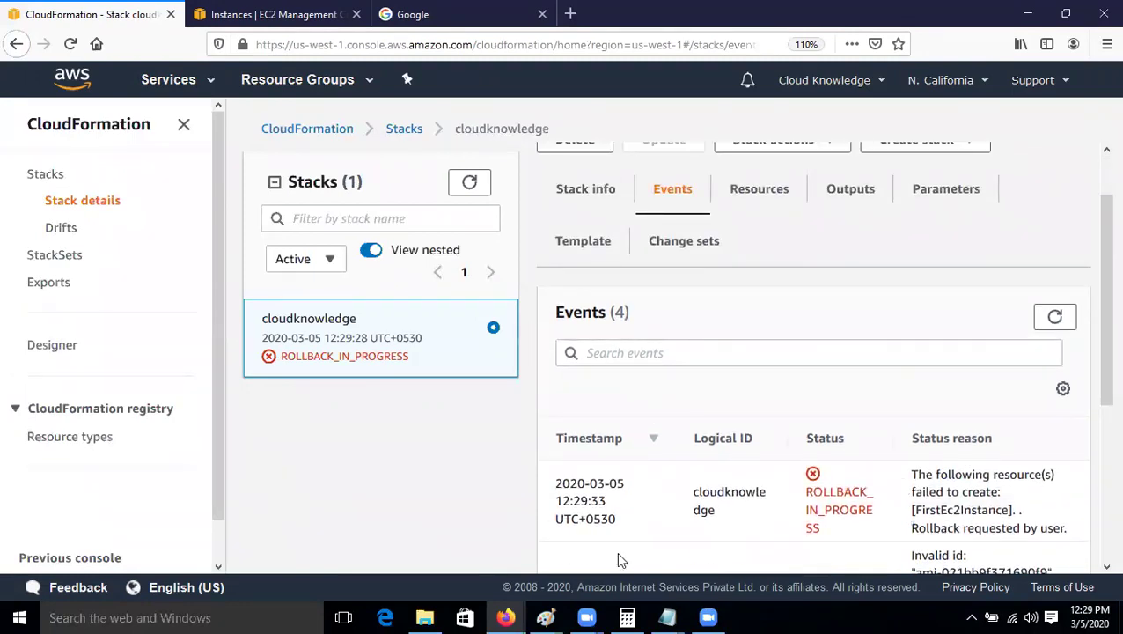
Step: Bring up the cloudknowledgecode template in Notepad and examine its Properties and ImageId lines against the stack events
{"action": "left_click", "coordinate": [667, 617]}
{"action": "left_click", "coordinate": [744, 541]}
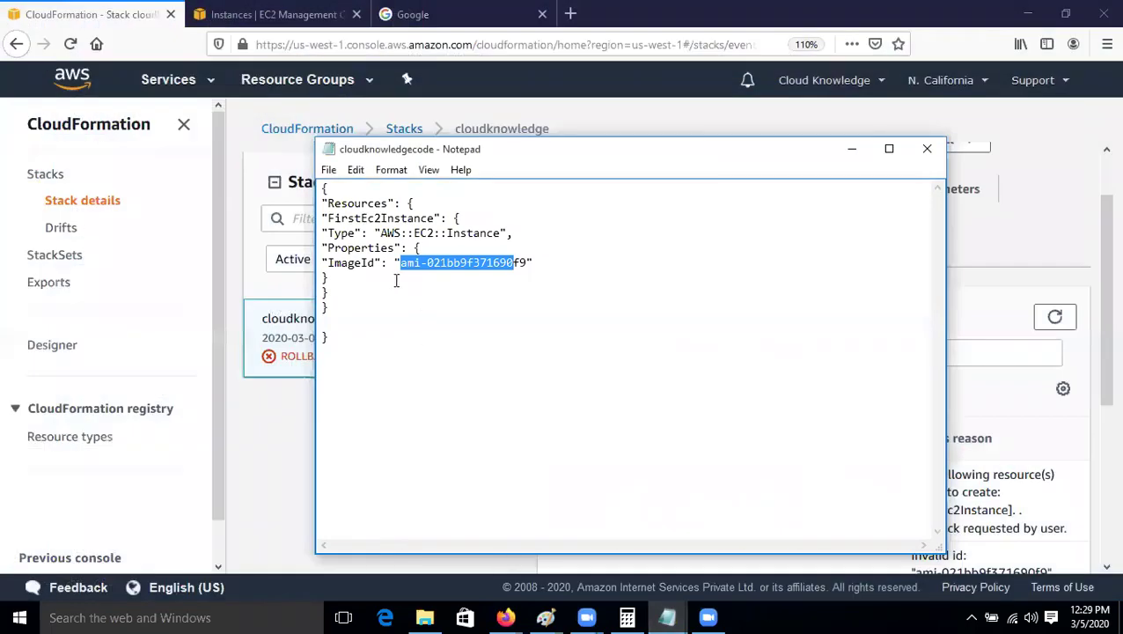
{"action": "left_click", "coordinate": [396, 280]}
{"action": "left_click_drag", "start_coordinate": [326, 247], "coordinate": [376, 262]}
{"action": "left_click", "coordinate": [385, 280]}
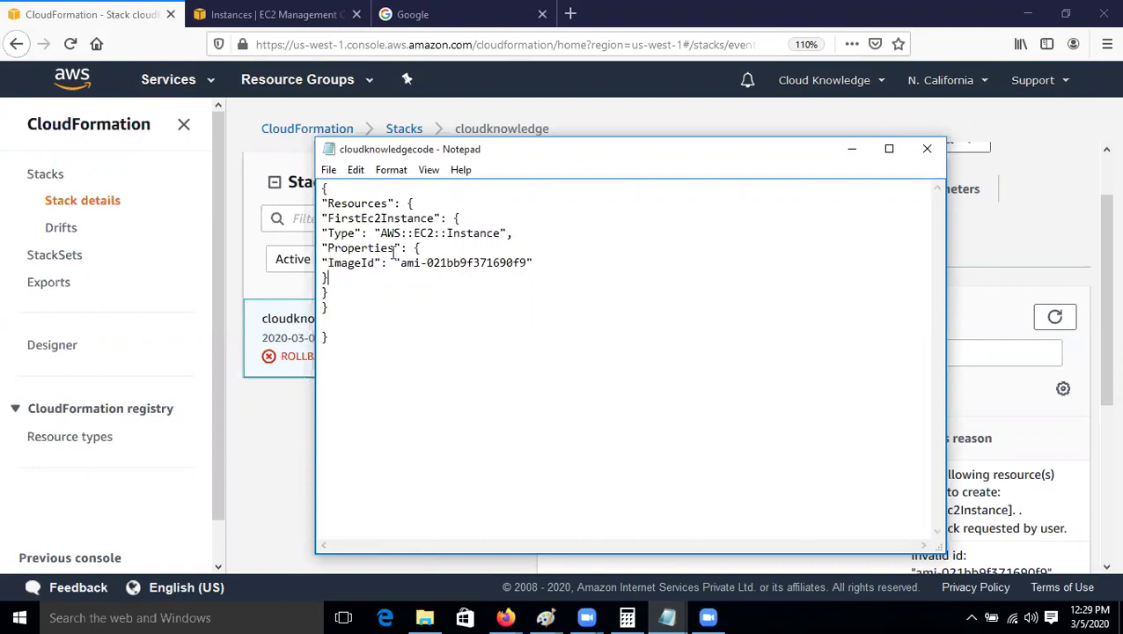
{"action": "left_click_drag", "start_coordinate": [334, 262], "coordinate": [521, 261]}
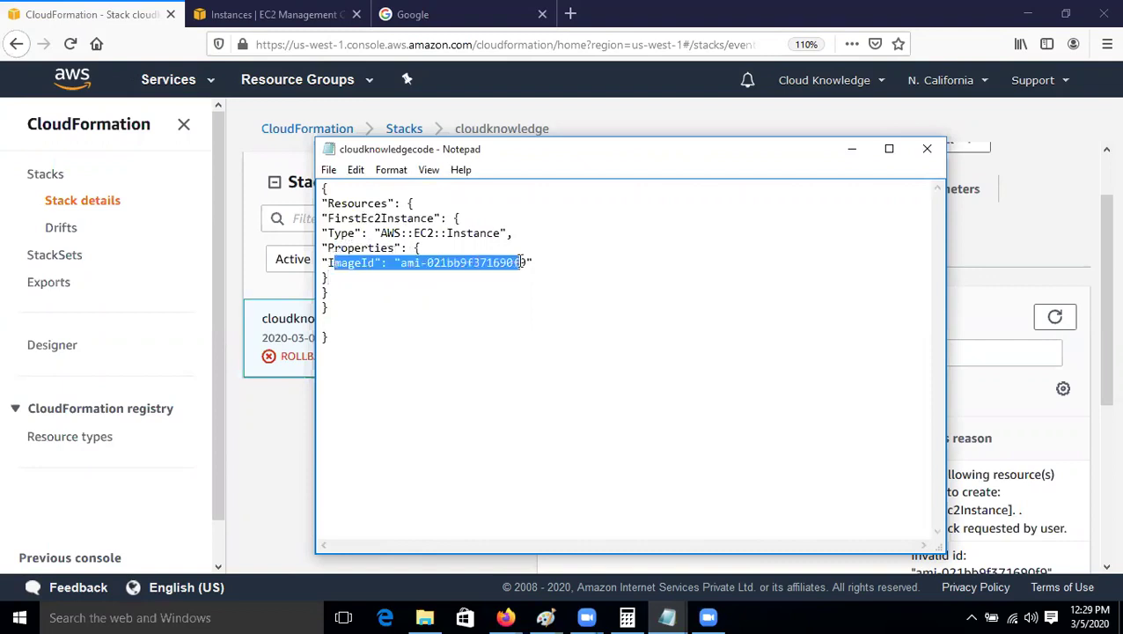
{"action": "left_click", "coordinate": [573, 272]}
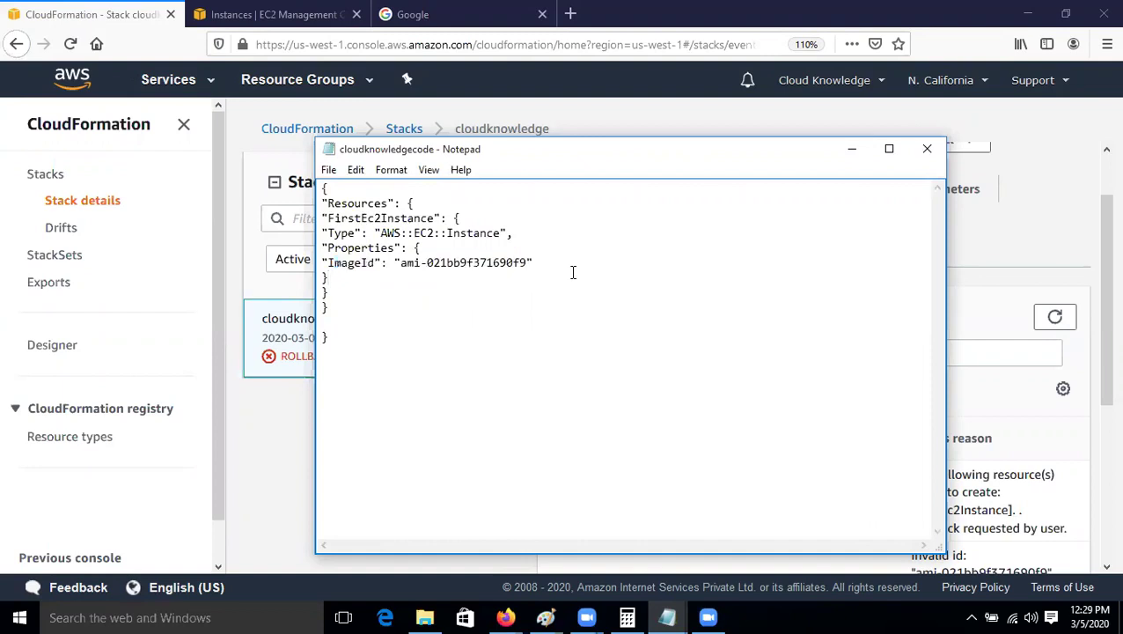
Step: Switch back to the browser, examine the failure reasons in the cloudknowledge stack's events and refresh the events
{"action": "left_click", "coordinate": [990, 315]}
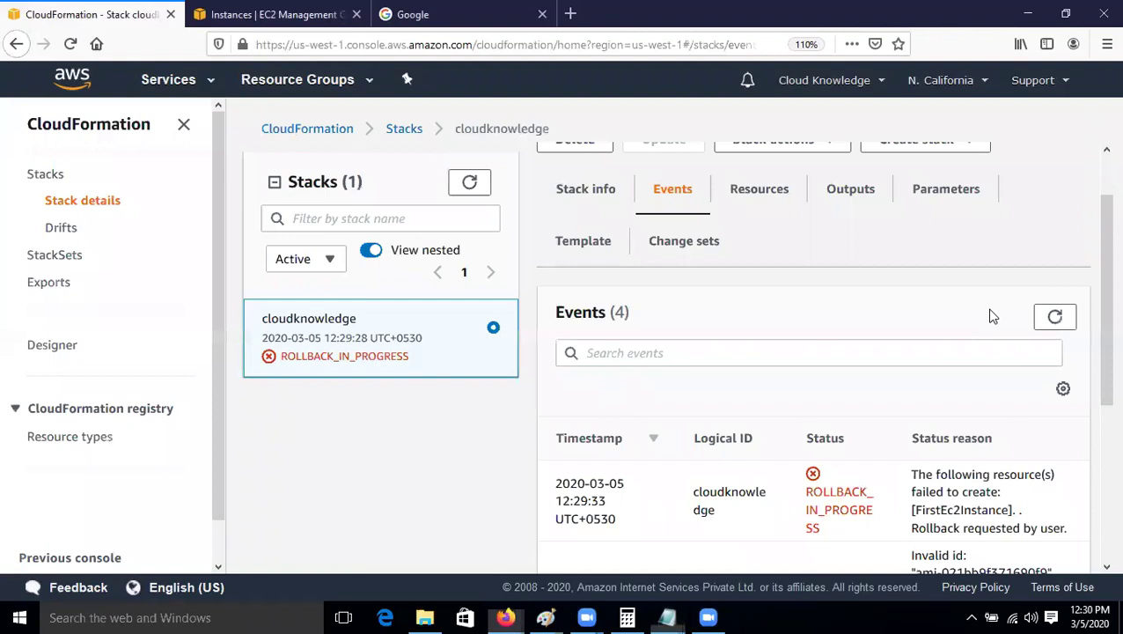
{"action": "scroll", "coordinate": [894, 412], "scroll_direction": "down", "scroll_amount": 3}
{"action": "scroll", "coordinate": [907, 407], "scroll_direction": "up", "scroll_amount": 3}
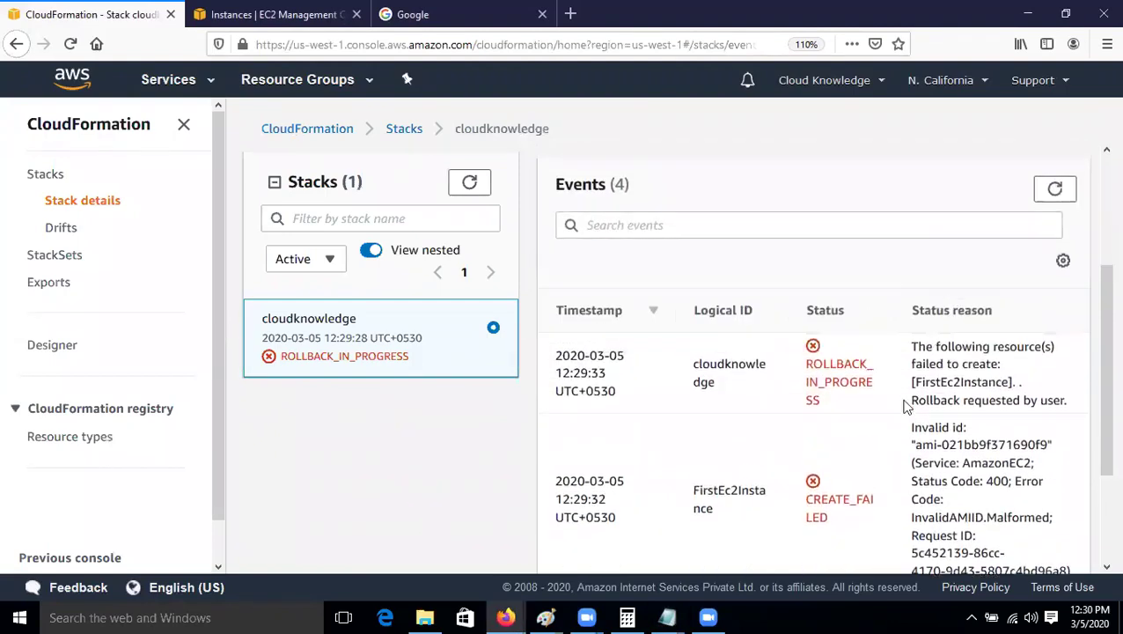
{"action": "left_click", "coordinate": [1054, 224]}
Step: Bring up the cloudknowledgecode template in Notepad again and examine its ImageId and Properties lines
{"action": "mouse_move", "coordinate": [671, 616]}
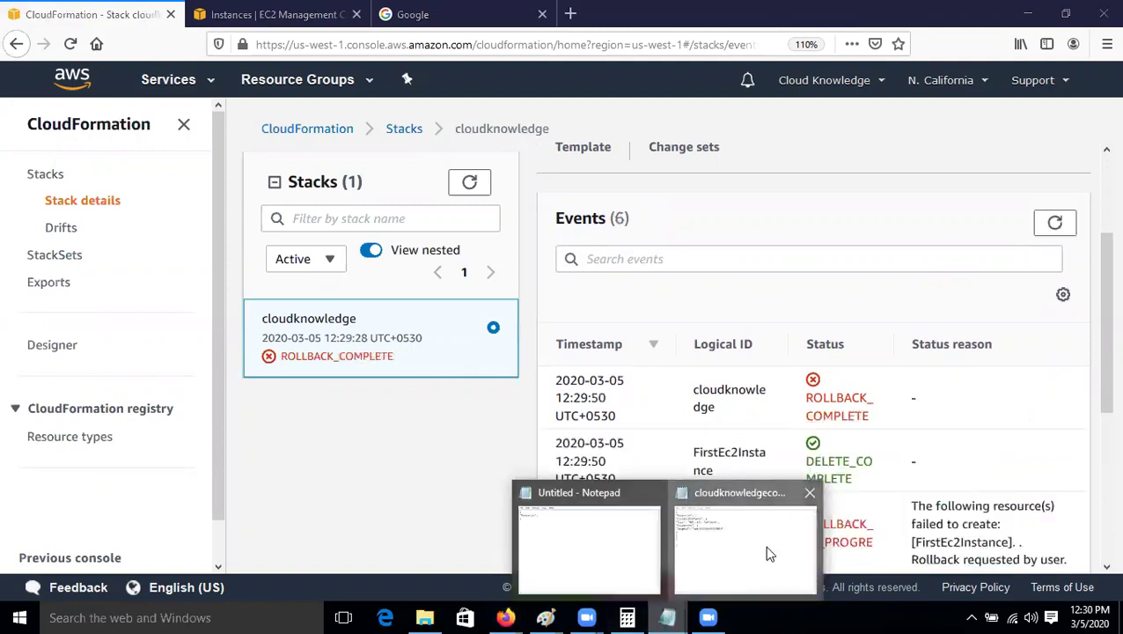
{"action": "left_click", "coordinate": [769, 553]}
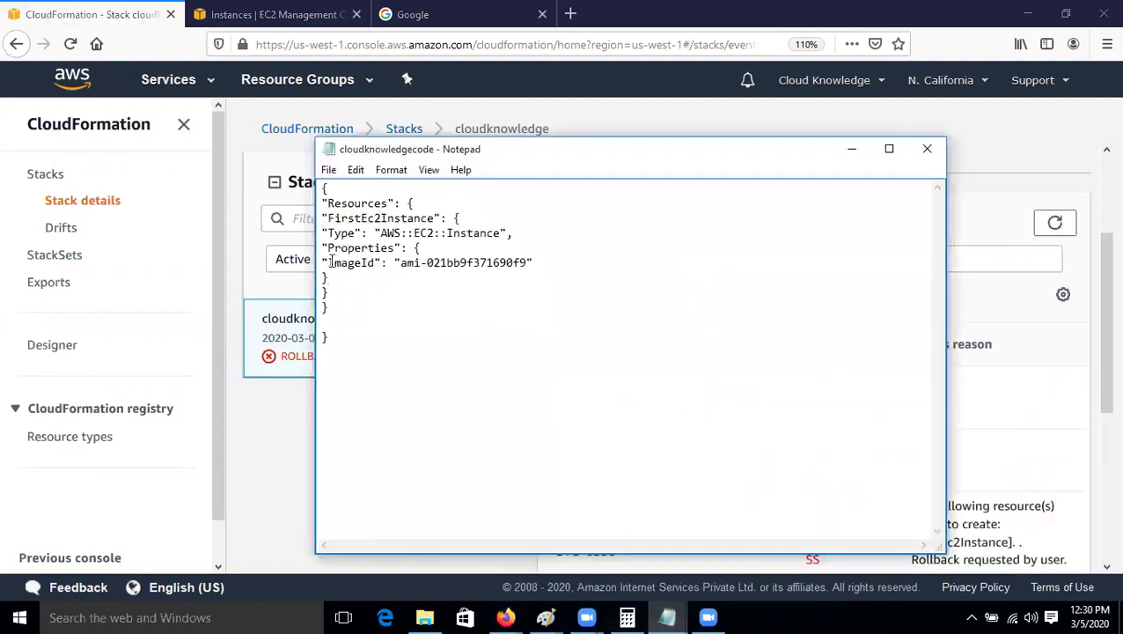
{"action": "left_click", "coordinate": [330, 262]}
{"action": "left_click_drag", "start_coordinate": [330, 262], "coordinate": [379, 296]}
{"action": "left_click", "coordinate": [378, 296]}
{"action": "left_click_drag", "start_coordinate": [330, 262], "coordinate": [390, 289]}
{"action": "left_click", "coordinate": [388, 291]}
{"action": "left_click_drag", "start_coordinate": [329, 248], "coordinate": [422, 248]}
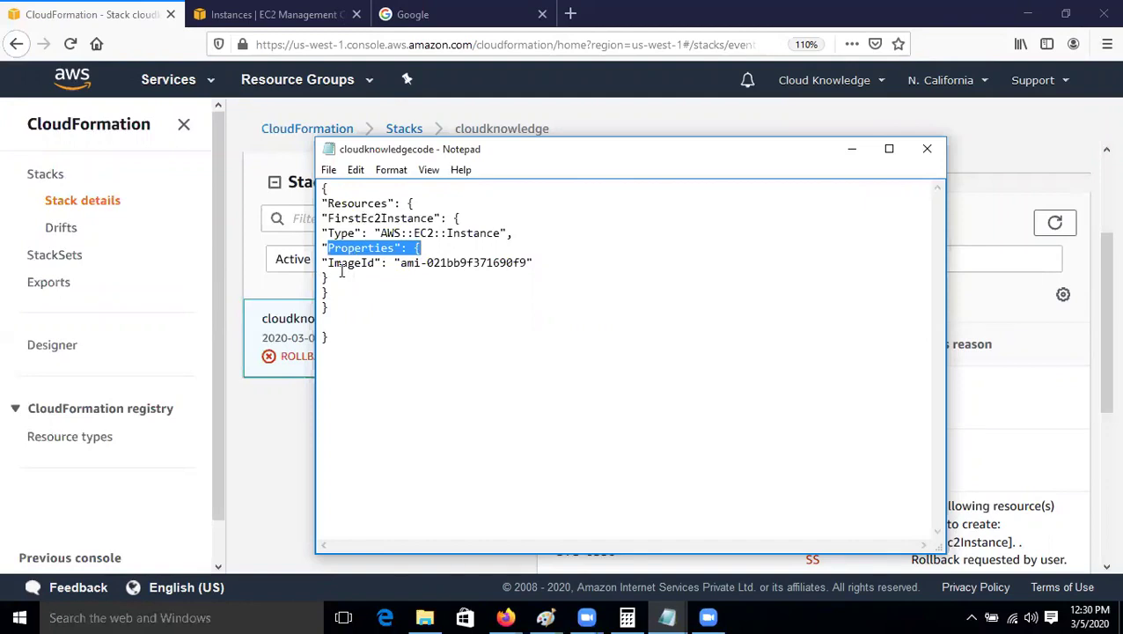
Step: Return to the browser and look through the rollback and deletion events of the cloudknowledge stack
{"action": "left_click", "coordinate": [978, 316]}
{"action": "scroll", "coordinate": [898, 405], "scroll_direction": "down", "scroll_amount": 2}
{"action": "scroll", "coordinate": [783, 398], "scroll_direction": "up", "scroll_amount": 2}
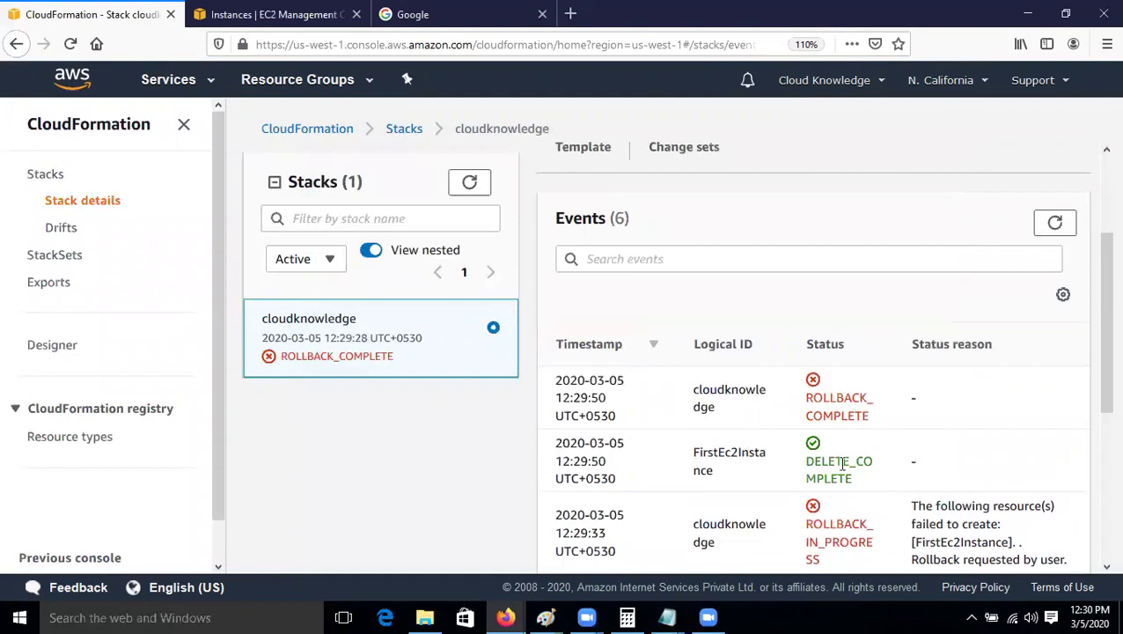
{"action": "scroll", "coordinate": [797, 468], "scroll_direction": "up", "scroll_amount": 3}
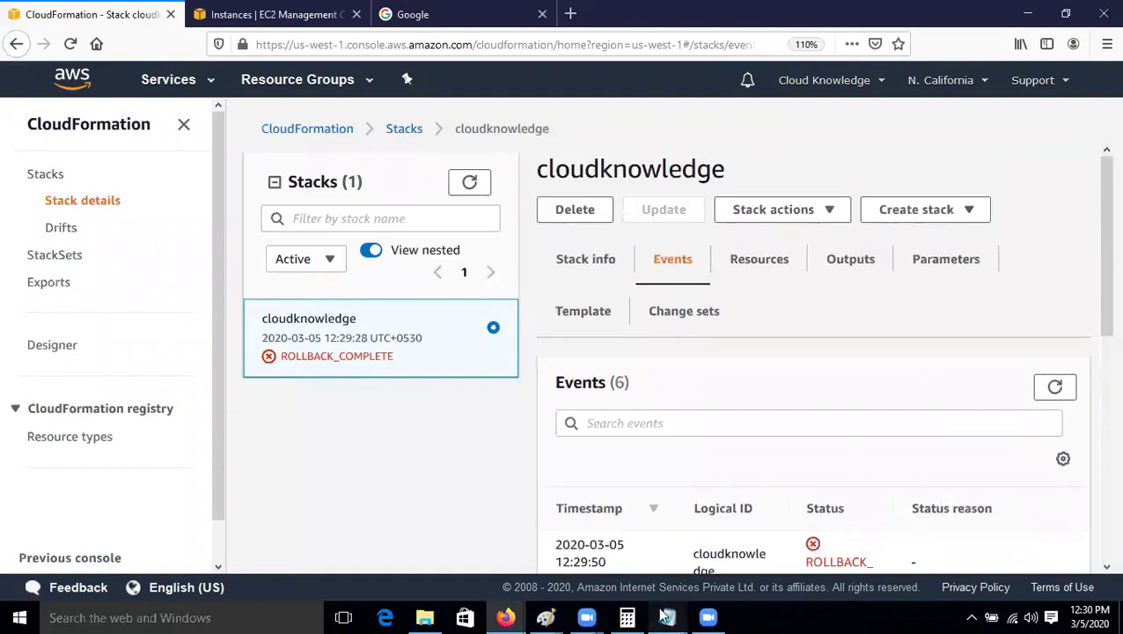
Step: Correct the ImageId in the cloudknowledgecode template to ami-021bb9f371690f97a and save the file
{"action": "mouse_move", "coordinate": [667, 617]}
{"action": "left_click", "coordinate": [739, 576]}
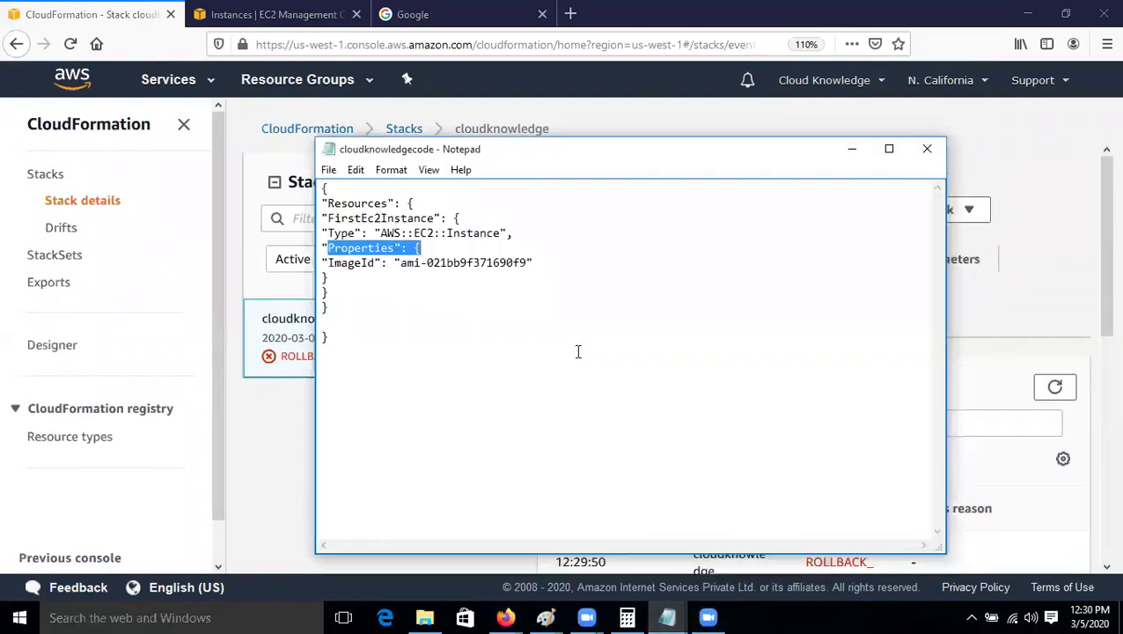
{"action": "left_click", "coordinate": [530, 263]}
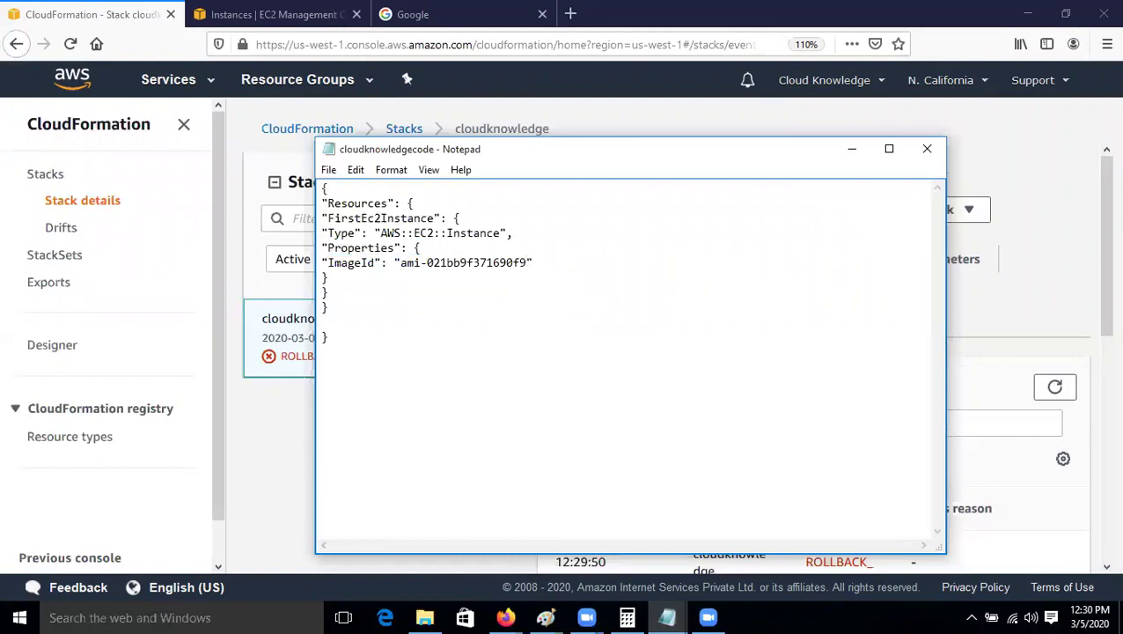
{"action": "left_click", "coordinate": [328, 169]}
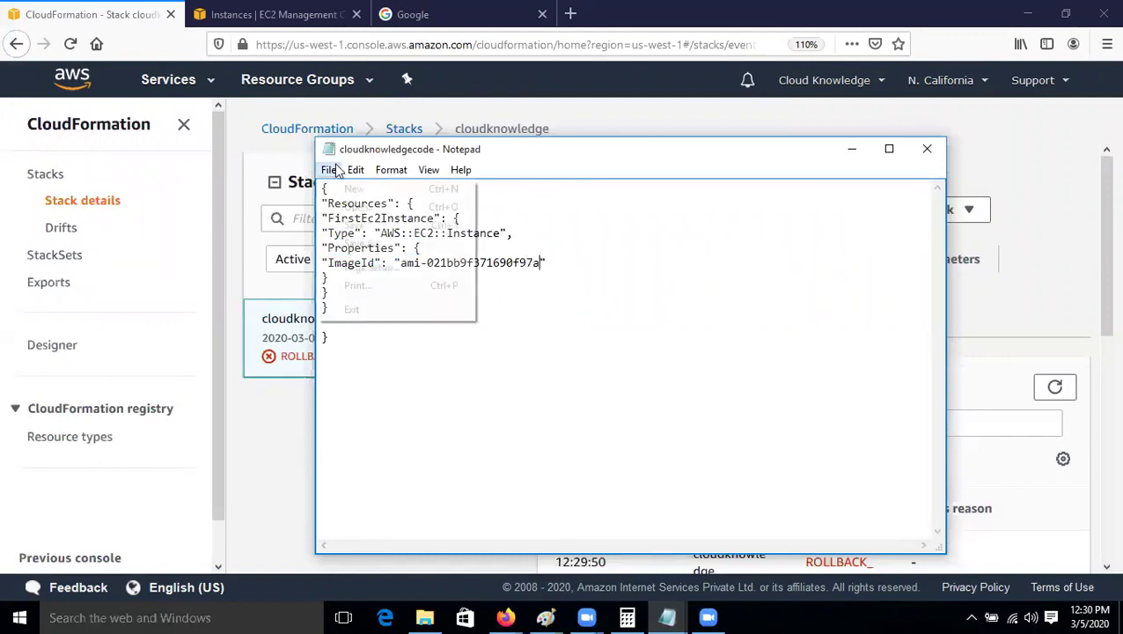
{"action": "left_click", "coordinate": [353, 225]}
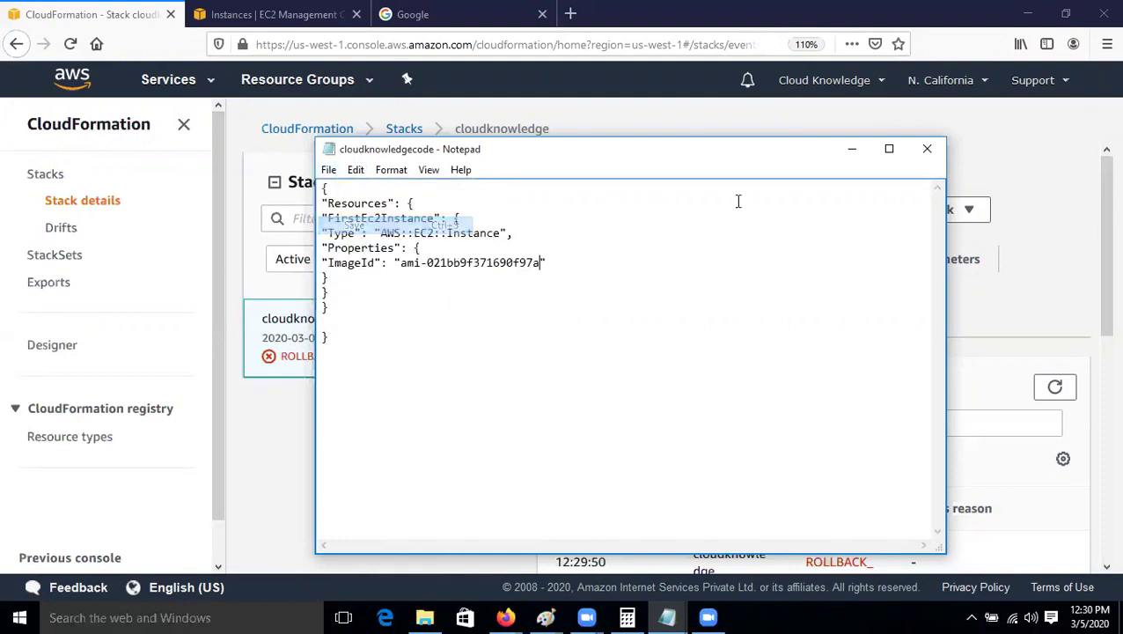
Step: Refresh the cloudknowledge stack's events in the browser and delete the stack
{"action": "left_click", "coordinate": [1088, 365]}
{"action": "left_click", "coordinate": [1055, 387]}
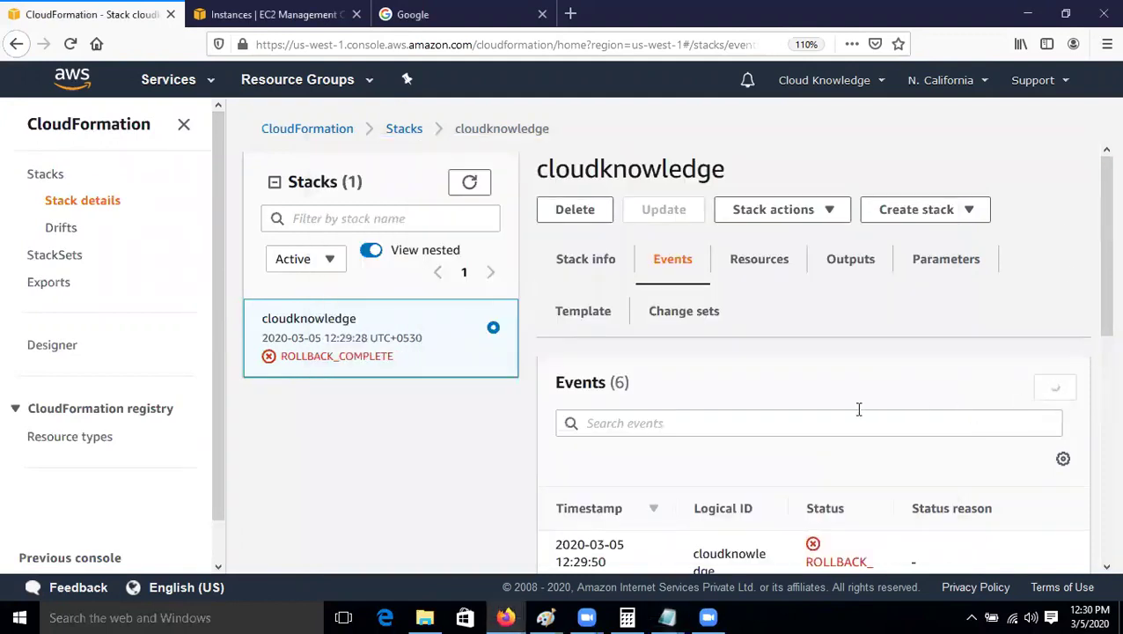
{"action": "scroll", "coordinate": [851, 407], "scroll_direction": "down", "scroll_amount": 3}
{"action": "scroll", "coordinate": [1041, 306], "scroll_direction": "up", "scroll_amount": 3}
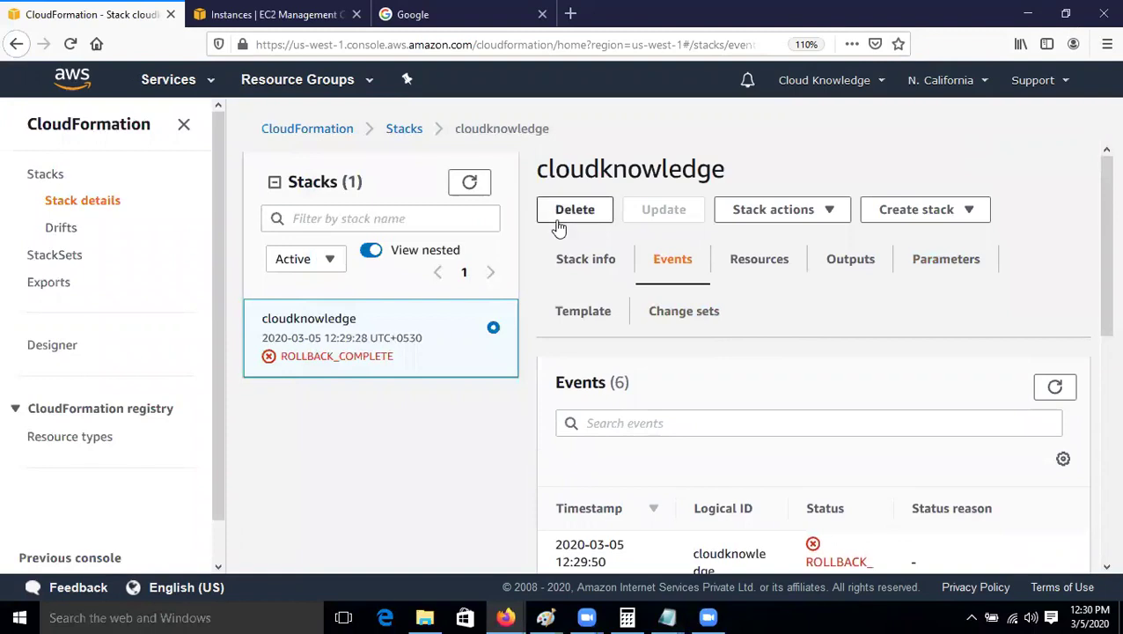
{"action": "left_click", "coordinate": [557, 215]}
{"action": "left_click", "coordinate": [761, 398]}
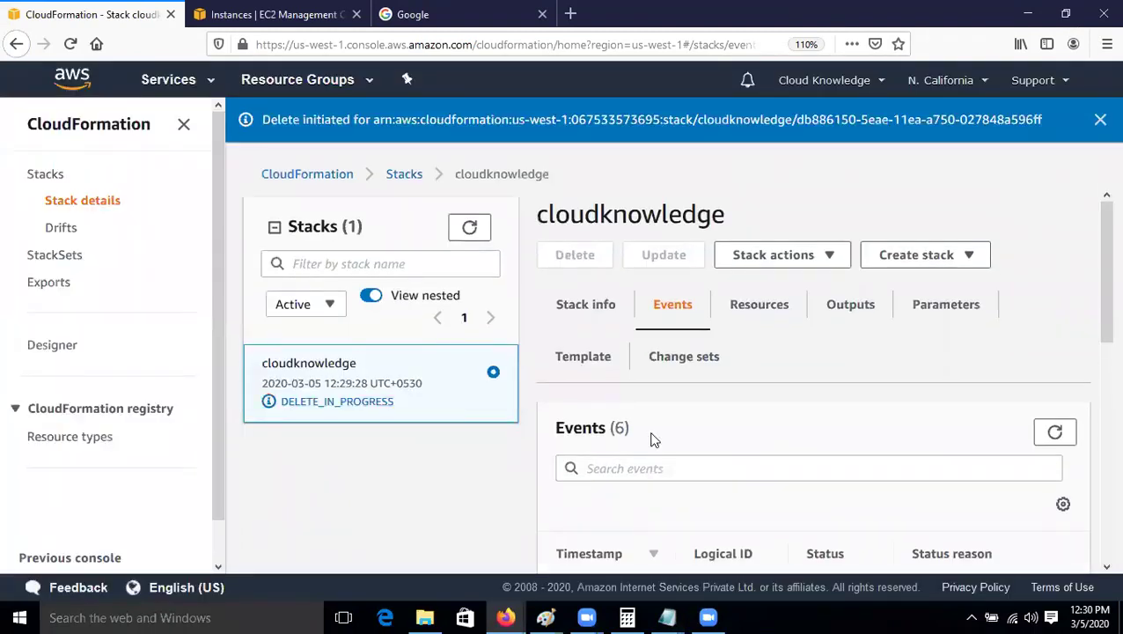
Step: Refresh the stack list and reload the page to check the deletion of the cloudknowledge stack
{"action": "left_click", "coordinate": [482, 230]}
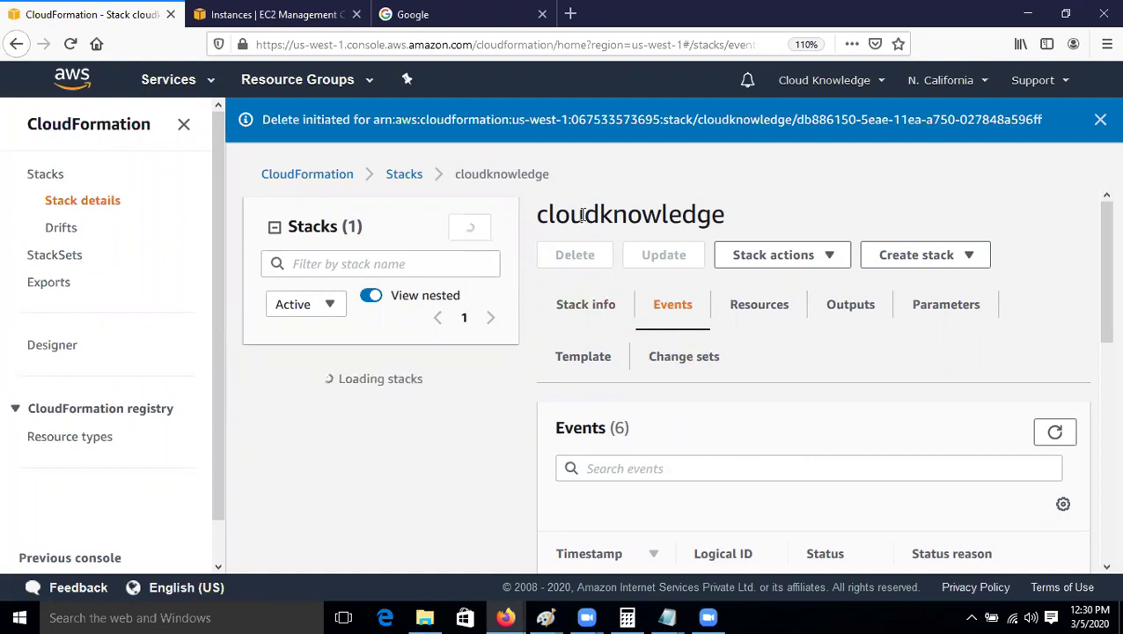
{"action": "left_click", "coordinate": [468, 226]}
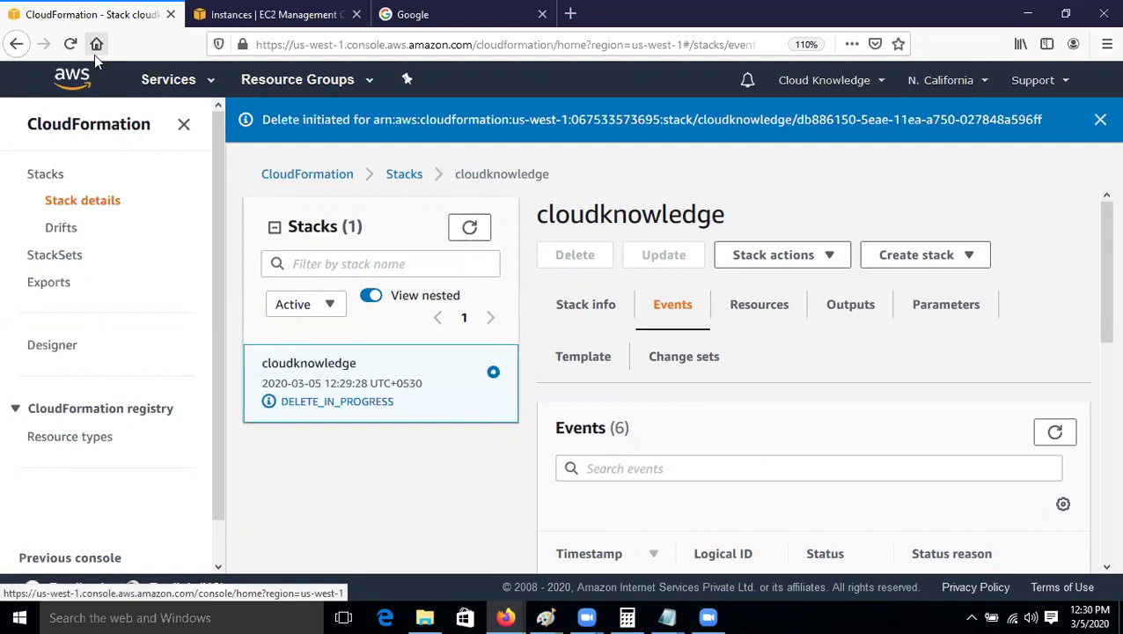
{"action": "left_click", "coordinate": [468, 227]}
{"action": "left_click", "coordinate": [70, 43]}
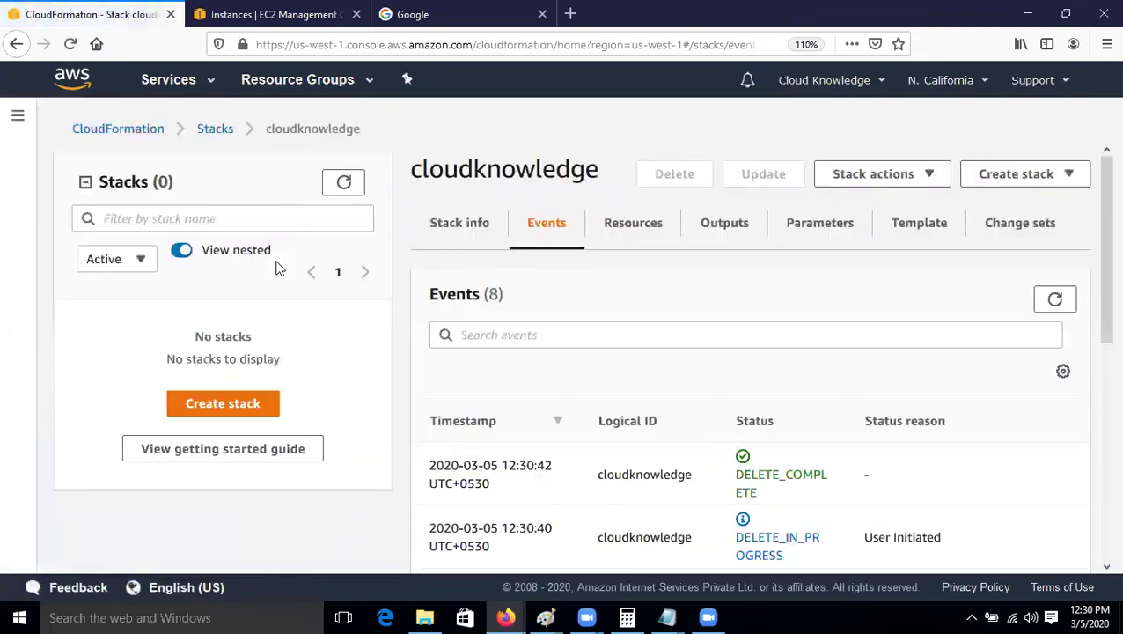
Step: Look through the deleted stack's events, refresh them and return to the Stacks list
{"action": "scroll", "coordinate": [694, 393], "scroll_direction": "down", "scroll_amount": 5}
{"action": "scroll", "coordinate": [694, 393], "scroll_direction": "up", "scroll_amount": 5}
{"action": "left_click", "coordinate": [1057, 301]}
{"action": "left_click", "coordinate": [218, 130]}
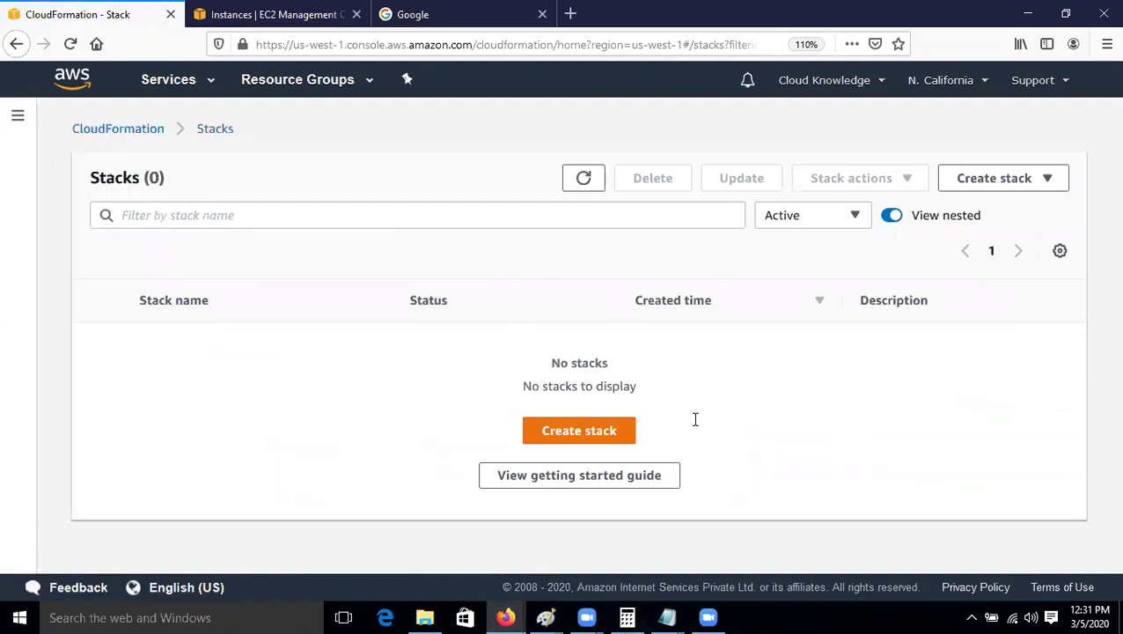
Step: Save the cloudknowledgecode template in Notepad once more and return to the Stacks page
{"action": "key", "text": "alt+Tab"}
{"action": "left_click", "coordinate": [329, 170]}
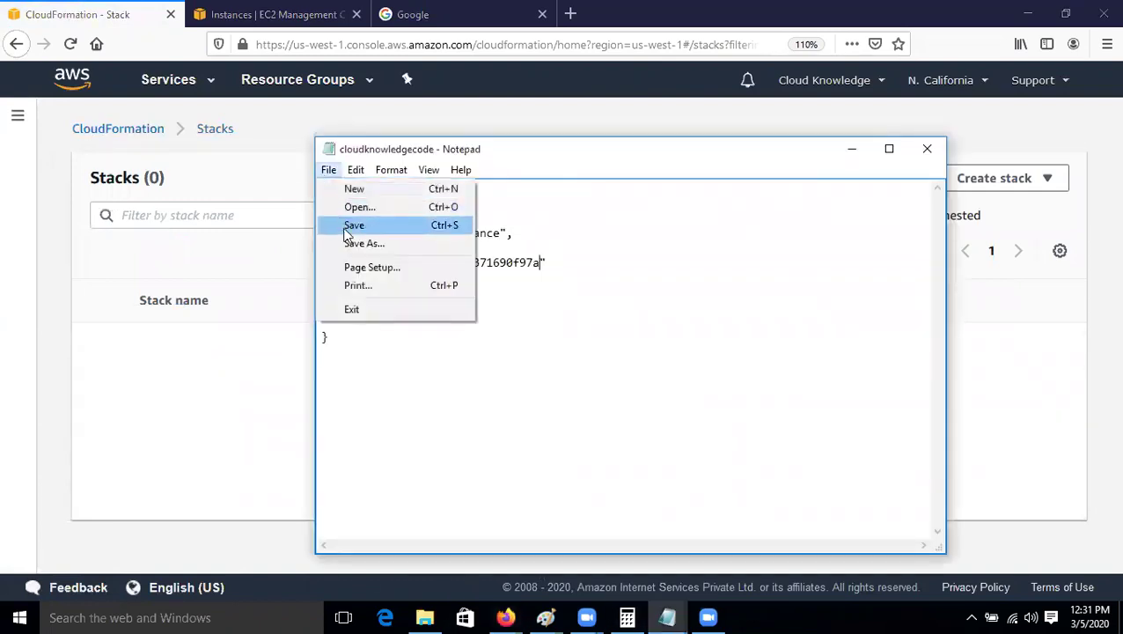
{"action": "left_click", "coordinate": [328, 221]}
{"action": "left_click", "coordinate": [178, 365]}
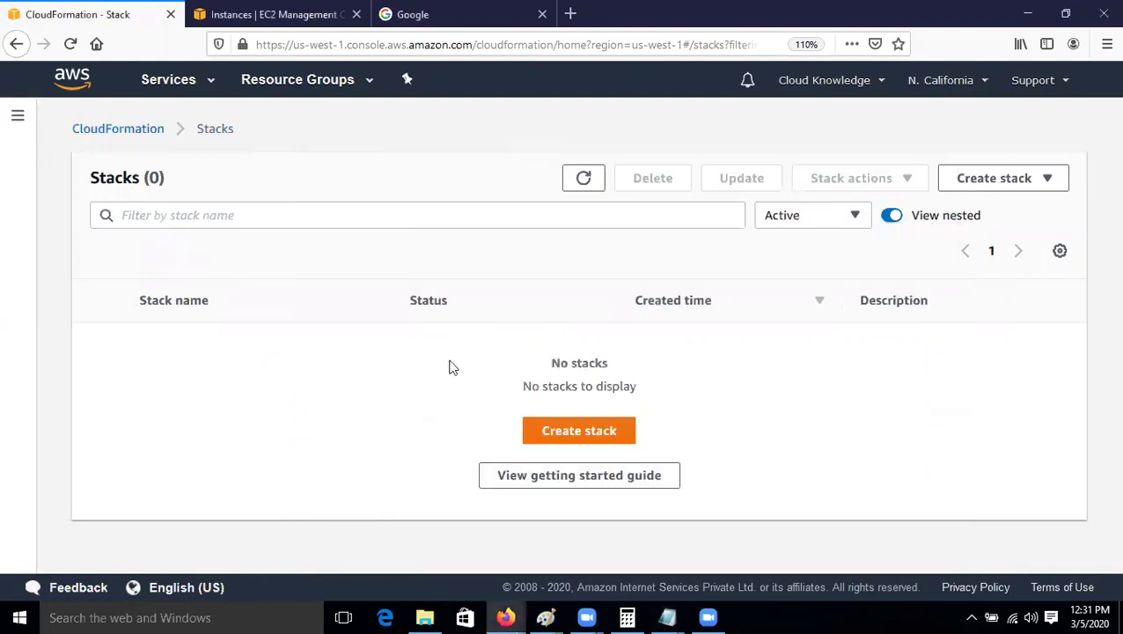
Step: Start a new stack, upload cloudknowledgecode.txt from the Desktop as its template file and continue to the stack details
{"action": "left_click", "coordinate": [579, 430]}
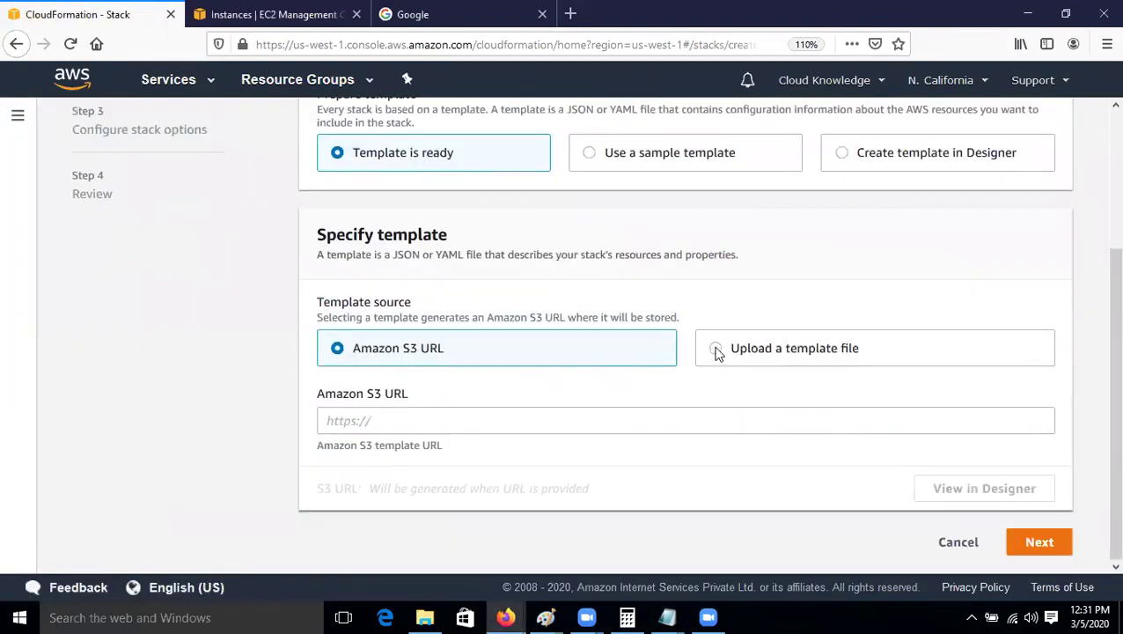
{"action": "left_click", "coordinate": [716, 349]}
{"action": "left_click", "coordinate": [388, 423]}
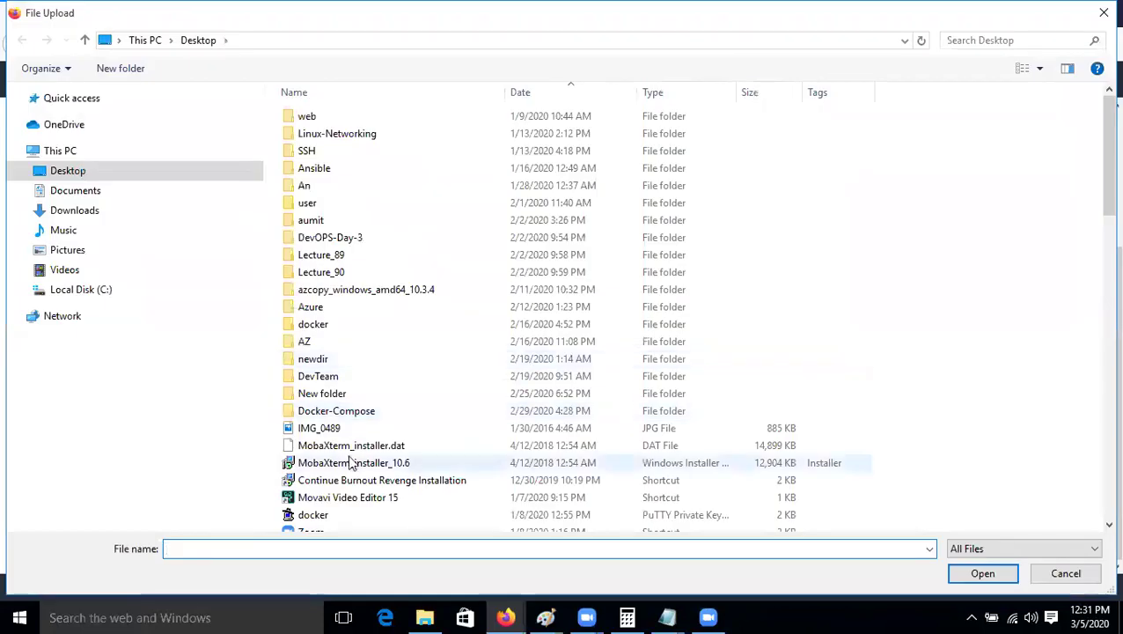
{"action": "left_click", "coordinate": [346, 480]}
{"action": "type", "text": "c"}
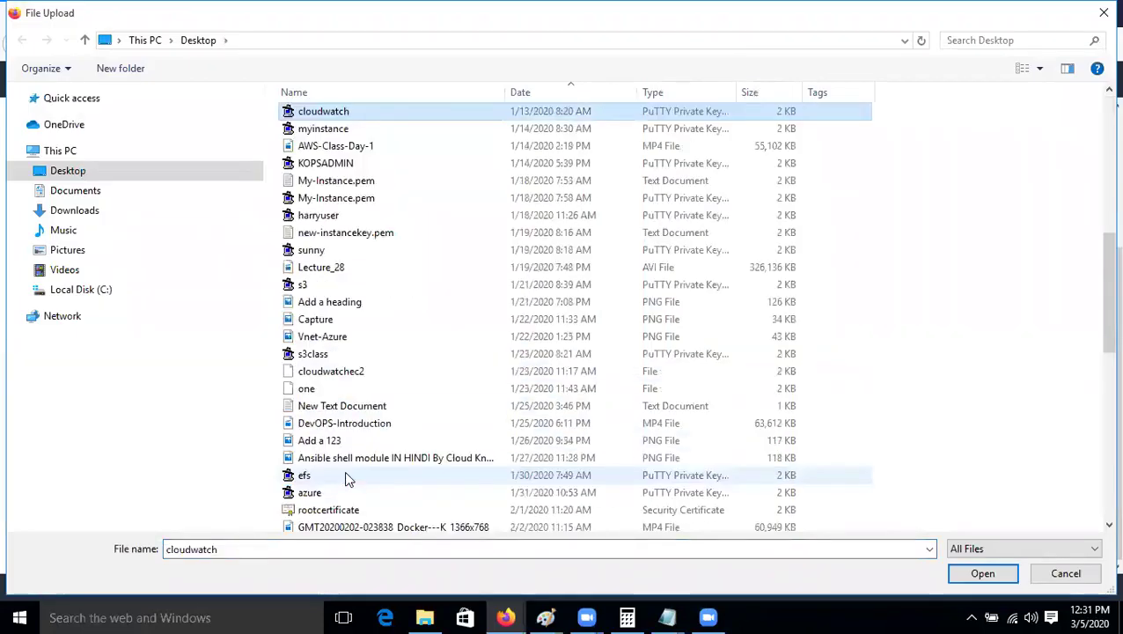
{"action": "type", "text": "loudknowledge"}
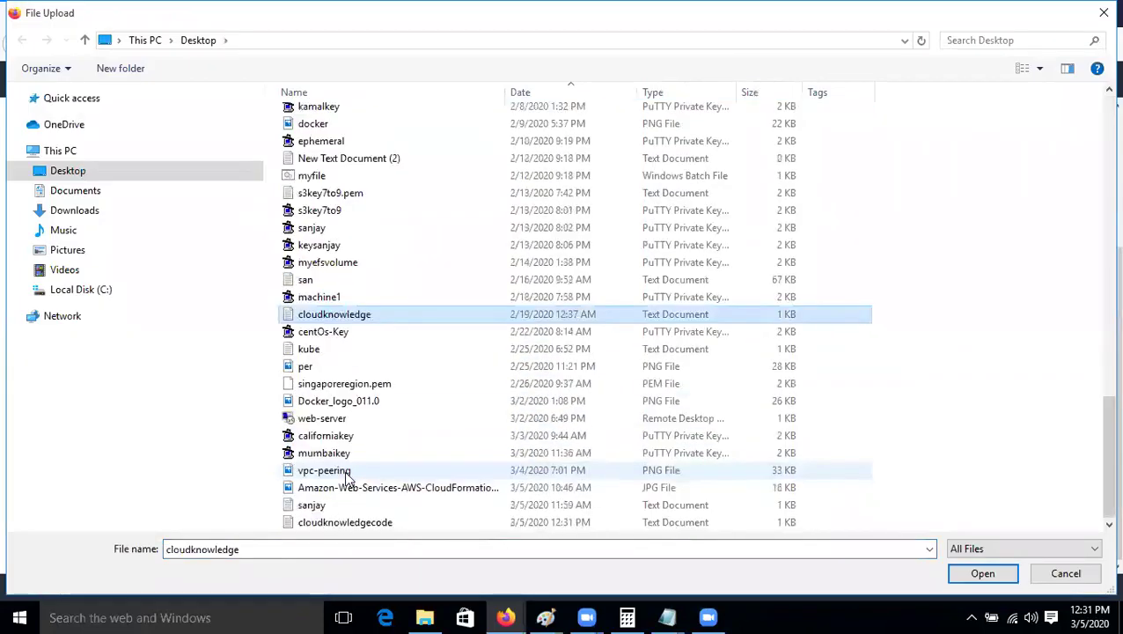
{"action": "double_click", "coordinate": [366, 522]}
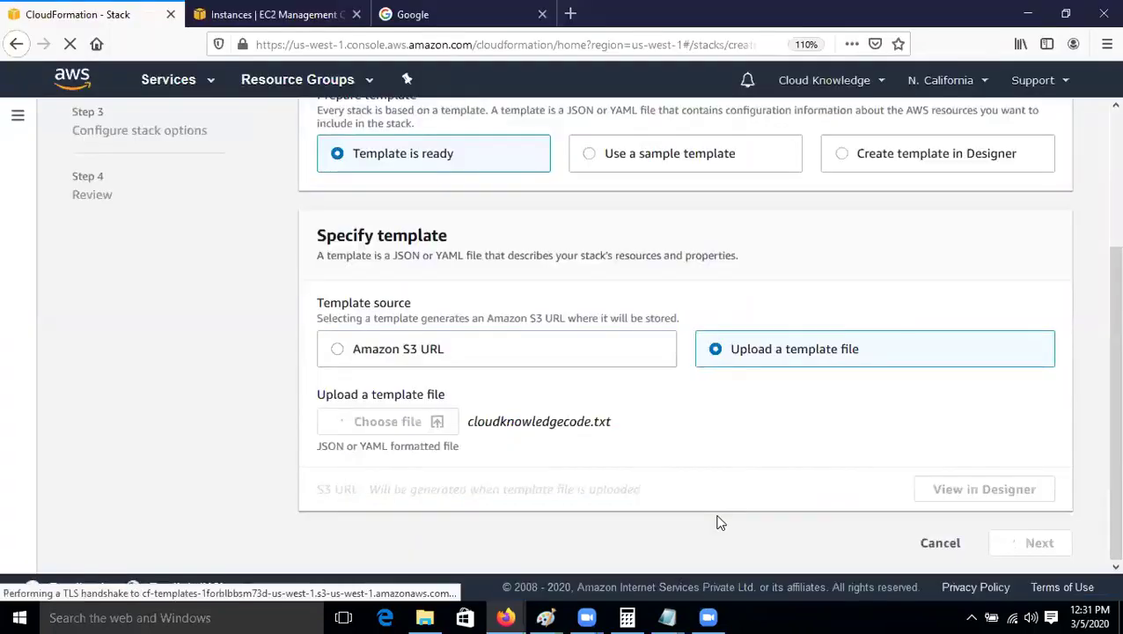
{"action": "scroll", "coordinate": [838, 512], "scroll_direction": "up", "scroll_amount": 2}
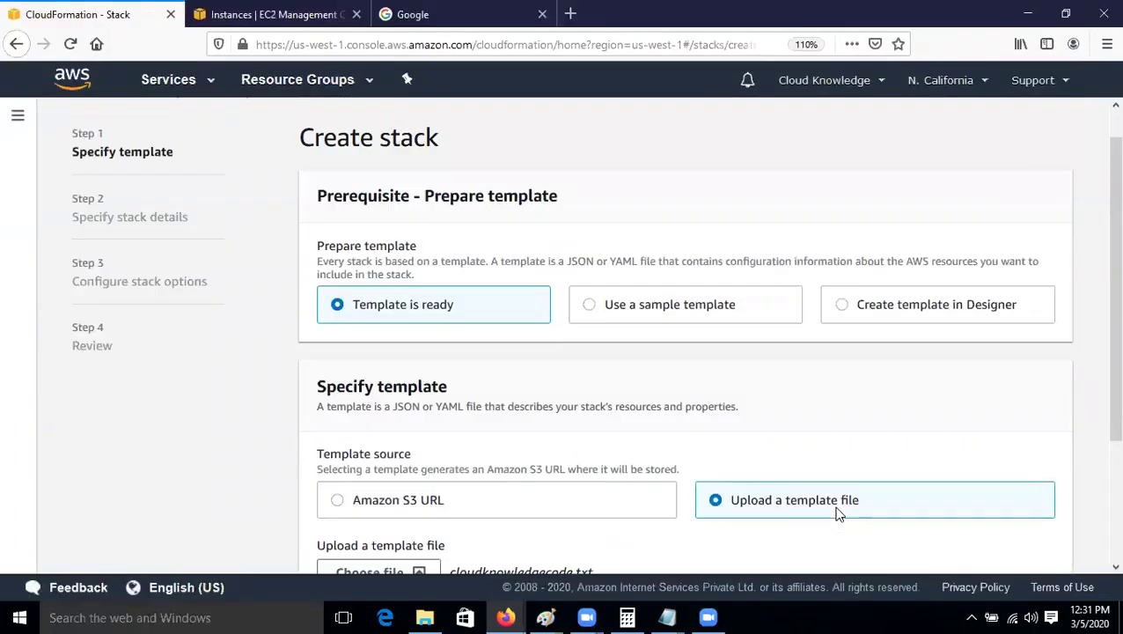
{"action": "scroll", "coordinate": [838, 513], "scroll_direction": "down", "scroll_amount": 3}
{"action": "left_click", "coordinate": [1038, 537]}
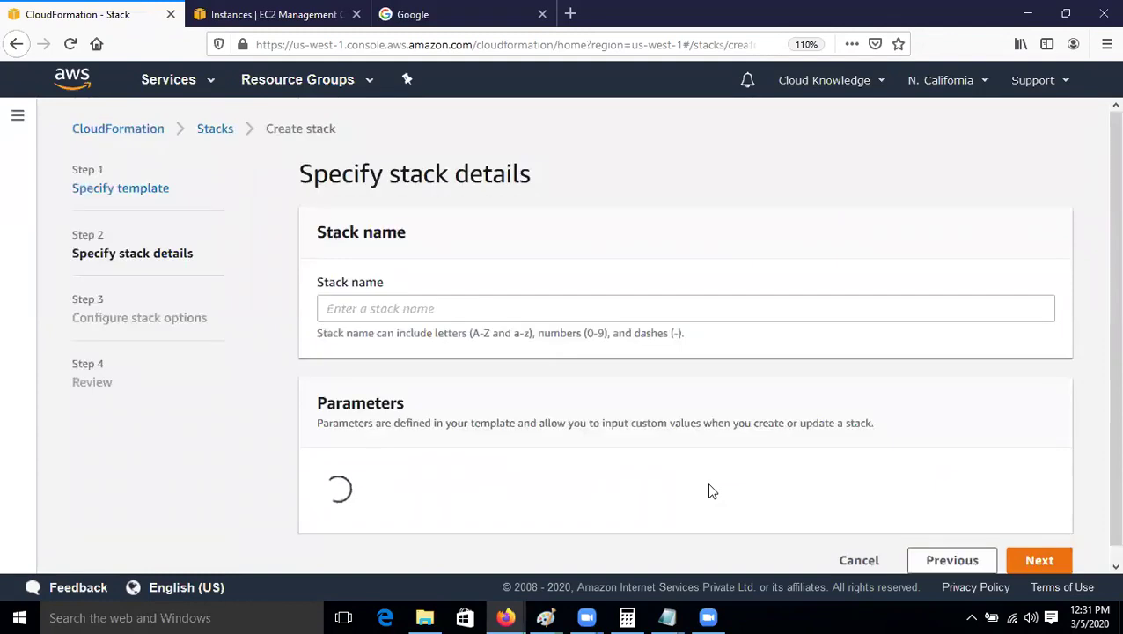
Step: Name the stack cloudknowledge and continue to the stack options
{"action": "left_click", "coordinate": [493, 308]}
{"action": "type", "text": "c"}
{"action": "key", "text": "BackSpace"}
{"action": "type", "text": "cloudknowledge"}
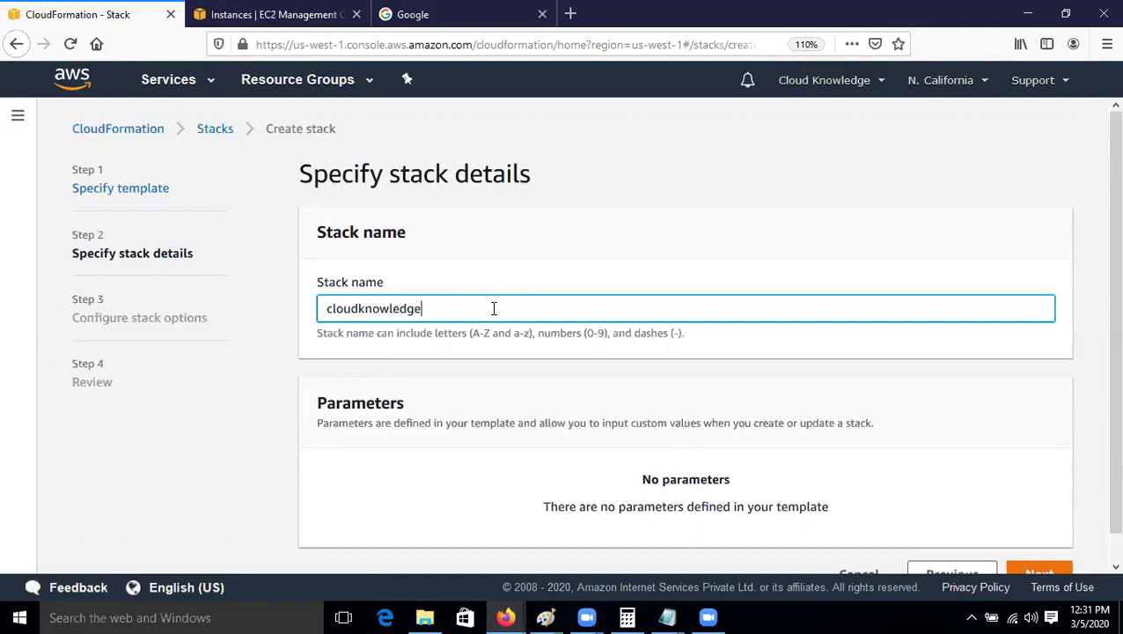
{"action": "scroll", "coordinate": [880, 493], "scroll_direction": "down", "scroll_amount": 1}
{"action": "left_click", "coordinate": [1014, 546]}
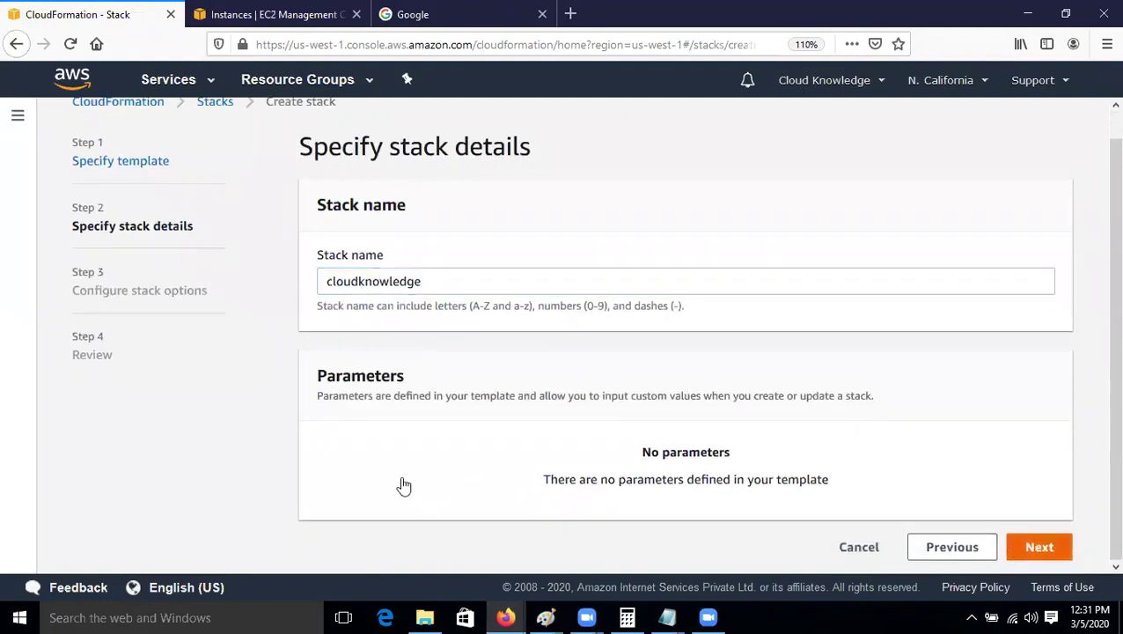
Step: Add a stack tag with key Name and value Dev, keep the remaining options, and continue to the review
{"action": "left_click", "coordinate": [446, 310]}
{"action": "type", "text": "Name"}
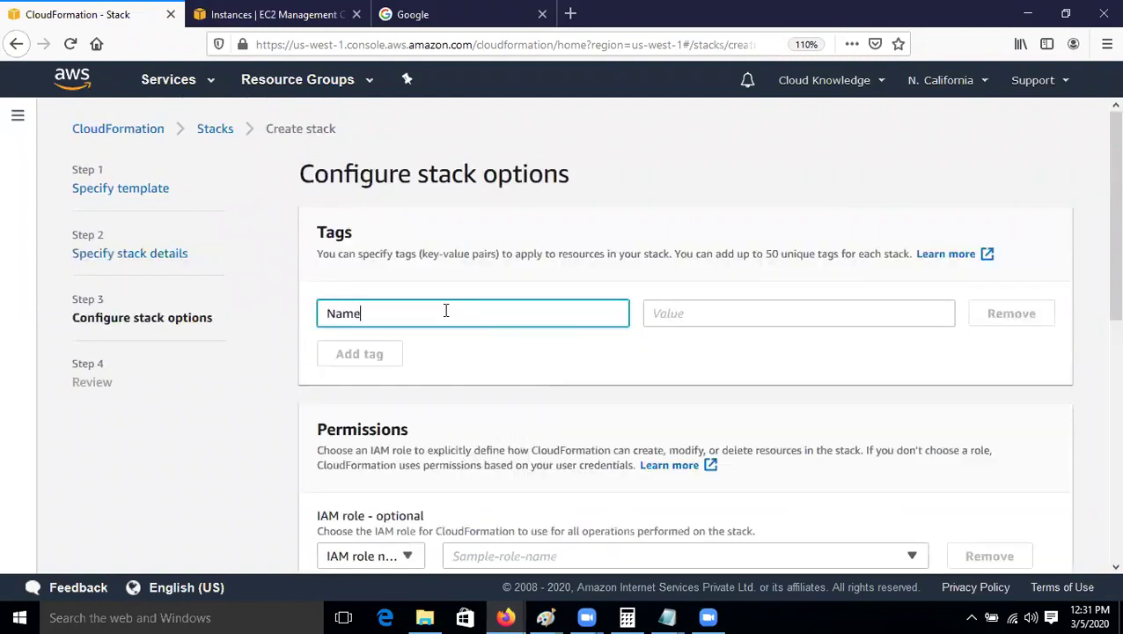
{"action": "key", "text": "Tab"}
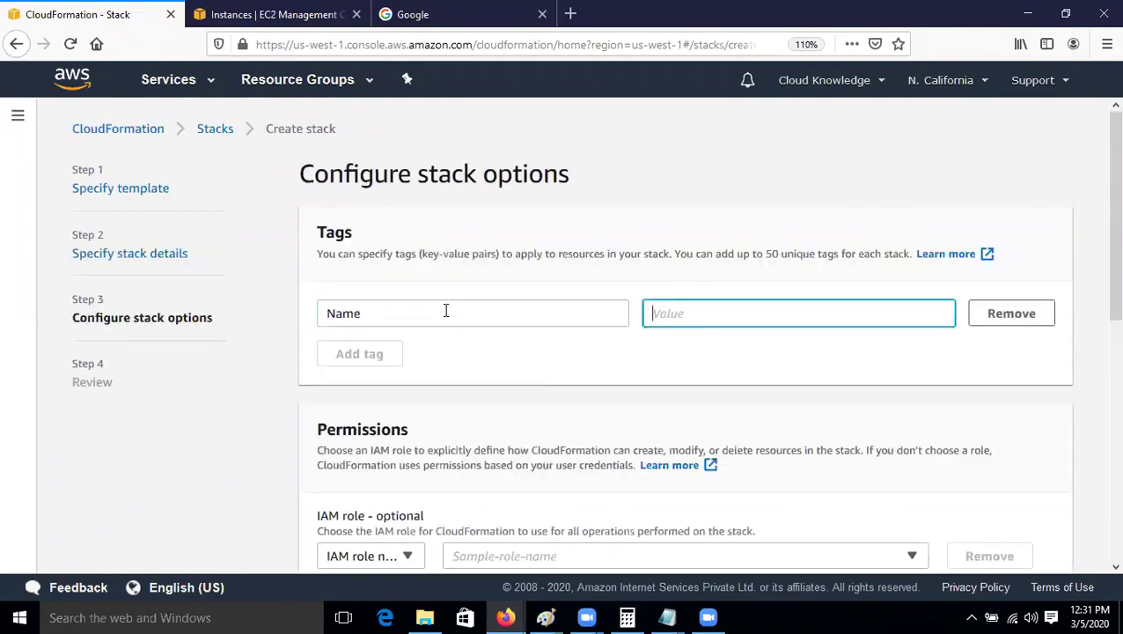
{"action": "type", "text": "Dev"}
{"action": "scroll", "coordinate": [597, 376], "scroll_direction": "down", "scroll_amount": 6}
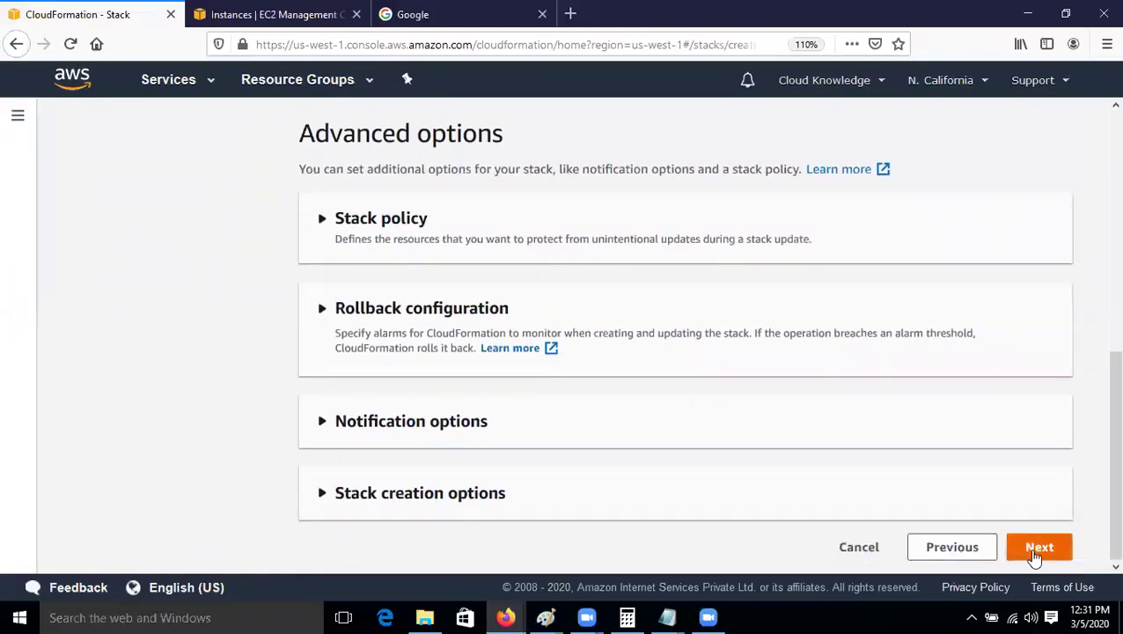
{"action": "scroll", "coordinate": [704, 440], "scroll_direction": "up", "scroll_amount": 5}
{"action": "scroll", "coordinate": [655, 458], "scroll_direction": "down", "scroll_amount": 1}
{"action": "left_click", "coordinate": [663, 440]}
{"action": "left_click", "coordinate": [571, 493]}
{"action": "scroll", "coordinate": [884, 488], "scroll_direction": "down", "scroll_amount": 5}
{"action": "left_click", "coordinate": [1035, 546]}
Step: Look through the review page, create the cloudknowledge stack and refresh its events
{"action": "scroll", "coordinate": [880, 457], "scroll_direction": "down", "scroll_amount": 10}
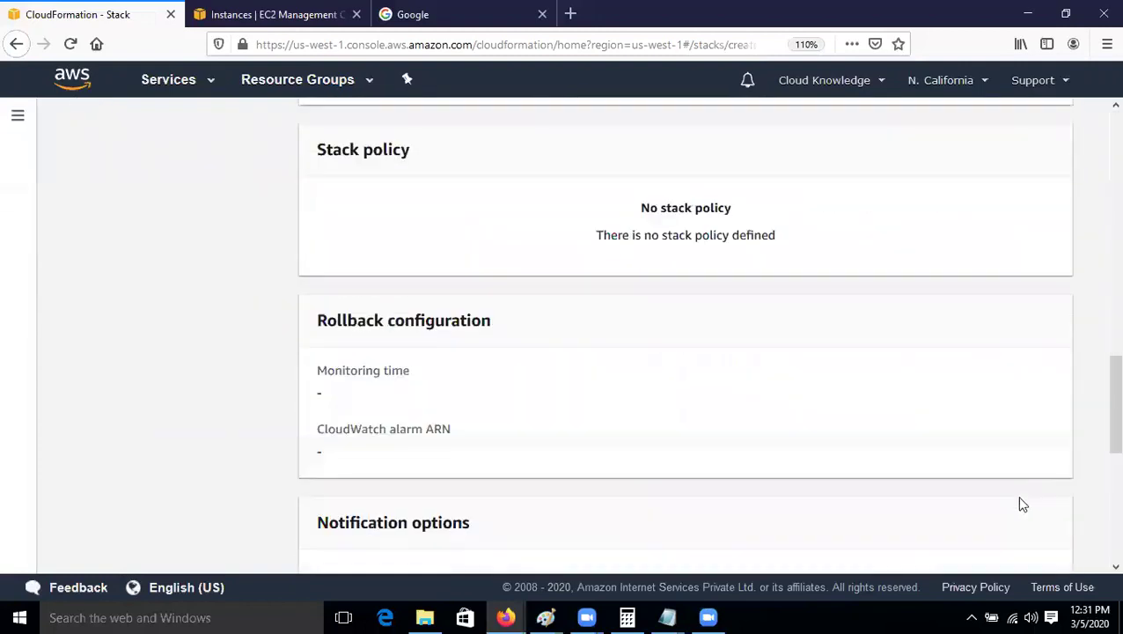
{"action": "scroll", "coordinate": [1023, 511], "scroll_direction": "down", "scroll_amount": 5}
{"action": "left_click", "coordinate": [1028, 546]}
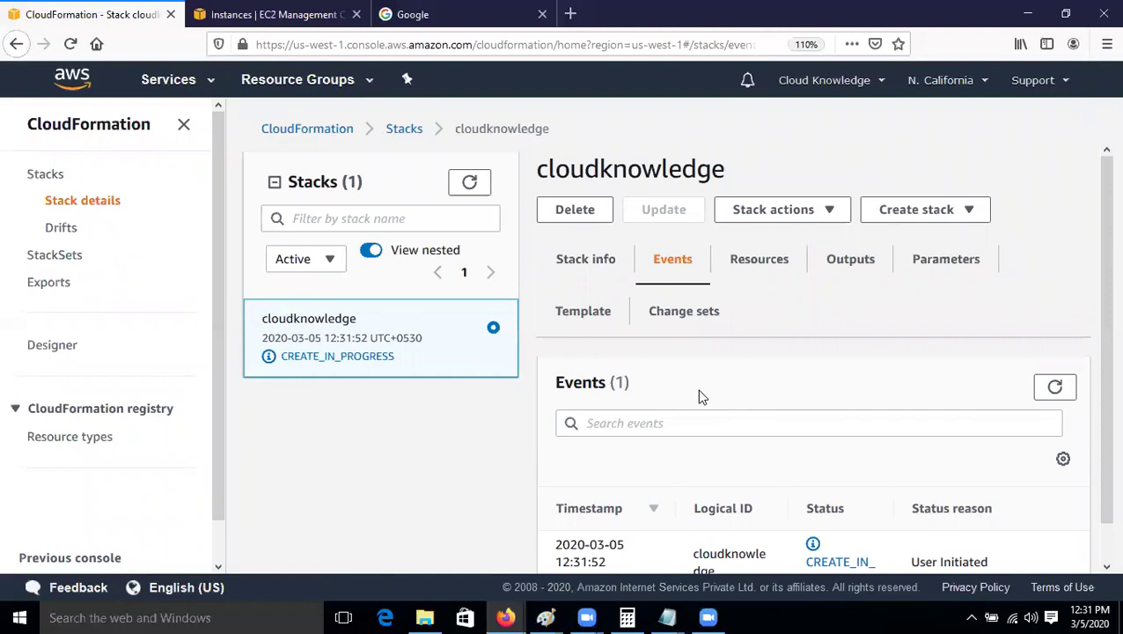
{"action": "left_click", "coordinate": [1054, 388]}
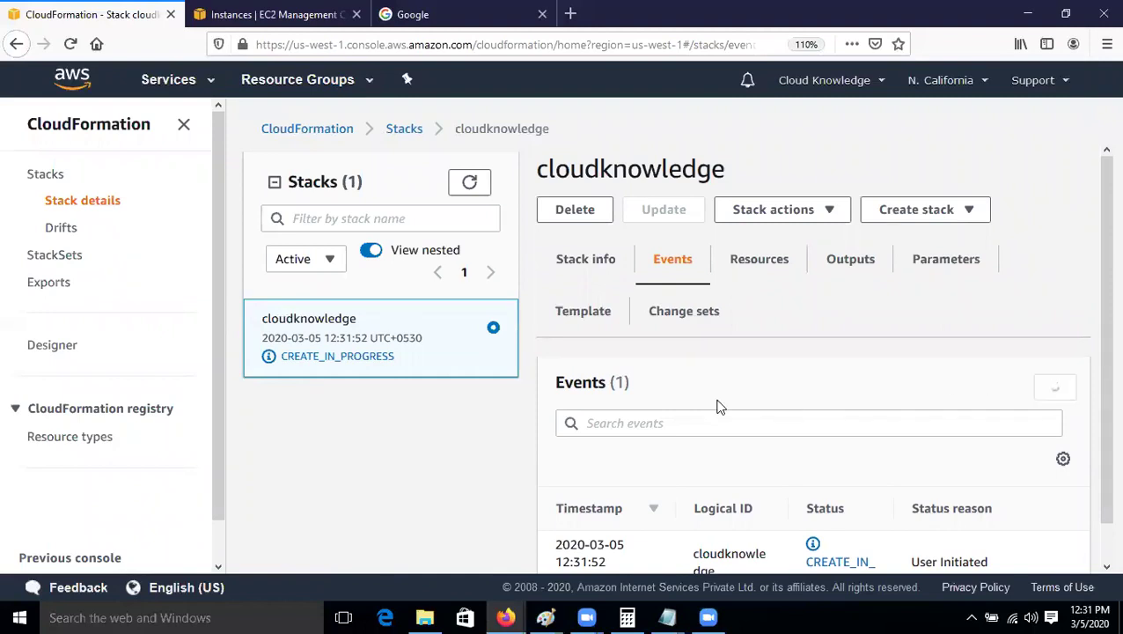
Step: Refresh the cloudknowledge stack's events repeatedly to follow the resource creation progress
{"action": "scroll", "coordinate": [717, 406], "scroll_direction": "down", "scroll_amount": 3}
{"action": "left_click", "coordinate": [1055, 223]}
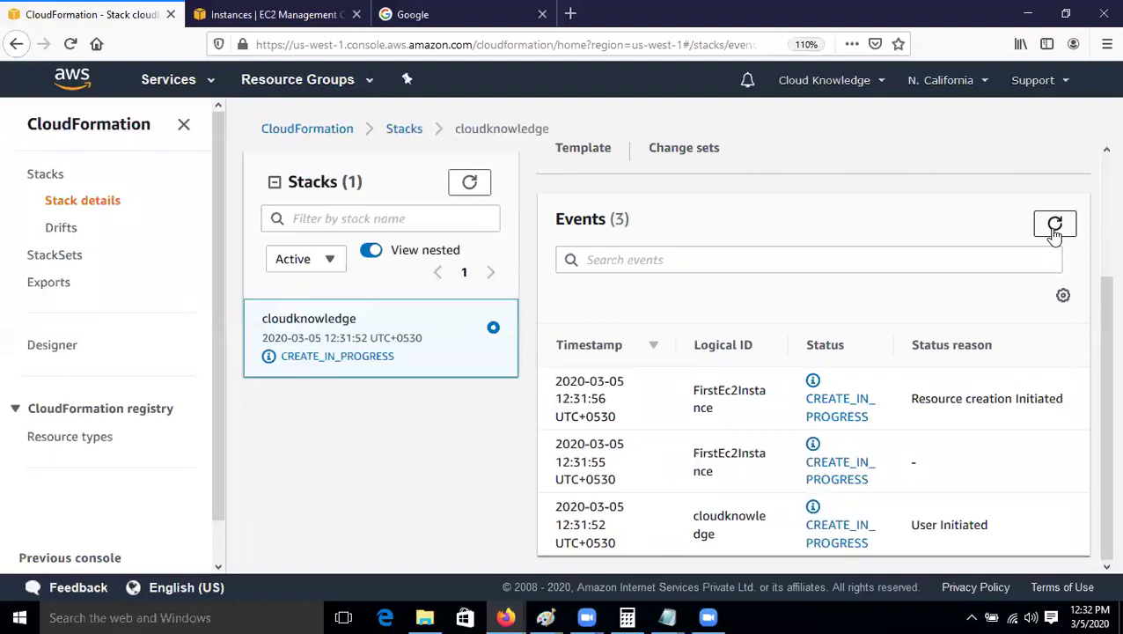
{"action": "left_click", "coordinate": [1055, 231]}
{"action": "left_click", "coordinate": [1055, 231]}
{"action": "left_click", "coordinate": [1055, 230]}
{"action": "left_click", "coordinate": [1053, 230]}
{"action": "scroll", "coordinate": [872, 357], "scroll_direction": "up", "scroll_amount": 3}
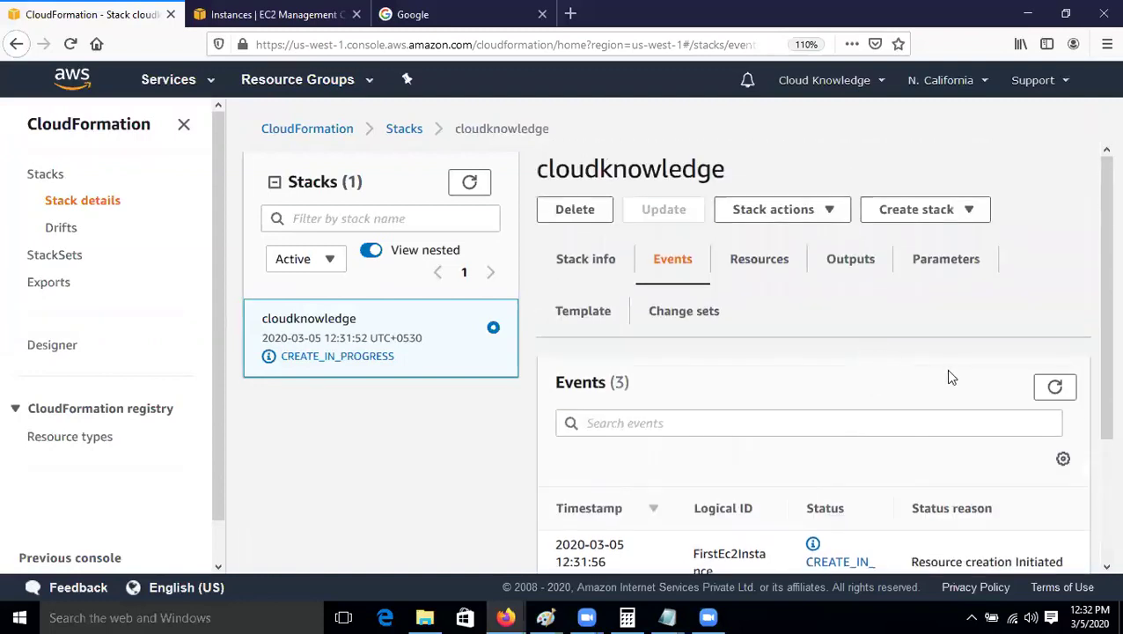
{"action": "scroll", "coordinate": [950, 376], "scroll_direction": "down", "scroll_amount": 3}
Step: Switch to the EC2 instances page and refresh the list to check for the stack's new instance
{"action": "left_click", "coordinate": [283, 15]}
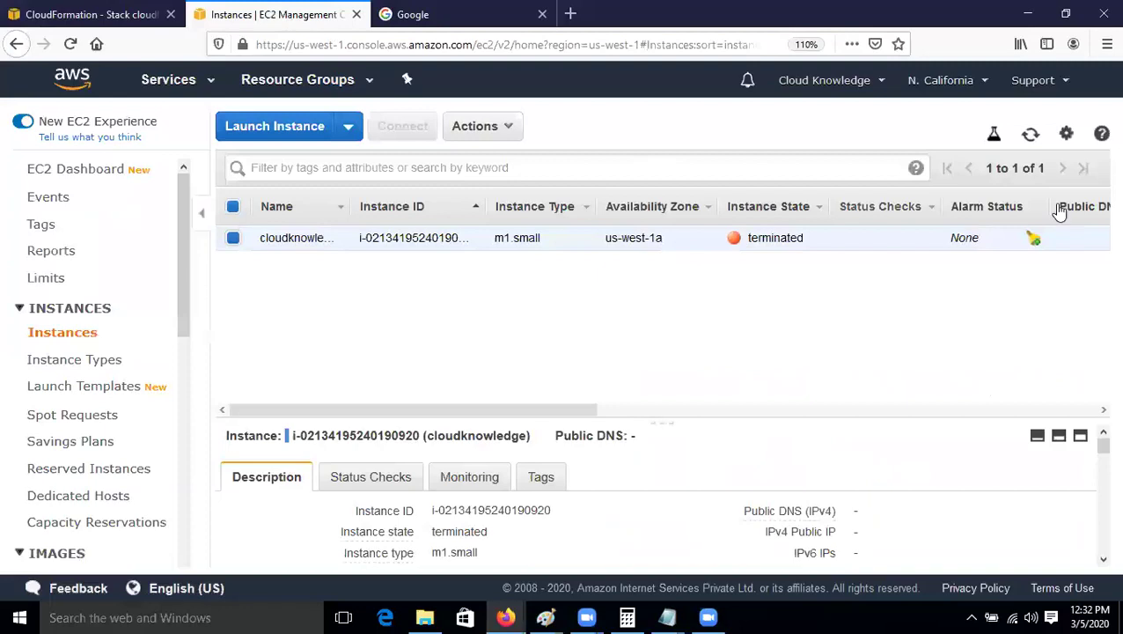
{"action": "left_click", "coordinate": [1030, 134]}
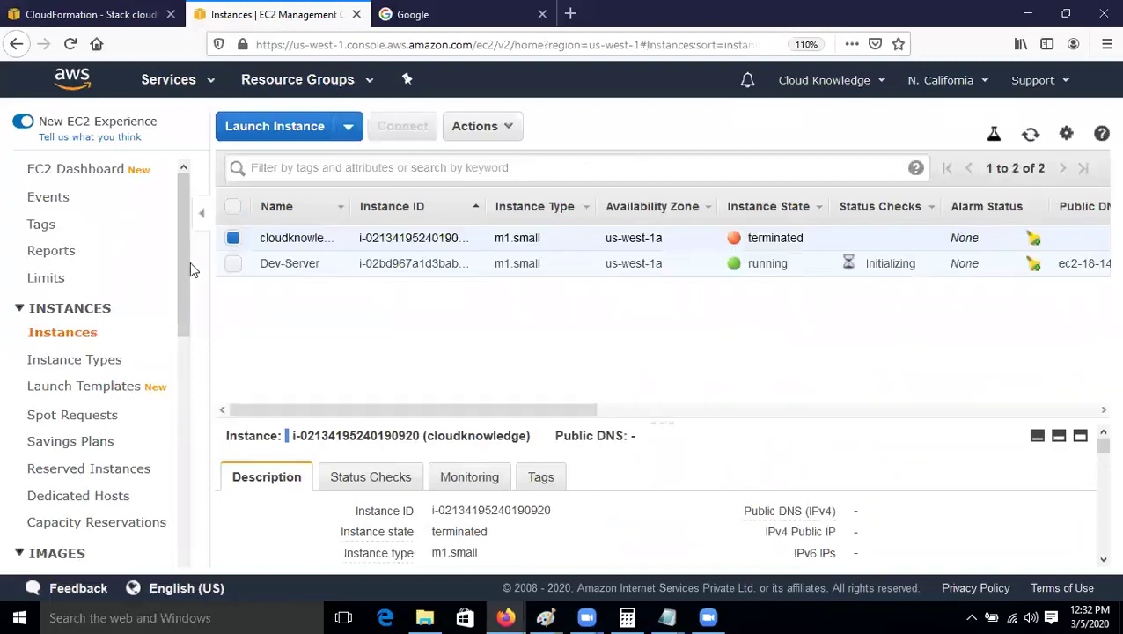
{"action": "left_click", "coordinate": [1030, 134]}
Step: Bring up cloudknowledgecode in Notepad and indent the FirstEc2Instance, Type, Properties and ImageId lines progressively deeper
{"action": "mouse_move", "coordinate": [667, 616]}
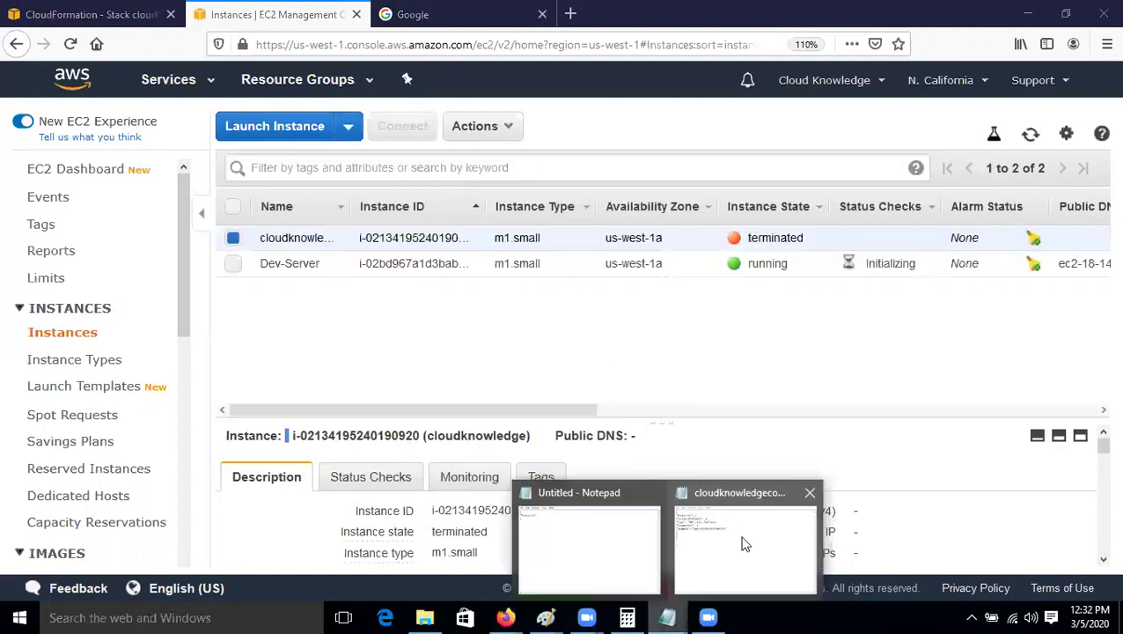
{"action": "left_click", "coordinate": [742, 538]}
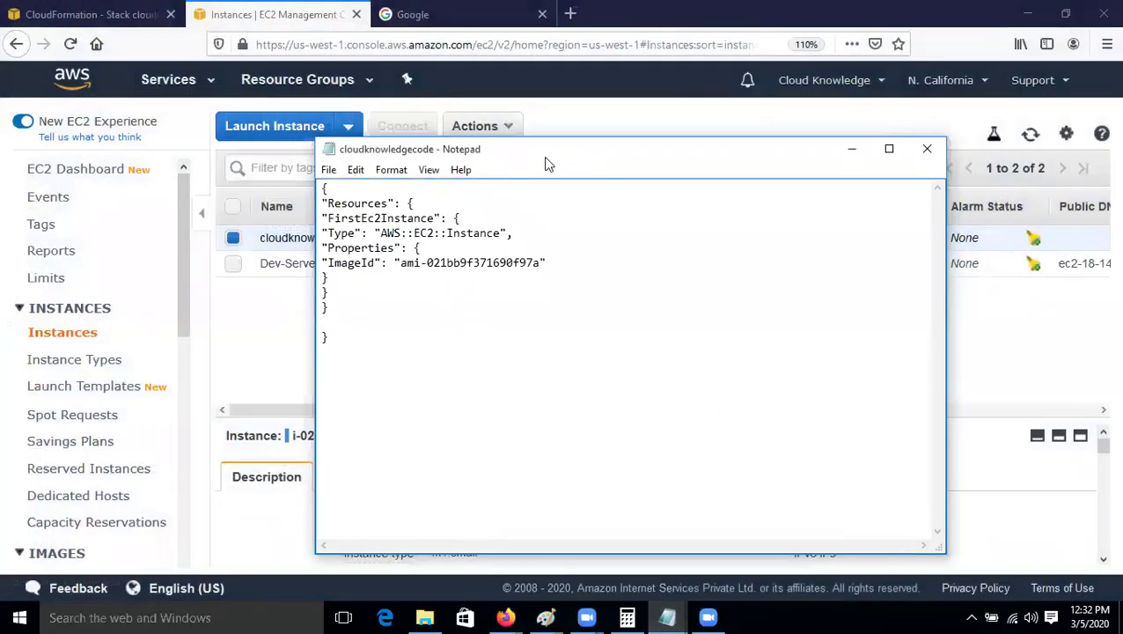
{"action": "left_click_drag", "start_coordinate": [545, 163], "coordinate": [575, 113]}
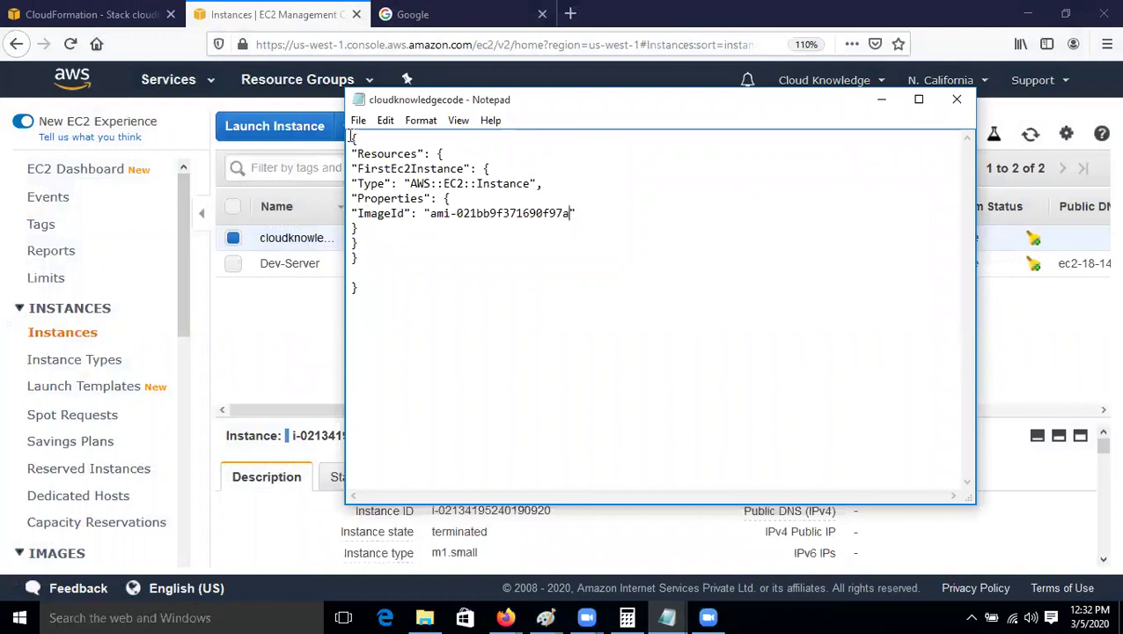
{"action": "left_click_drag", "start_coordinate": [351, 138], "coordinate": [446, 266]}
{"action": "left_click", "coordinate": [406, 270]}
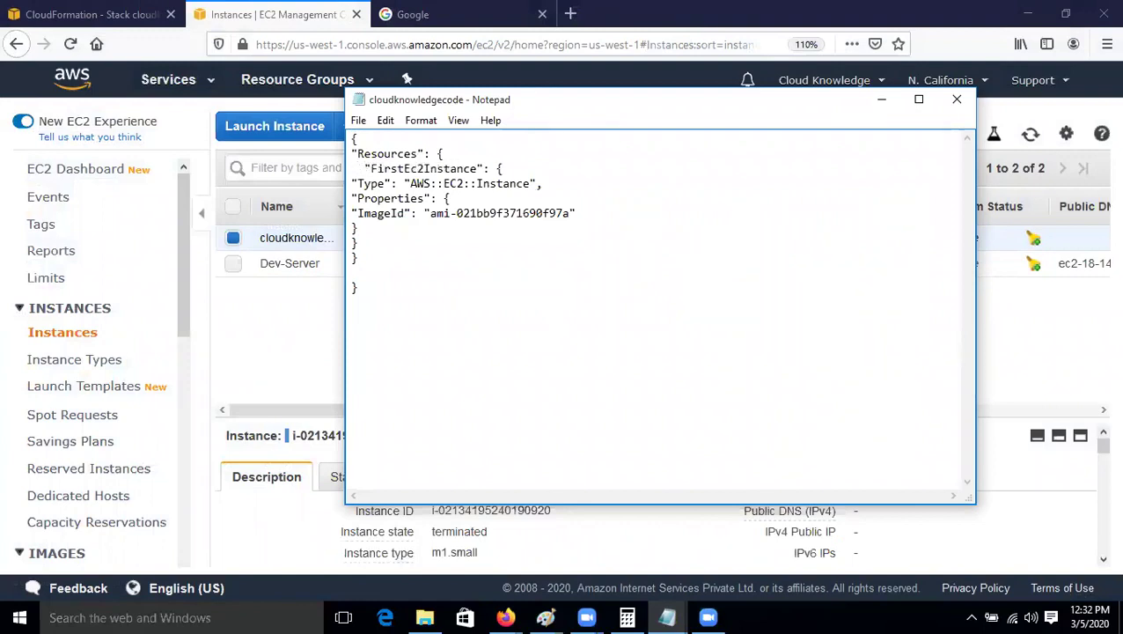
{"action": "left_click", "coordinate": [351, 183]}
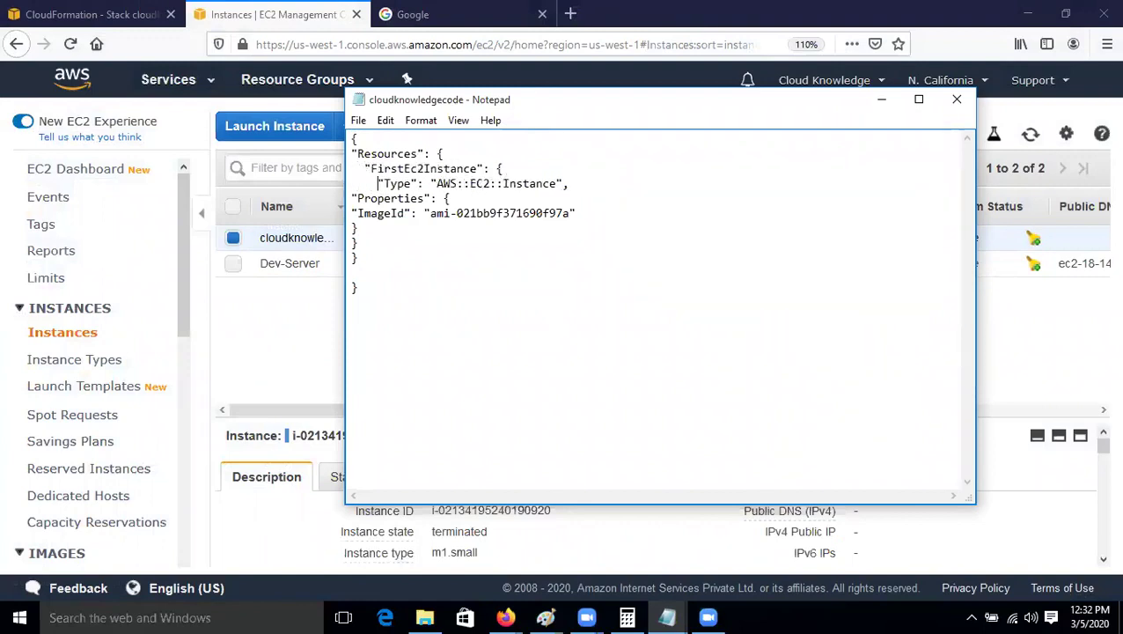
{"action": "left_click", "coordinate": [352, 198]}
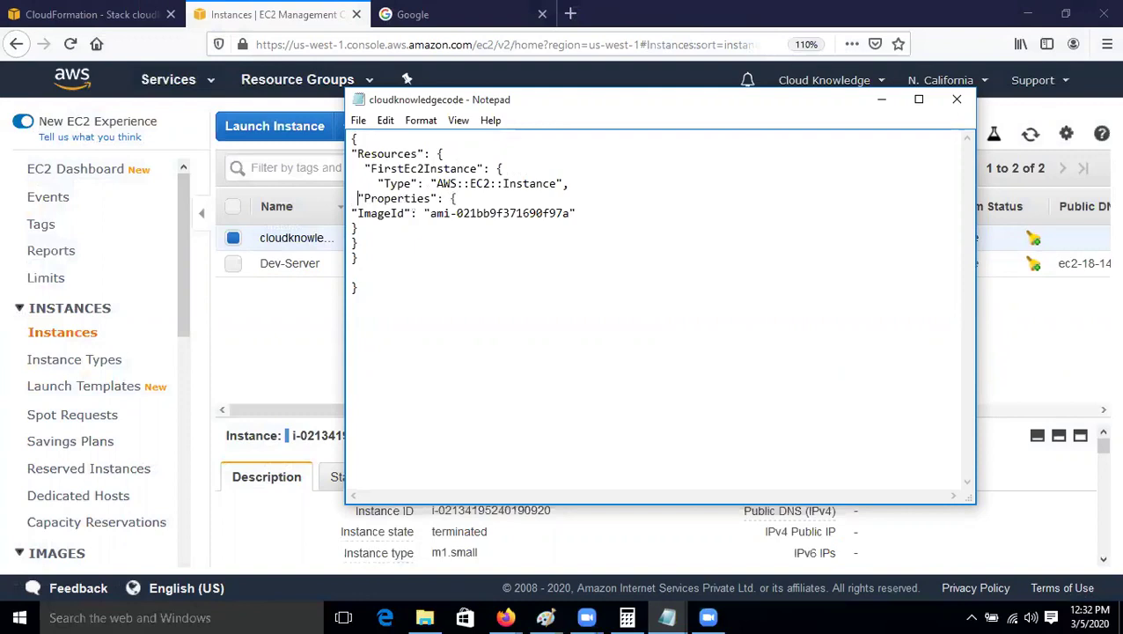
{"action": "left_click", "coordinate": [351, 213]}
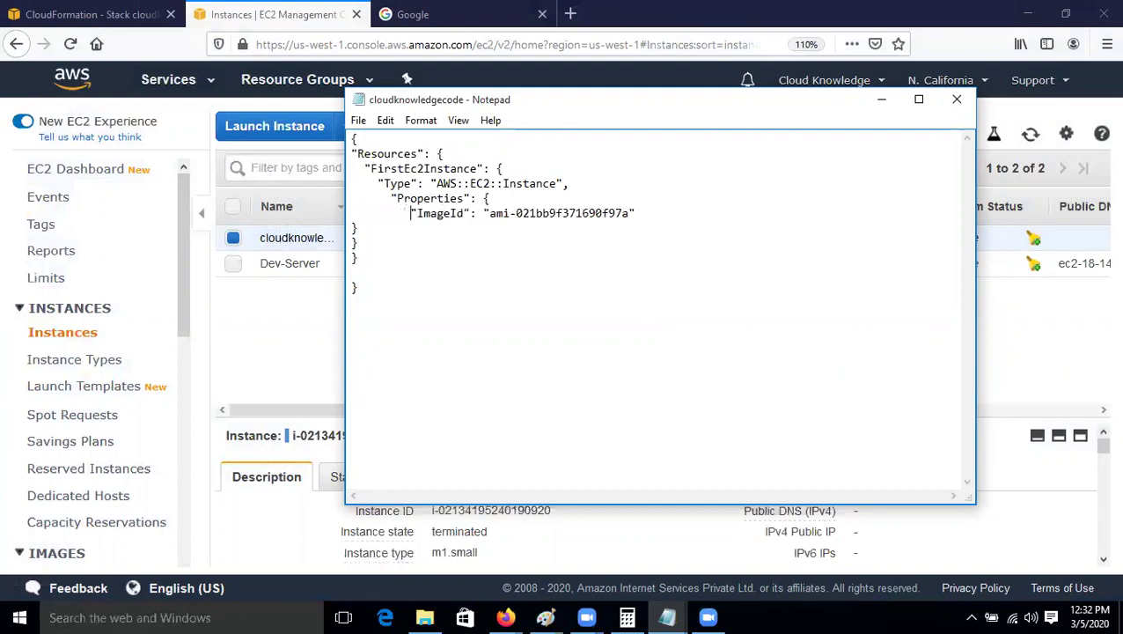
Step: Highlight the template's code blocks and delete the third closing brace below the ImageId line
{"action": "left_click_drag", "start_coordinate": [351, 139], "coordinate": [471, 293]}
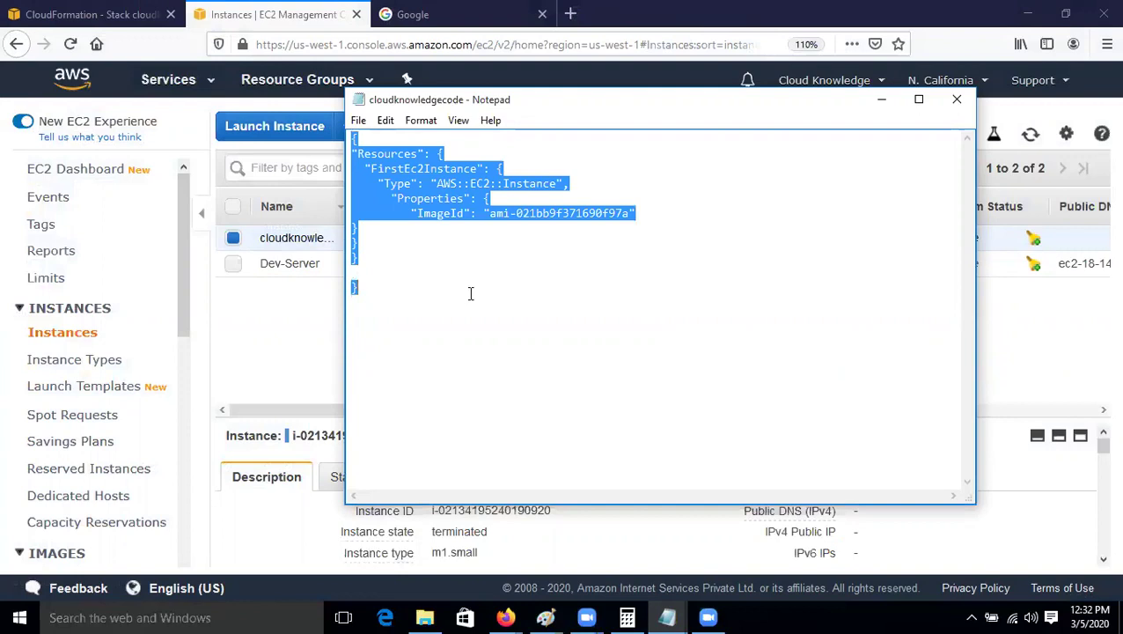
{"action": "left_click", "coordinate": [471, 294]}
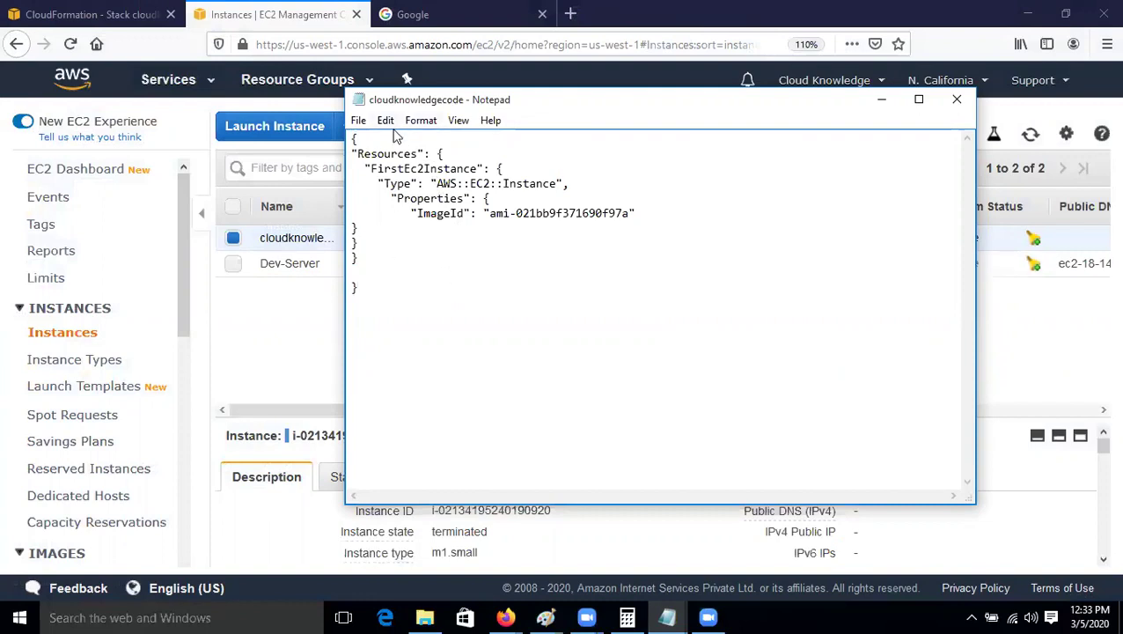
{"action": "left_click_drag", "start_coordinate": [357, 151], "coordinate": [494, 256]}
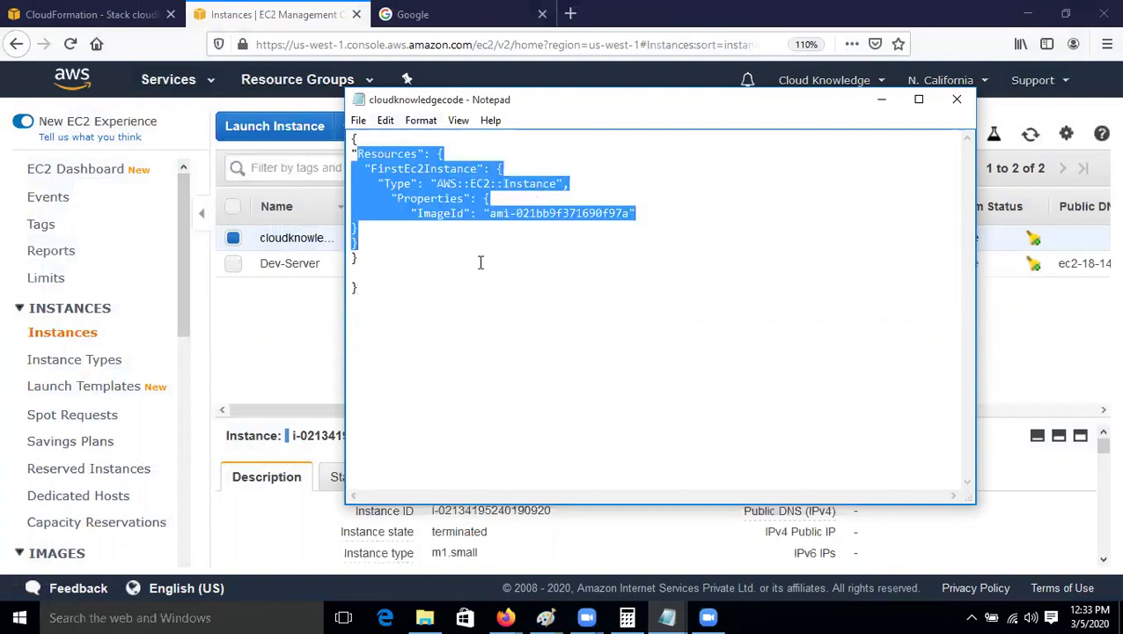
{"action": "left_click", "coordinate": [480, 261]}
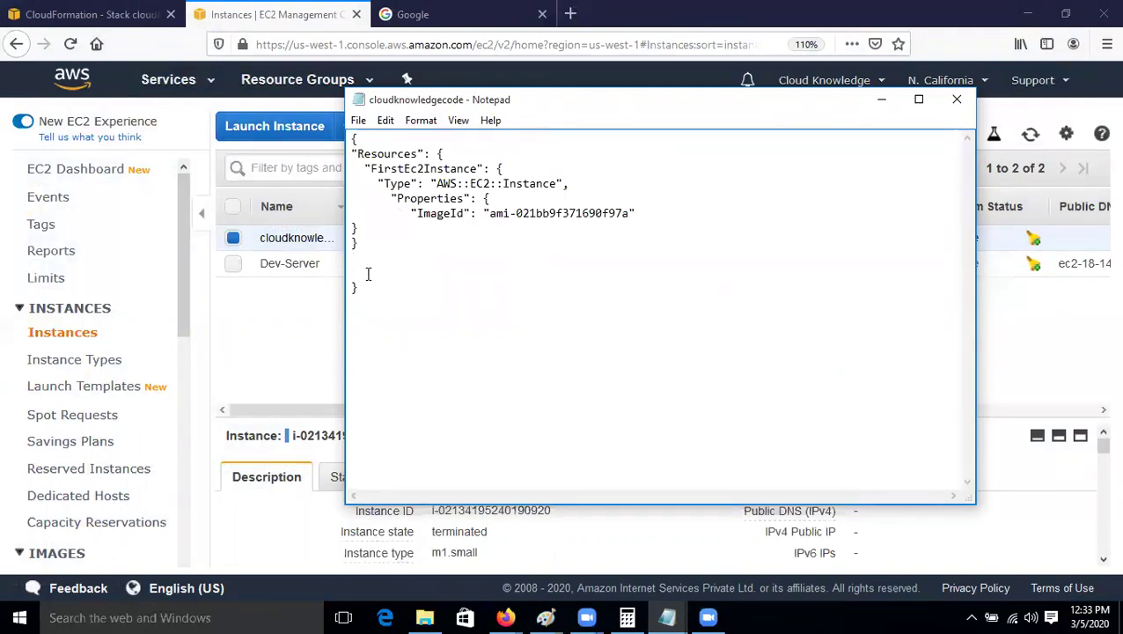
Step: Compare the template's opening and closing braces, from the outer pair through Resources and FirstEc2Instance, to check each one's partner
{"action": "left_click_drag", "start_coordinate": [353, 138], "coordinate": [543, 275]}
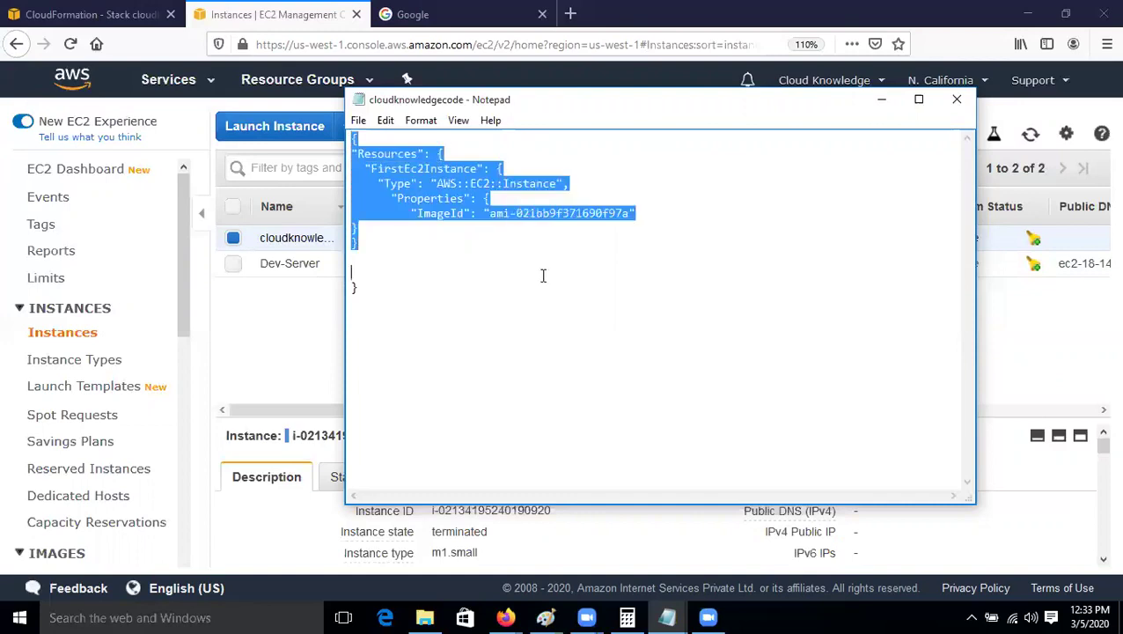
{"action": "left_click", "coordinate": [438, 309]}
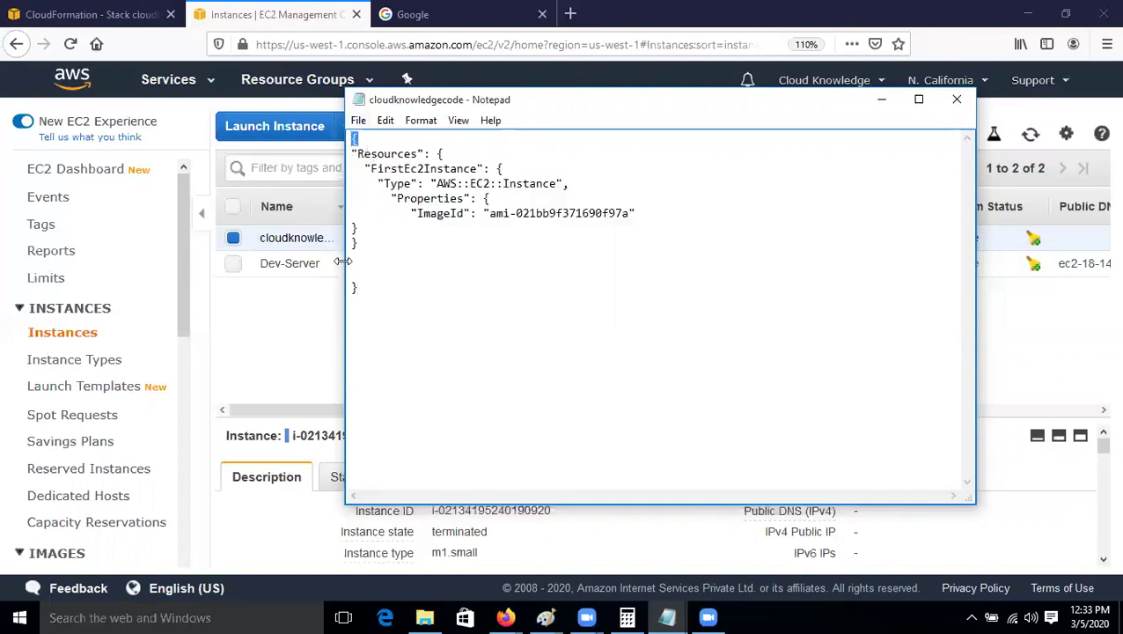
{"action": "left_click_drag", "start_coordinate": [351, 287], "coordinate": [373, 282]}
{"action": "left_click_drag", "start_coordinate": [438, 147], "coordinate": [351, 151]}
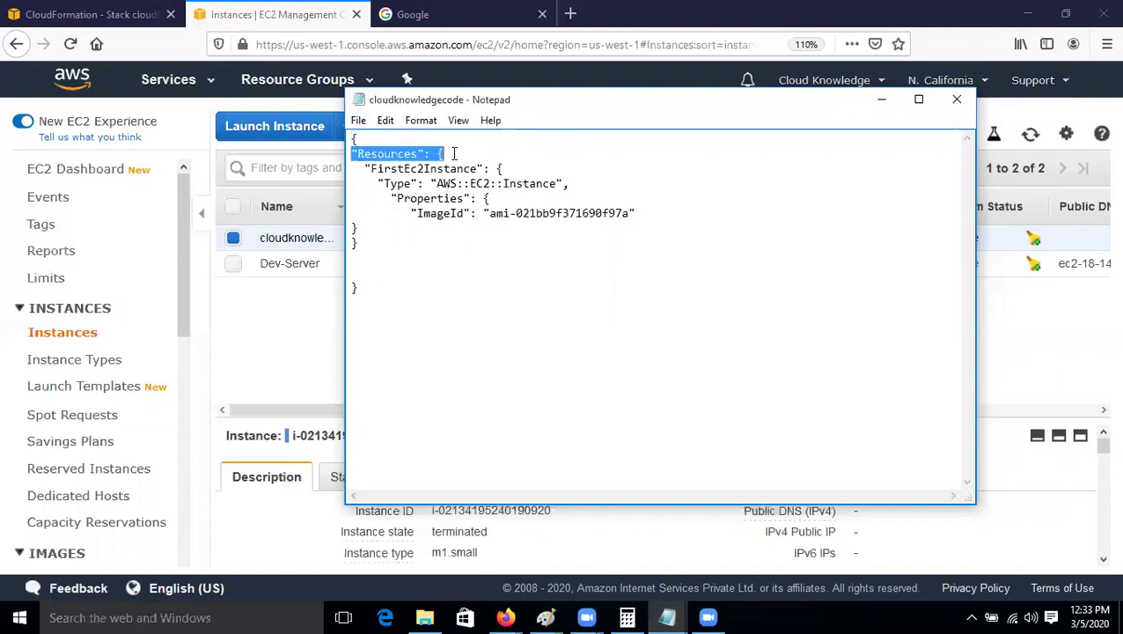
{"action": "left_click", "coordinate": [355, 253]}
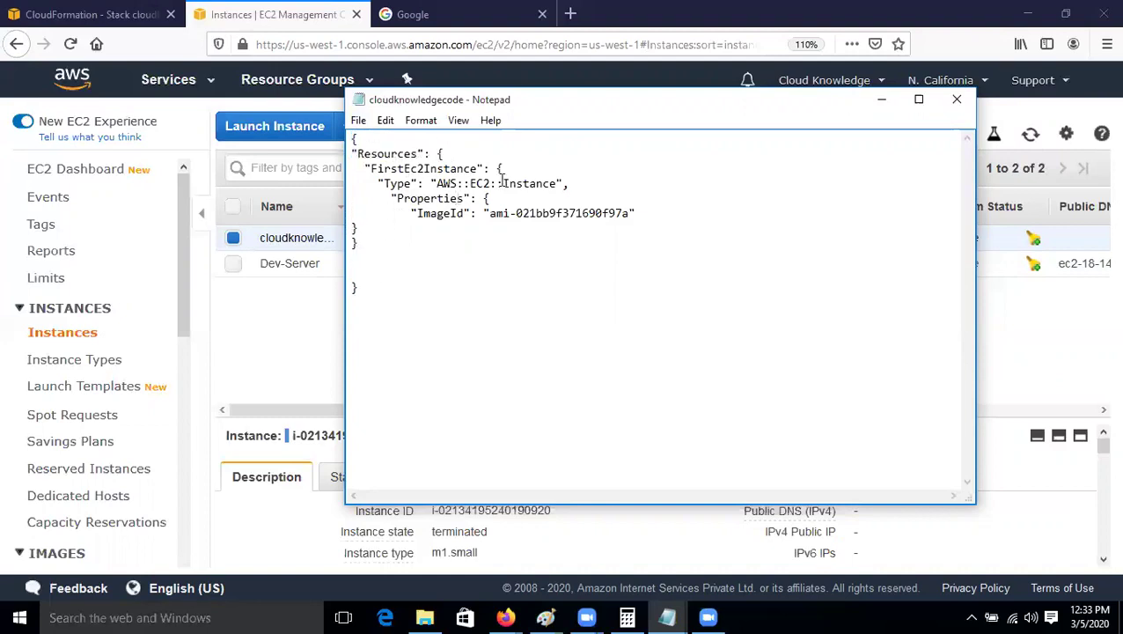
{"action": "left_click_drag", "start_coordinate": [490, 168], "coordinate": [511, 168]}
{"action": "left_click_drag", "start_coordinate": [351, 227], "coordinate": [368, 227]}
Step: Search Google for "online json editor" and open the JSON Editor Online site
{"action": "left_click", "coordinate": [431, 16]}
{"action": "left_click", "coordinate": [420, 306]}
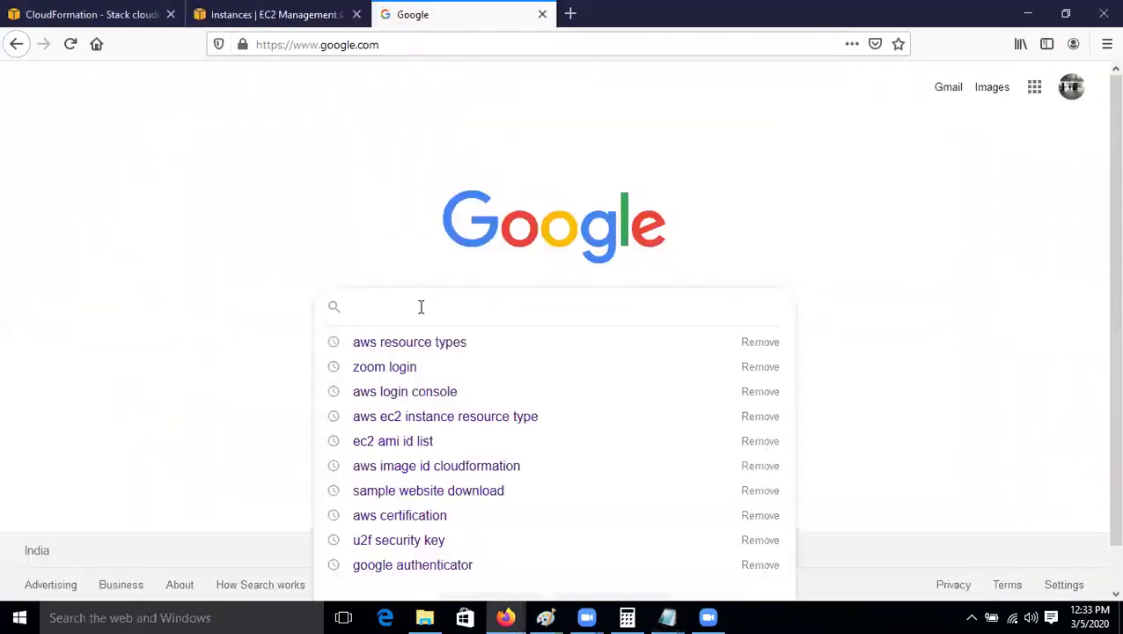
{"action": "type", "text": "online"}
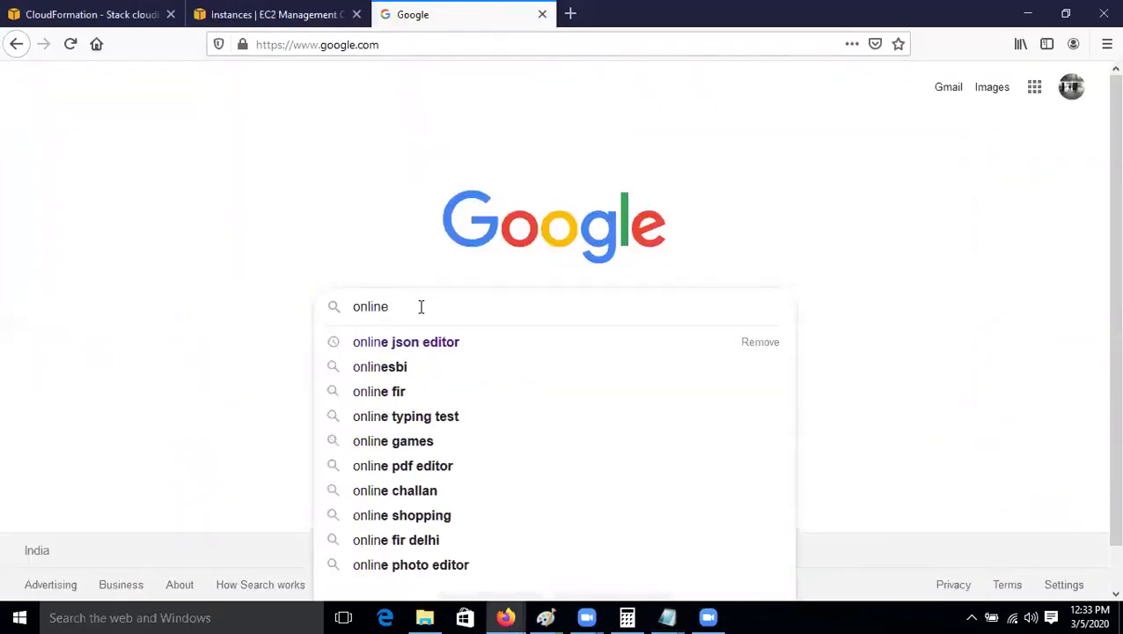
{"action": "key", "text": "Down"}
{"action": "key", "text": "Return"}
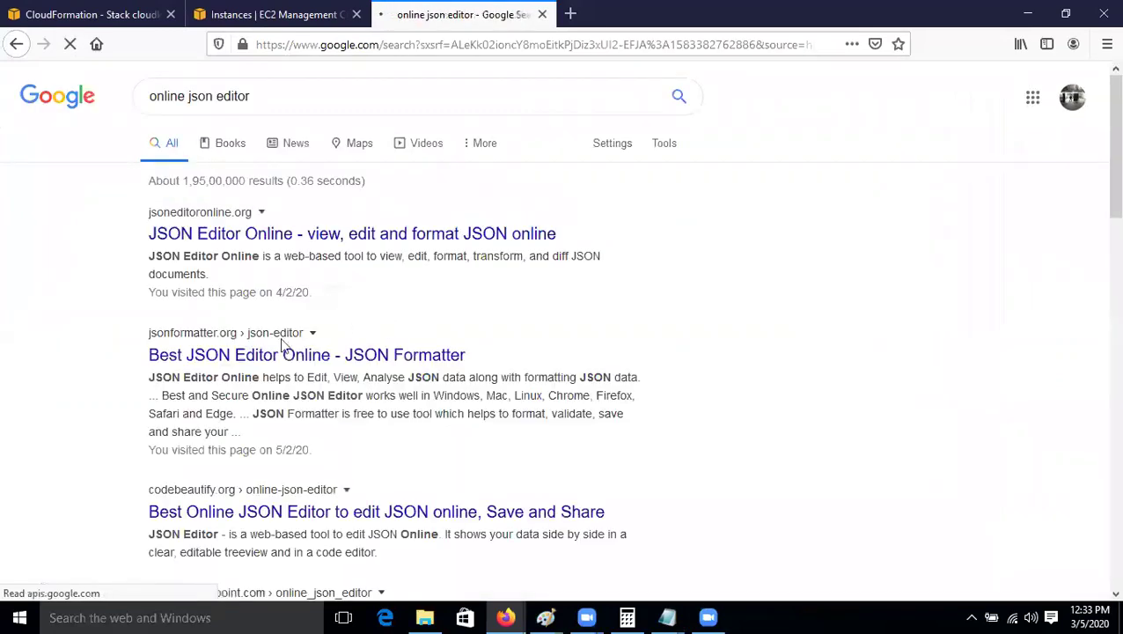
{"action": "left_click", "coordinate": [286, 242]}
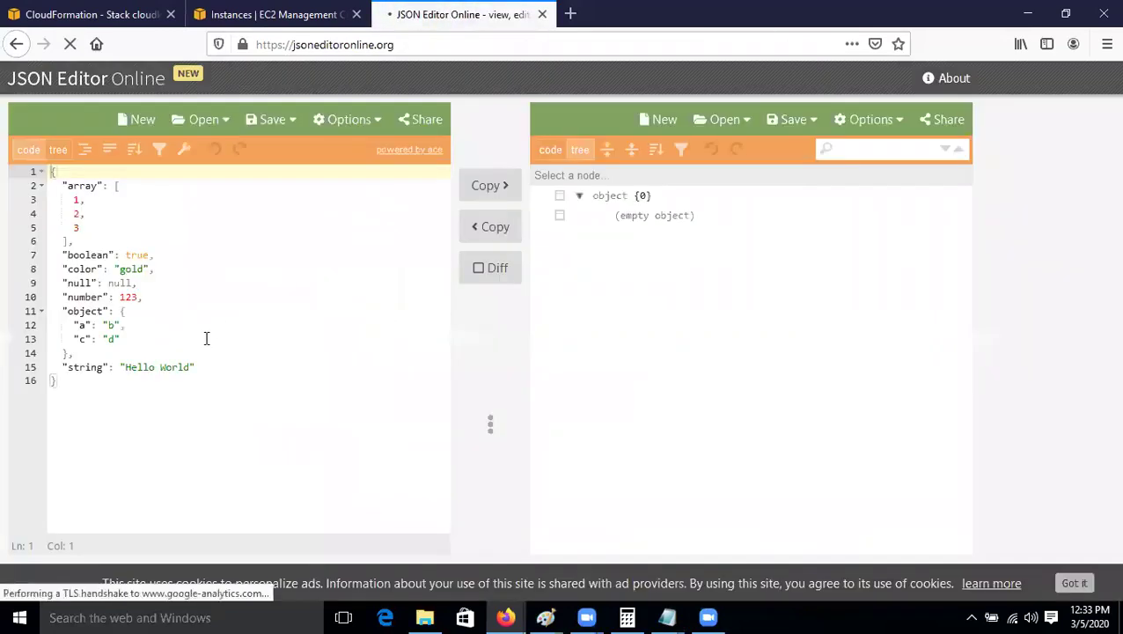
Step: Replace the sample JSON in the code editor with an object containing an unclosed "Resources": { entry
{"action": "left_click_drag", "start_coordinate": [200, 382], "coordinate": [26, 169]}
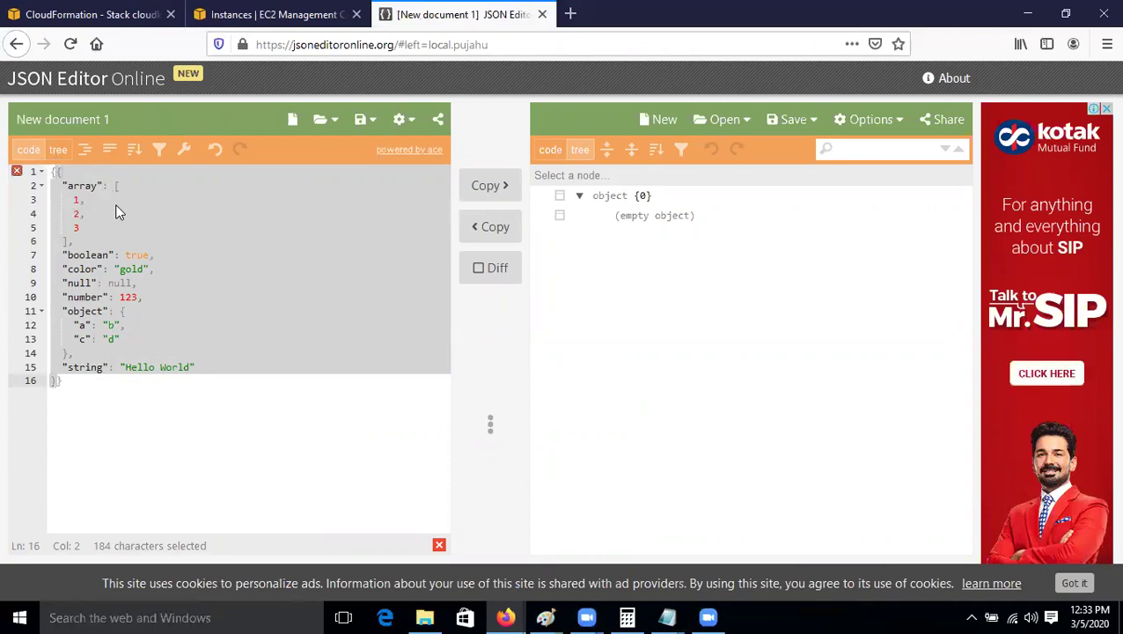
{"action": "type", "text": "{"}
{"action": "key", "text": "Return"}
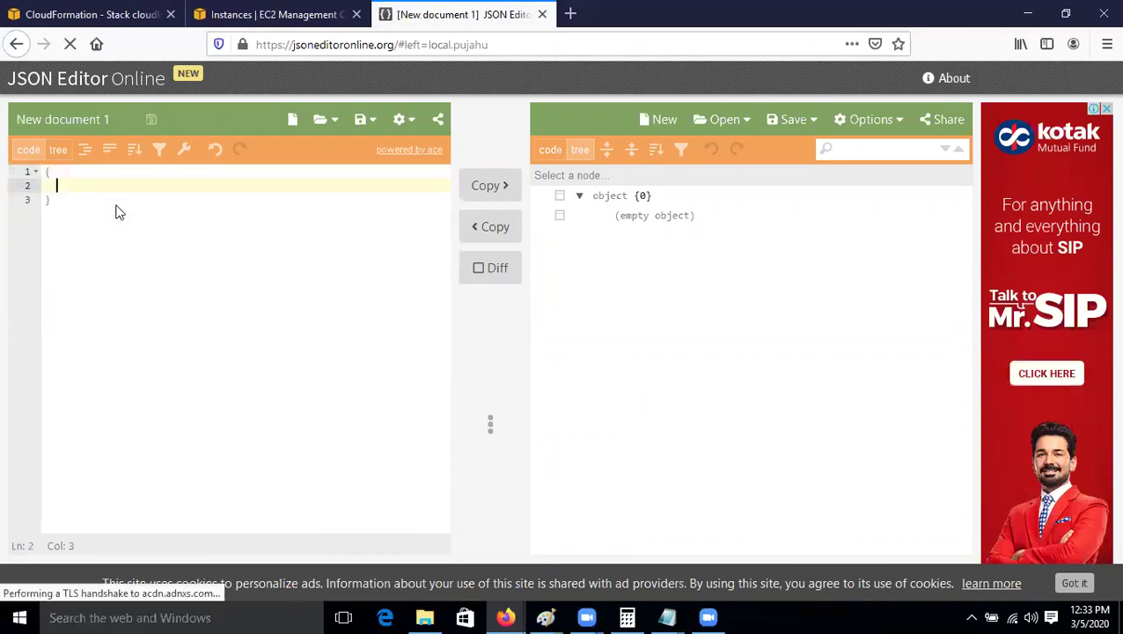
{"action": "type", "text": "\""}
{"action": "type", "text": "Res"}
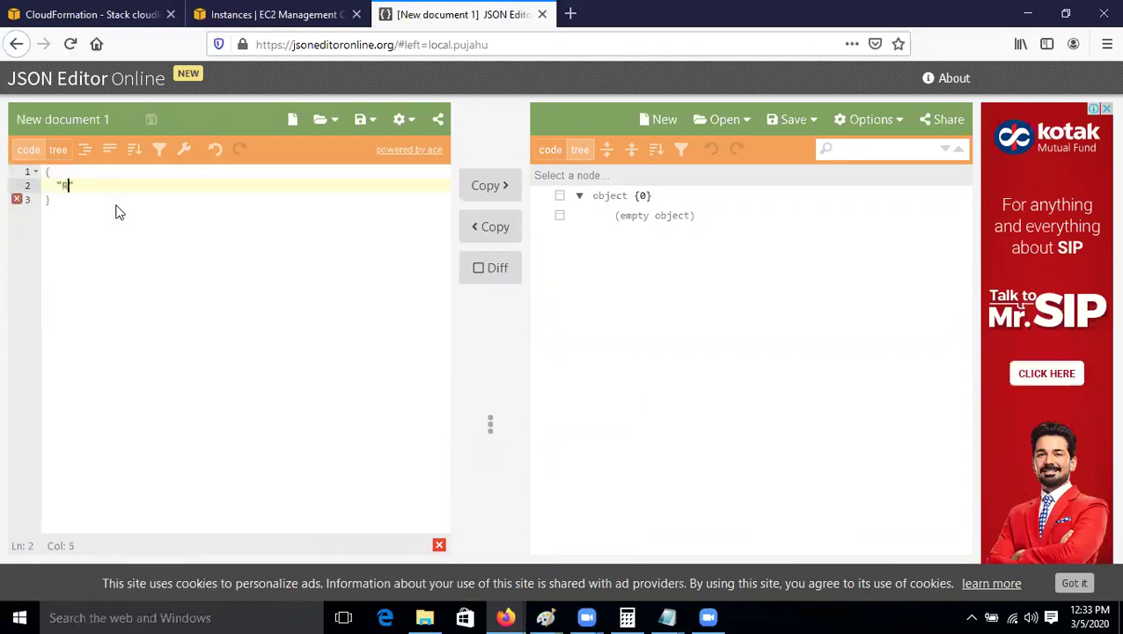
{"action": "type", "text": "ources\":"}
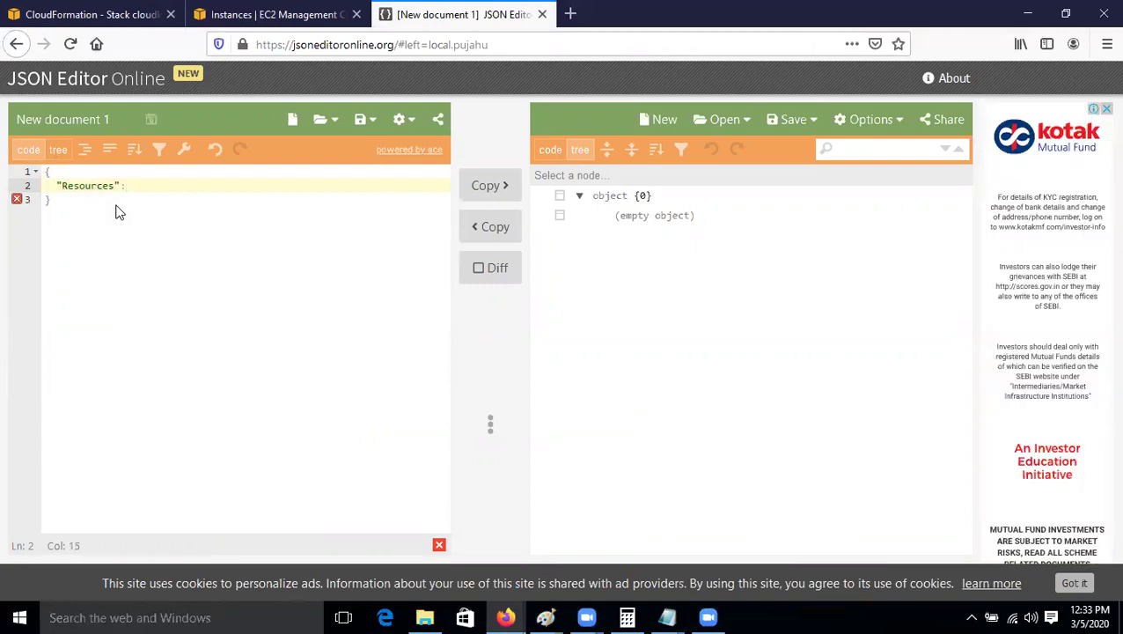
{"action": "type", "text": " {"}
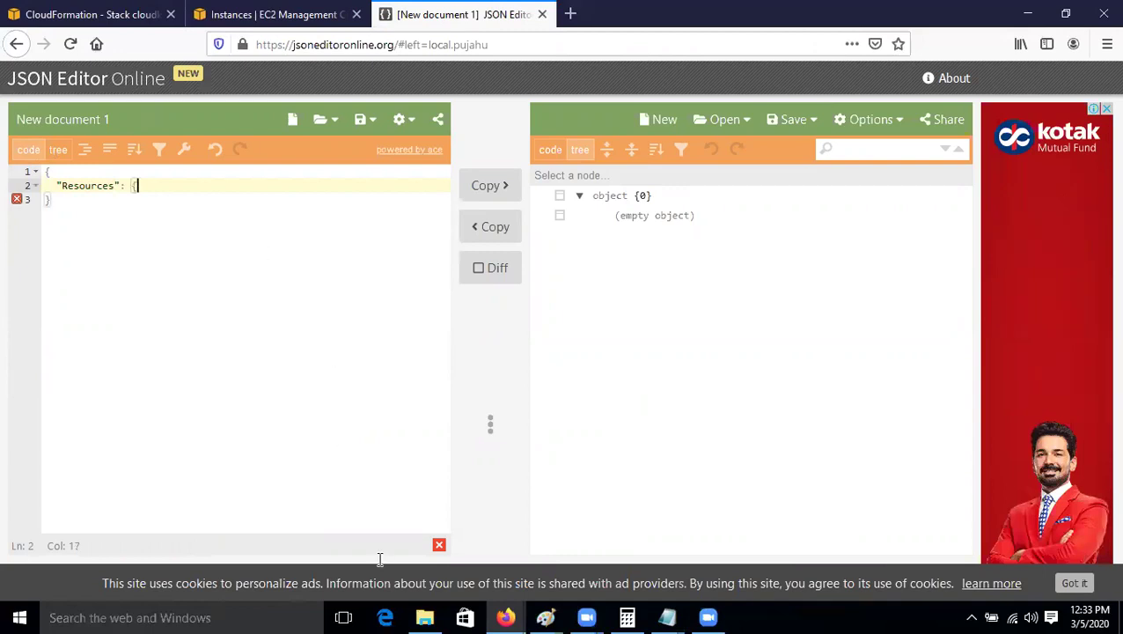
Step: Switch to the Notepad template, restore its third closing brace and copy the entire code
{"action": "key", "text": "alt+Tab"}
{"action": "left_click", "coordinate": [353, 261]}
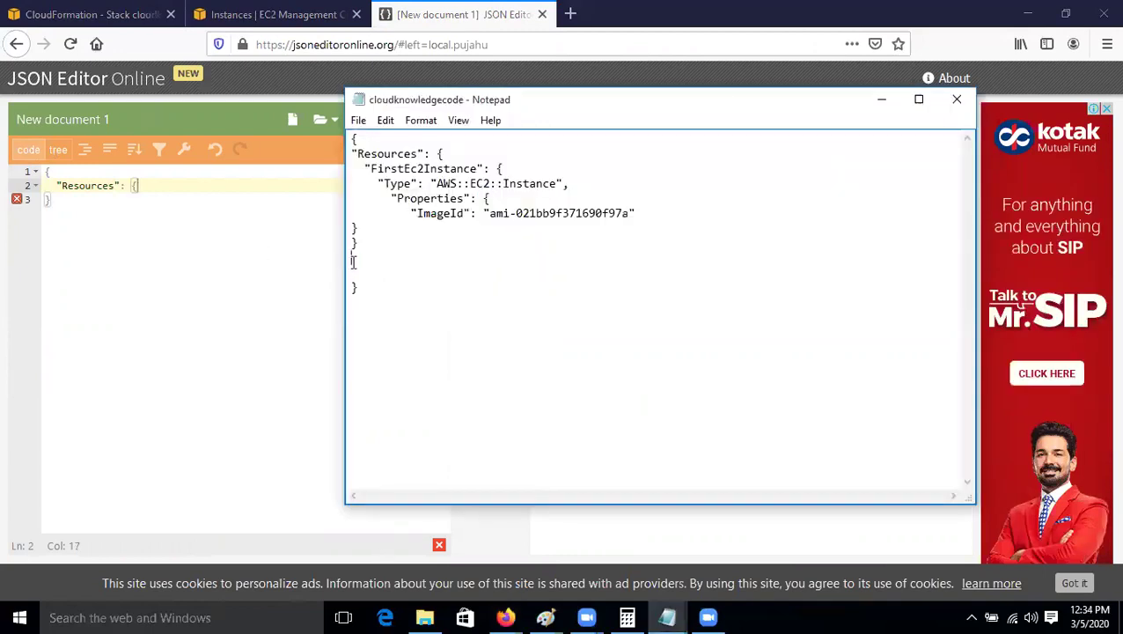
{"action": "type", "text": "}"}
{"action": "key", "text": "ctrl+a"}
{"action": "right_click", "coordinate": [387, 187]}
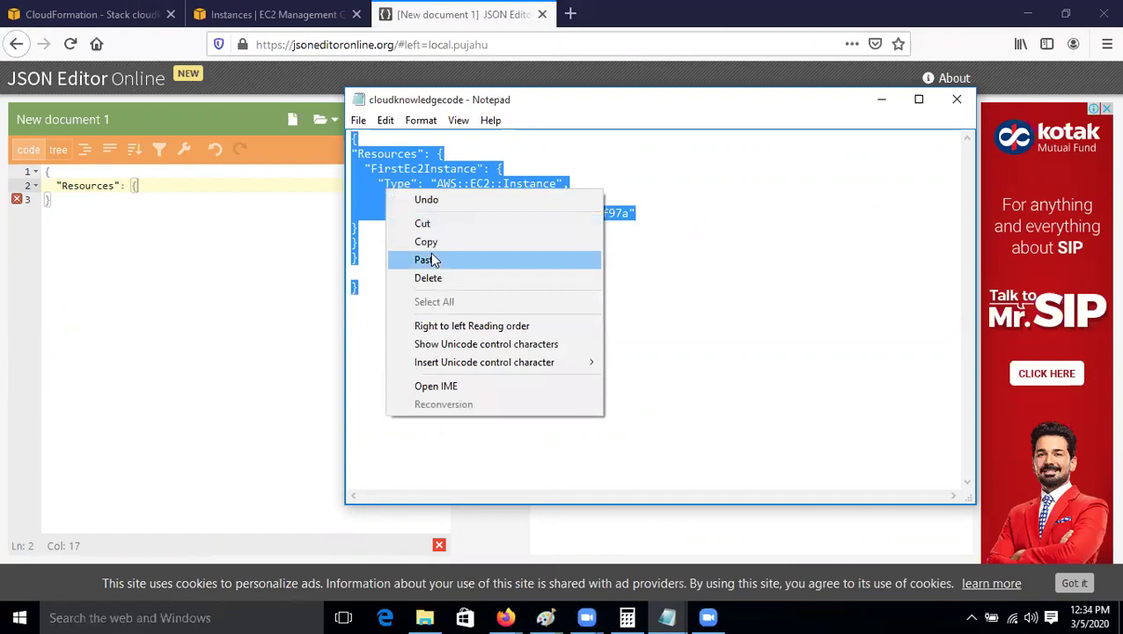
{"action": "left_click", "coordinate": [426, 241]}
Step: Replace the online editor's JSON code with the copied CloudFormation template
{"action": "left_click", "coordinate": [103, 225]}
{"action": "left_click_drag", "start_coordinate": [103, 225], "coordinate": [24, 157]}
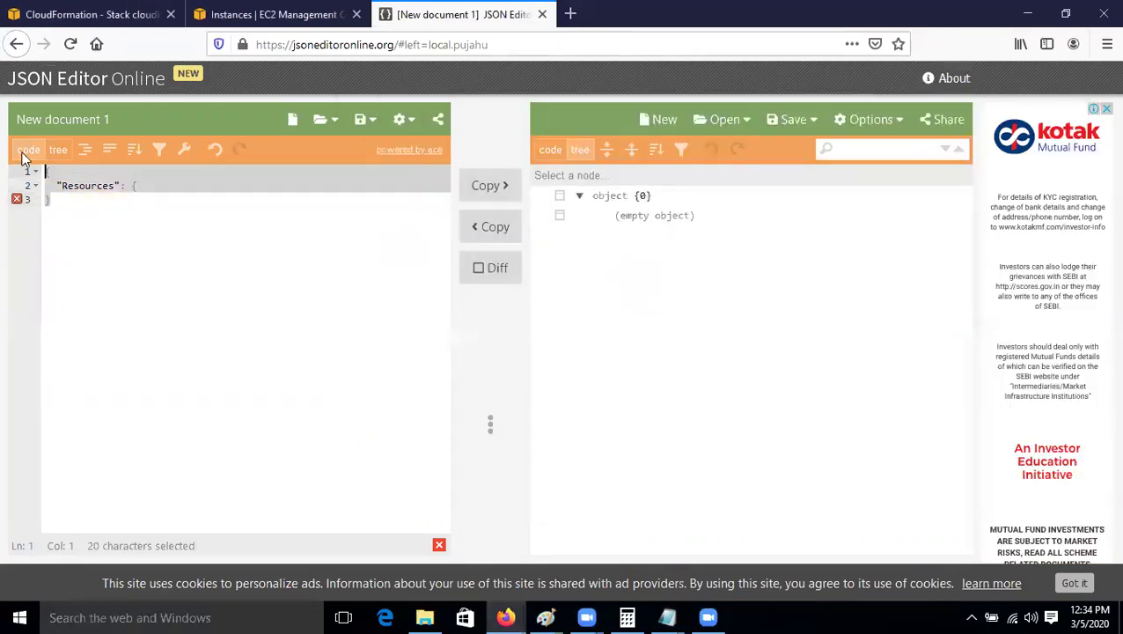
{"action": "key", "text": "ctrl+v"}
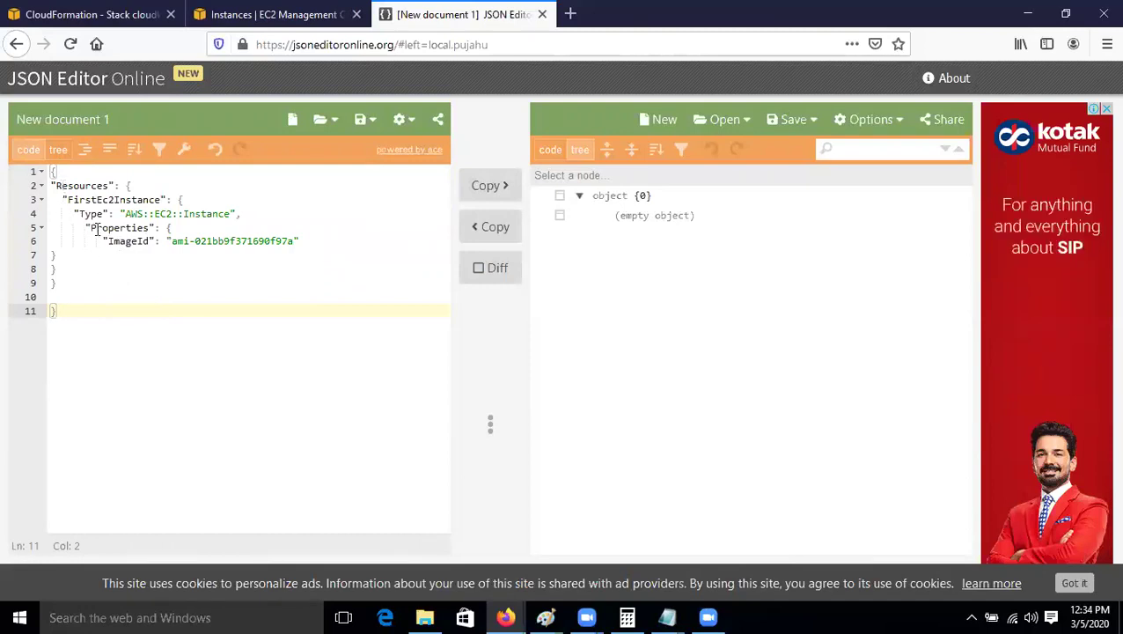
Step: Reduce the indentation of the Type, Properties and ImageId lines to match the FirstEc2Instance line
{"action": "left_click", "coordinate": [74, 213]}
{"action": "key", "text": "BackSpace"}
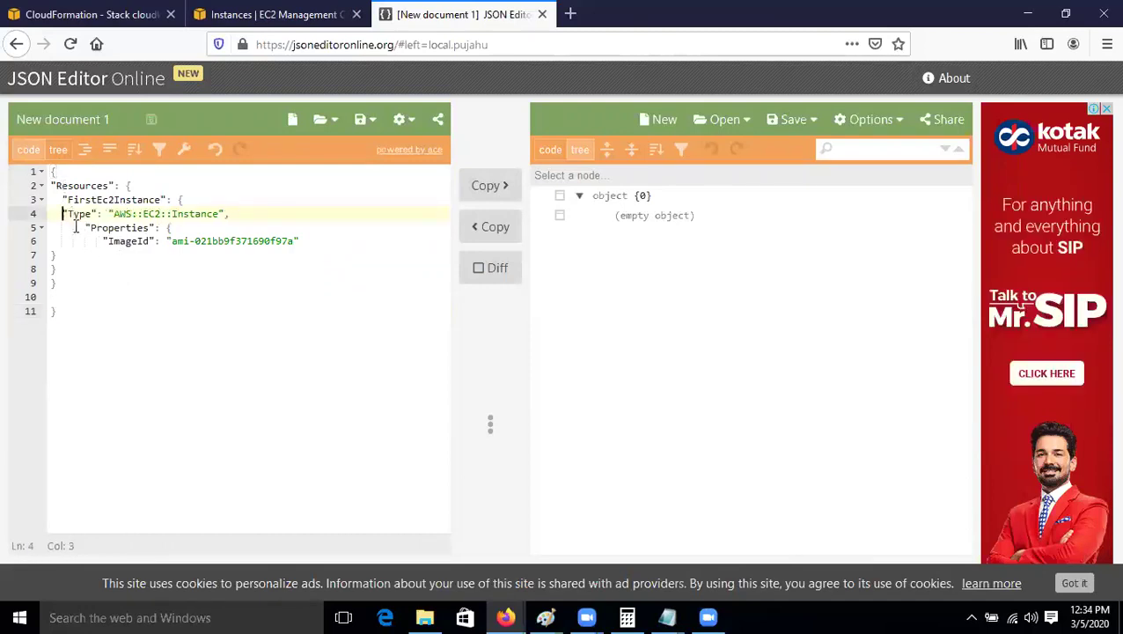
{"action": "left_click", "coordinate": [83, 227]}
{"action": "key", "text": "BackSpace"}
{"action": "key", "text": "BackSpace"}
{"action": "left_click", "coordinate": [102, 242]}
{"action": "key", "text": "BackSpace"}
{"action": "key", "text": "BackSpace"}
{"action": "key", "text": "BackSpace"}
{"action": "key", "text": "BackSpace"}
{"action": "key", "text": "BackSpace"}
{"action": "key", "text": "BackSpace"}
{"action": "key", "text": "BackSpace"}
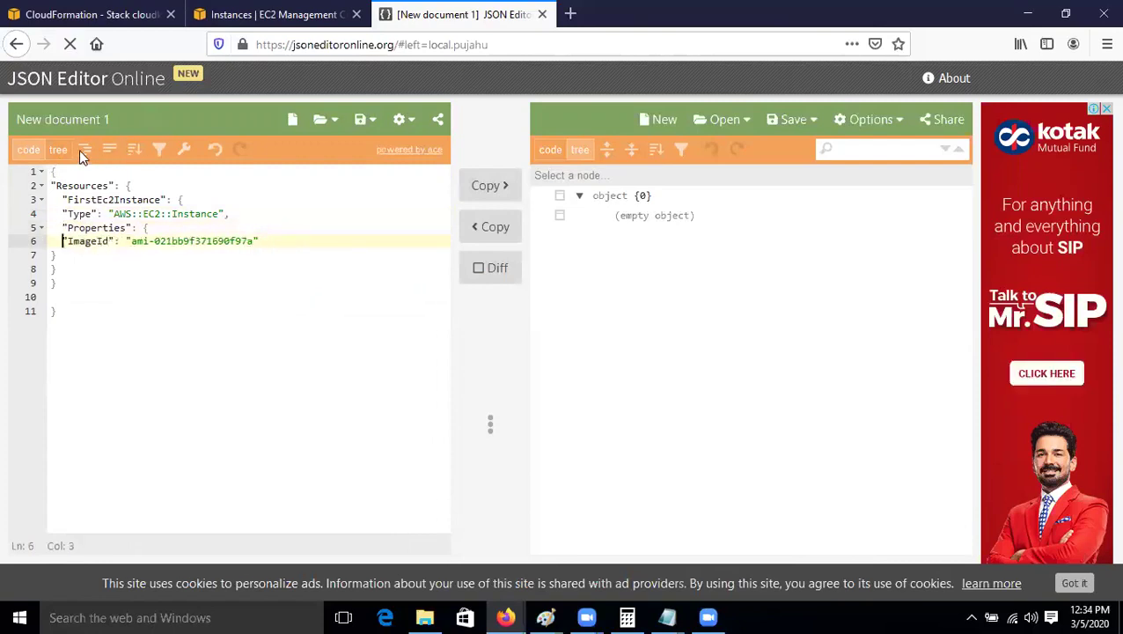
Step: Format the template with proper JSON indentation and line feeds, and highlight the code to inspect its structure
{"action": "left_click", "coordinate": [86, 151]}
{"action": "left_click", "coordinate": [62, 197]}
{"action": "left_click_drag", "start_coordinate": [51, 172], "coordinate": [79, 269]}
{"action": "left_click", "coordinate": [150, 297]}
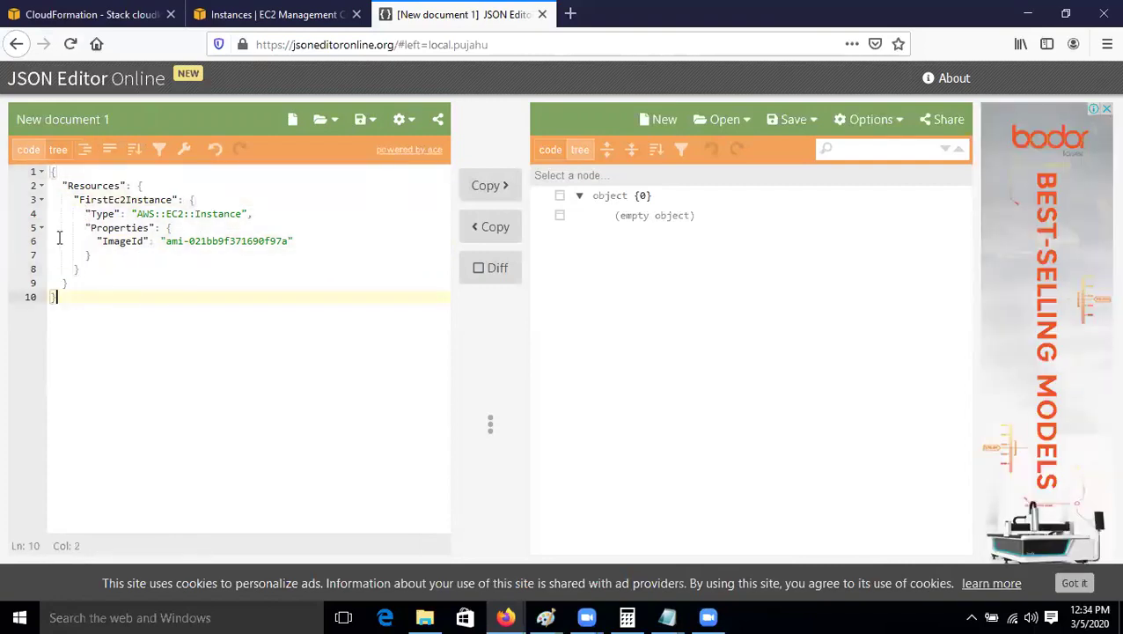
Step: Delete and retype the closing quotation mark of the Properties key, and retype the colon after ImageId to demonstrate syntax checking
{"action": "left_click", "coordinate": [156, 227]}
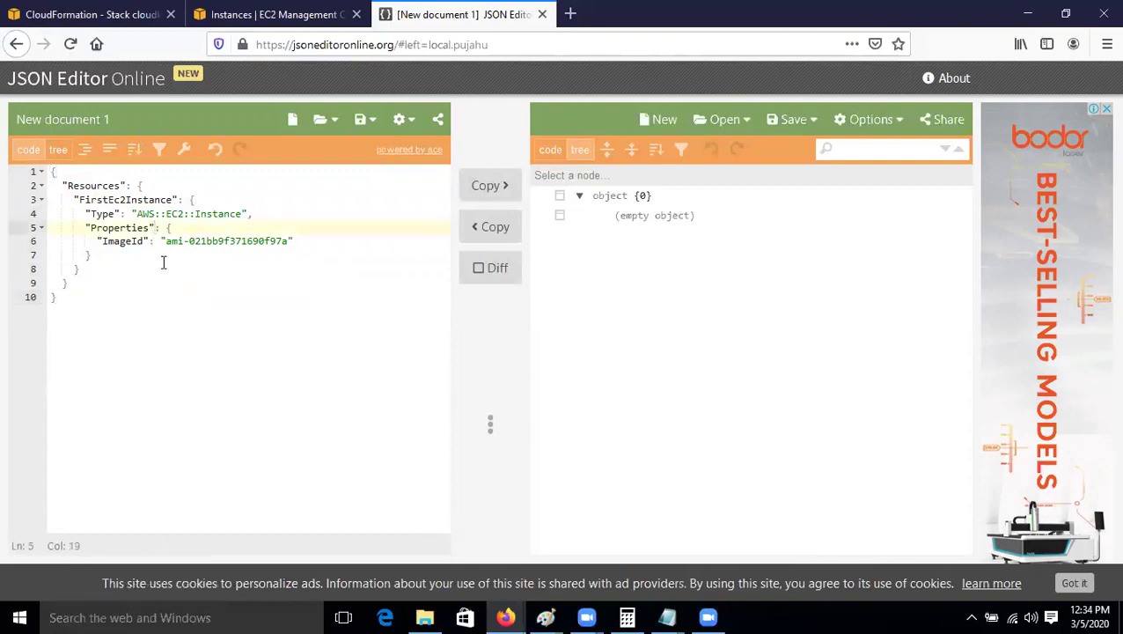
{"action": "key", "text": "BackSpace"}
{"action": "key", "text": "BackSpace"}
{"action": "mouse_move", "coordinate": [23, 234]}
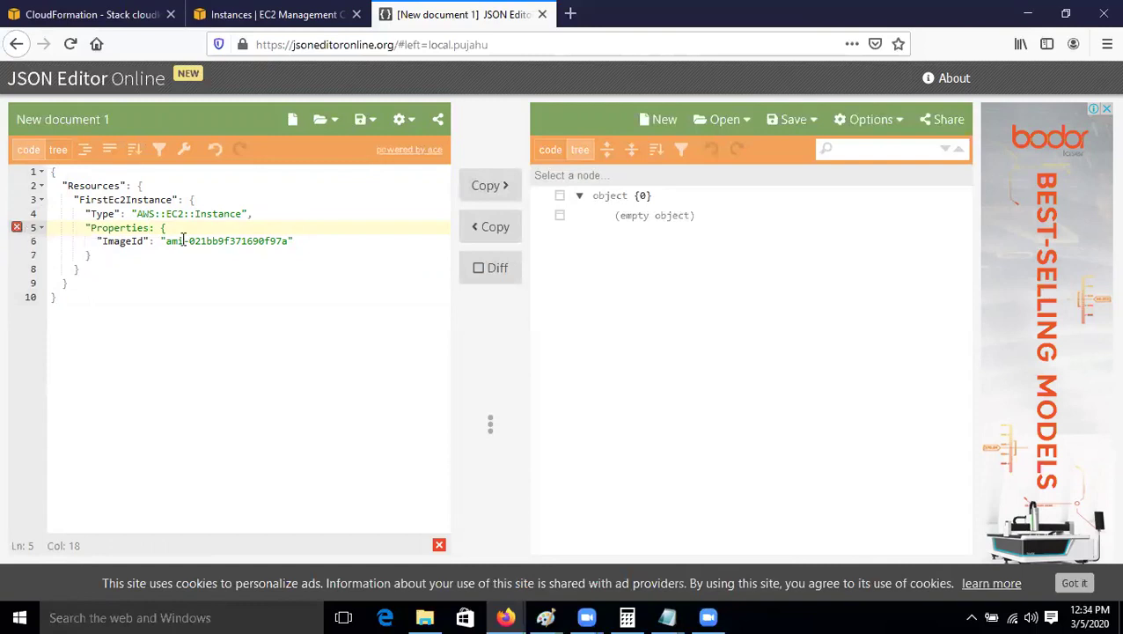
{"action": "type", "text": "\""}
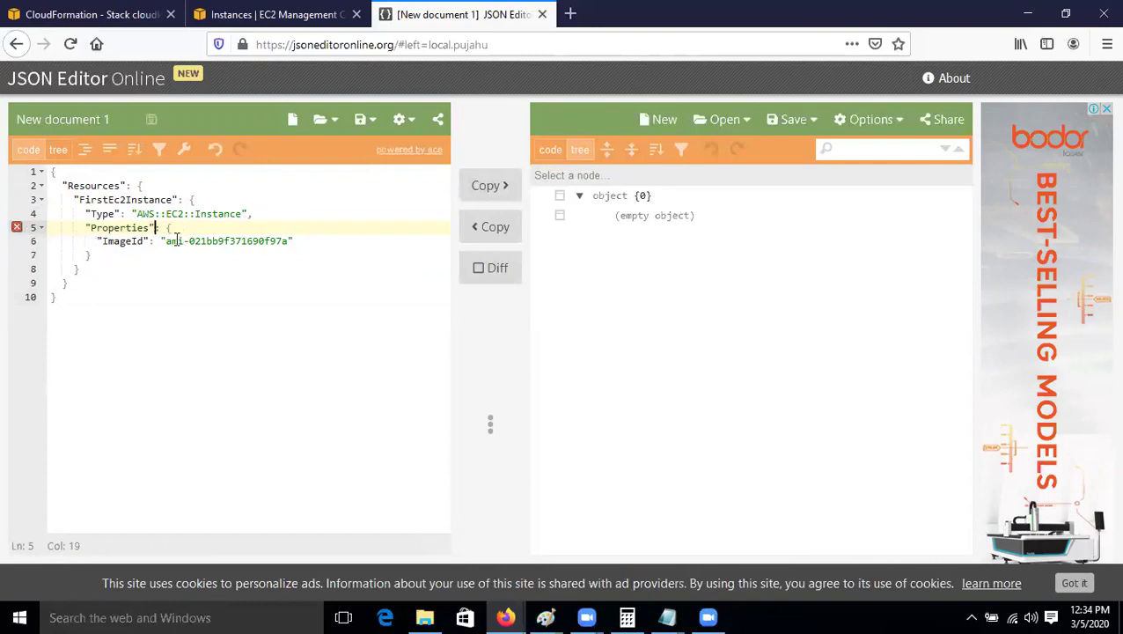
{"action": "left_click_drag", "start_coordinate": [150, 241], "coordinate": [156, 241]}
{"action": "type", "text": ":"}
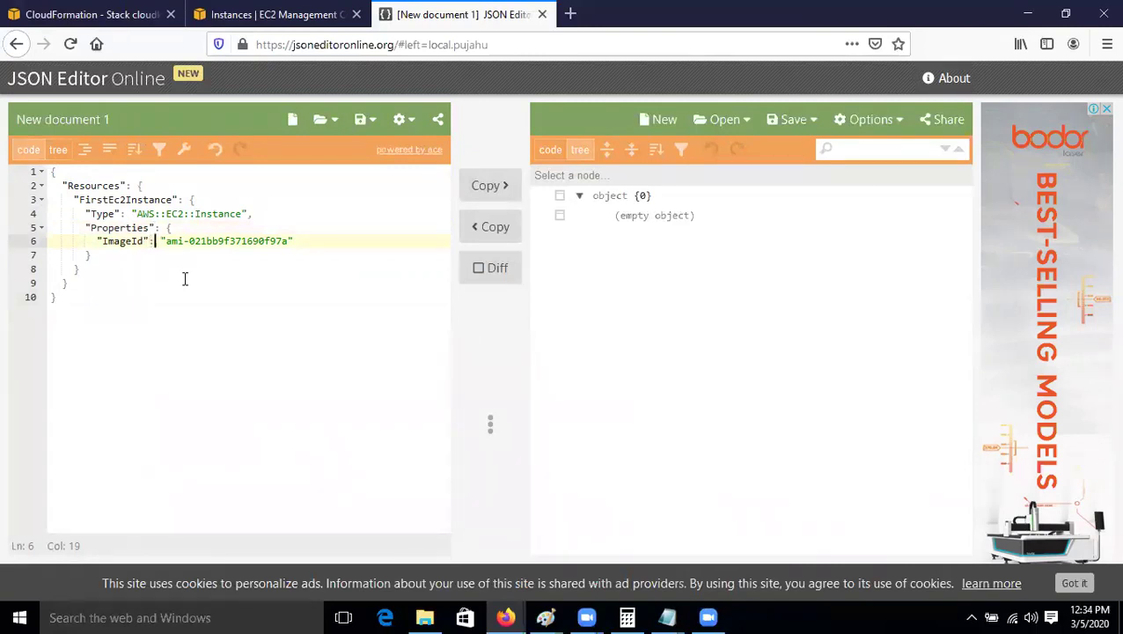
Step: Remove the closing brace on line 9, retype it and reformat the JSON with proper indentation
{"action": "left_click", "coordinate": [185, 279]}
{"action": "key", "text": "BackSpace"}
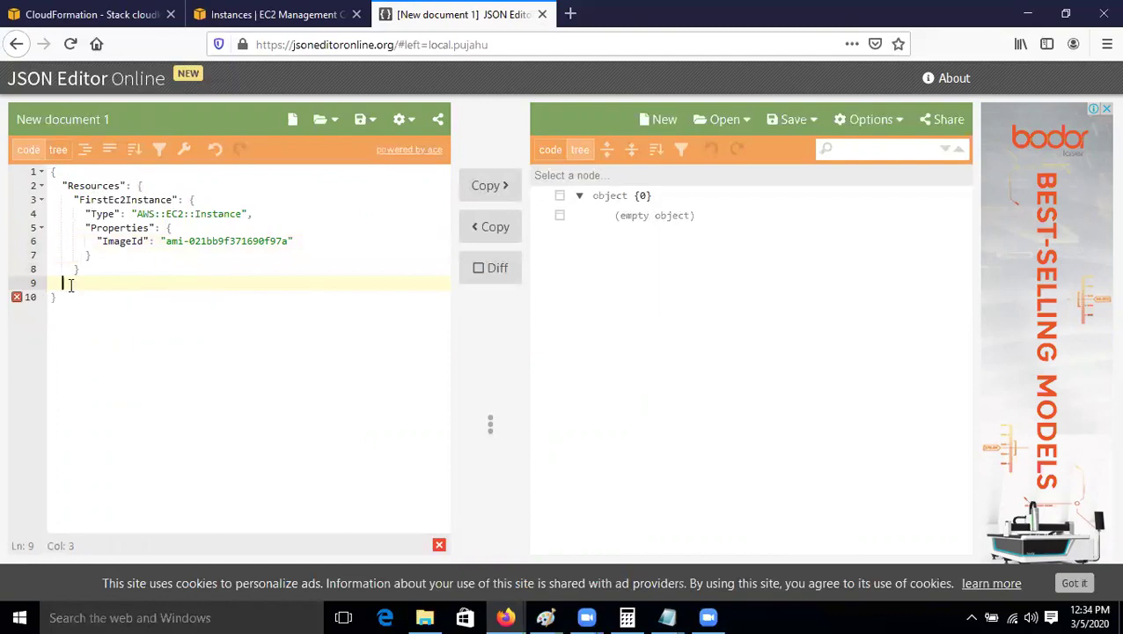
{"action": "type", "text": "}"}
{"action": "left_click", "coordinate": [87, 149]}
{"action": "left_click", "coordinate": [147, 302]}
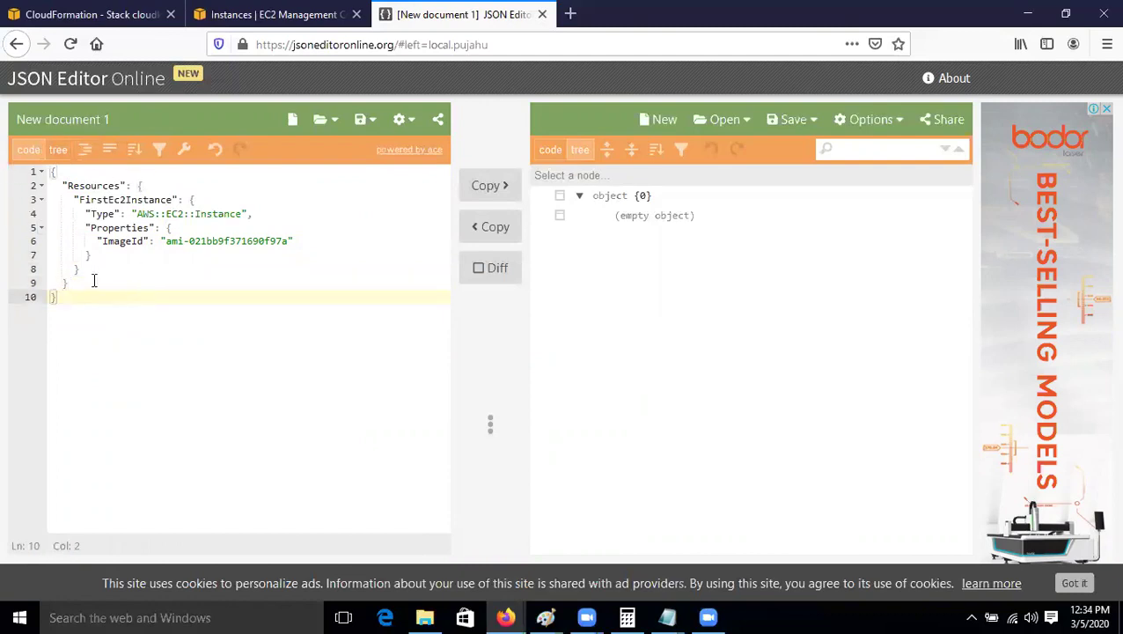
Step: Examine how the outer, Resources, FirstEc2Instance and Properties opening braces pair with their closing braces
{"action": "left_click", "coordinate": [157, 269]}
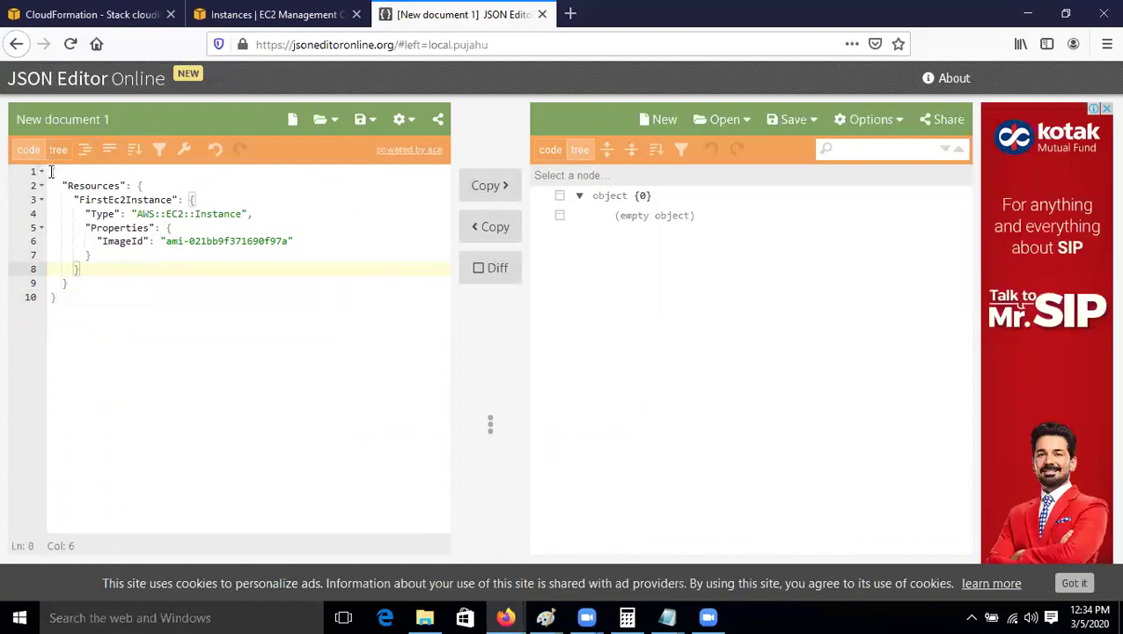
{"action": "left_click", "coordinate": [51, 172]}
{"action": "left_click_drag", "start_coordinate": [59, 171], "coordinate": [62, 172]}
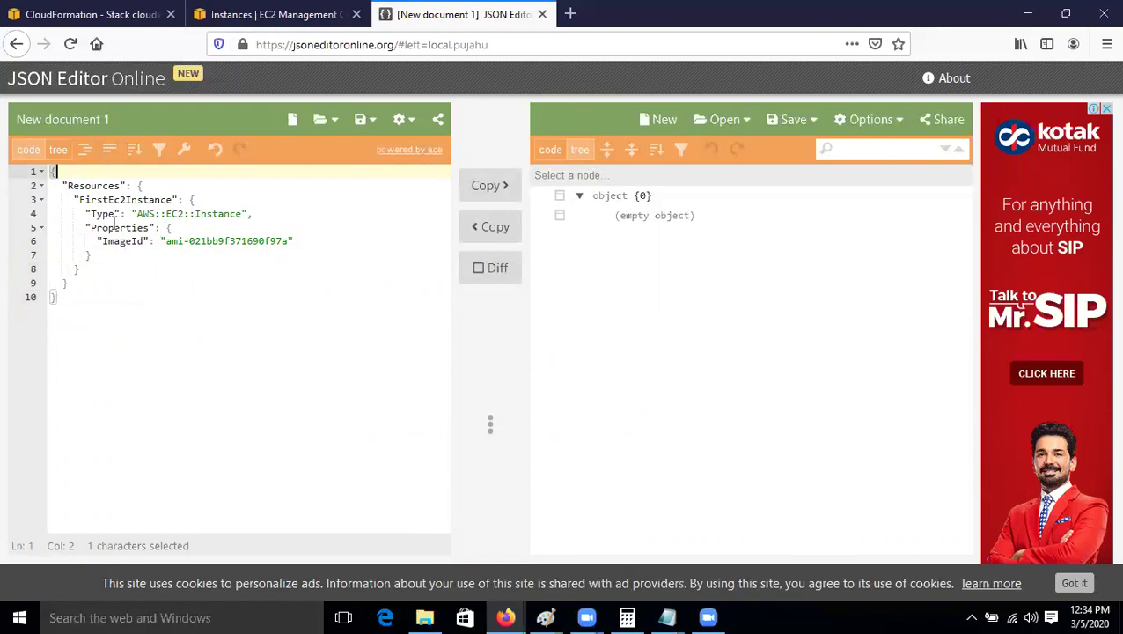
{"action": "left_click_drag", "start_coordinate": [137, 185], "coordinate": [142, 185]}
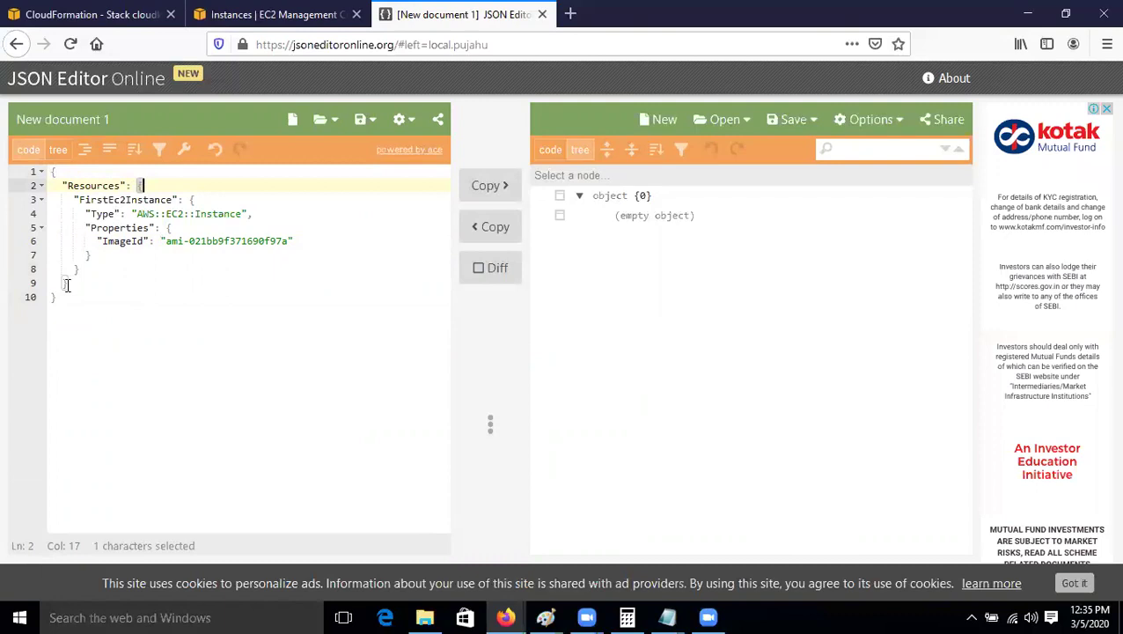
{"action": "left_click_drag", "start_coordinate": [189, 199], "coordinate": [178, 228]}
{"action": "left_click", "coordinate": [107, 308]}
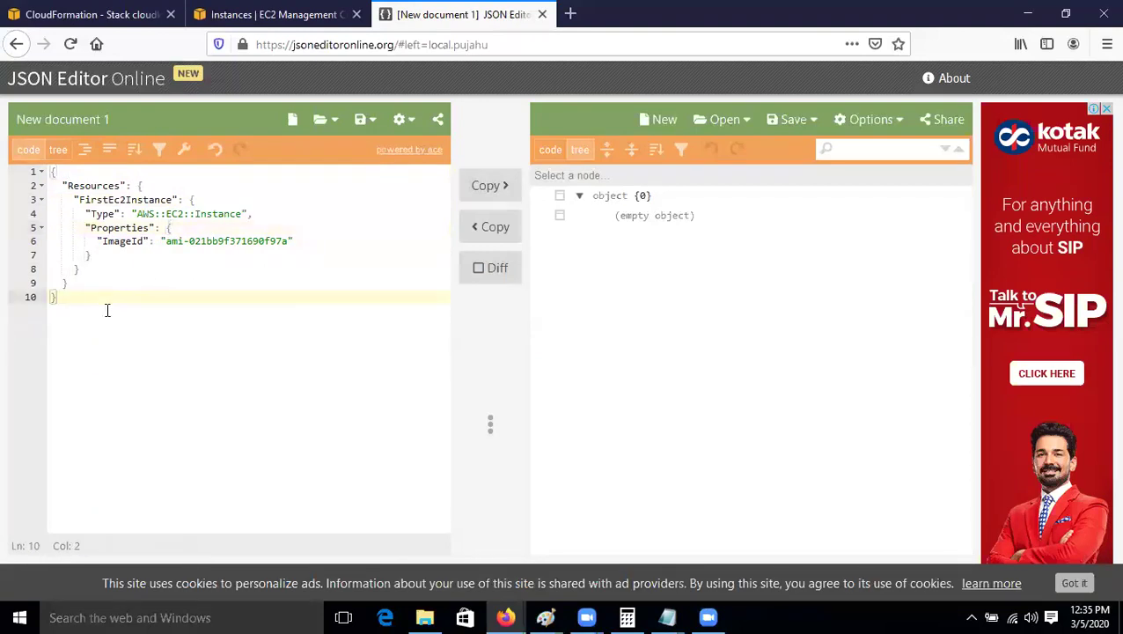
Step: Format the template with proper indentation and copy all ten lines of the JSON code
{"action": "left_click_drag", "start_coordinate": [96, 286], "coordinate": [35, 170]}
{"action": "left_click", "coordinate": [156, 293]}
{"action": "left_click", "coordinate": [84, 149]}
{"action": "left_click_drag", "start_coordinate": [77, 304], "coordinate": [33, 176]}
{"action": "right_click", "coordinate": [99, 213]}
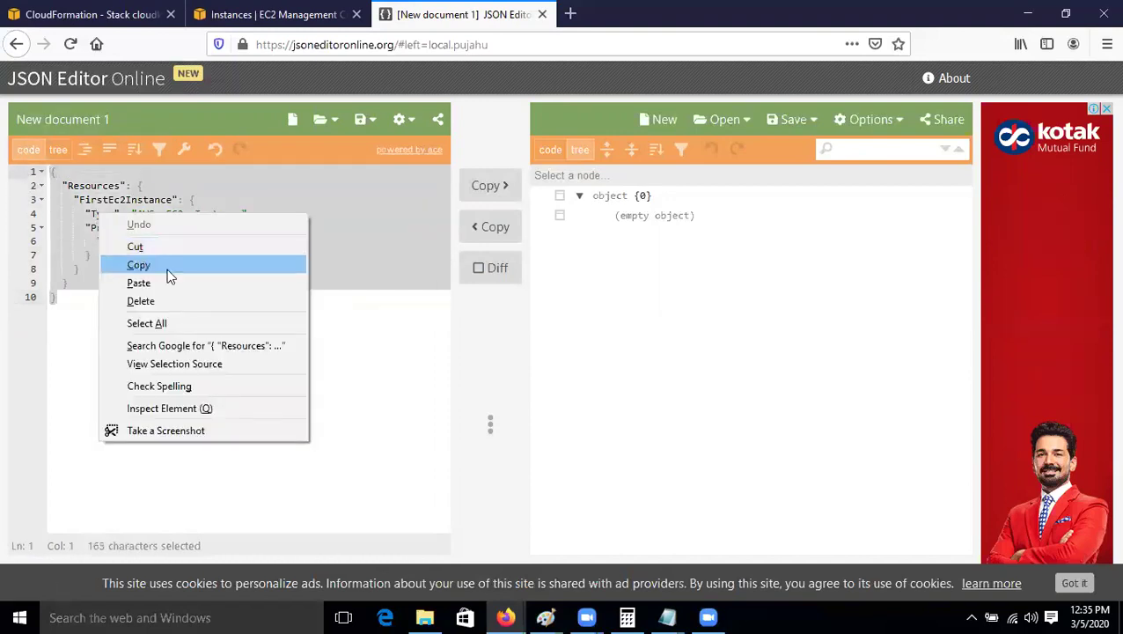
{"action": "left_click", "coordinate": [167, 269]}
Step: Try pasting the formatted template into a new Notepad document, and close it without saving
{"action": "key", "text": "super+r"}
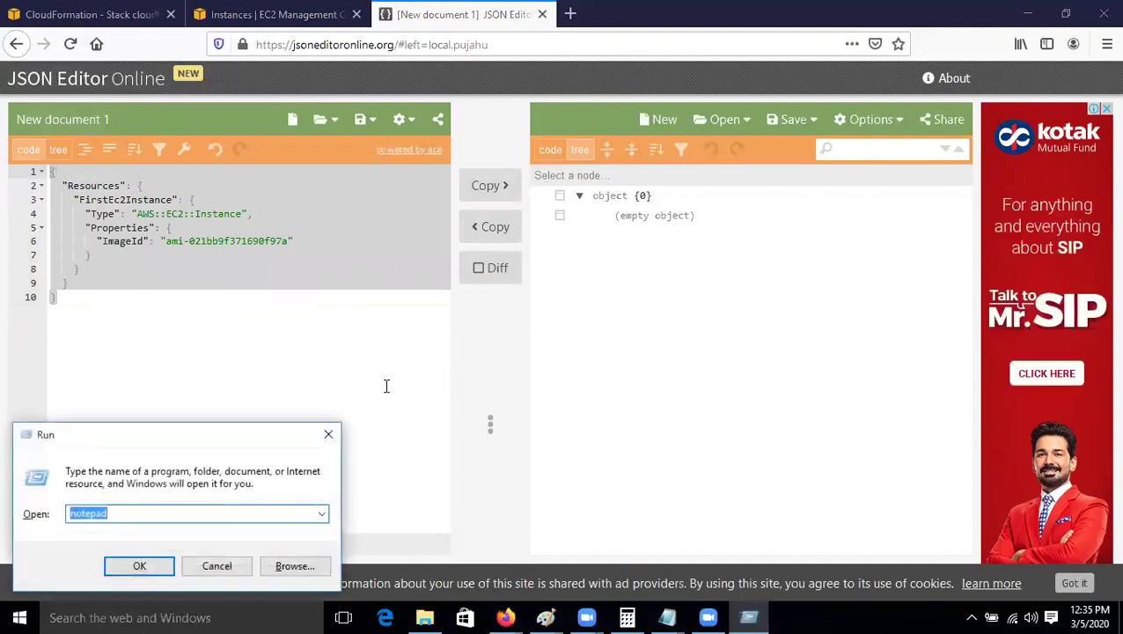
{"action": "key", "text": "Return"}
{"action": "key", "text": "ctrl+v"}
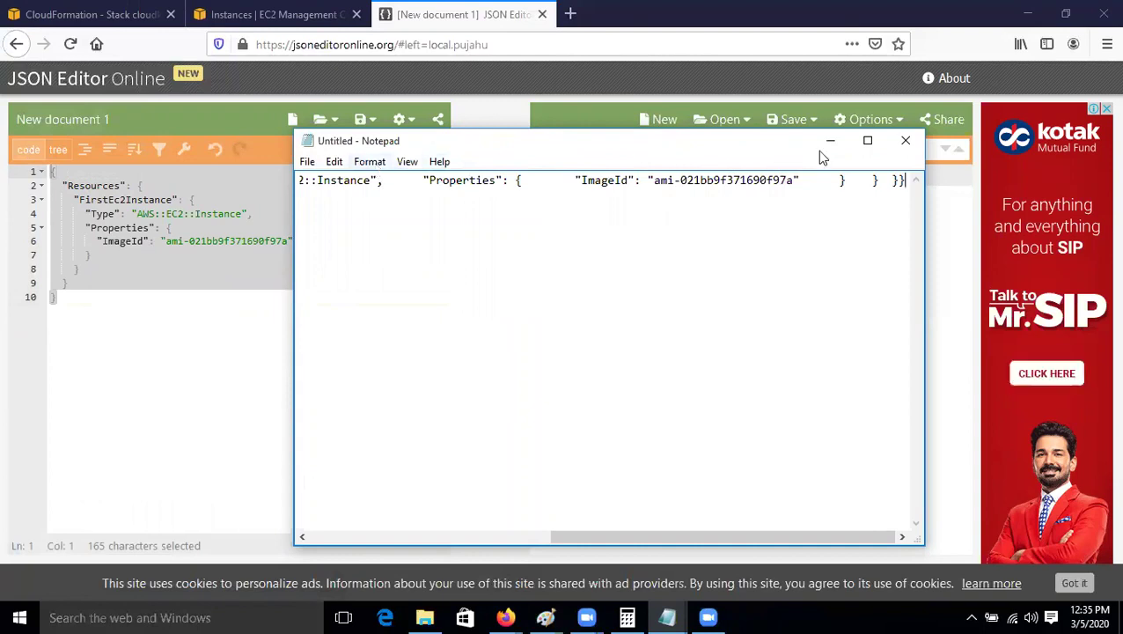
{"action": "left_click", "coordinate": [902, 148]}
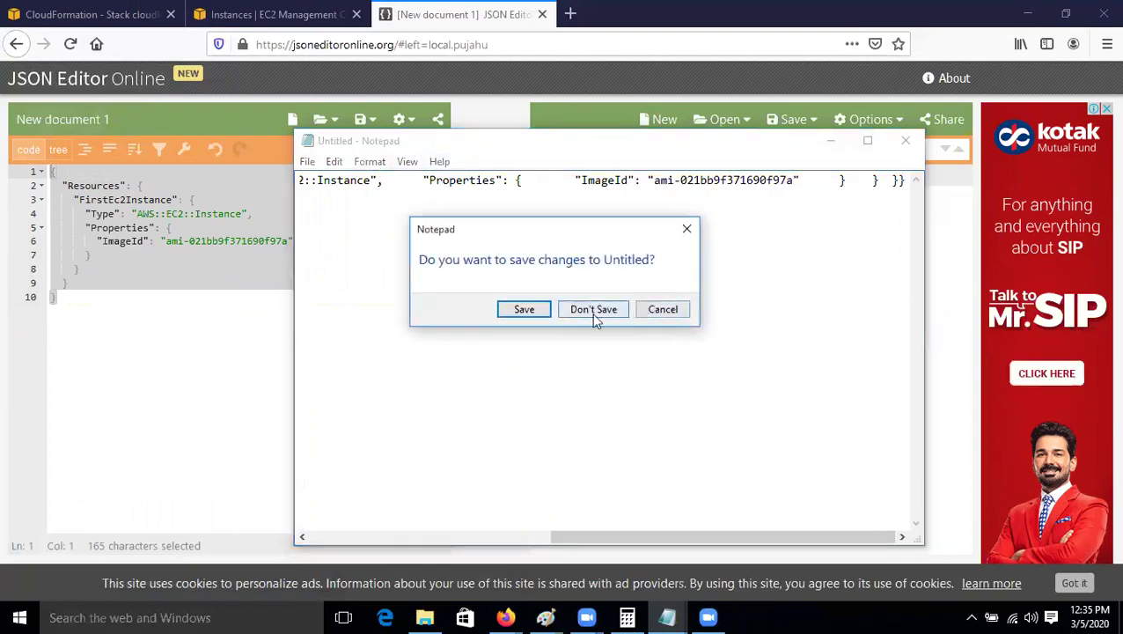
{"action": "left_click", "coordinate": [591, 310]}
Step: Paste the template into another new Notepad document, try Word Wrap and the Font settings, and close it without saving
{"action": "key", "text": "super+r"}
{"action": "key", "text": "Return"}
{"action": "key", "text": "ctrl+v"}
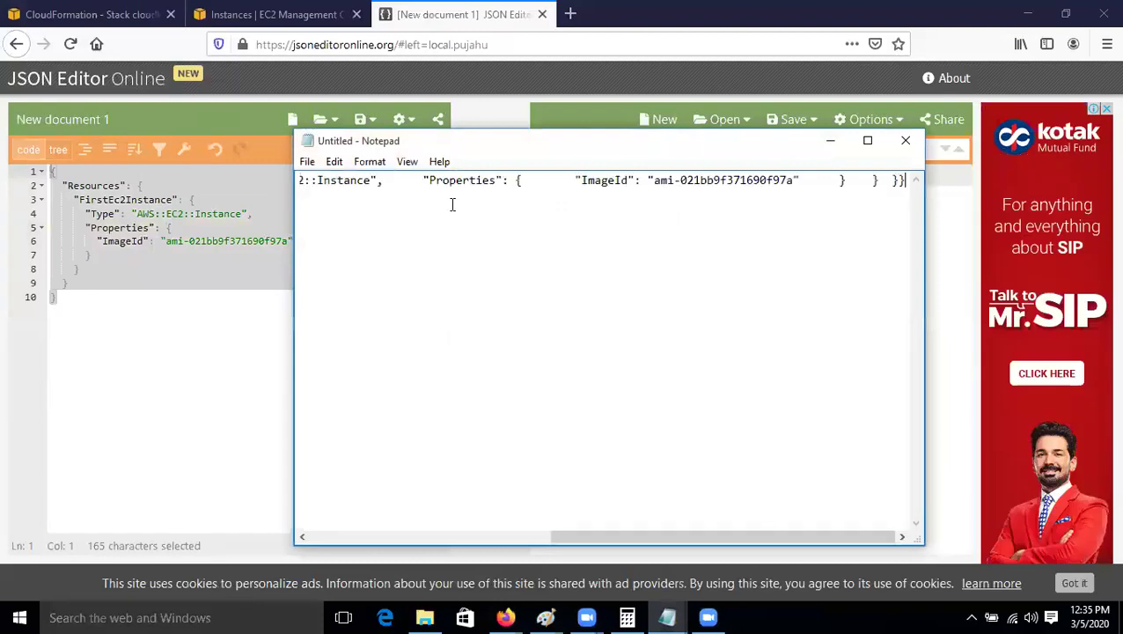
{"action": "left_click", "coordinate": [370, 161]}
{"action": "left_click", "coordinate": [384, 182]}
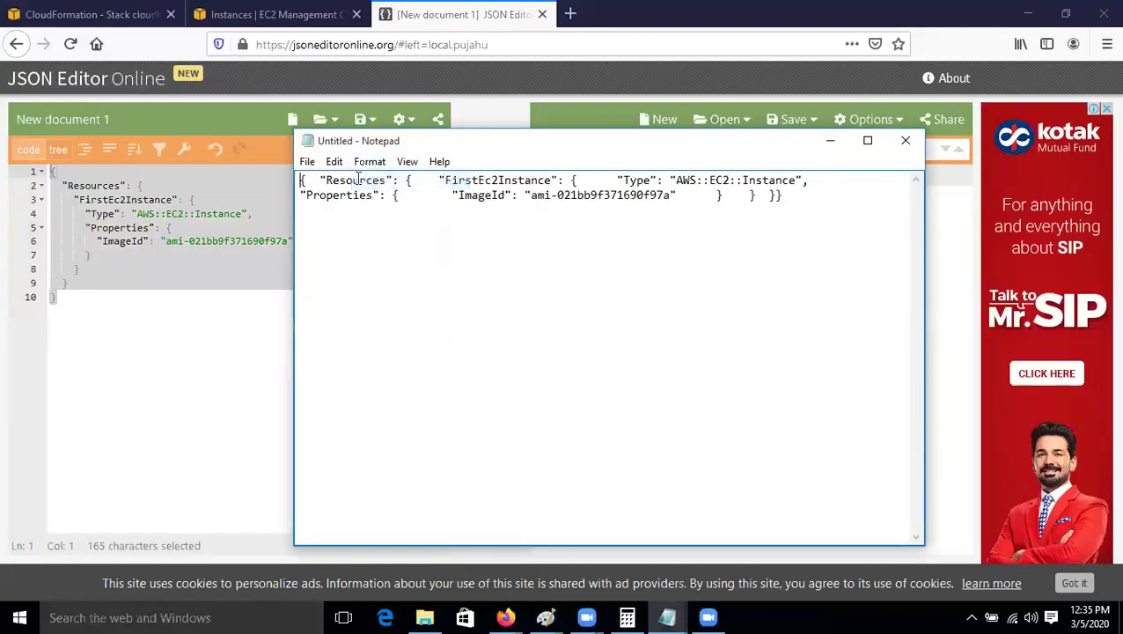
{"action": "left_click", "coordinate": [334, 161]}
{"action": "left_click", "coordinate": [379, 165]}
{"action": "left_click", "coordinate": [368, 162]}
{"action": "left_click", "coordinate": [391, 201]}
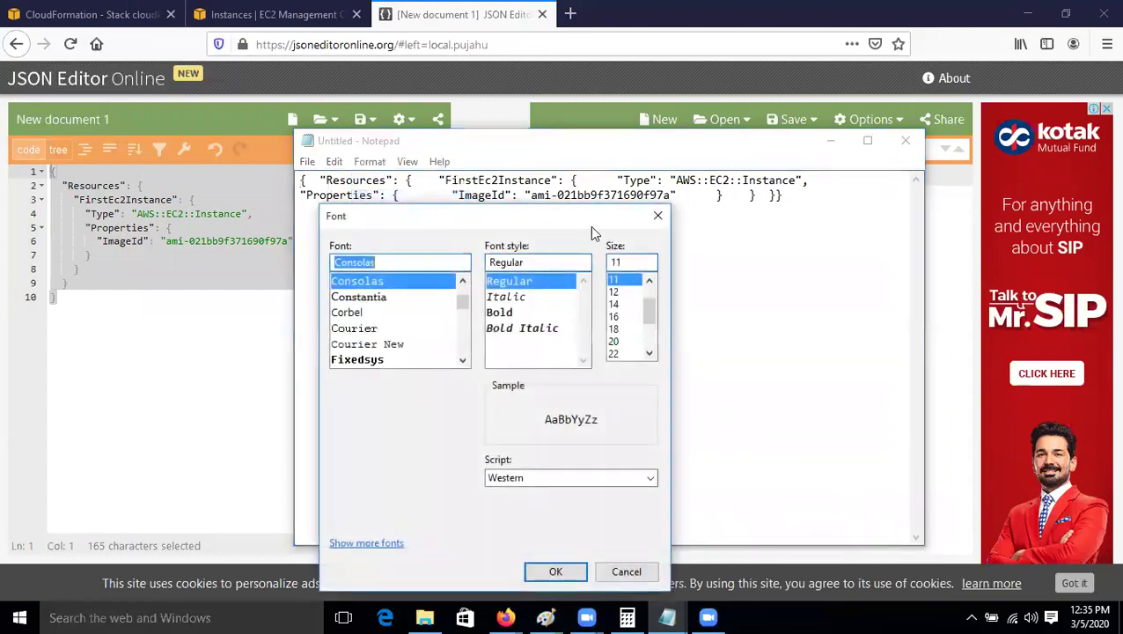
{"action": "left_click", "coordinate": [660, 217]}
{"action": "left_click", "coordinate": [905, 141]}
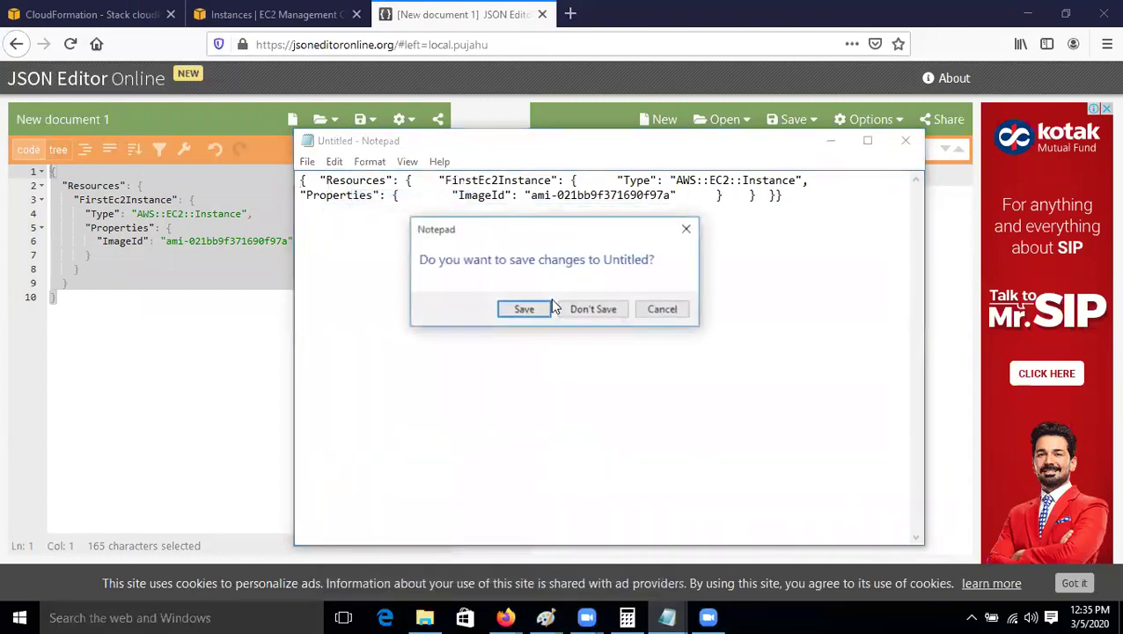
{"action": "left_click", "coordinate": [591, 308]}
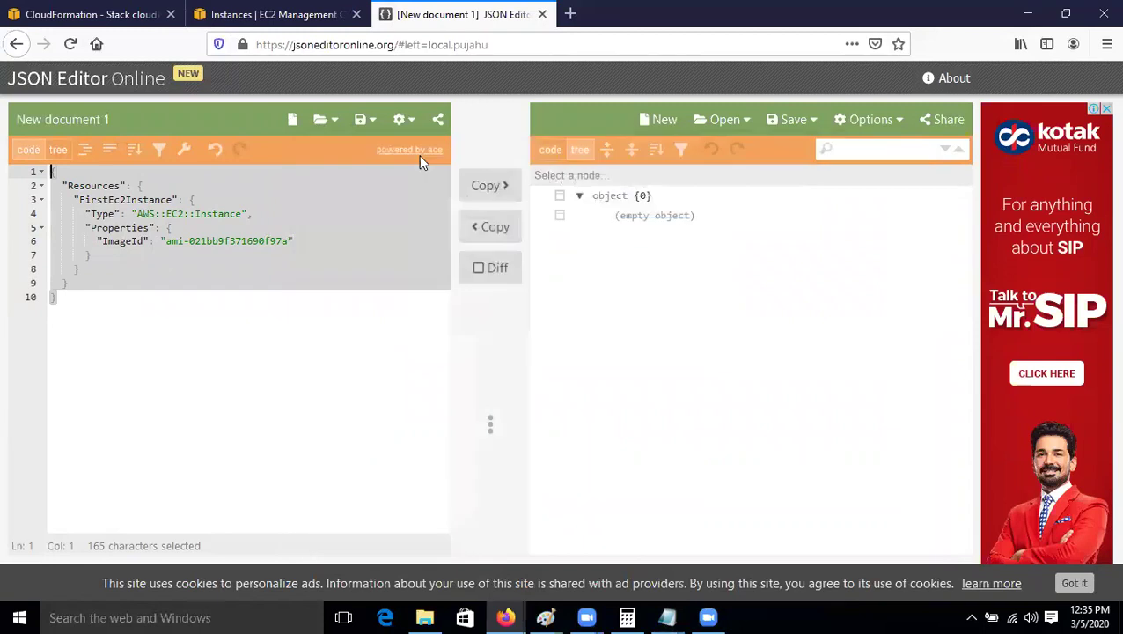
Step: Show the desktop, search the installed programs for "no" and open Notepad++
{"action": "left_click", "coordinate": [1027, 14]}
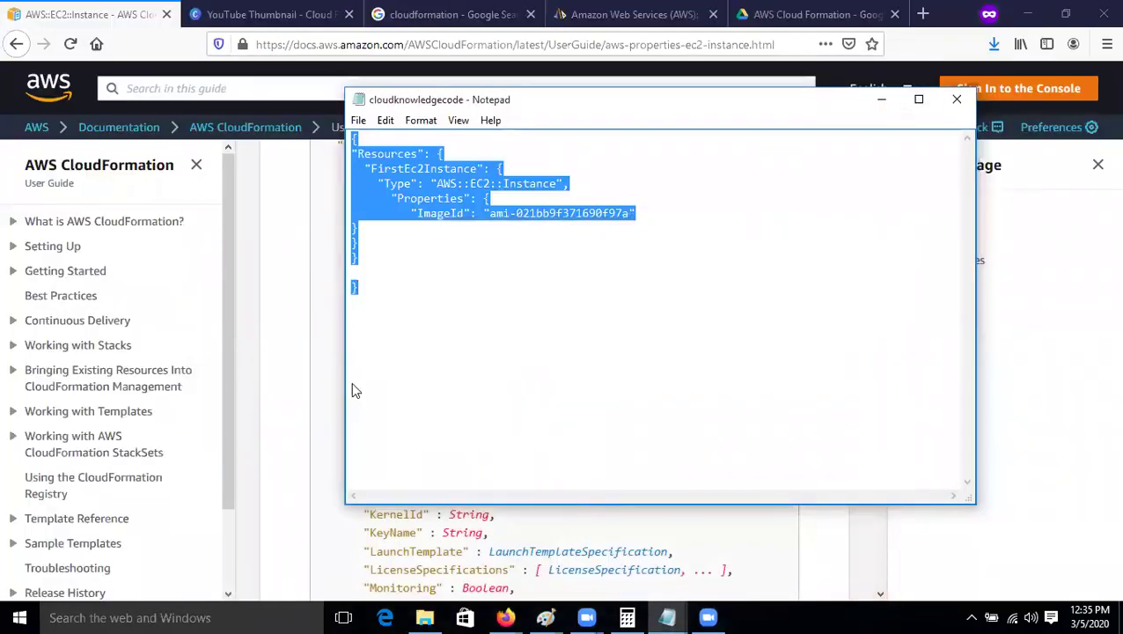
{"action": "key", "text": "super+d"}
{"action": "right_click", "coordinate": [935, 276]}
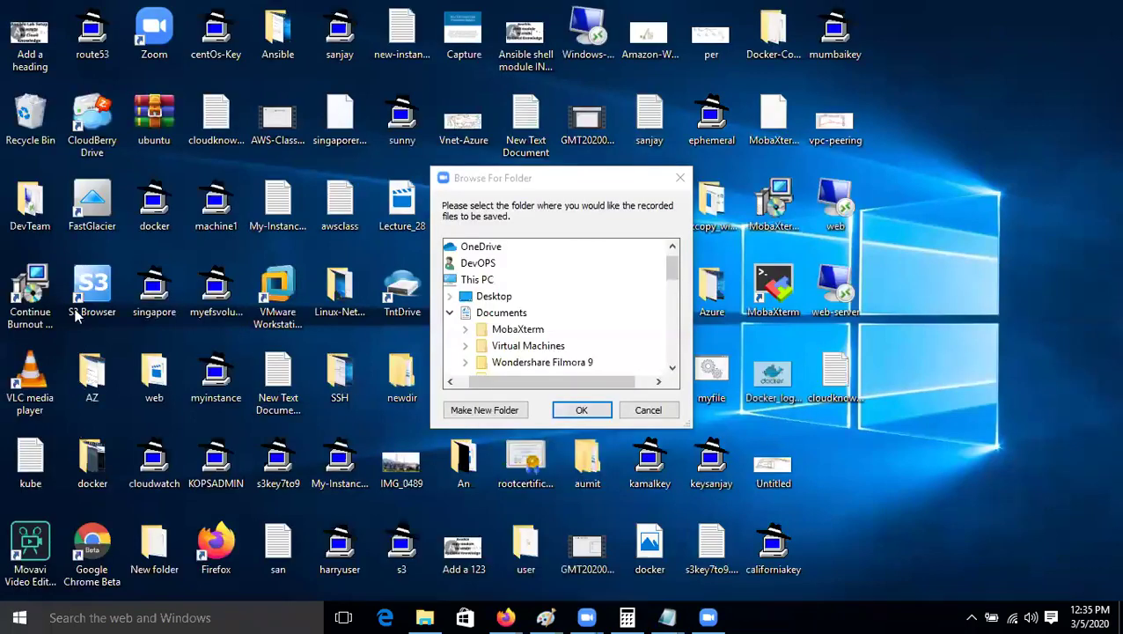
{"action": "left_click", "coordinate": [16, 617]}
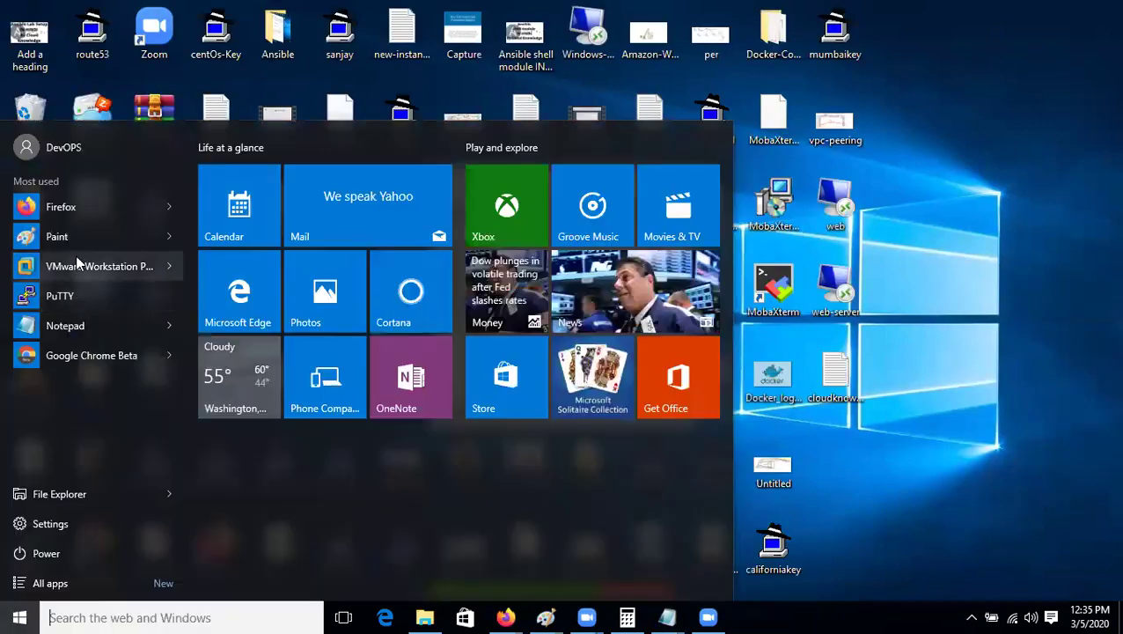
{"action": "left_click", "coordinate": [124, 617]}
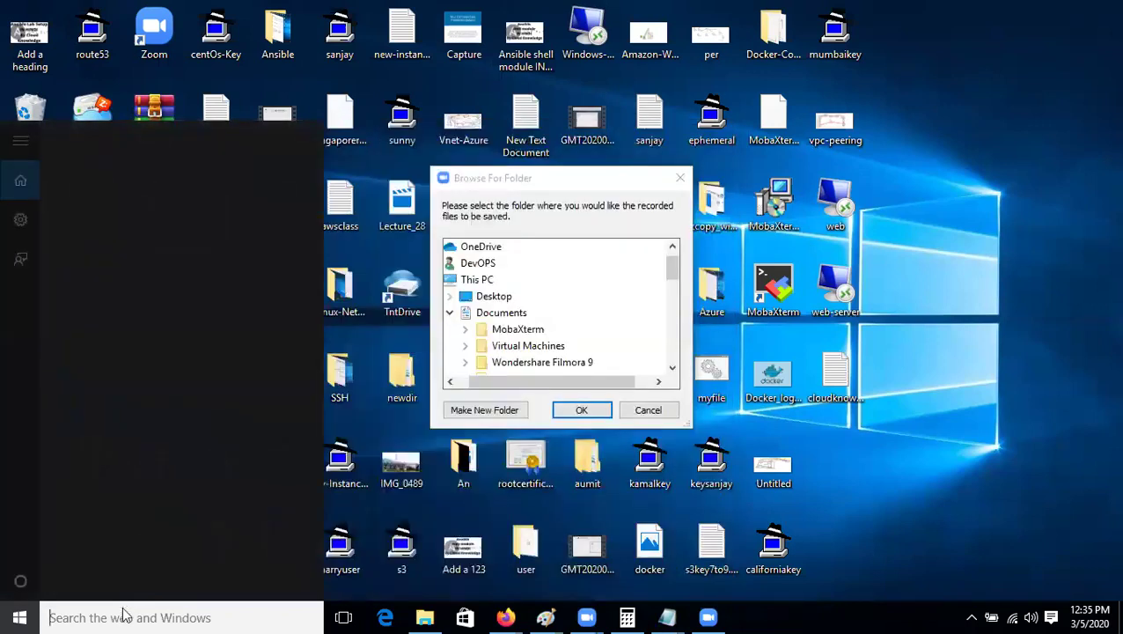
{"action": "type", "text": "no"}
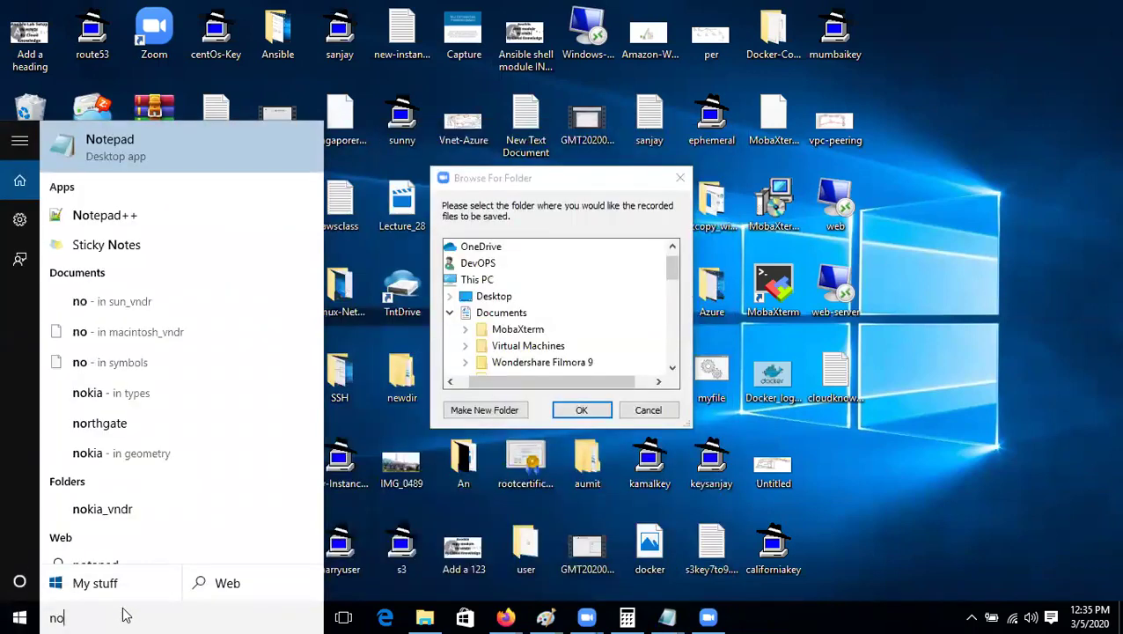
{"action": "left_click", "coordinate": [147, 220]}
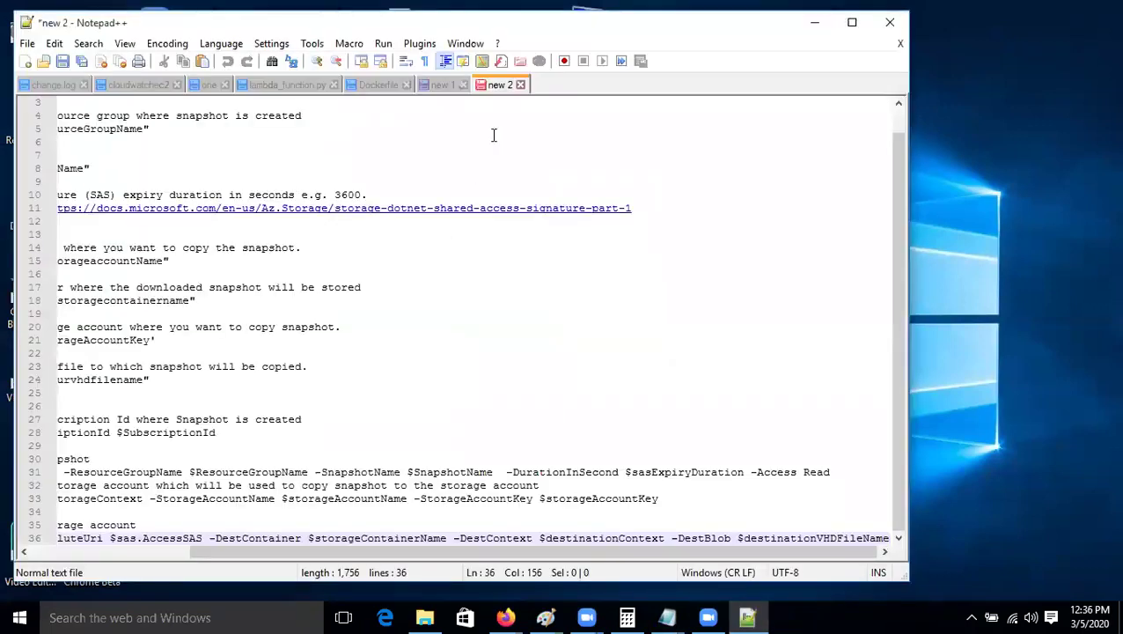
Step: Create a new Notepad++ document, paste the copied CloudFormation template into it and select all the code
{"action": "left_click", "coordinate": [26, 61]}
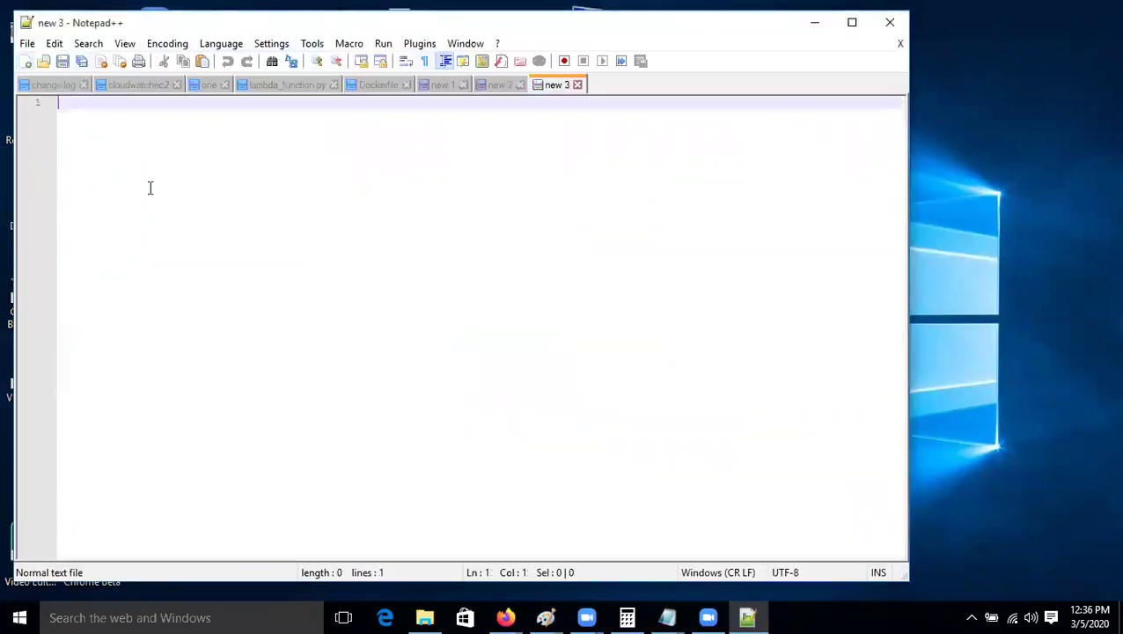
{"action": "type", "text": "{   \"Resources\": {     \"FirstEc2Instance\": {       \"Type\": \"AWS::EC2::Instance\",       \"Properties\": {         \"ImageId\": \"ami-021bb9f371690f97a\"       }     }   } }"}
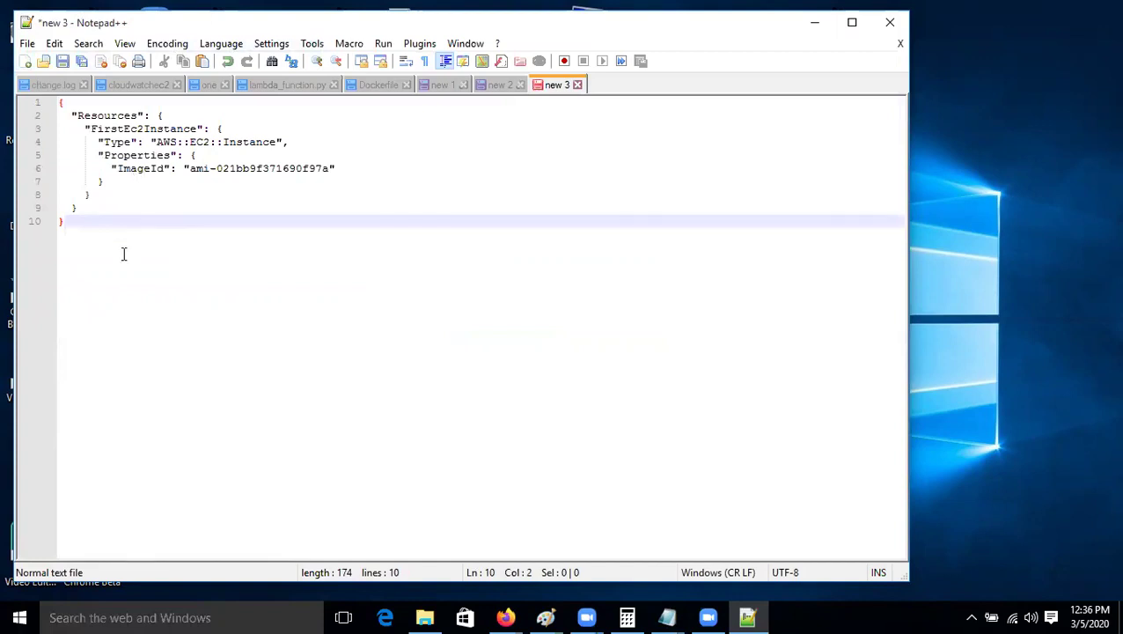
{"action": "left_click_drag", "start_coordinate": [59, 104], "coordinate": [470, 441]}
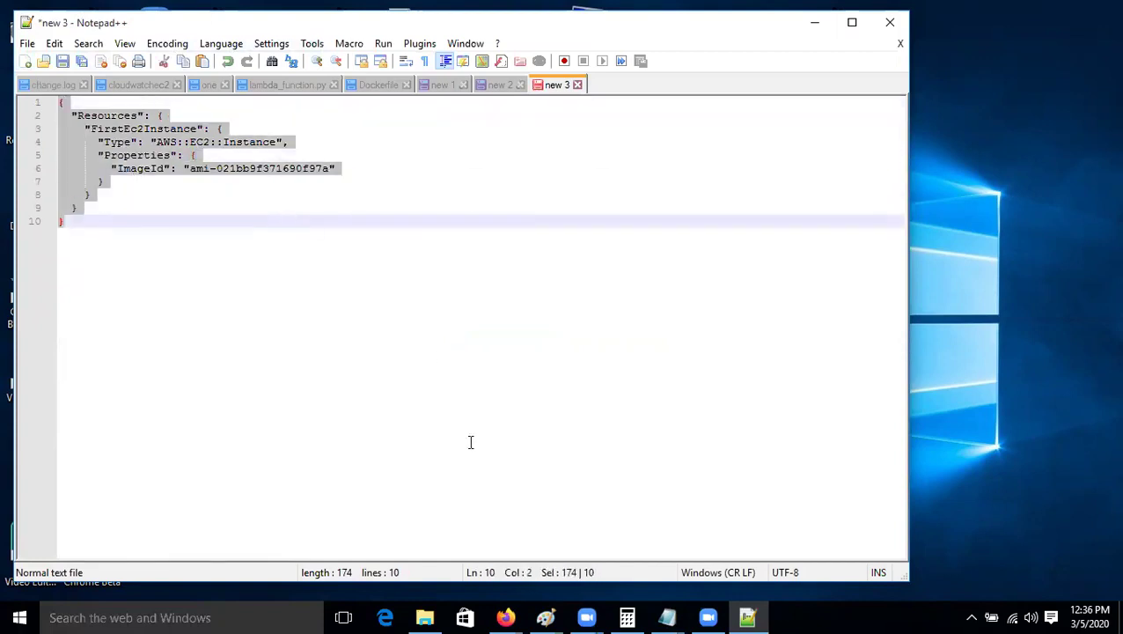
Step: Switch to the Firefox window with the AWS console, refresh the cloudknowledge stack's events and view the EC2 instances list
{"action": "mouse_move", "coordinate": [505, 617]}
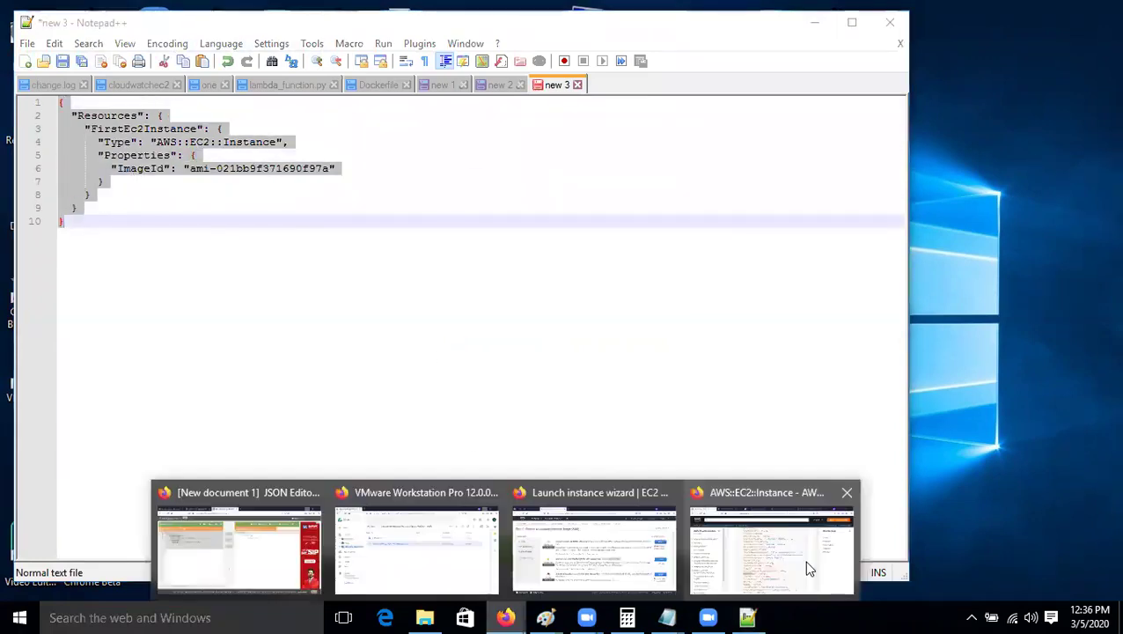
{"action": "mouse_move", "coordinate": [803, 560]}
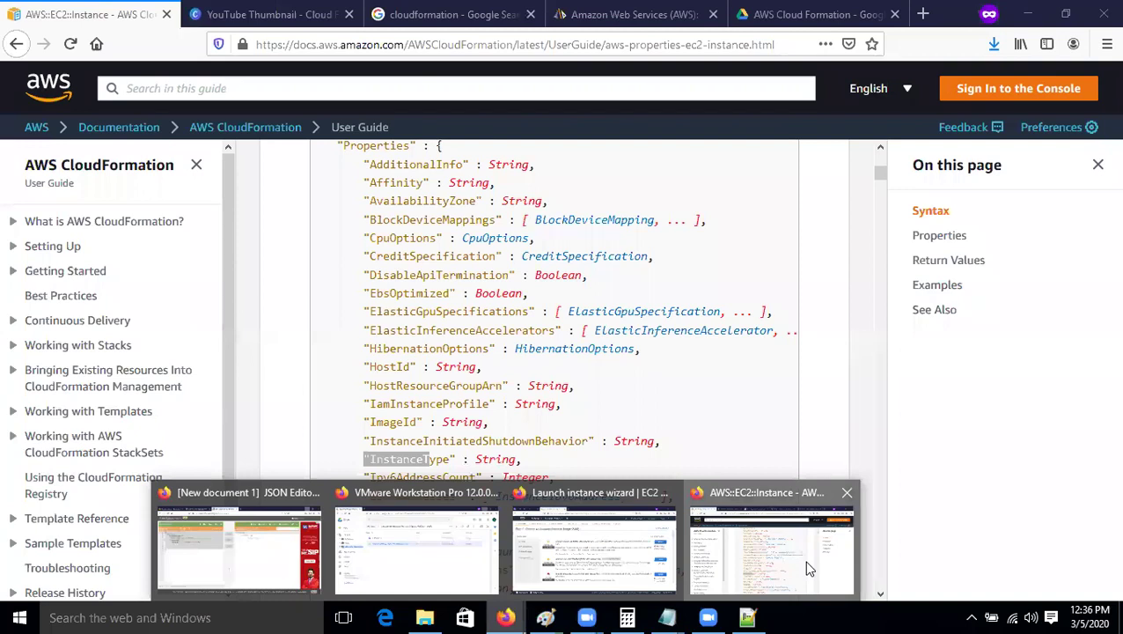
{"action": "left_click", "coordinate": [803, 560]}
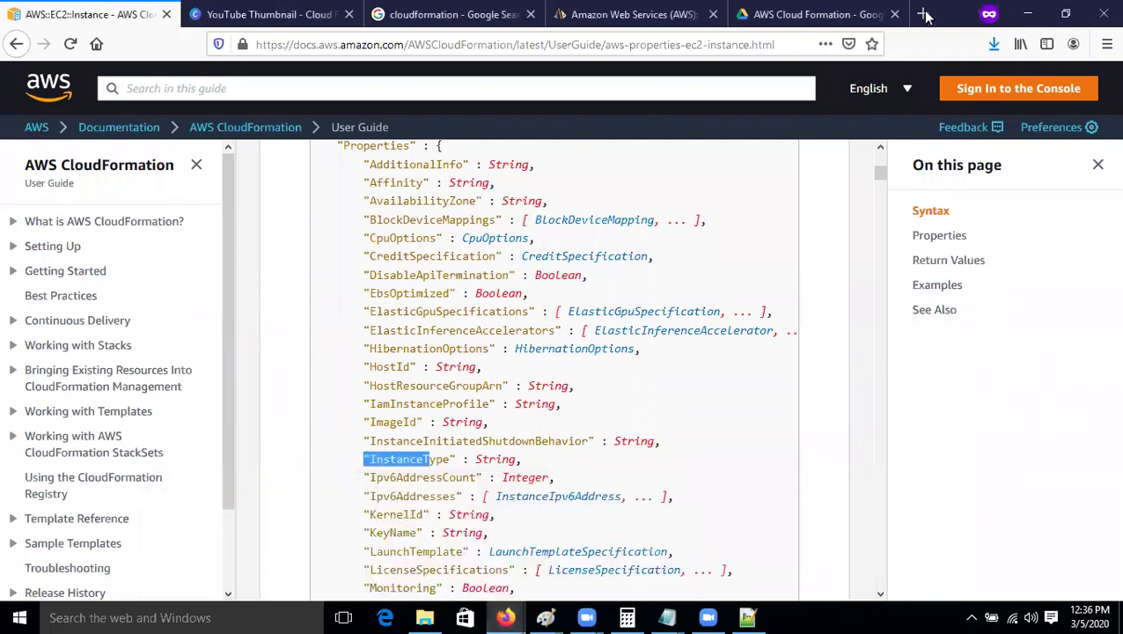
{"action": "left_click", "coordinate": [520, 616]}
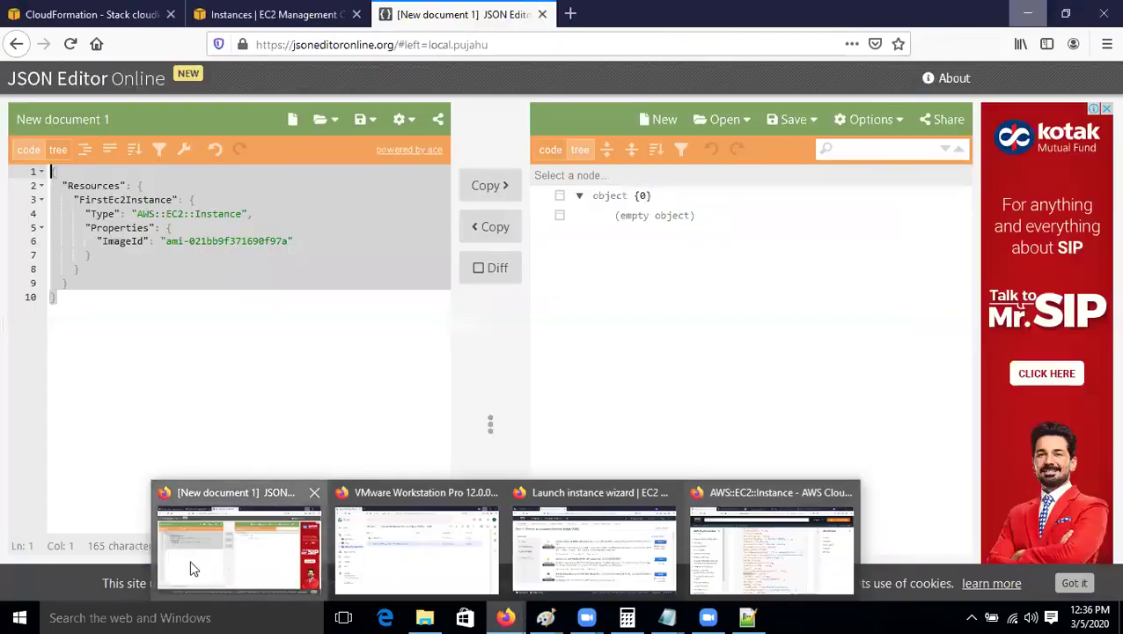
{"action": "left_click", "coordinate": [188, 567]}
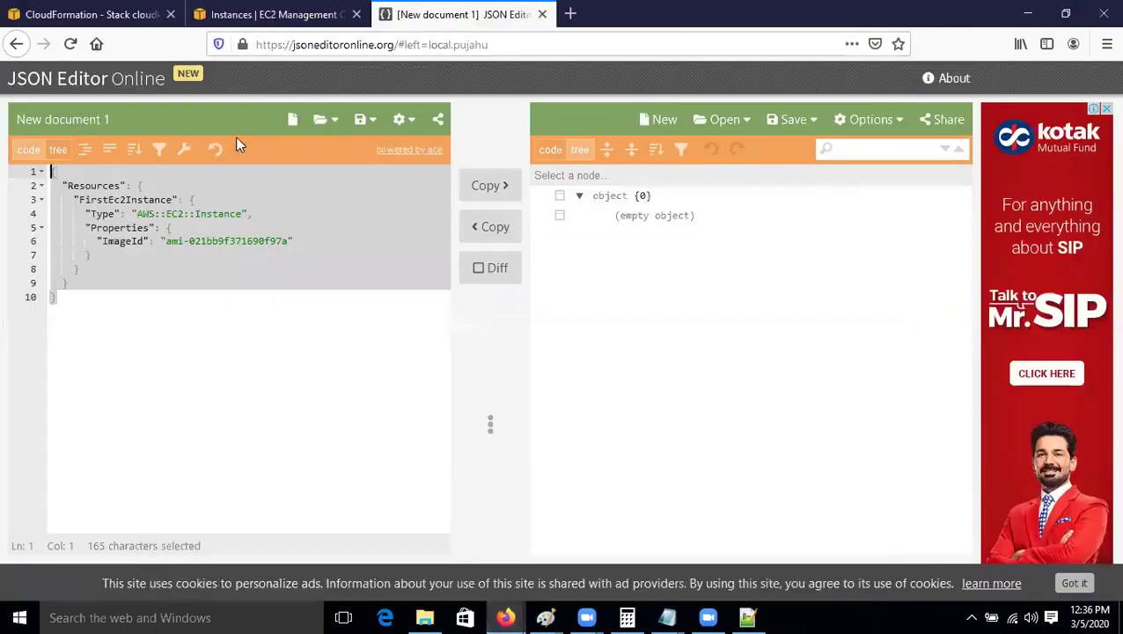
{"action": "left_click", "coordinate": [12, 10]}
{"action": "left_click", "coordinate": [1052, 227]}
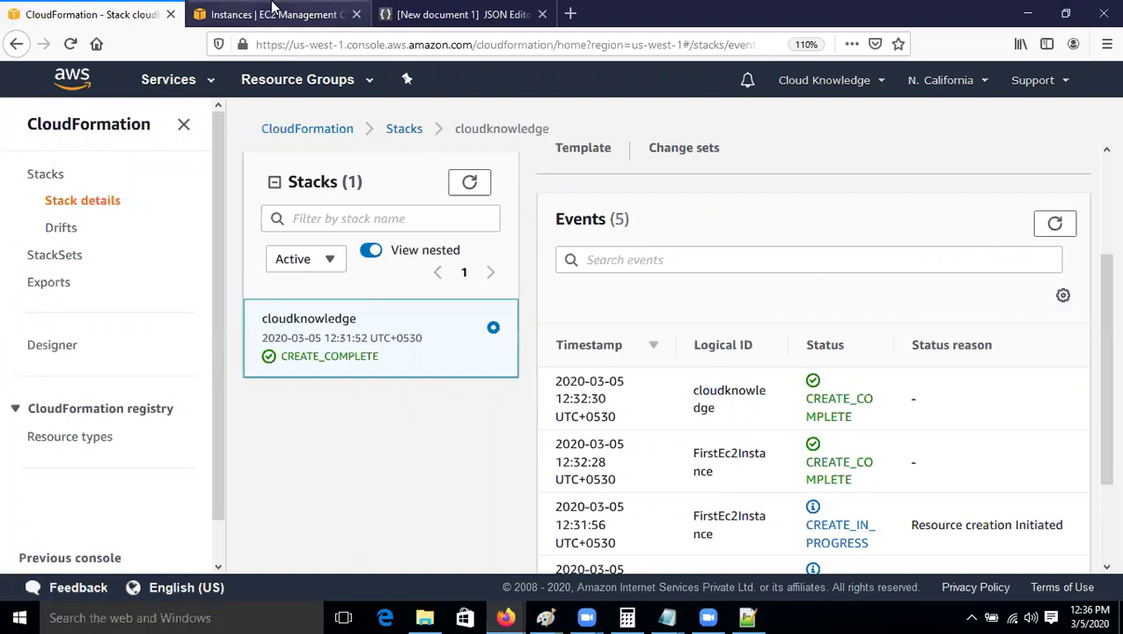
{"action": "left_click", "coordinate": [273, 14]}
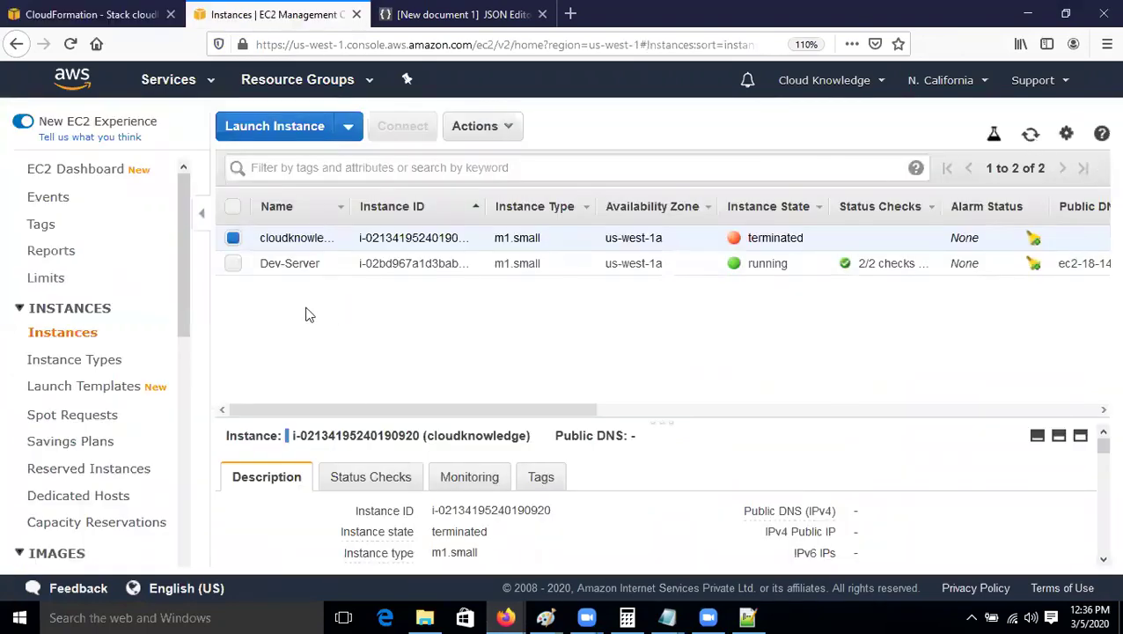
Step: Delete the cloudknowledge stack from the CloudFormation stacks list and confirm the deletion
{"action": "left_click", "coordinate": [103, 12]}
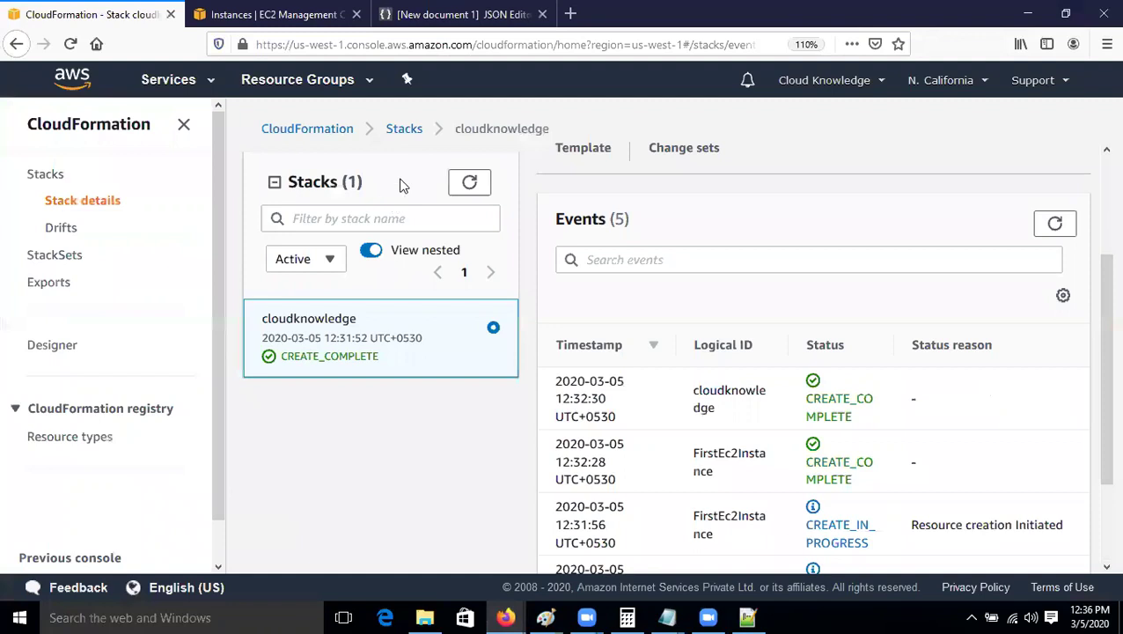
{"action": "left_click", "coordinate": [402, 129]}
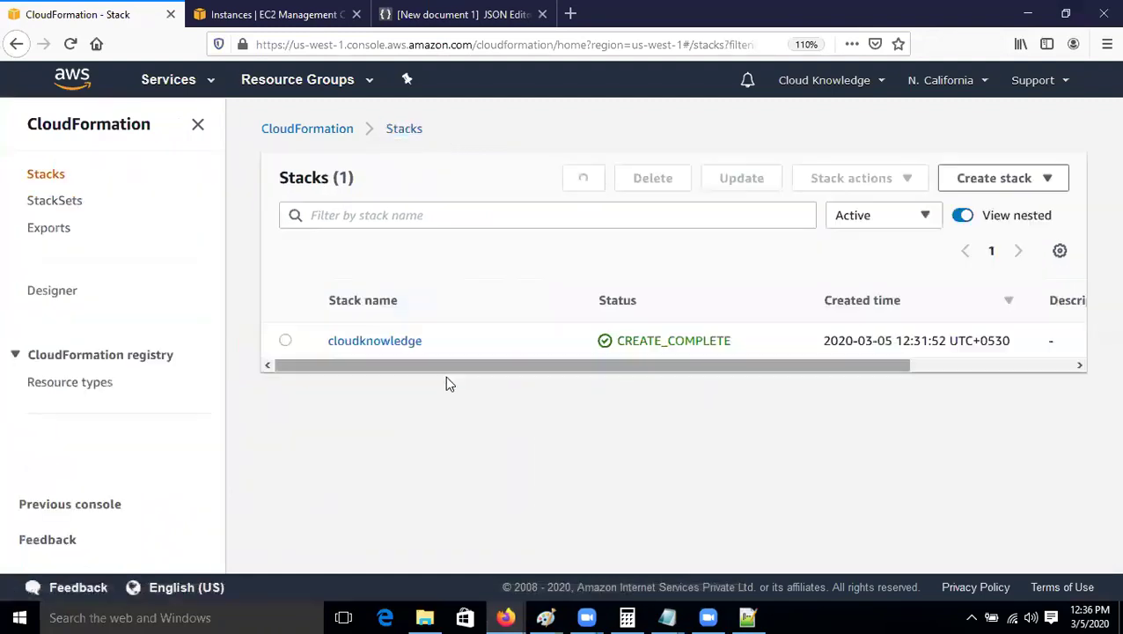
{"action": "left_click", "coordinate": [285, 342]}
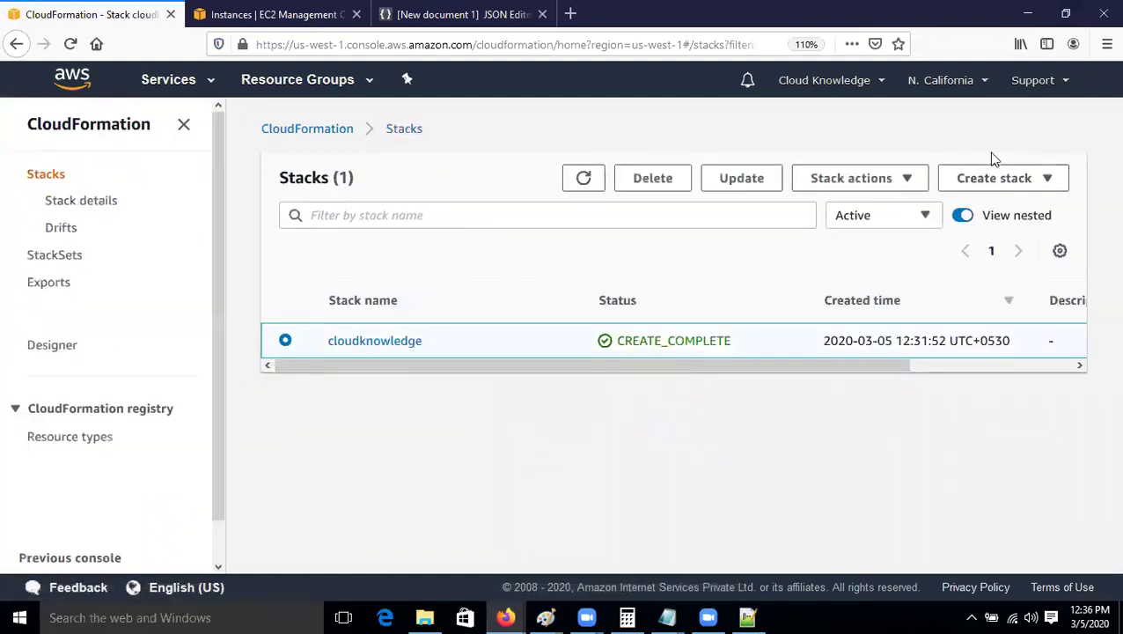
{"action": "left_click", "coordinate": [652, 180]}
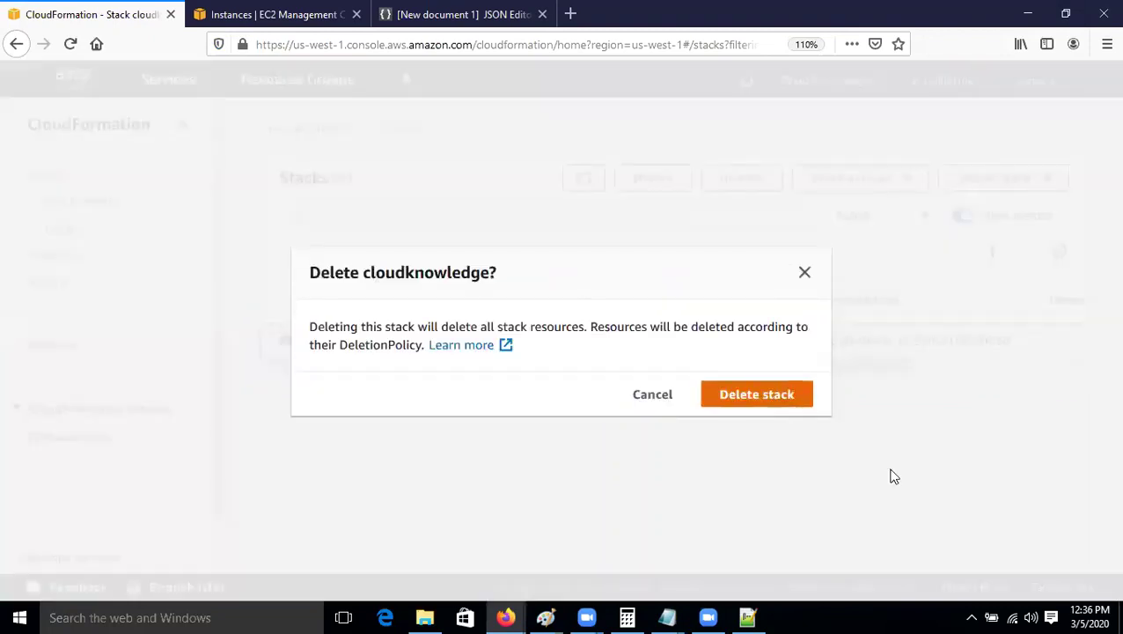
{"action": "left_click", "coordinate": [757, 393]}
Step: Refresh the CloudFormation stacks list repeatedly and reload the page to check the deletion progress of cloudknowledge
{"action": "left_click", "coordinate": [583, 224]}
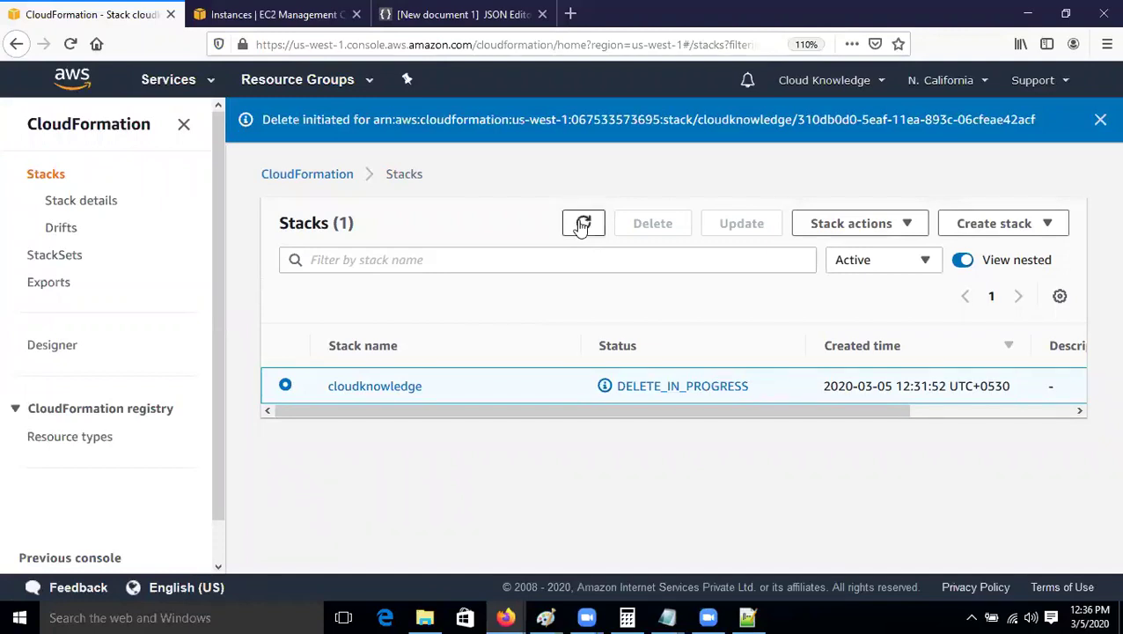
{"action": "left_click", "coordinate": [597, 227]}
{"action": "left_click", "coordinate": [598, 228]}
{"action": "left_click", "coordinate": [586, 224]}
{"action": "left_click", "coordinate": [597, 228]}
{"action": "left_click", "coordinate": [70, 44]}
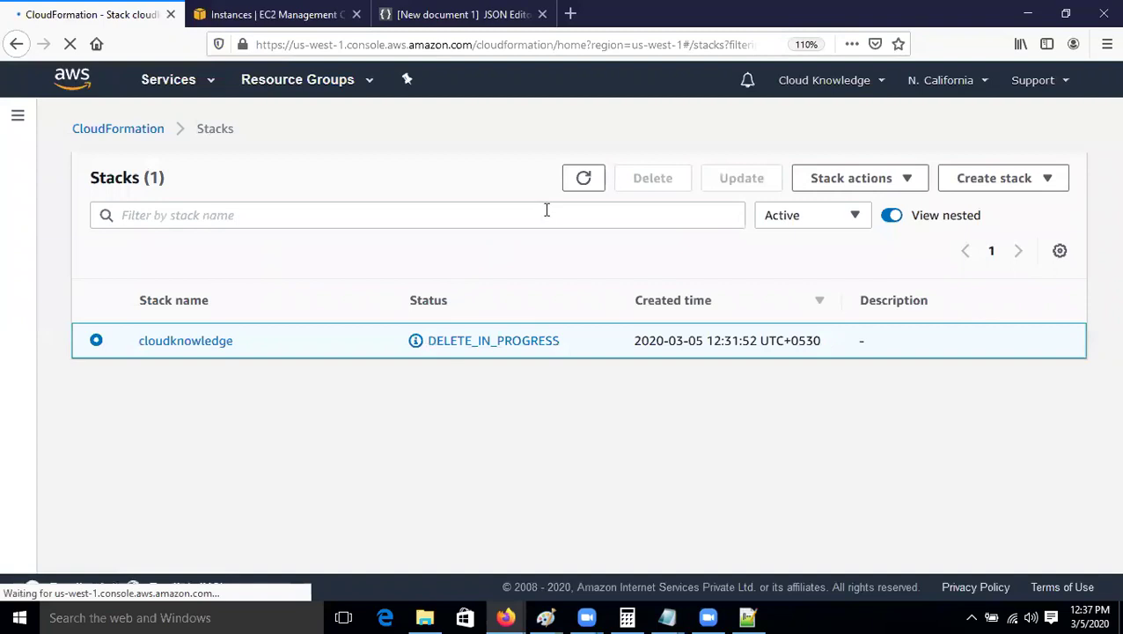
{"action": "left_click", "coordinate": [587, 181]}
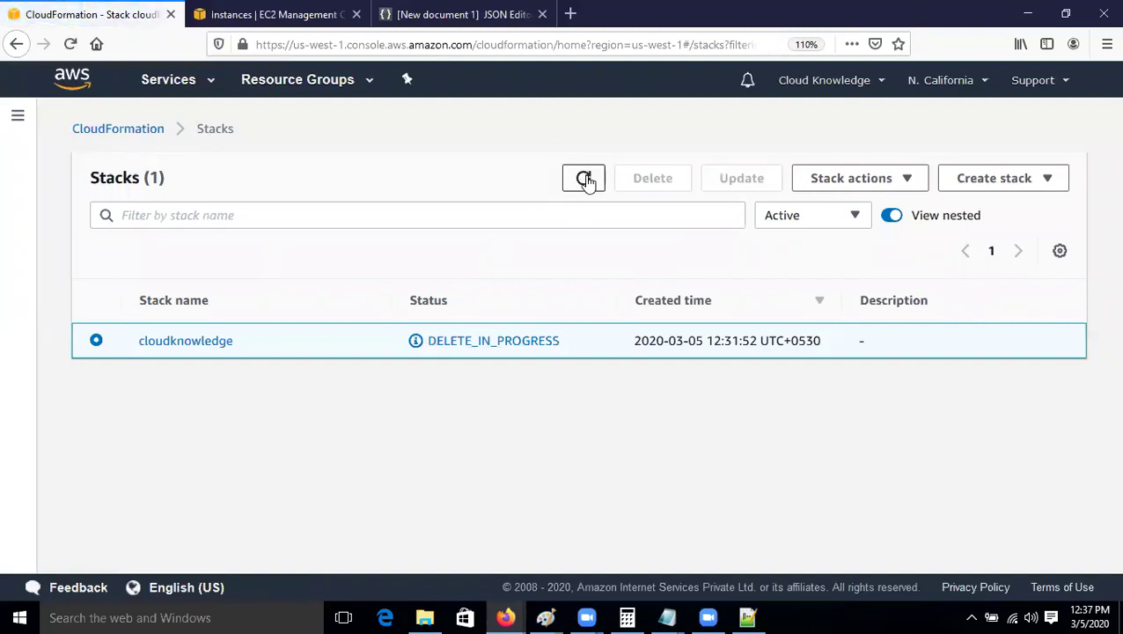
{"action": "left_click", "coordinate": [587, 181]}
Step: Refresh the EC2 instances list to check Dev-Server's state, and recheck the cloudknowledge stack's status in CloudFormation
{"action": "left_click", "coordinate": [325, 11]}
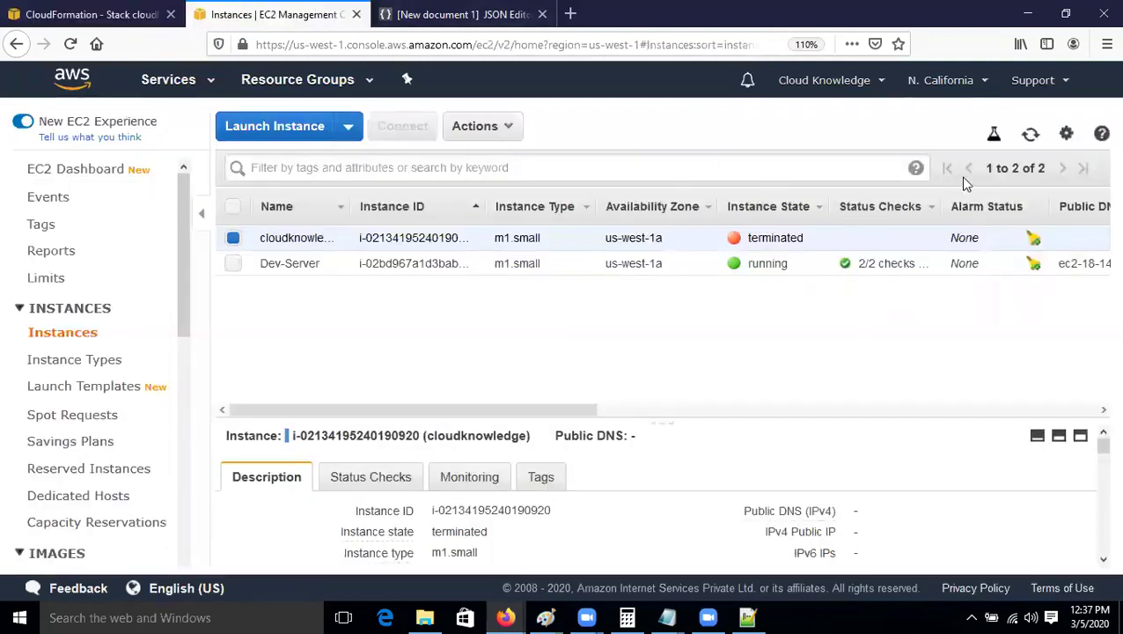
{"action": "left_click", "coordinate": [1030, 133]}
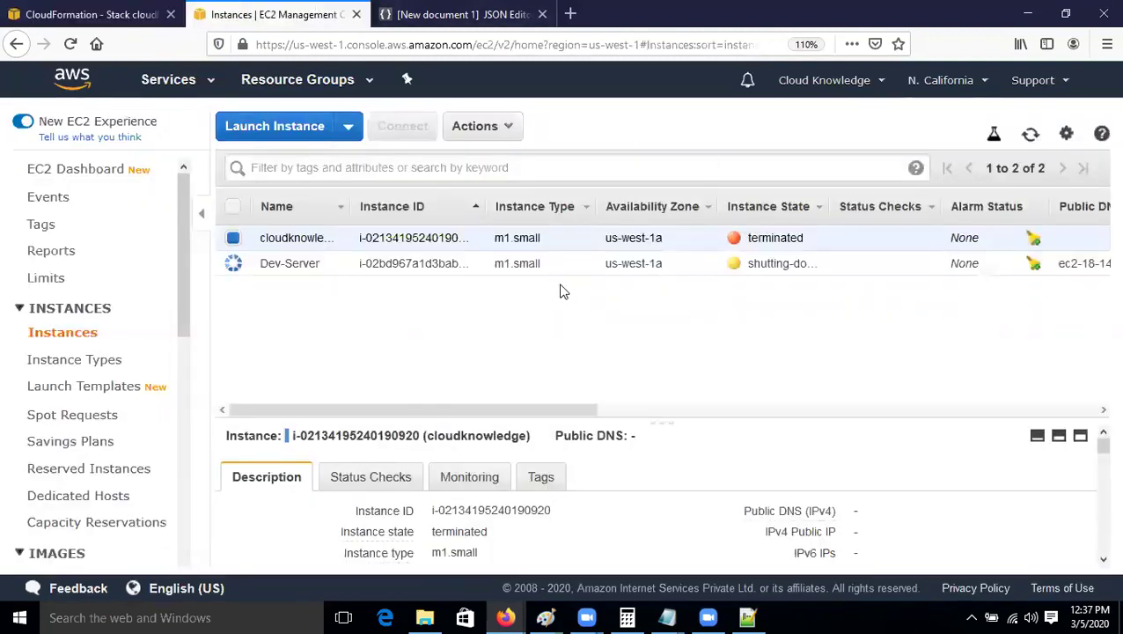
{"action": "left_click", "coordinate": [90, 10]}
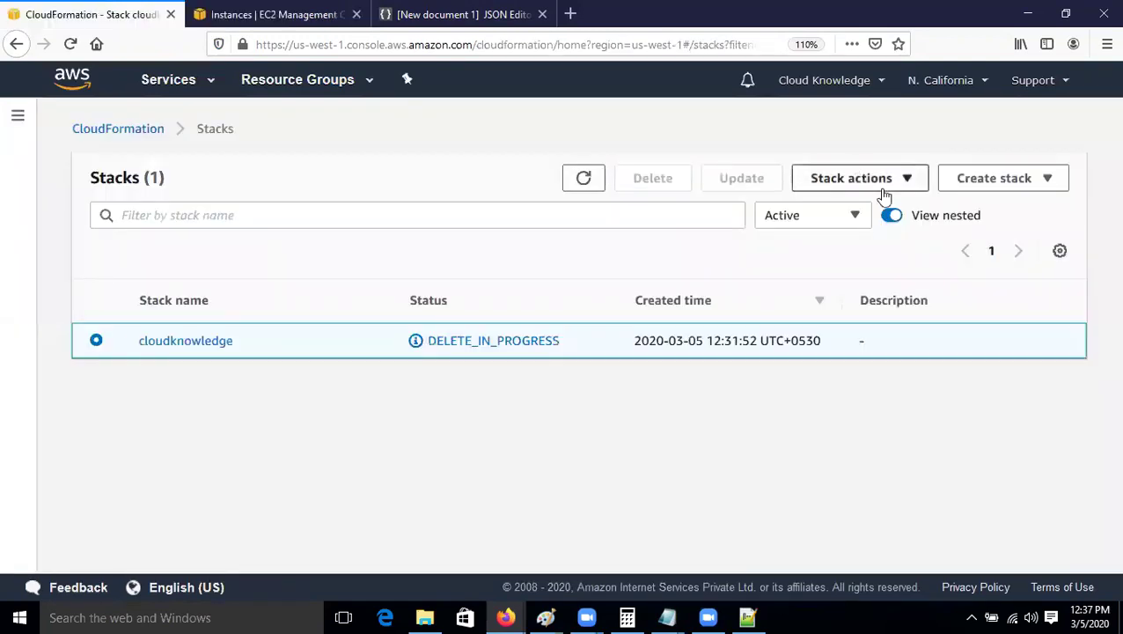
{"action": "left_click", "coordinate": [575, 186]}
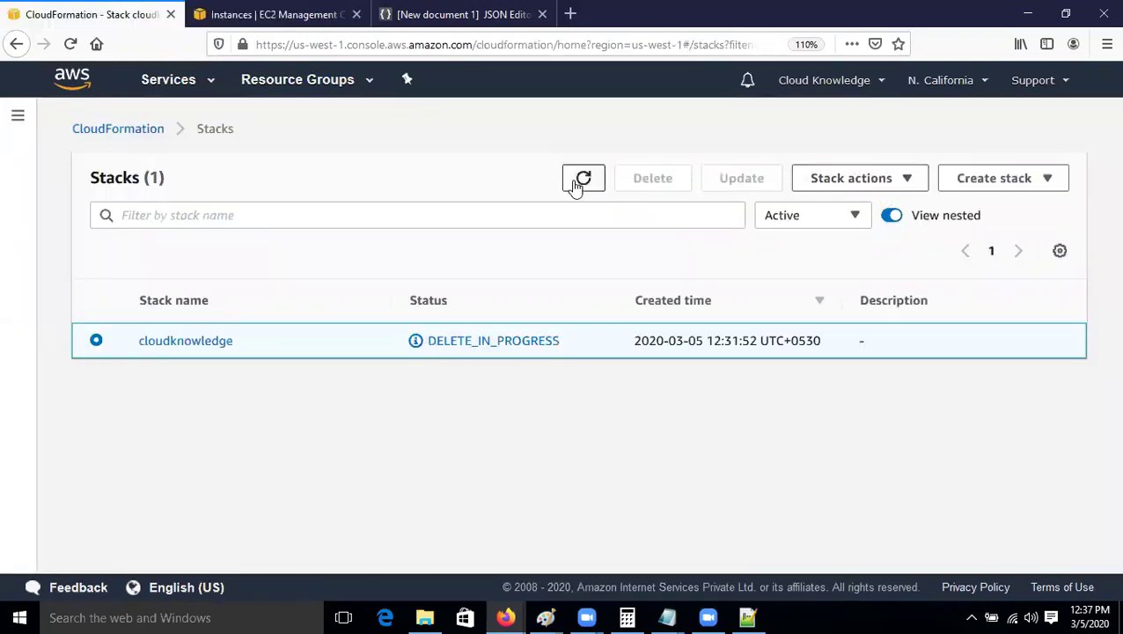
{"action": "left_click", "coordinate": [575, 186]}
{"action": "left_click", "coordinate": [576, 186]}
Step: Refresh the EC2 instances list again, and keep refreshing the CloudFormation stacks list until the cloudknowledge deletion finishes
{"action": "left_click", "coordinate": [236, 12]}
{"action": "left_click", "coordinate": [1029, 136]}
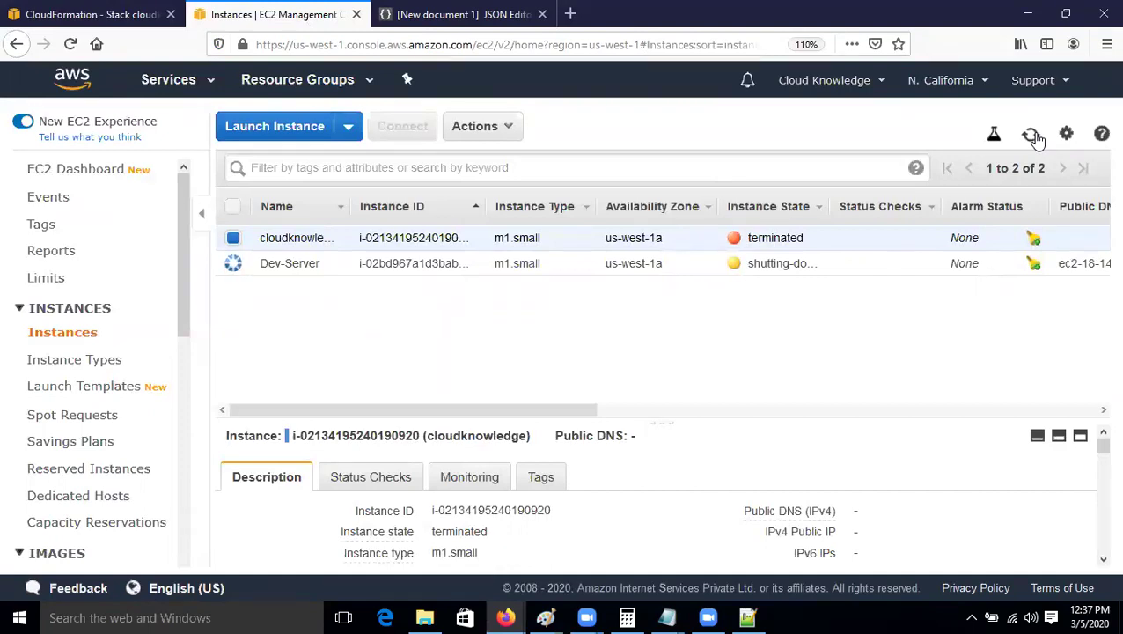
{"action": "left_click", "coordinate": [1031, 136]}
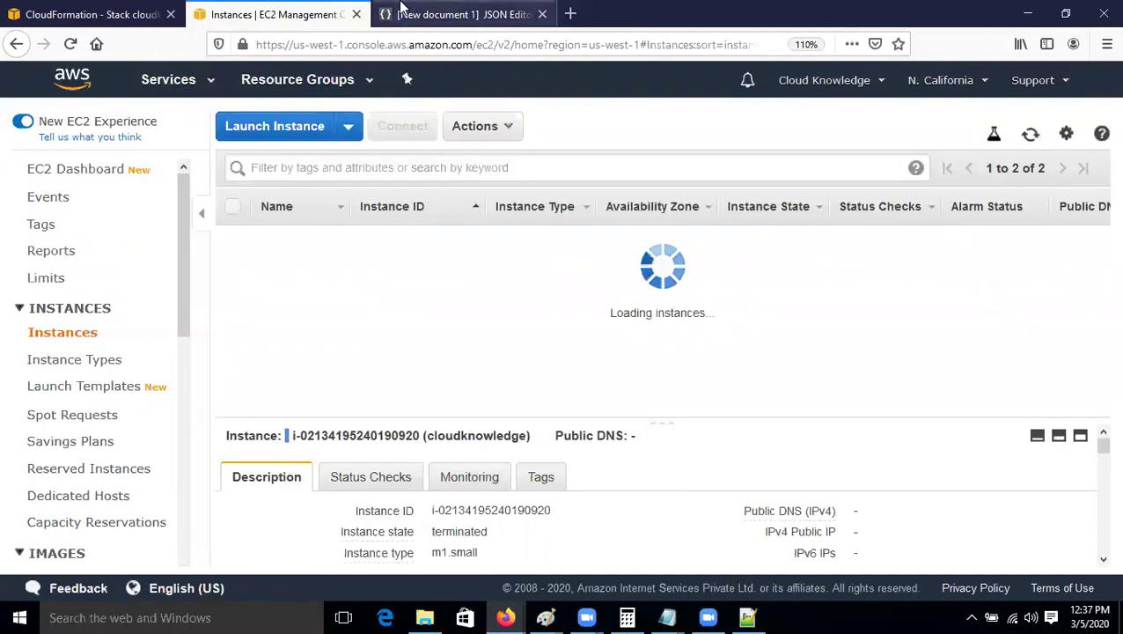
{"action": "left_click", "coordinate": [88, 14]}
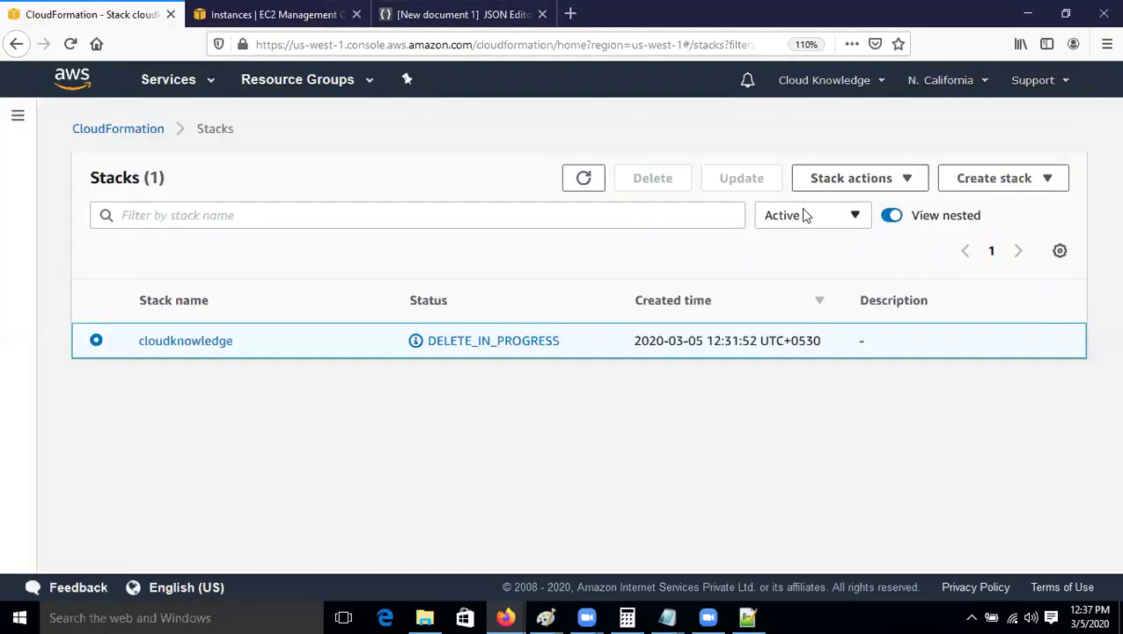
{"action": "left_click", "coordinate": [582, 180]}
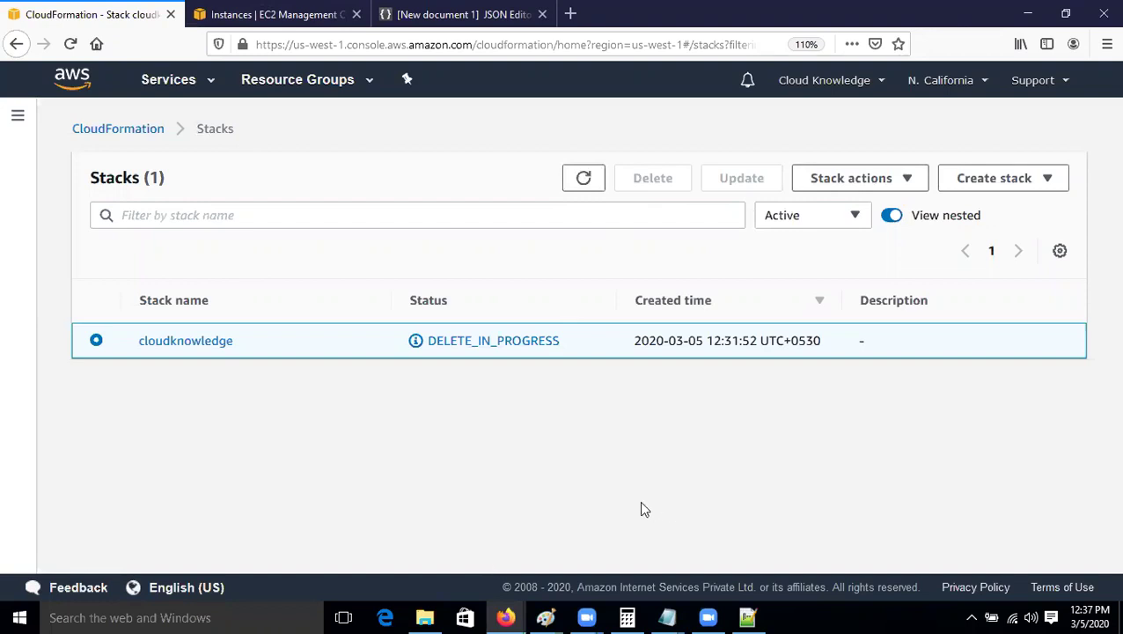
{"action": "left_click", "coordinate": [575, 182]}
{"action": "left_click", "coordinate": [583, 180]}
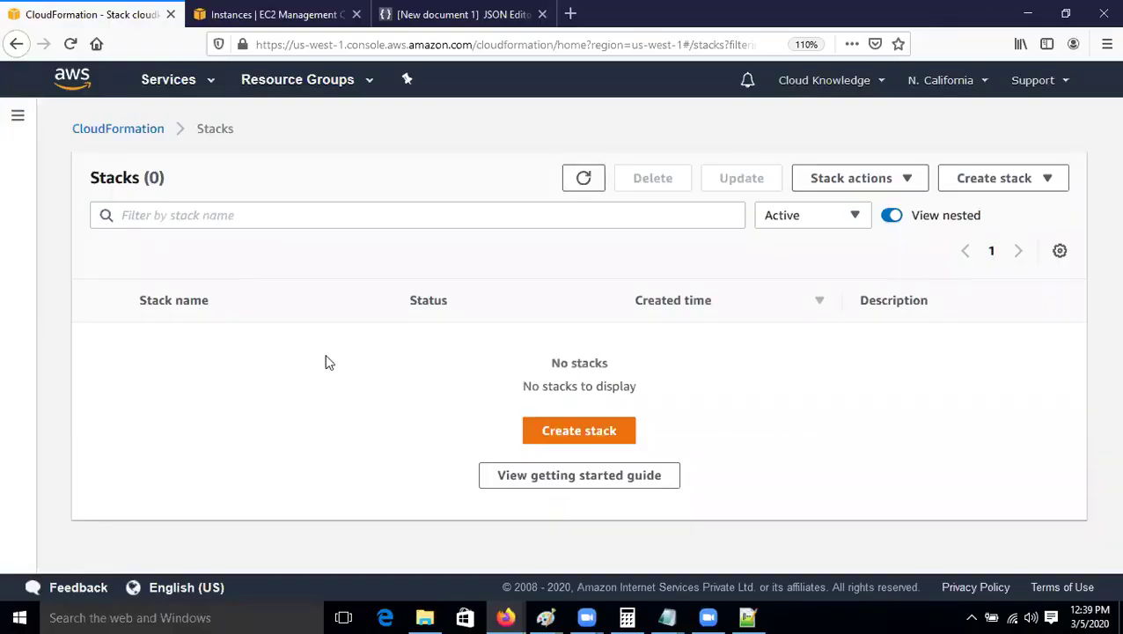
Step: Verify Dev-Server's final state in a refreshed EC2 instances list and return to the CloudFormation stacks list
{"action": "left_click", "coordinate": [231, 14]}
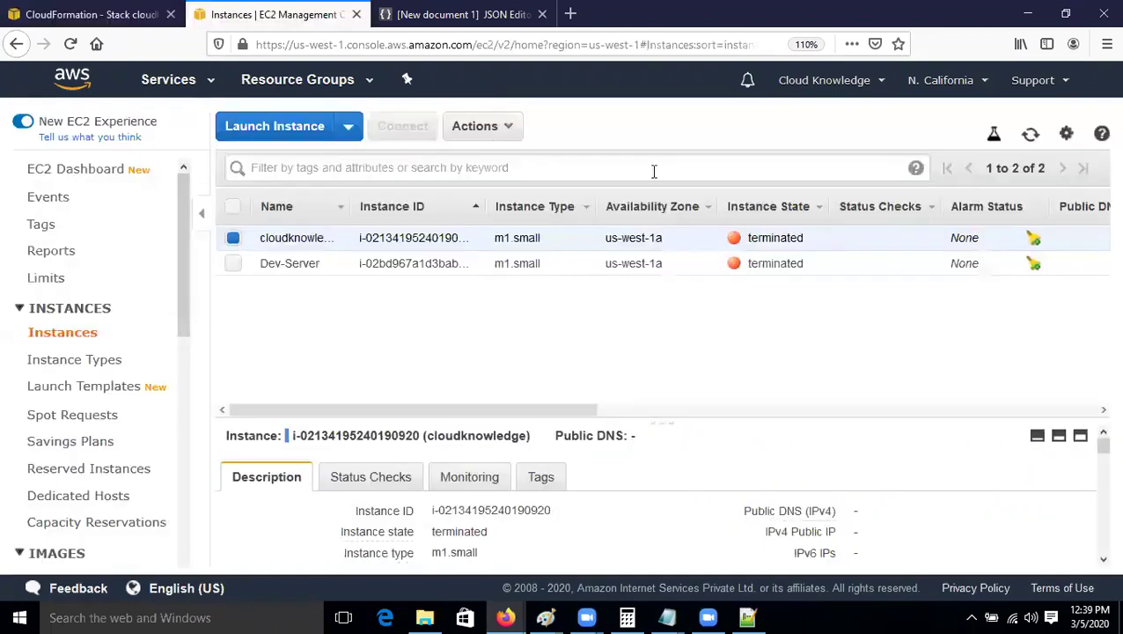
{"action": "left_click", "coordinate": [1028, 136]}
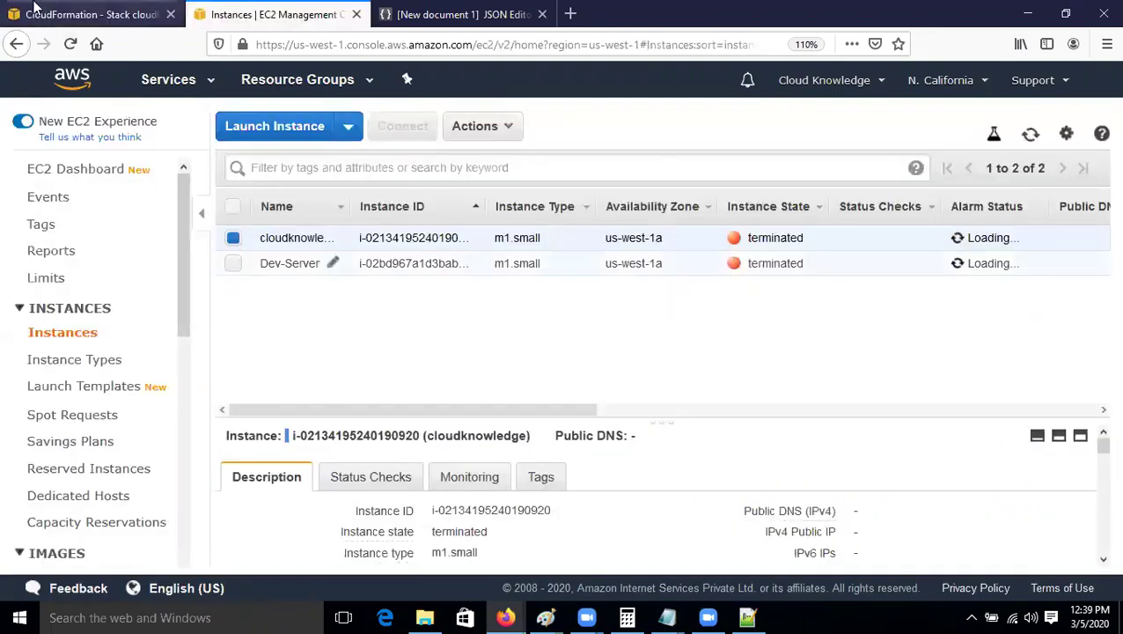
{"action": "left_click", "coordinate": [88, 14]}
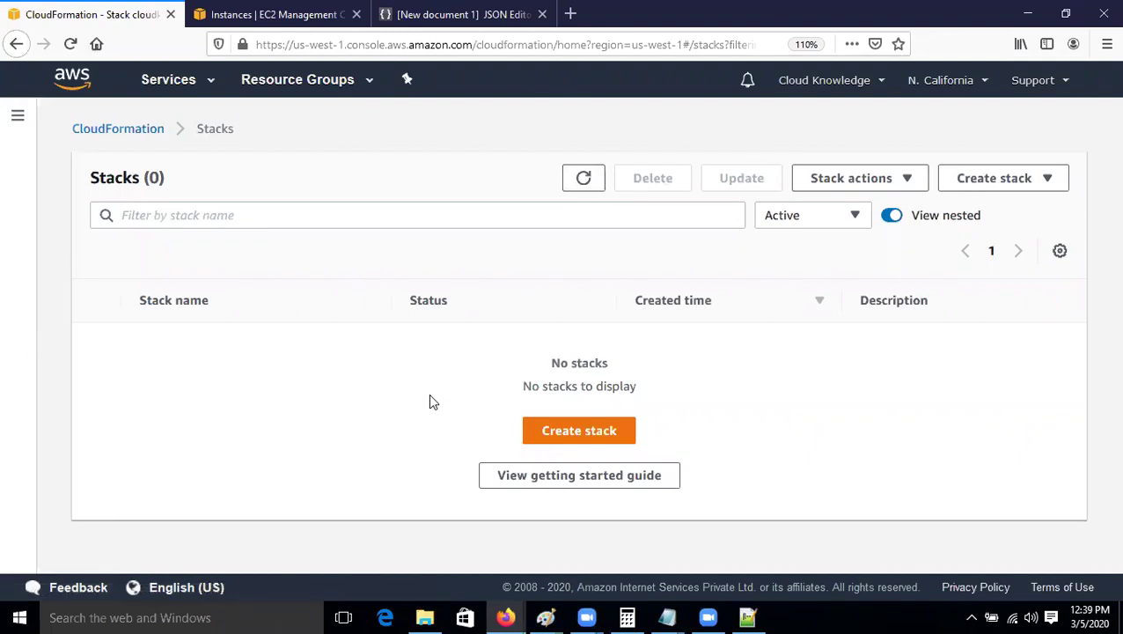